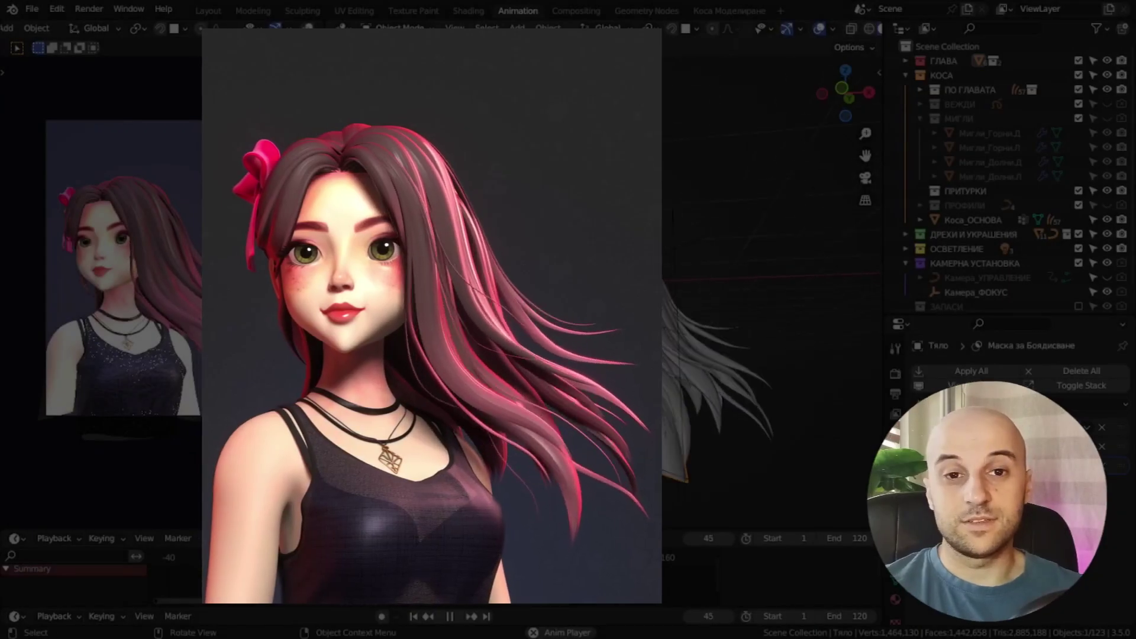
Examine the animated hair strands on the character models from several angles during playback.
{"action": "middle_click_drag", "start_coordinate": [764, 459], "coordinate": [826, 466]}
{"action": "mouse_move", "coordinate": [622, 461]}
{"action": "middle_mouse_down"}
{"action": "mouse_move", "coordinate": [653, 469]}
{"action": "mouse_move", "coordinate": [622, 467]}
{"action": "middle_mouse_up"}
{"action": "left_click", "coordinate": [707, 435], "text": "shift"}
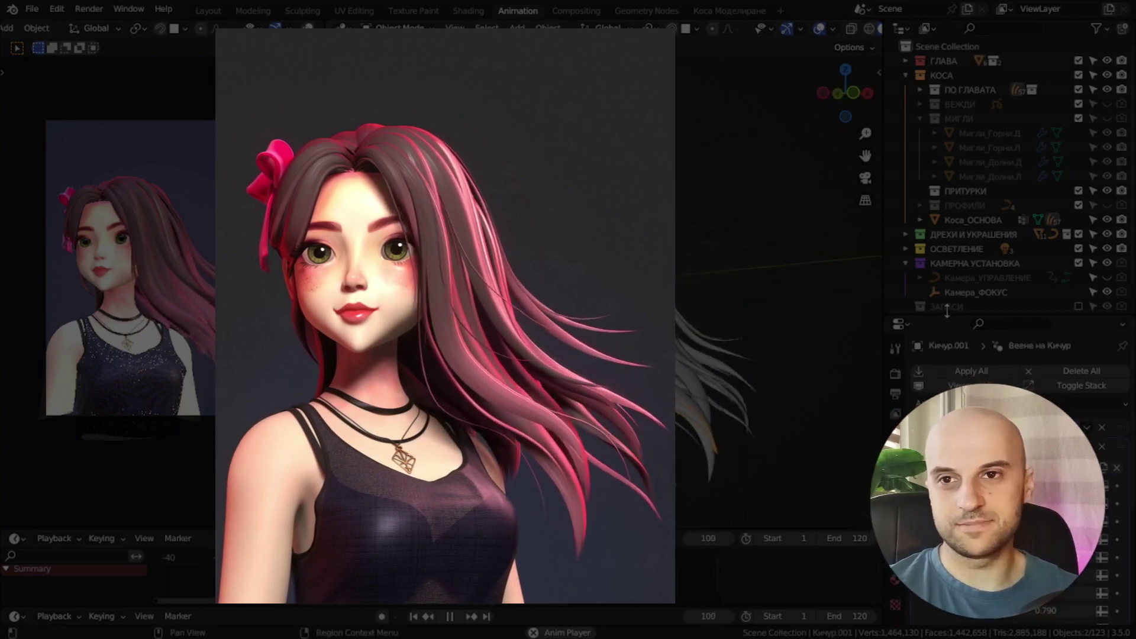
{"action": "left_click_drag", "start_coordinate": [947, 311], "coordinate": [965, 50]}
{"action": "middle_click_drag", "start_coordinate": [701, 356], "coordinate": [710, 348]}
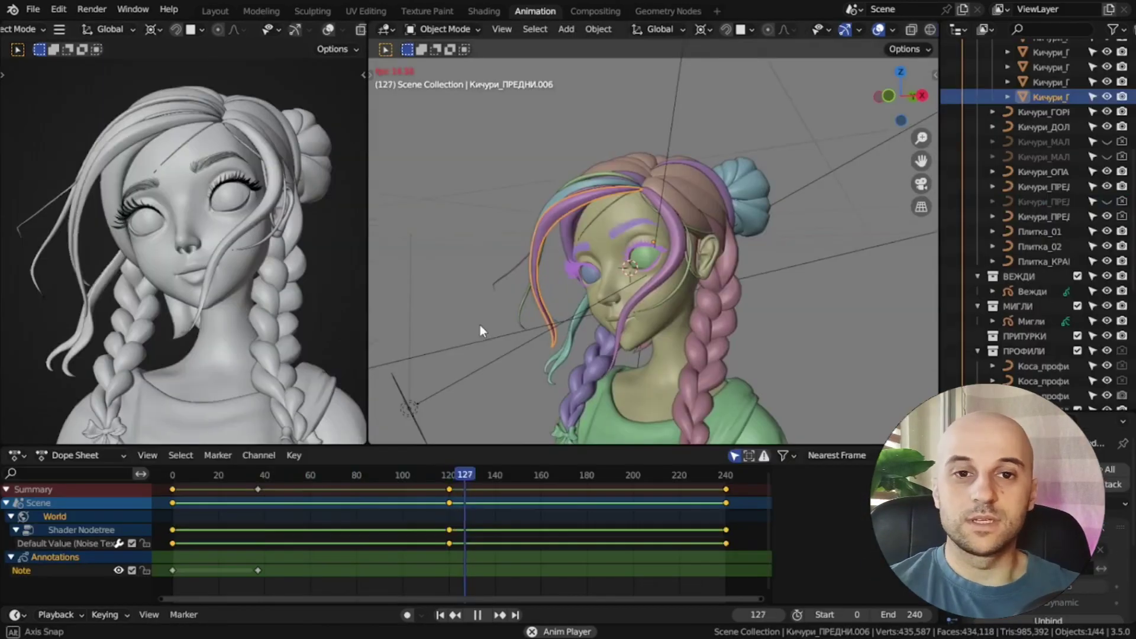
{"action": "left_click", "coordinate": [623, 350]}
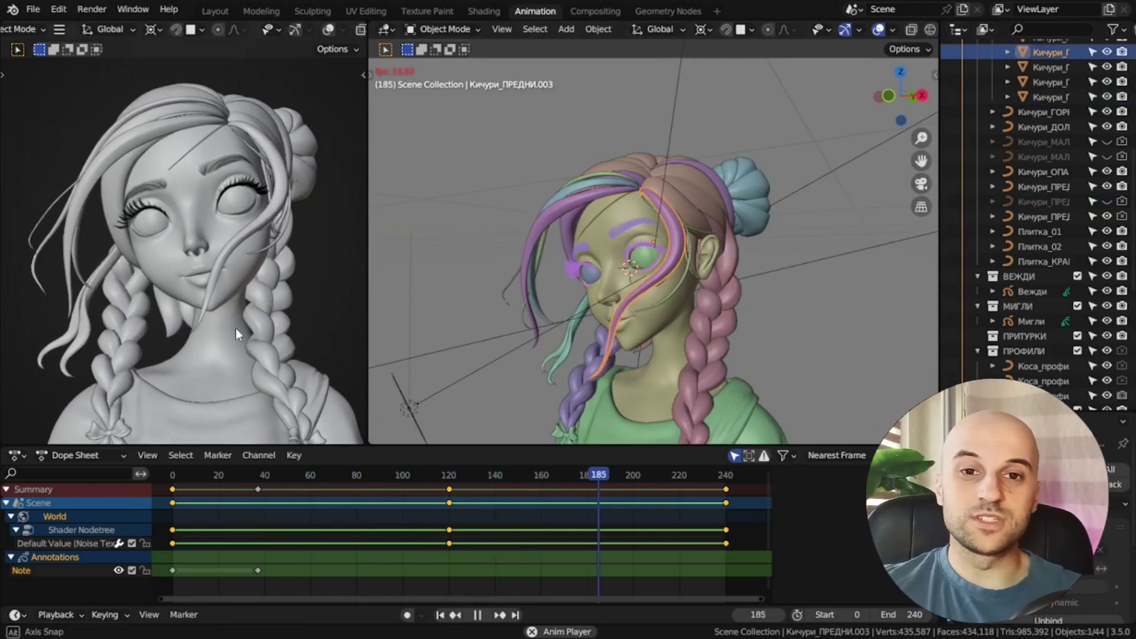
{"action": "mouse_move", "coordinate": [222, 344]}
{"action": "middle_mouse_down"}
{"action": "mouse_move", "coordinate": [196, 358]}
{"action": "mouse_move", "coordinate": [225, 354]}
{"action": "mouse_move", "coordinate": [215, 363]}
{"action": "middle_mouse_up"}
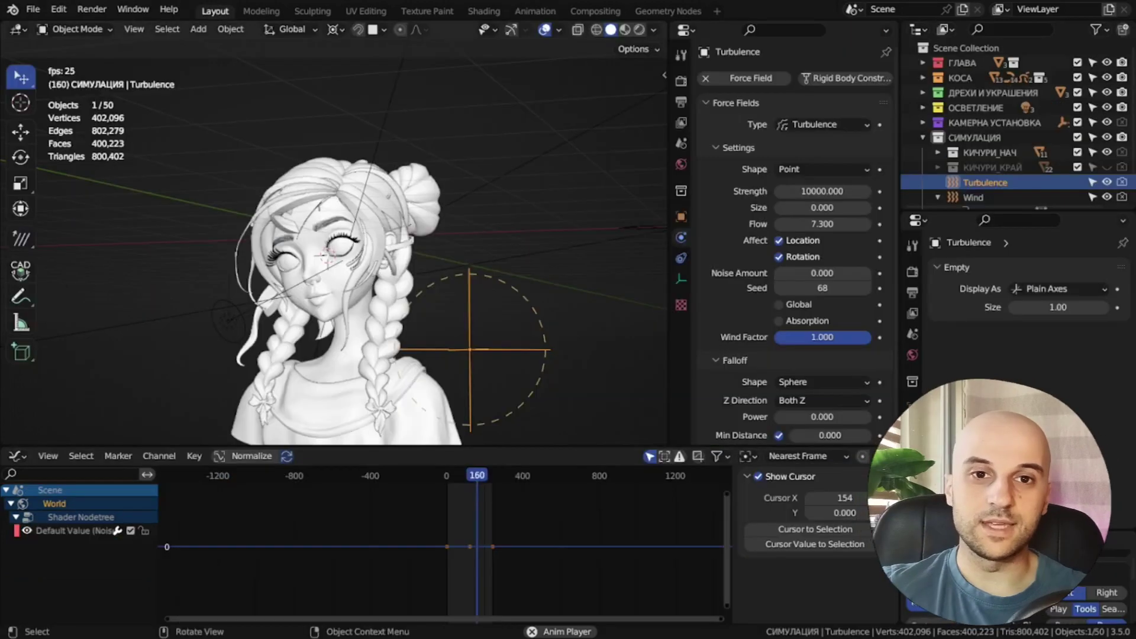
Select the Wind force field and shift its animated strength curve vertically in the Graph Editor.
{"action": "left_click", "coordinate": [998, 198]}
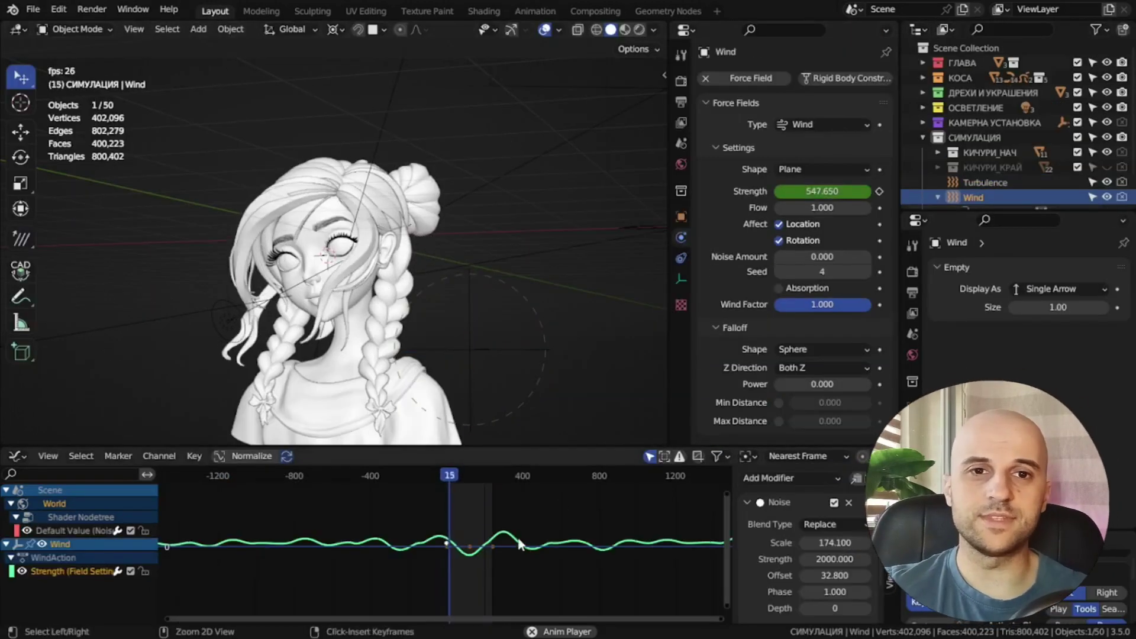
{"action": "middle_click_drag", "start_coordinate": [516, 520], "coordinate": [518, 496], "text": "ctrl"}
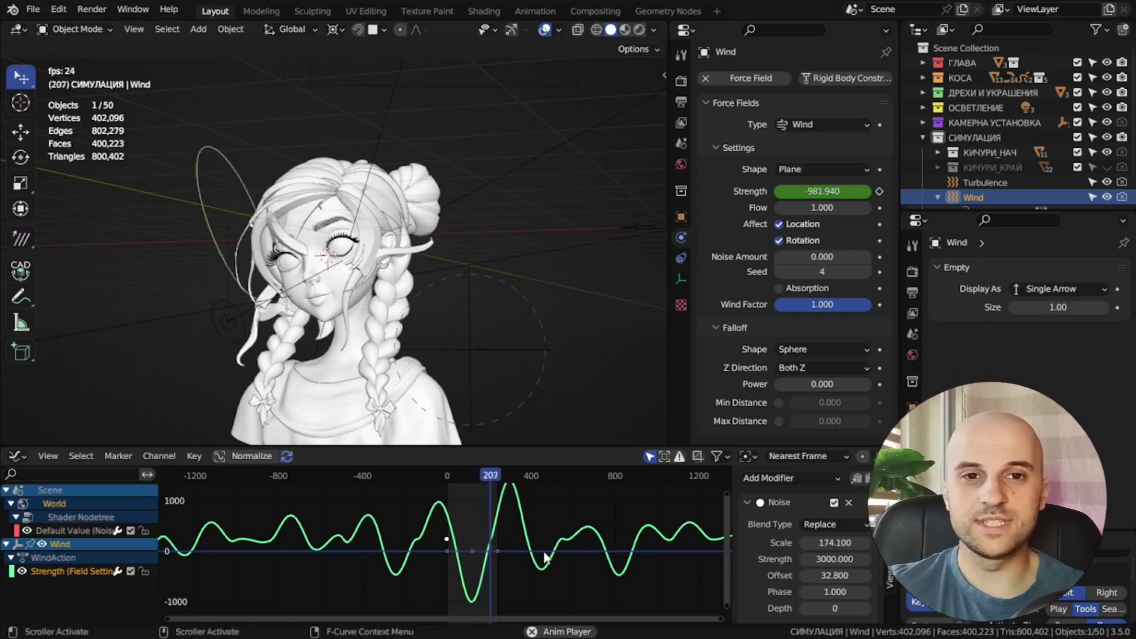
{"action": "key", "text": "g"}
{"action": "left_click", "coordinate": [516, 517]}
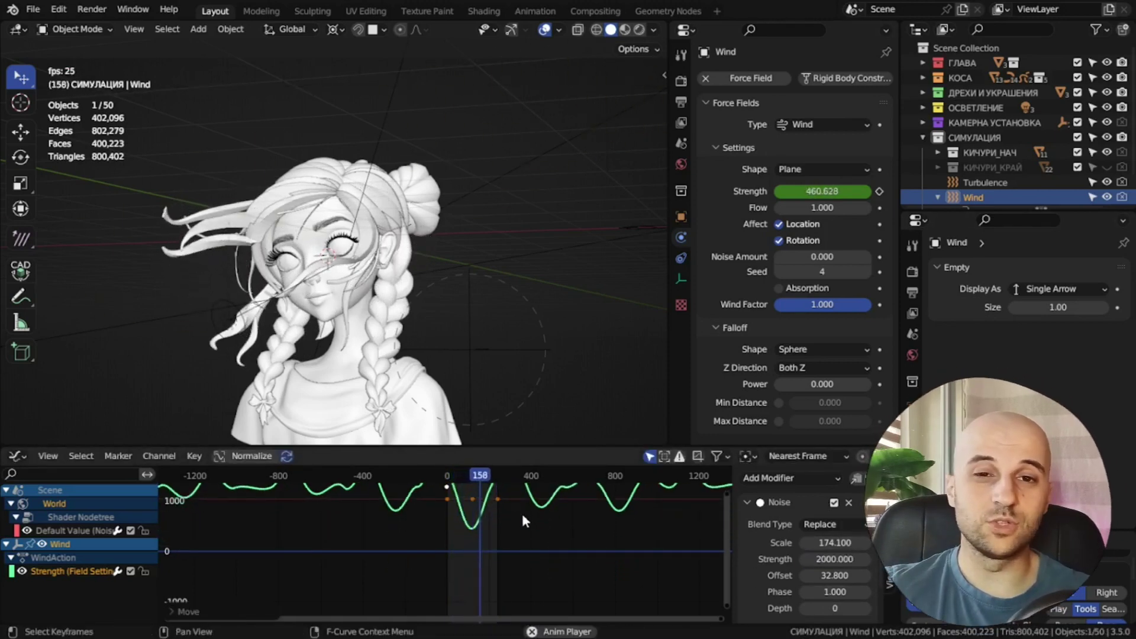
{"action": "key", "text": "g"}
{"action": "left_click", "coordinate": [525, 536]}
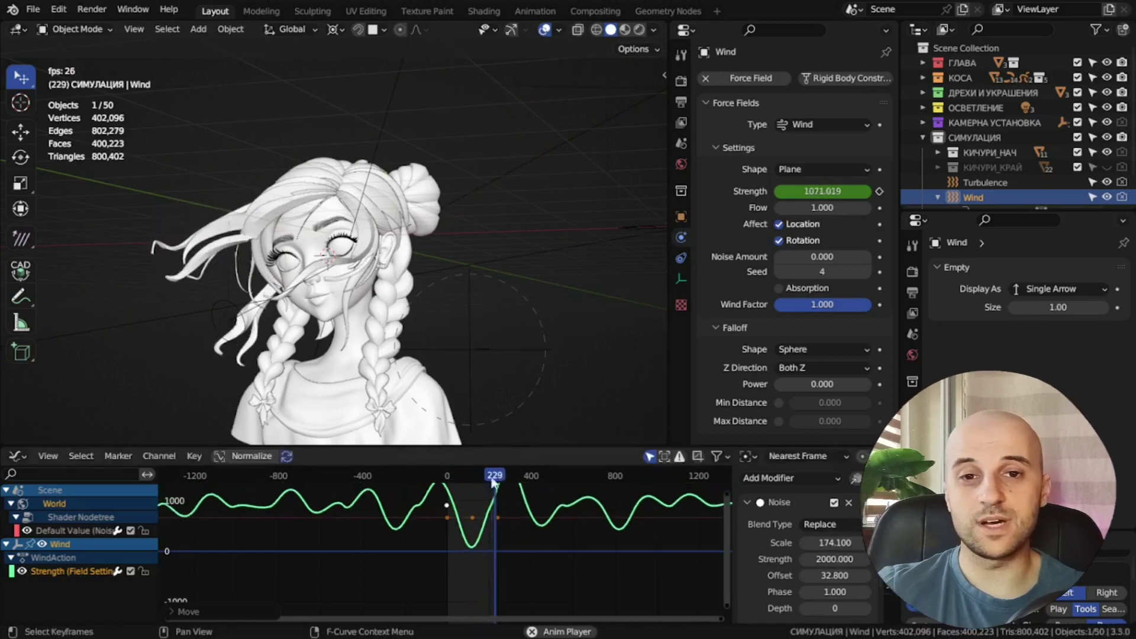
Move the Turbulence force field to the opposite side of the character and shift the Wind strength curve along Y.
{"action": "left_click", "coordinate": [498, 418]}
{"action": "key", "text": "g"}
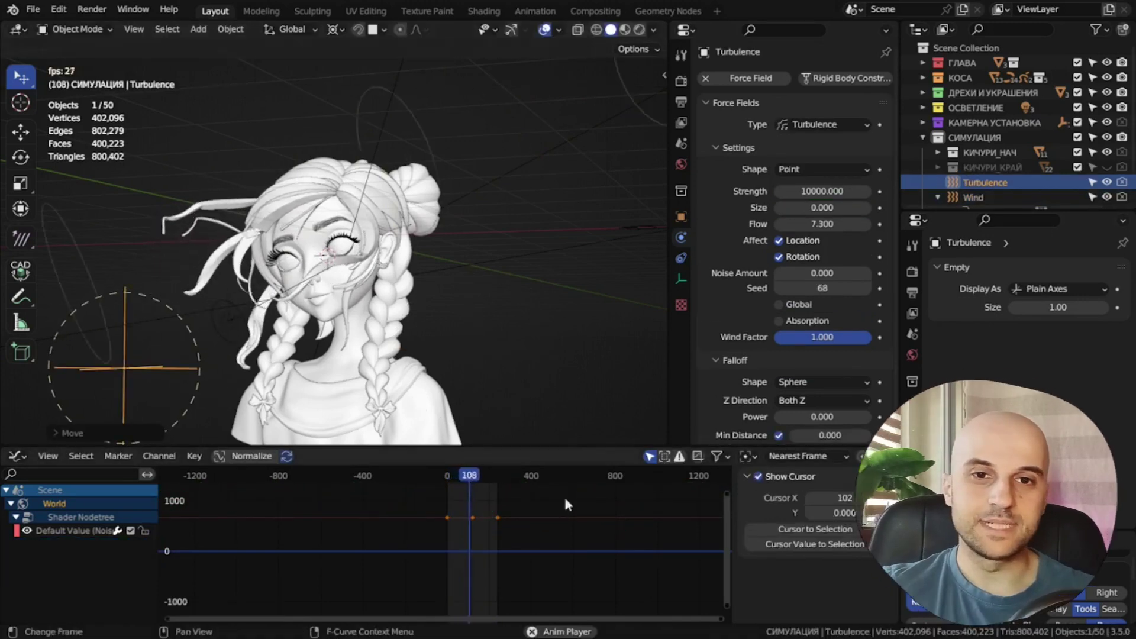
{"action": "left_click", "coordinate": [982, 198]}
{"action": "key", "text": "g"}
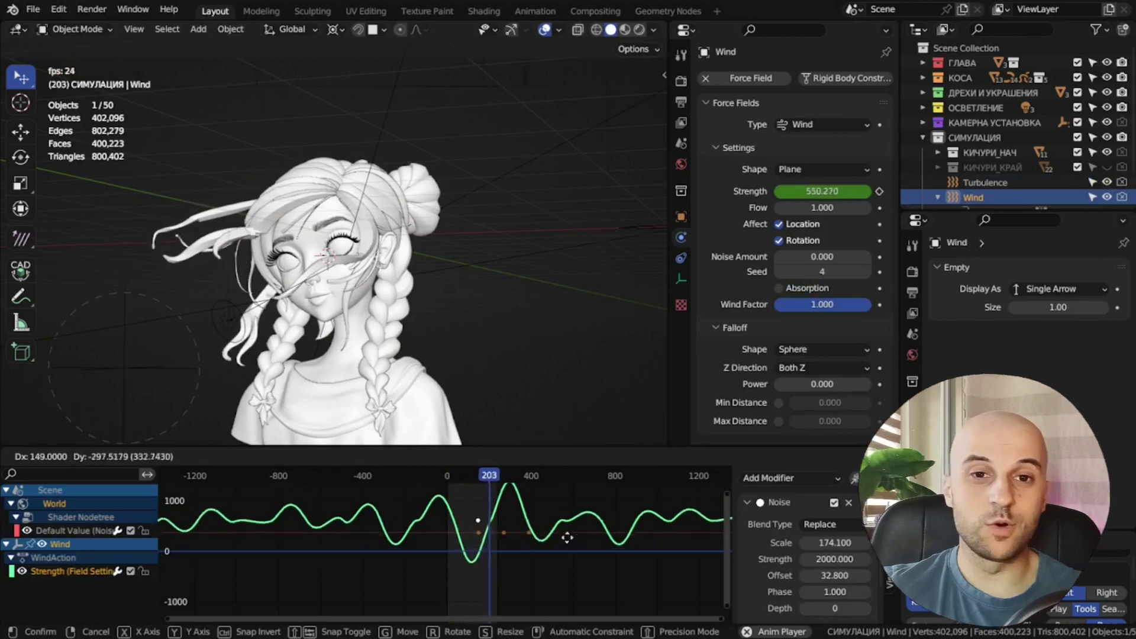
{"action": "key", "text": "y"}
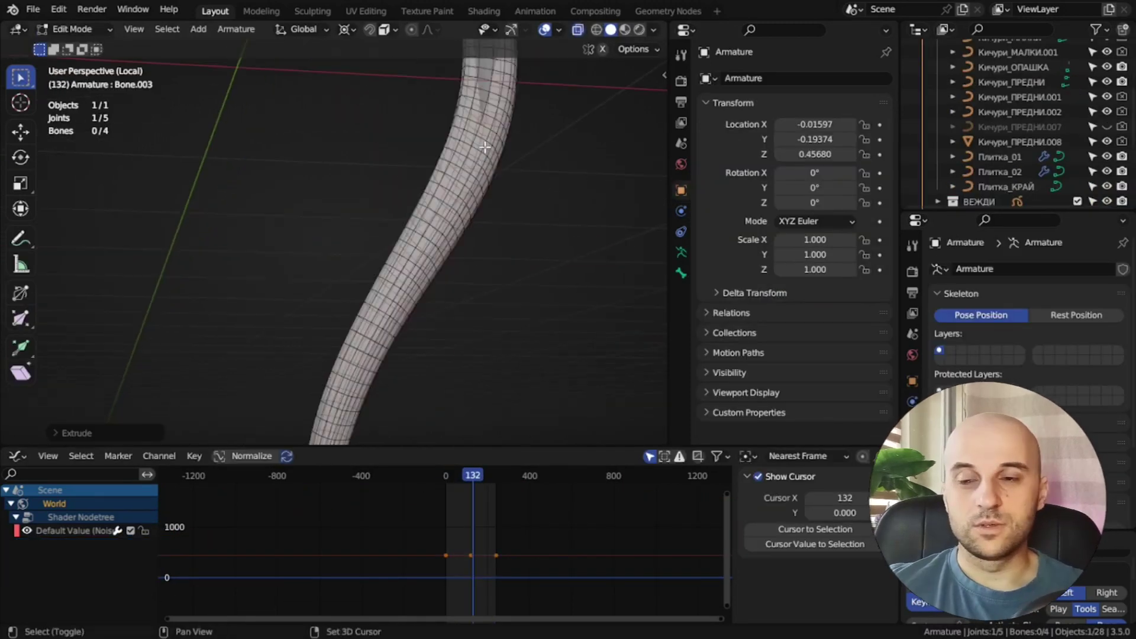
Extrude armature bones along the front hair strand and rotate the selected bones in Pose Mode.
{"action": "key", "text": "e"}
{"action": "left_click", "coordinate": [439, 176]}
{"action": "right_click", "coordinate": [398, 172], "text": "ctrl"}
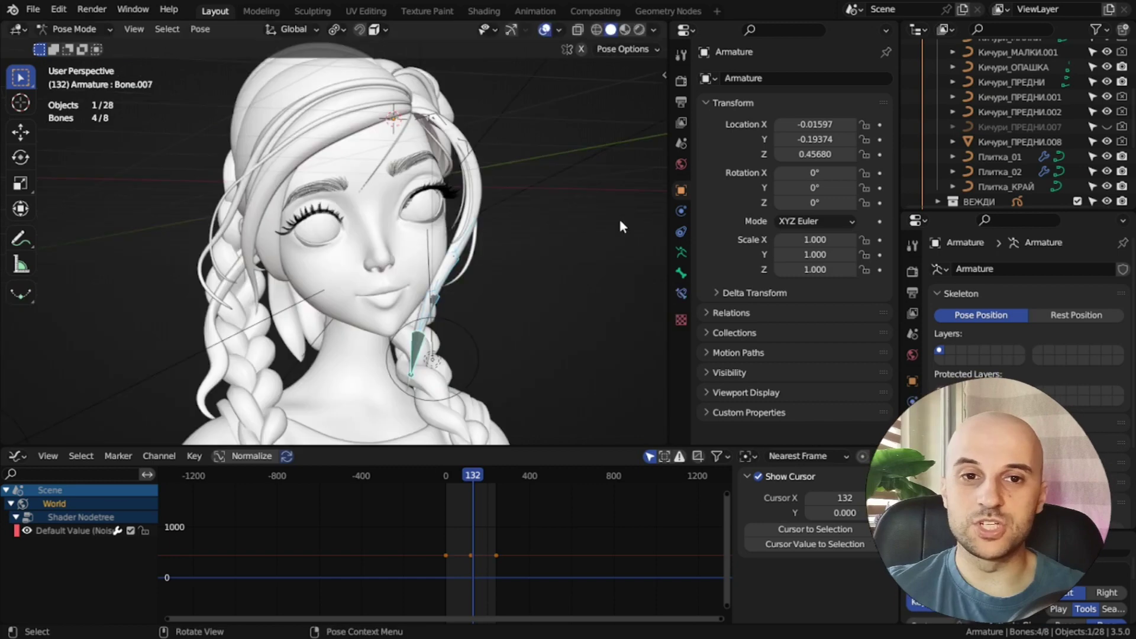
{"action": "key", "text": "r"}
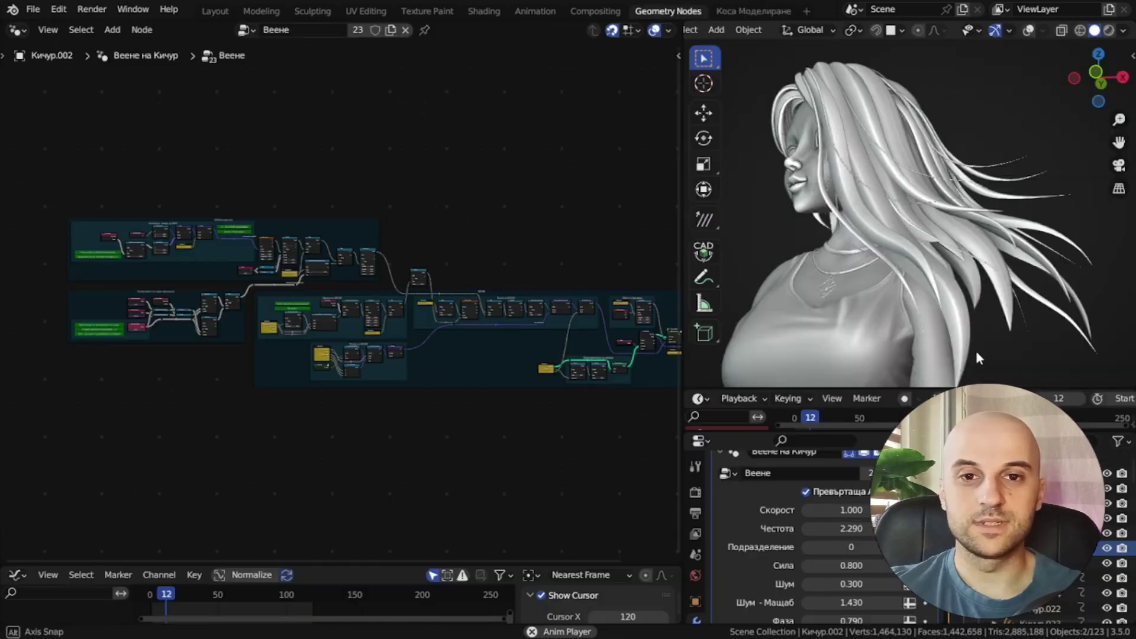
{"action": "middle_click_drag", "start_coordinate": [975, 349], "coordinate": [1026, 231]}
{"action": "middle_click_drag", "start_coordinate": [1051, 323], "coordinate": [1024, 293], "text": "shift"}
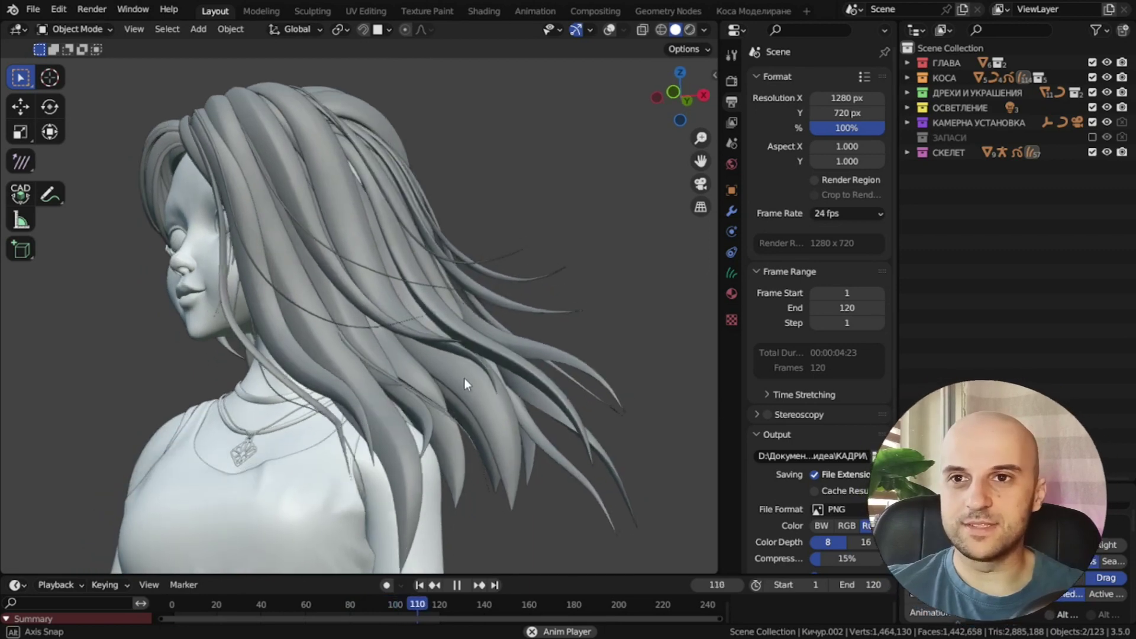
{"action": "middle_click_drag", "start_coordinate": [581, 275], "coordinate": [683, 300]}
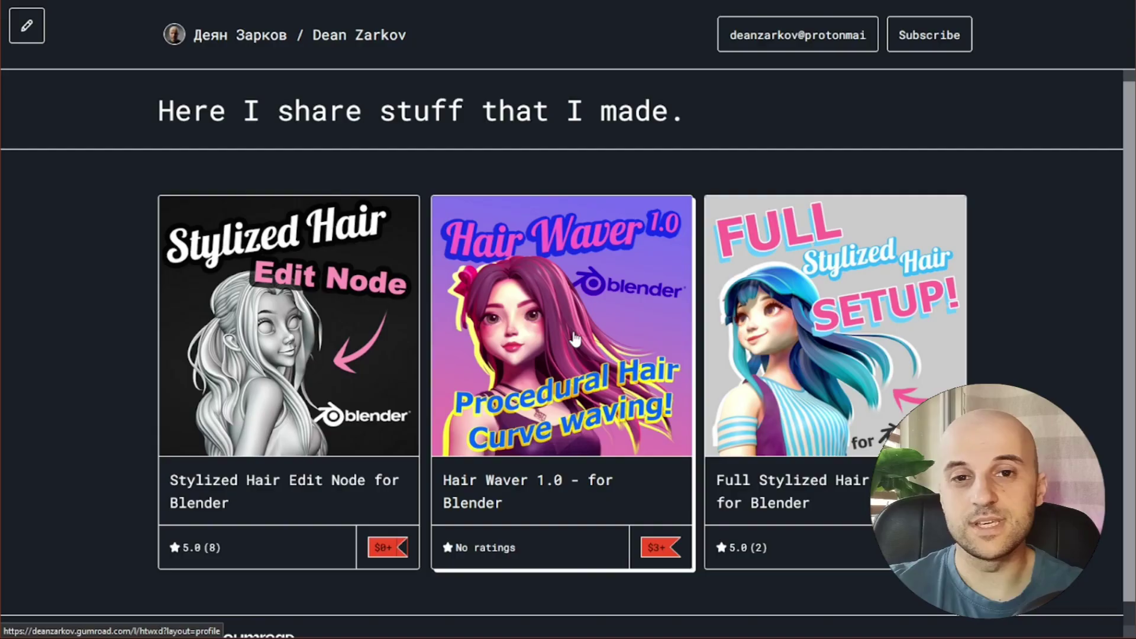
Open the Hair Waver 1.0 product page in the browser and review its description, control overview and wave examples.
{"action": "scroll", "coordinate": [574, 339], "scroll_direction": "down", "scroll_amount": 1}
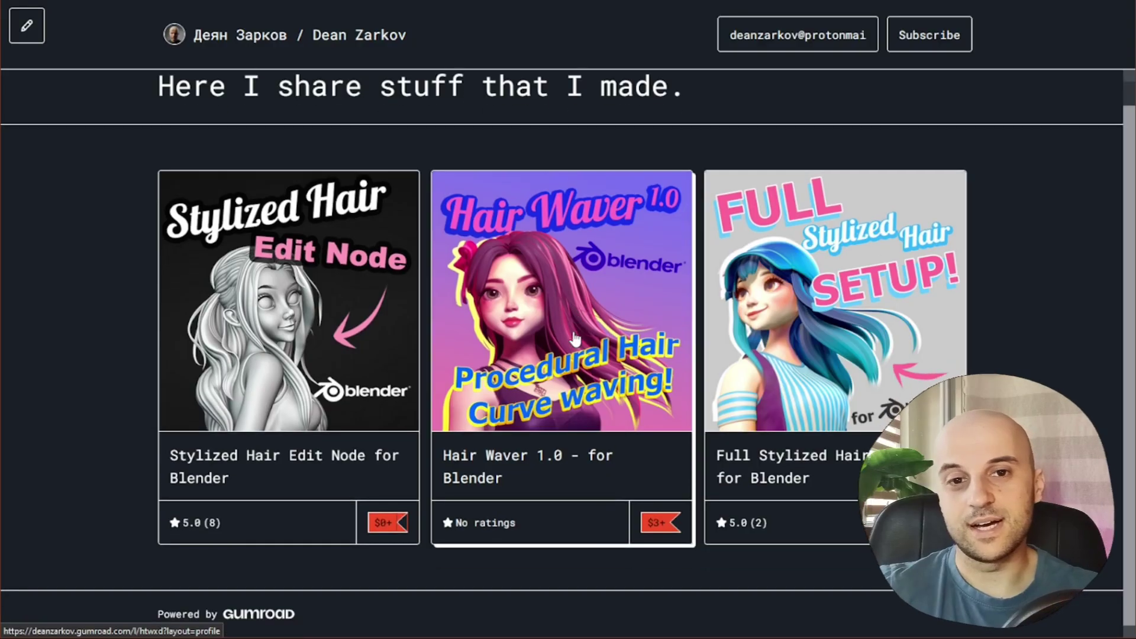
{"action": "left_click", "coordinate": [548, 343]}
{"action": "scroll", "coordinate": [629, 379], "scroll_direction": "down", "scroll_amount": 2}
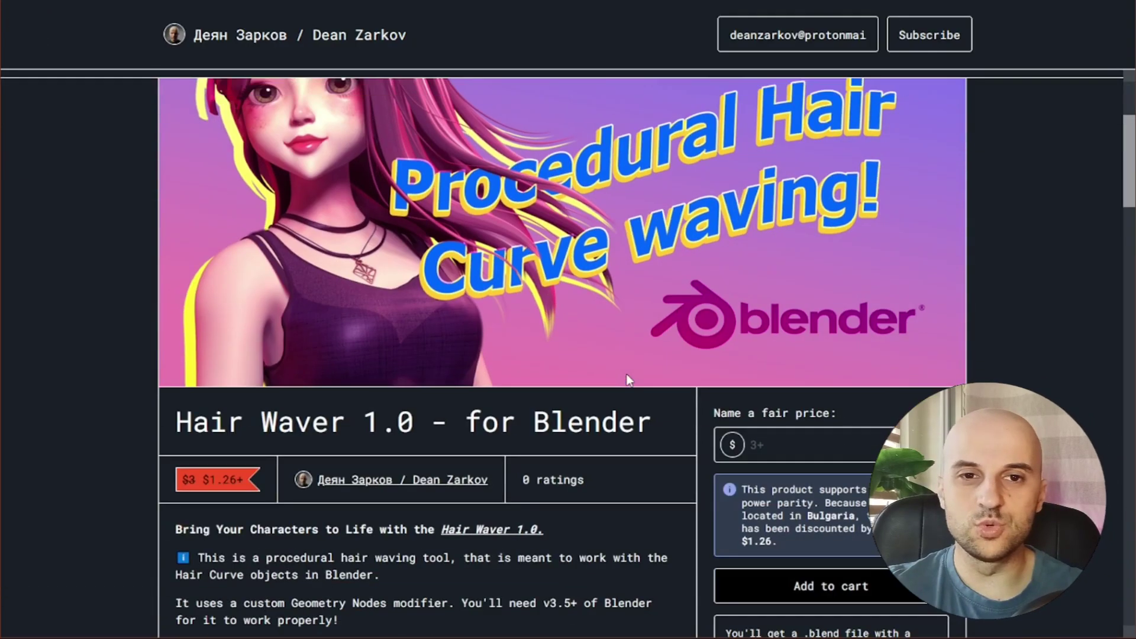
{"action": "scroll", "coordinate": [627, 380], "scroll_direction": "down", "scroll_amount": 4}
{"action": "scroll", "coordinate": [766, 414], "scroll_direction": "down", "scroll_amount": 5}
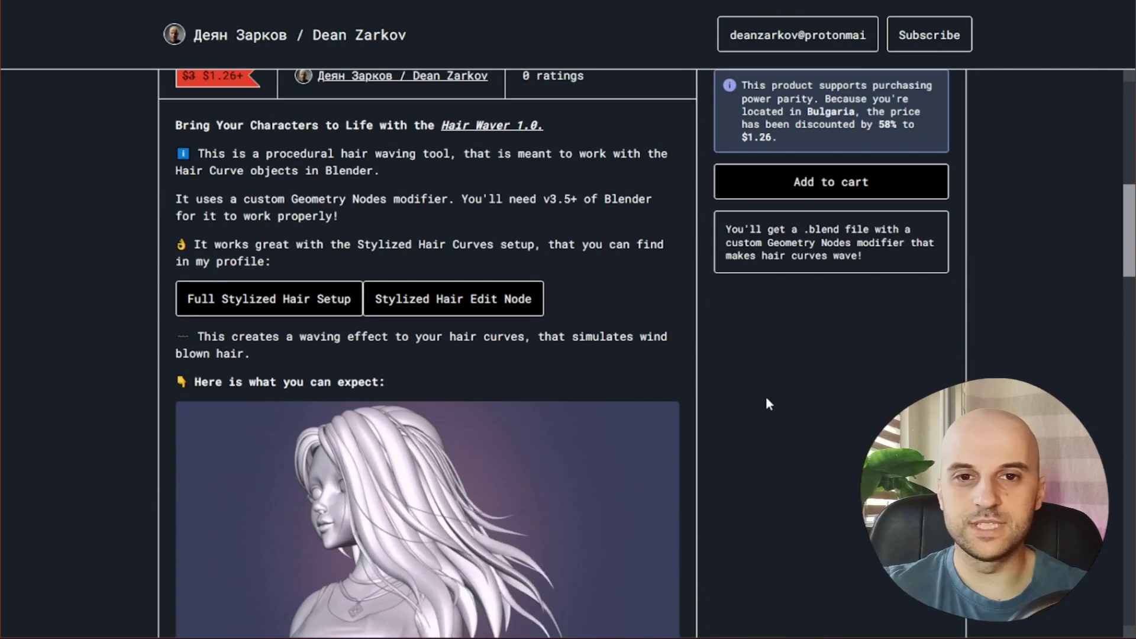
{"action": "scroll", "coordinate": [766, 399], "scroll_direction": "down", "scroll_amount": 5}
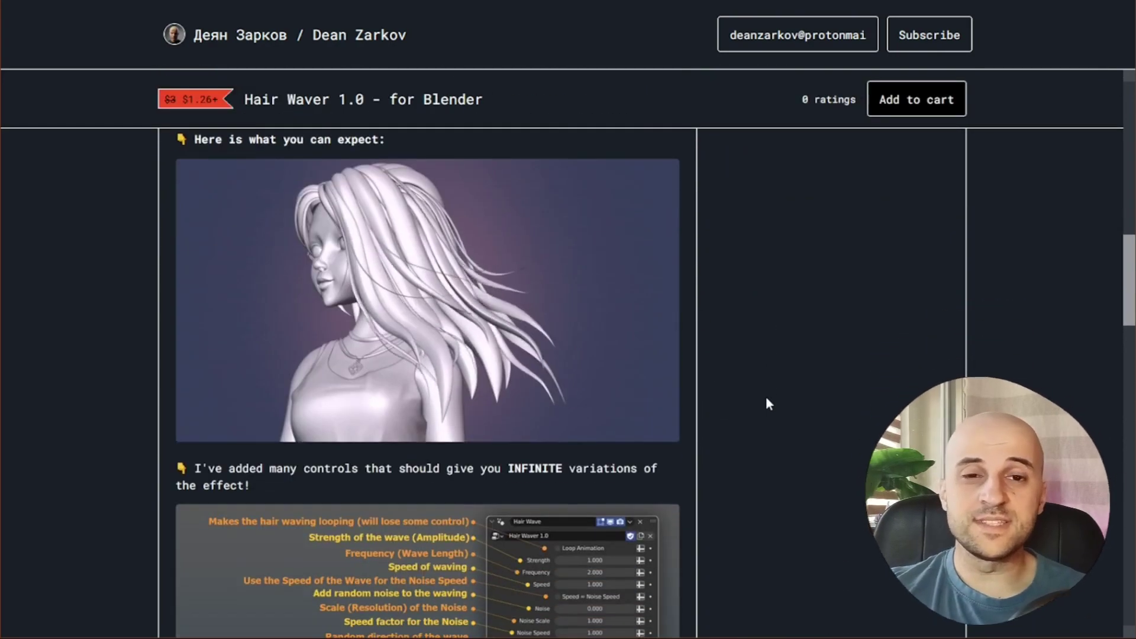
{"action": "scroll", "coordinate": [767, 403], "scroll_direction": "down", "scroll_amount": 4}
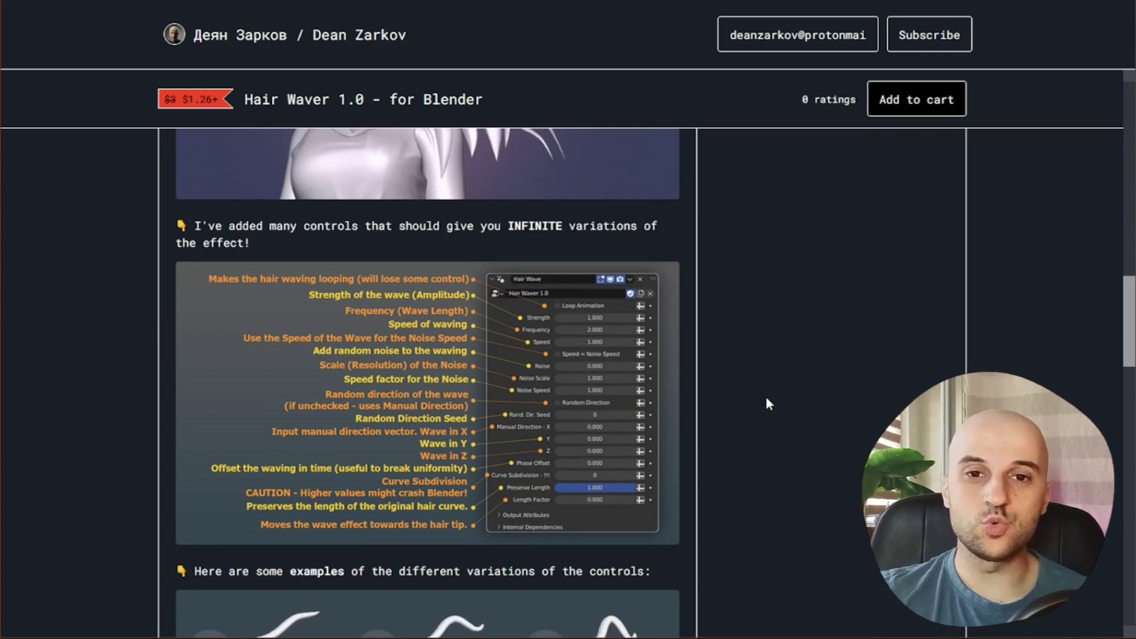
{"action": "scroll", "coordinate": [767, 403], "scroll_direction": "down", "scroll_amount": 2}
{"action": "scroll", "coordinate": [768, 403], "scroll_direction": "down", "scroll_amount": 4}
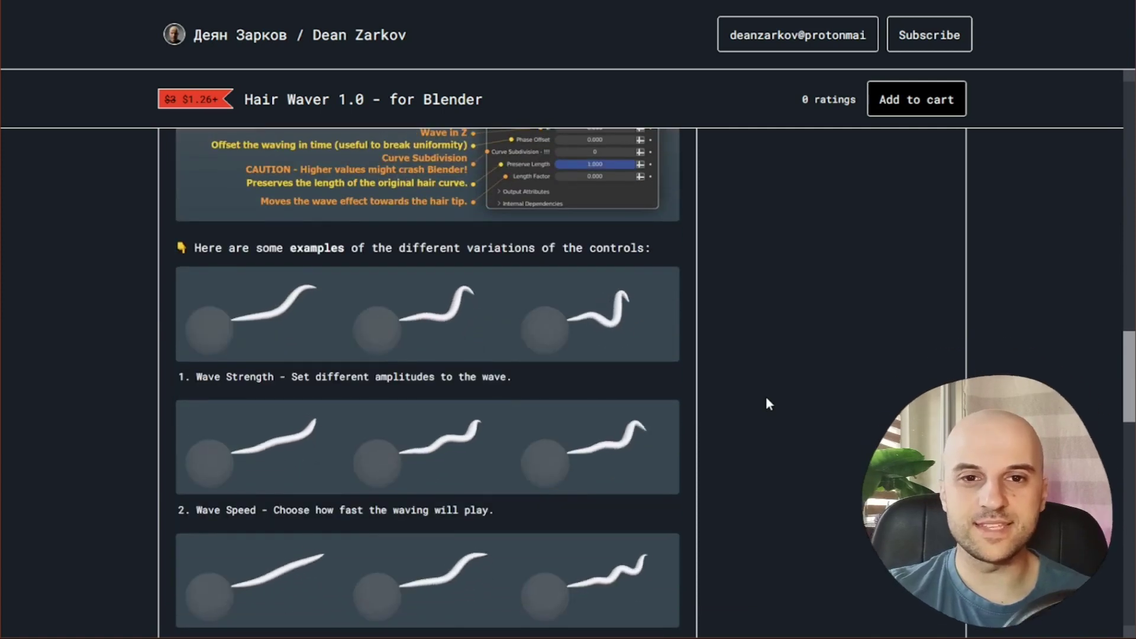
{"action": "scroll", "coordinate": [769, 403], "scroll_direction": "down", "scroll_amount": 3}
{"action": "scroll", "coordinate": [766, 400], "scroll_direction": "down", "scroll_amount": 2}
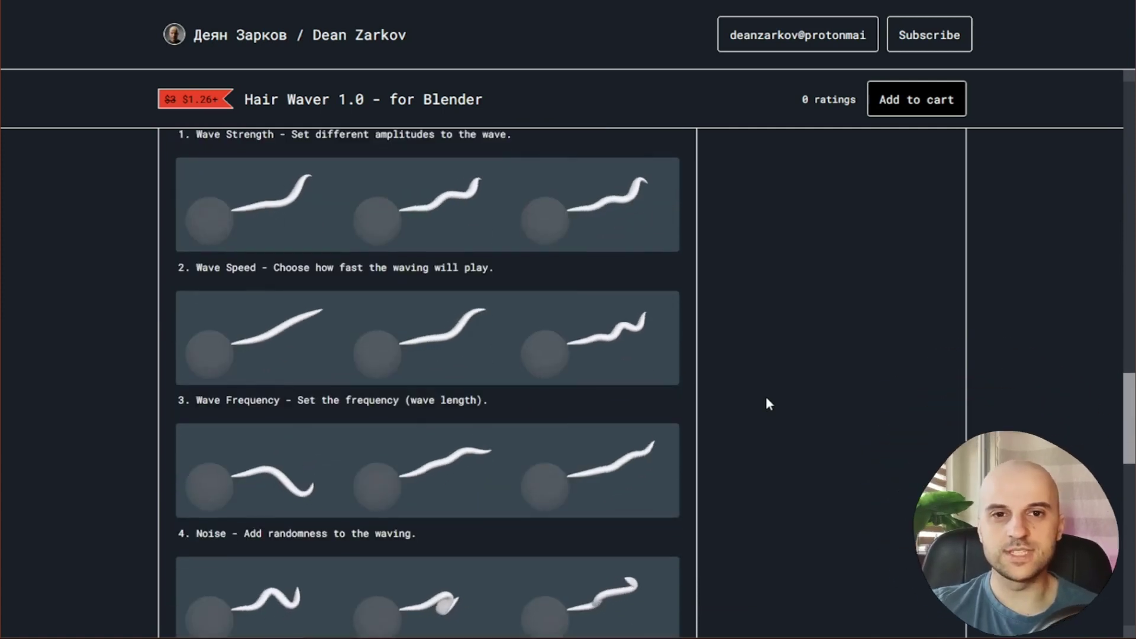
{"action": "scroll", "coordinate": [767, 399], "scroll_direction": "down", "scroll_amount": 2}
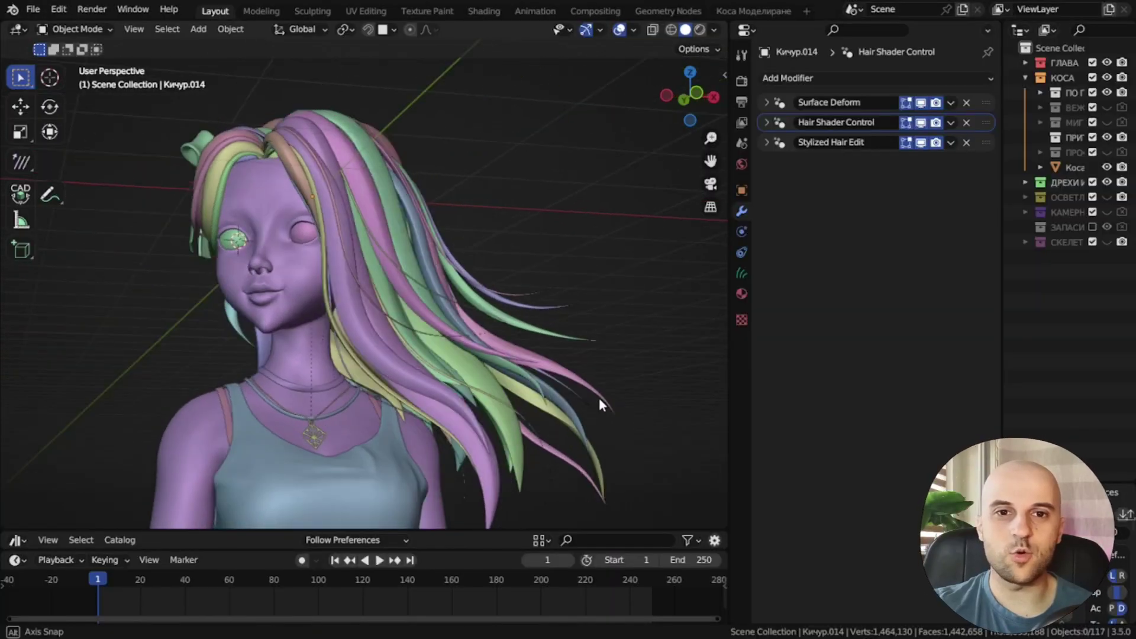
Duplicate the wide green hair strand on the side of the head and place the copy slightly outward.
{"action": "middle_click_drag", "start_coordinate": [567, 395], "coordinate": [415, 444]}
{"action": "scroll", "coordinate": [485, 412], "scroll_direction": "up", "scroll_amount": 1}
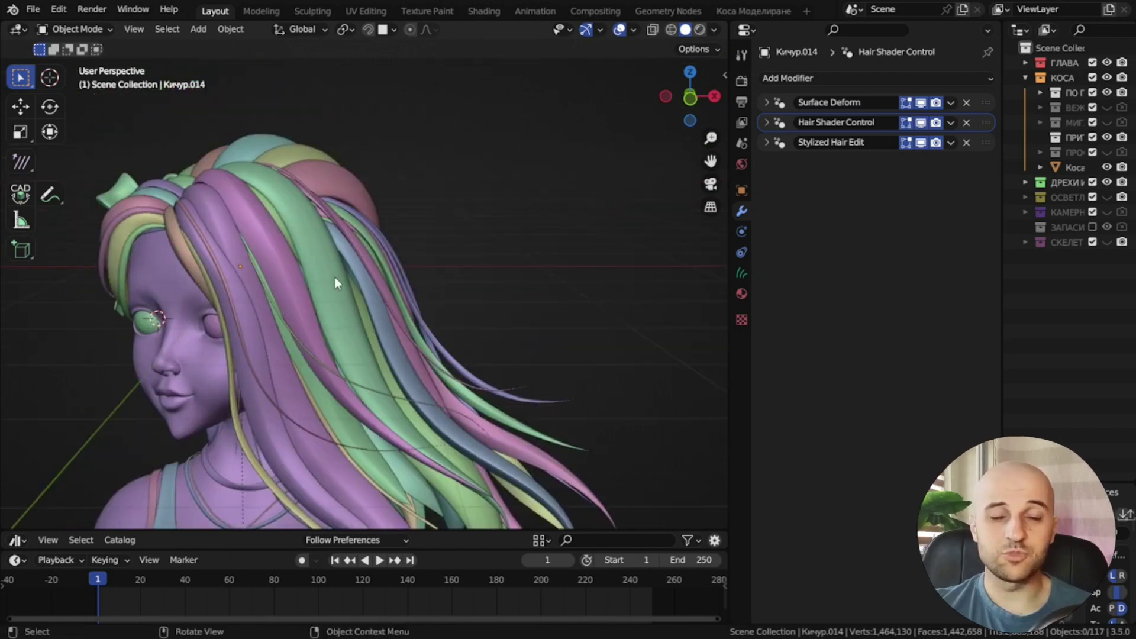
{"action": "scroll", "coordinate": [336, 281], "scroll_direction": "up", "scroll_amount": 3}
{"action": "middle_click_drag", "start_coordinate": [337, 282], "coordinate": [437, 362], "text": "shift"}
{"action": "left_click", "coordinate": [410, 341]}
{"action": "key", "text": "shift+d"}
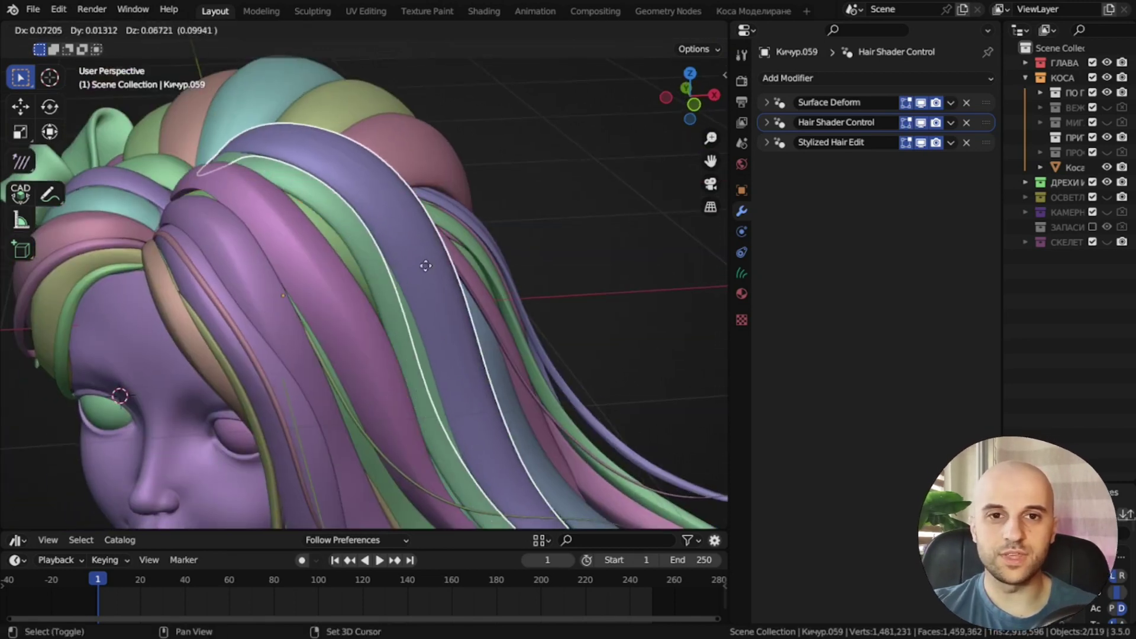
{"action": "left_click", "coordinate": [435, 257]}
Comb the duplicated strand outward, away from the head, in Sculpt Mode using a brush radius of 318 px.
{"action": "left_click", "coordinate": [418, 297]}
{"action": "key", "text": "shift+space"}
{"action": "left_click", "coordinate": [353, 224]}
{"action": "scroll", "coordinate": [387, 316], "scroll_direction": "down", "scroll_amount": 5}
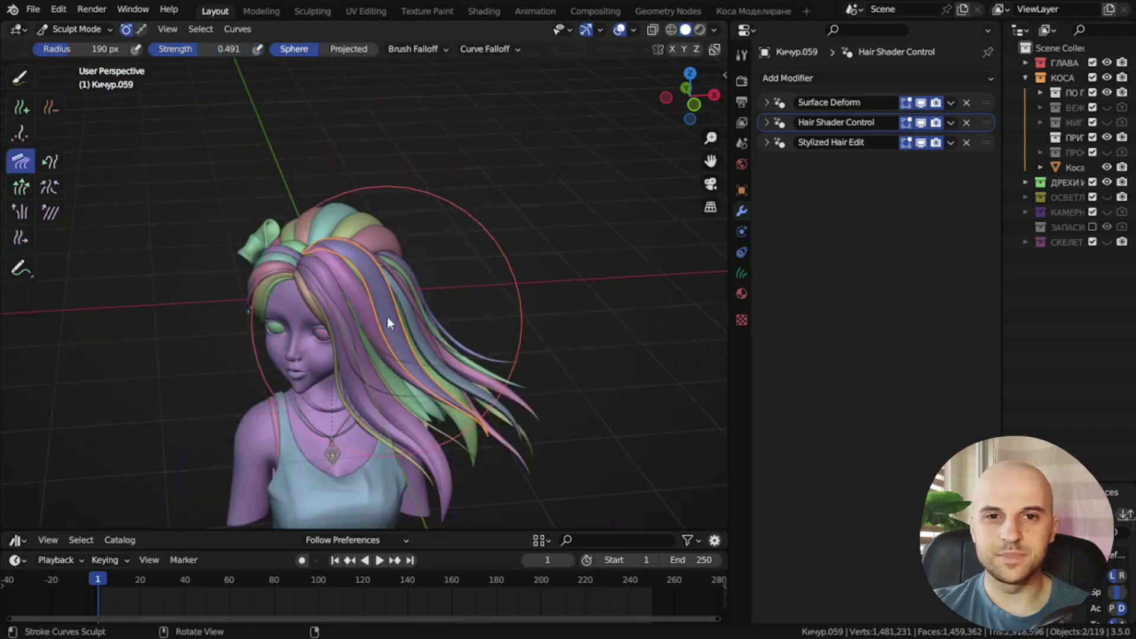
{"action": "middle_click_drag", "start_coordinate": [387, 317], "coordinate": [401, 290]}
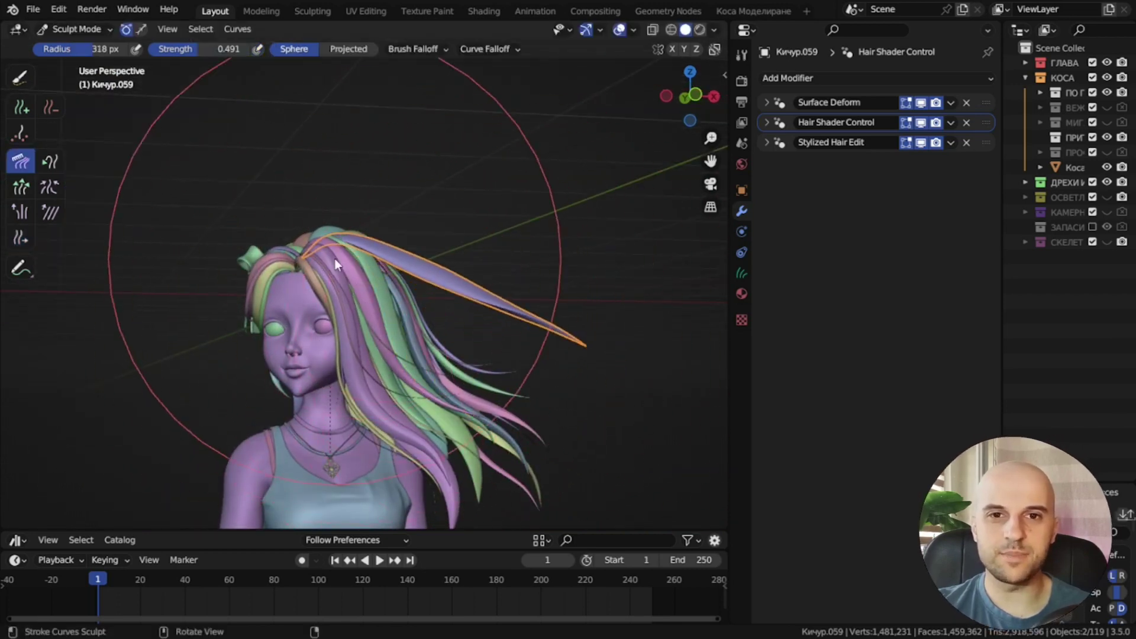
{"action": "scroll", "coordinate": [335, 282], "scroll_direction": "up", "scroll_amount": 2}
{"action": "middle_click_drag", "start_coordinate": [438, 247], "coordinate": [578, 367]}
Add the Hair Waver 1.1 node asset to the combed strand and place it above Stylized Hair Edit in the modifier stack.
{"action": "left_click_drag", "start_coordinate": [272, 531], "coordinate": [289, 400]}
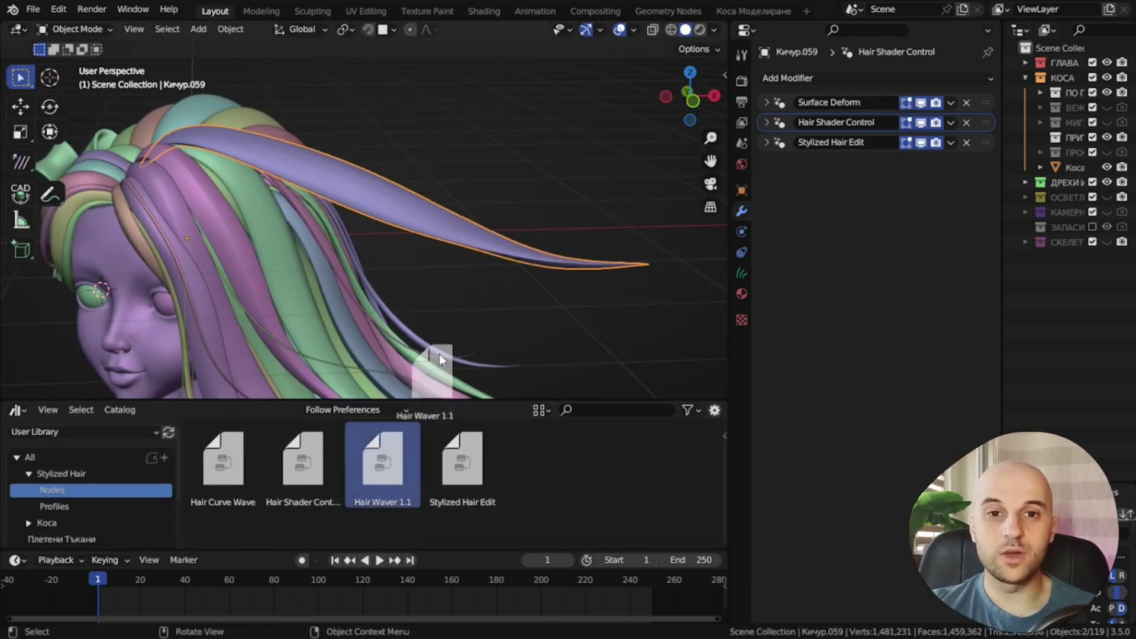
{"action": "left_click_drag", "start_coordinate": [431, 219], "coordinate": [431, 219]}
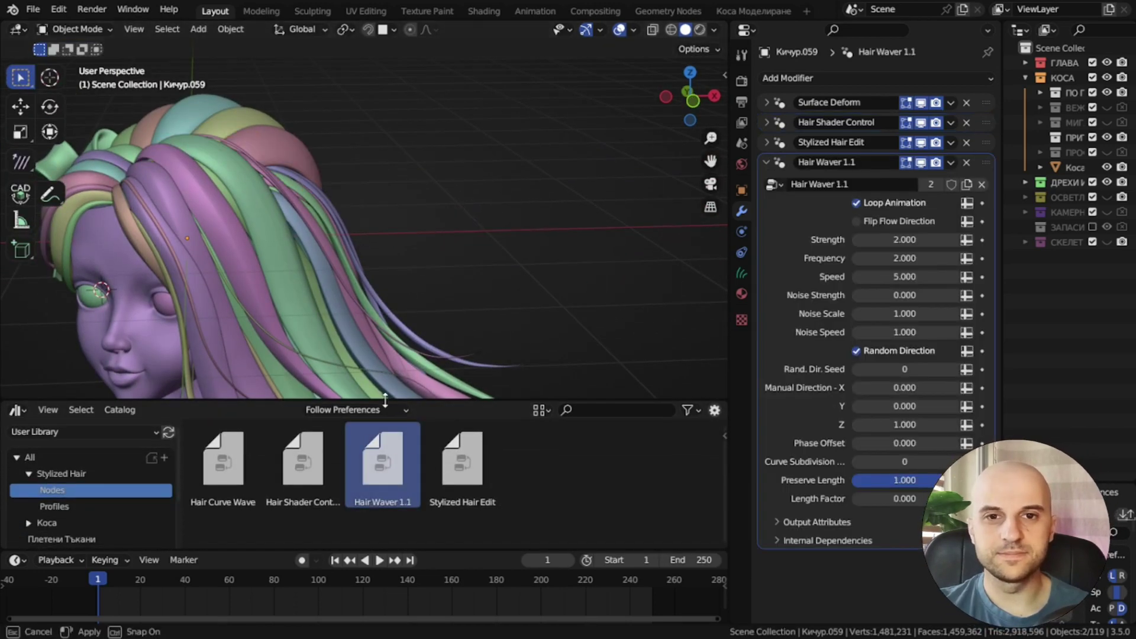
{"action": "left_click_drag", "start_coordinate": [385, 401], "coordinate": [399, 540]}
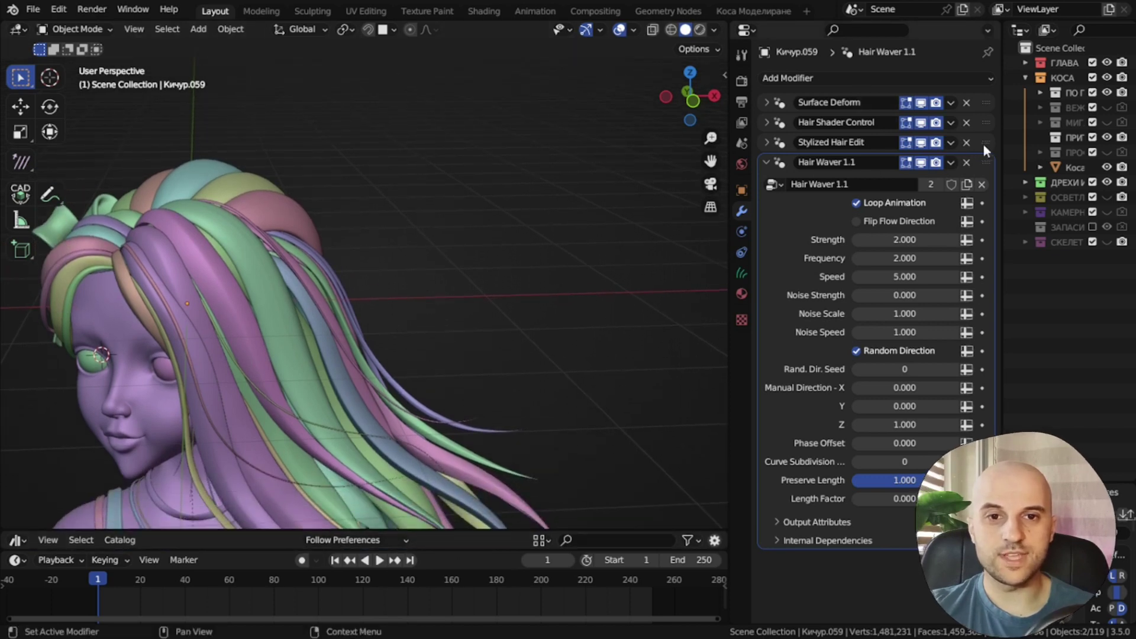
{"action": "left_click_drag", "start_coordinate": [984, 144], "coordinate": [986, 542]}
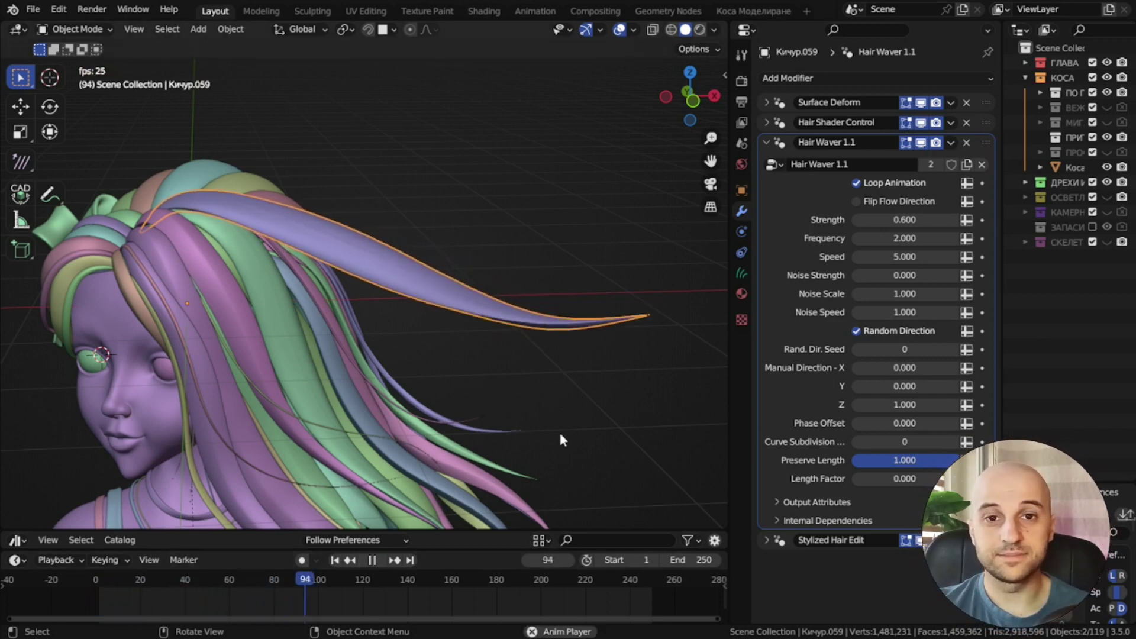
Set the Hair Waver 1.1 modifier's Strength to 1.450 and its Frequency to 6.540.
{"action": "middle_click_drag", "start_coordinate": [560, 433], "coordinate": [485, 422]}
{"action": "scroll", "coordinate": [528, 409], "scroll_direction": "up", "scroll_amount": 2}
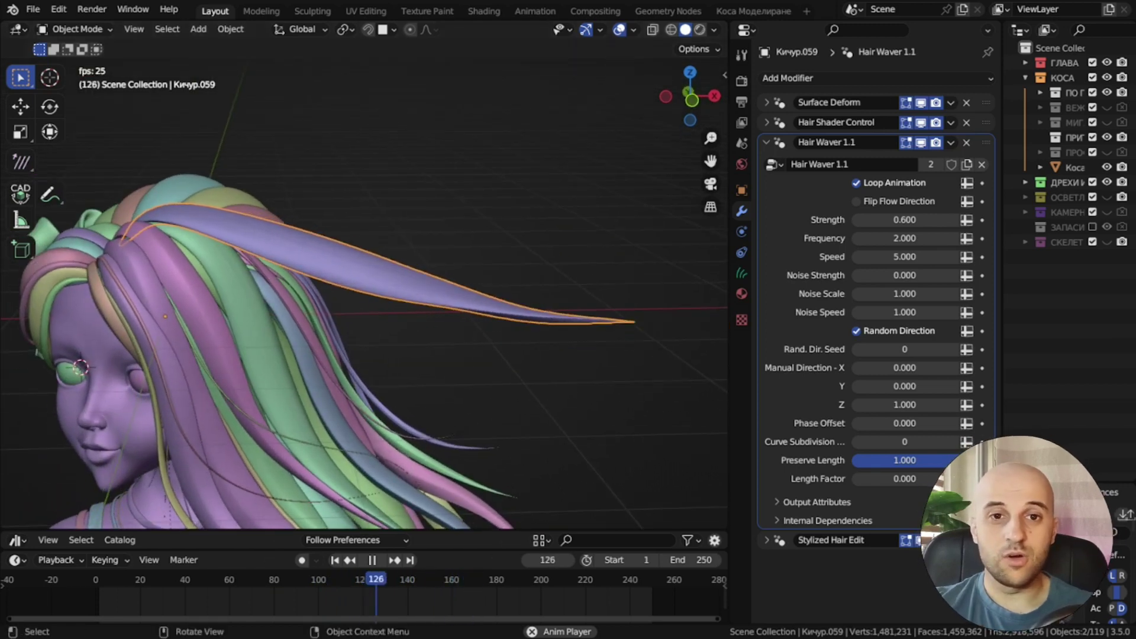
{"action": "left_click_drag", "start_coordinate": [730, 345], "coordinate": [687, 344]}
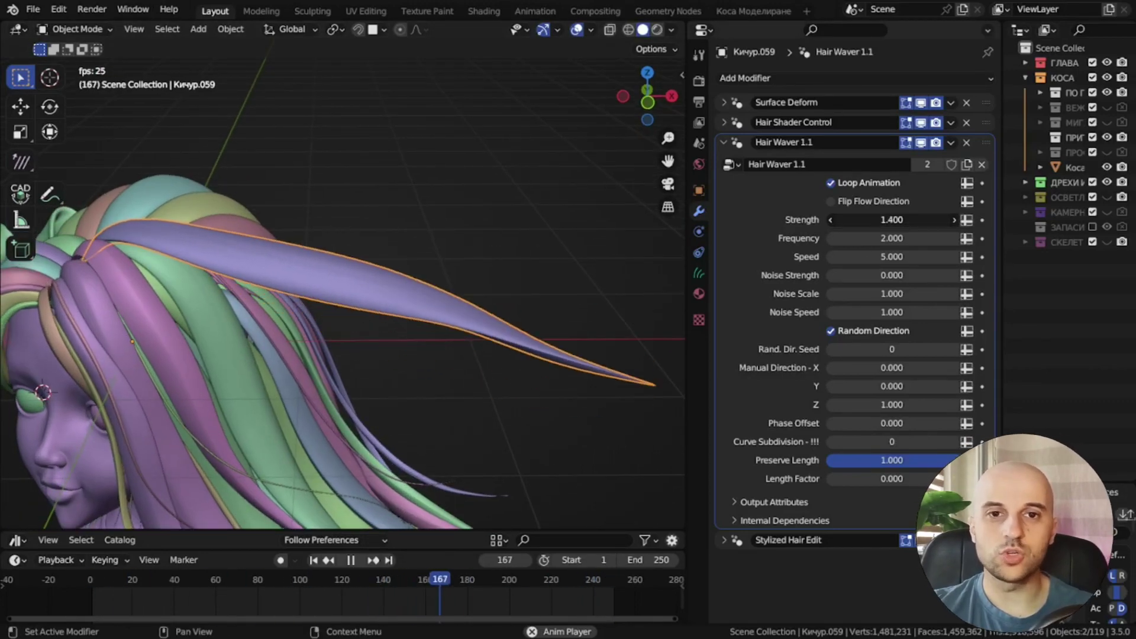
{"action": "mouse_move", "coordinate": [885, 222]}
{"action": "left_mouse_down"}
{"action": "mouse_move", "coordinate": [906, 222]}
{"action": "mouse_move", "coordinate": [892, 223]}
{"action": "left_mouse_up"}
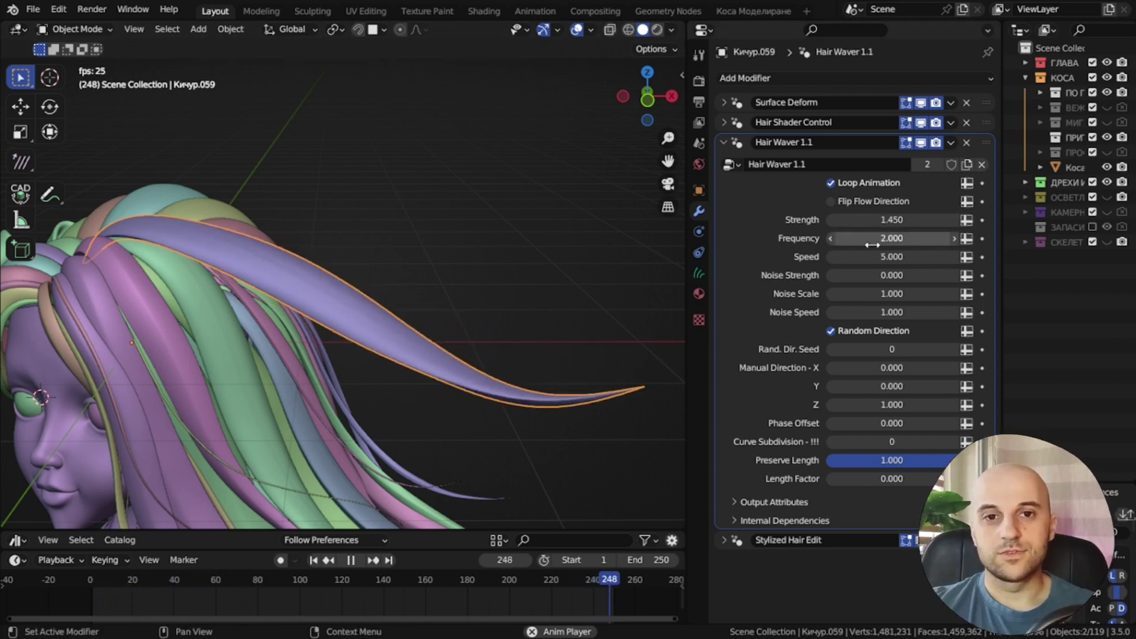
{"action": "left_click_drag", "start_coordinate": [873, 242], "coordinate": [874, 242]}
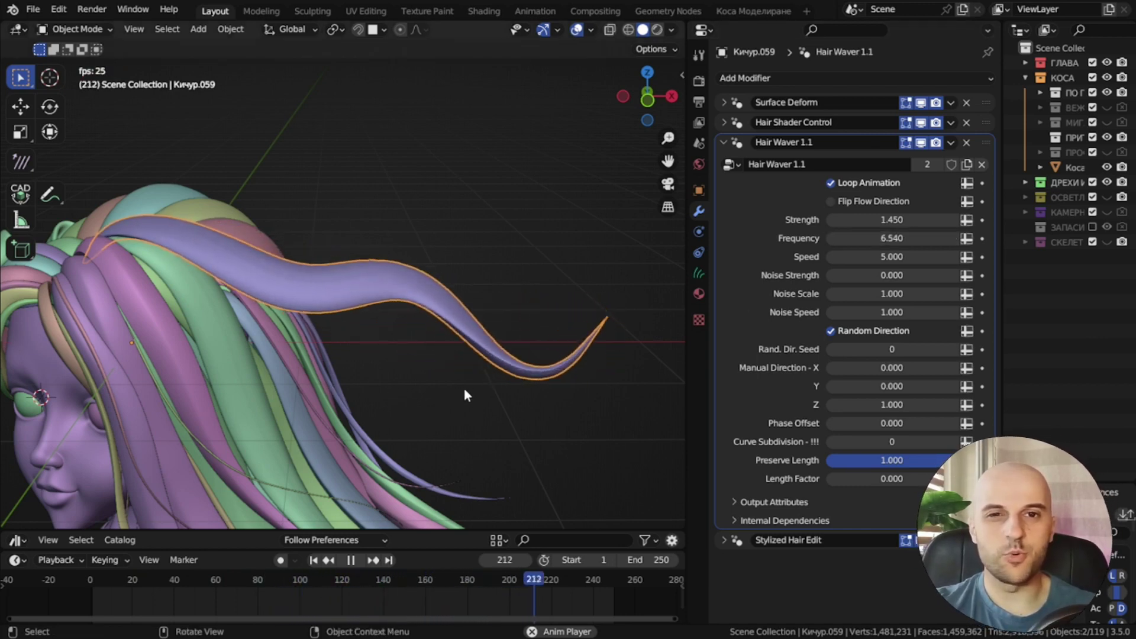
Set the Hair Waver 1.1 Frequency to 13.340 and Curve Subdivision to 2 on the outward-combed strand.
{"action": "left_click_drag", "start_coordinate": [848, 238], "coordinate": [882, 238]}
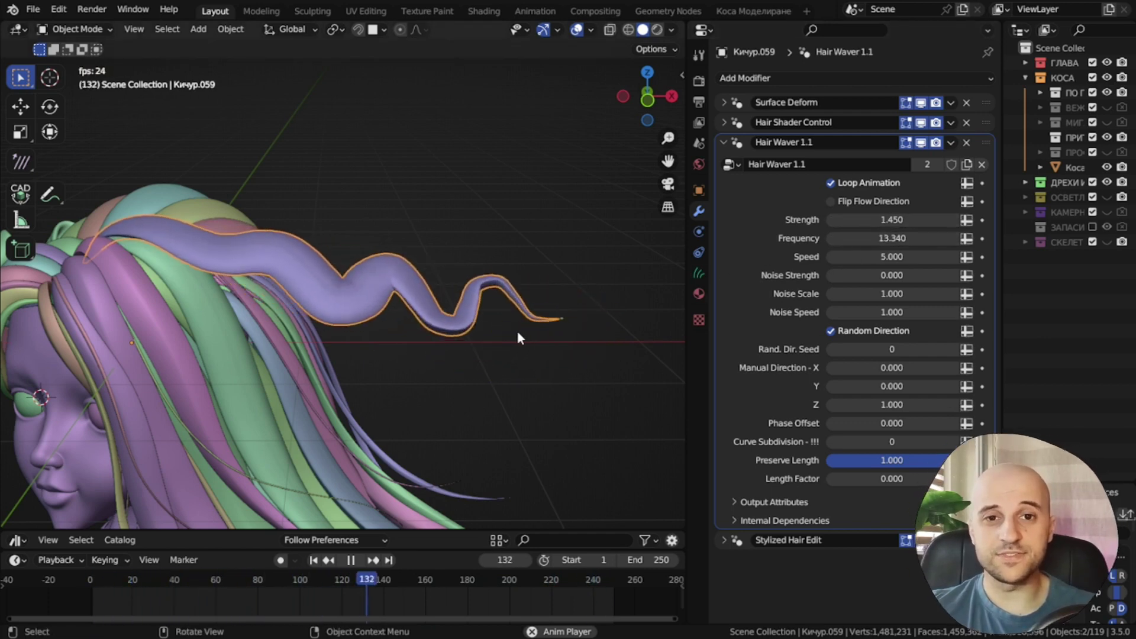
{"action": "middle_click_drag", "start_coordinate": [518, 332], "coordinate": [496, 323]}
{"action": "scroll", "coordinate": [451, 358], "scroll_direction": "up", "scroll_amount": 3}
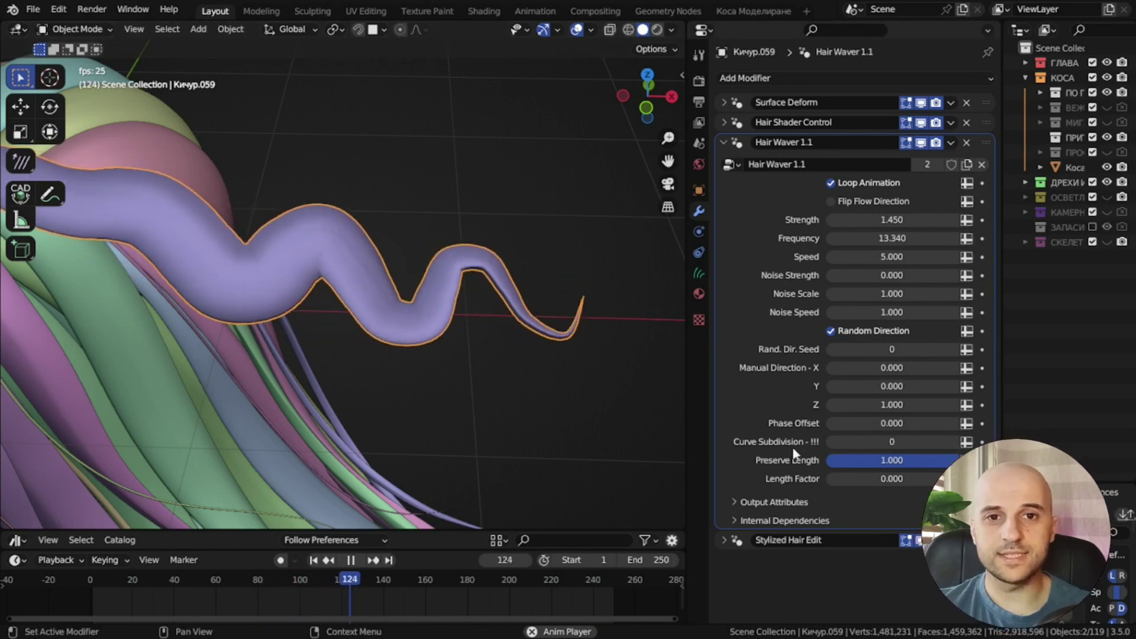
{"action": "left_click", "coordinate": [954, 441]}
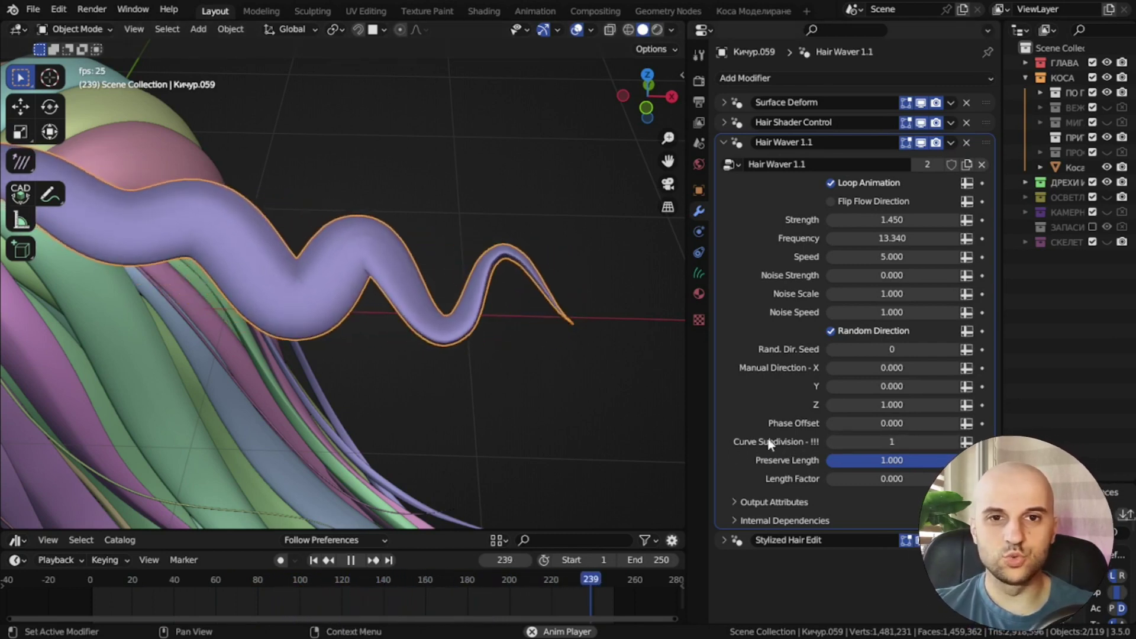
{"action": "left_click", "coordinate": [954, 442]}
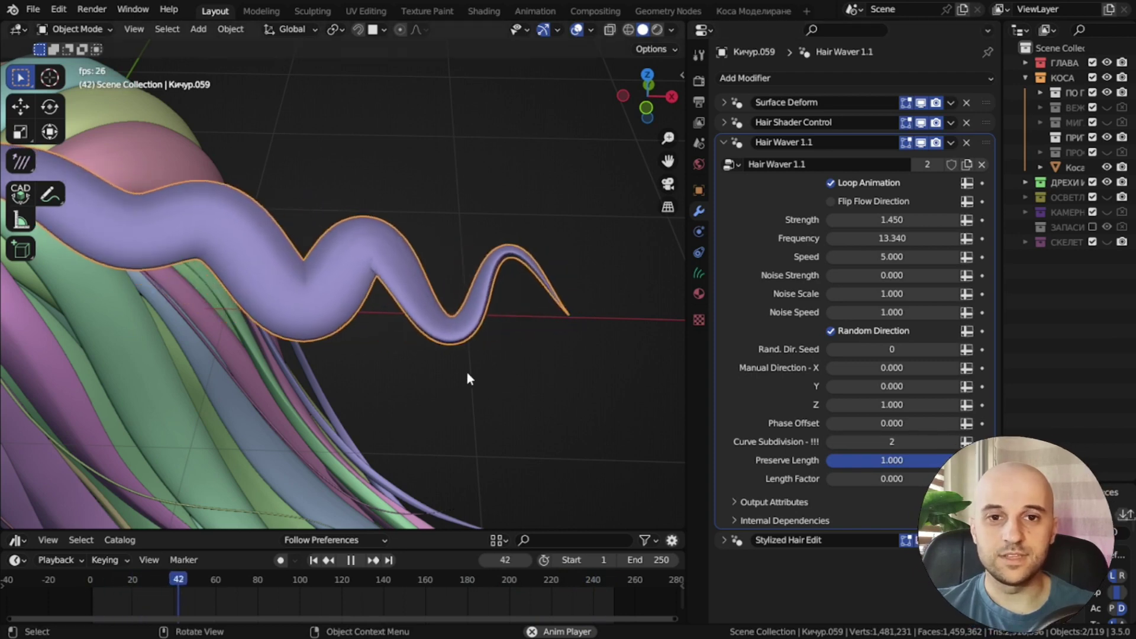
{"action": "mouse_move", "coordinate": [467, 378]}
{"action": "middle_mouse_down"}
{"action": "mouse_move", "coordinate": [385, 355]}
{"action": "mouse_move", "coordinate": [457, 370]}
{"action": "mouse_move", "coordinate": [481, 396]}
{"action": "middle_mouse_up"}
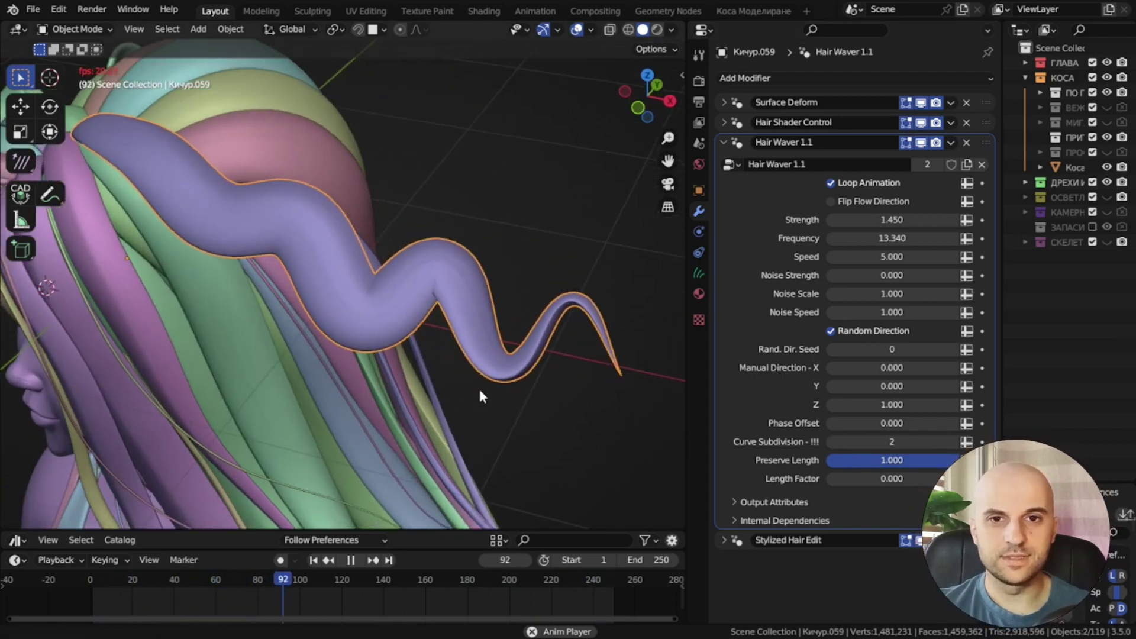
{"action": "scroll", "coordinate": [480, 391], "scroll_direction": "down", "scroll_amount": 1}
{"action": "scroll", "coordinate": [488, 332], "scroll_direction": "up", "scroll_amount": 2}
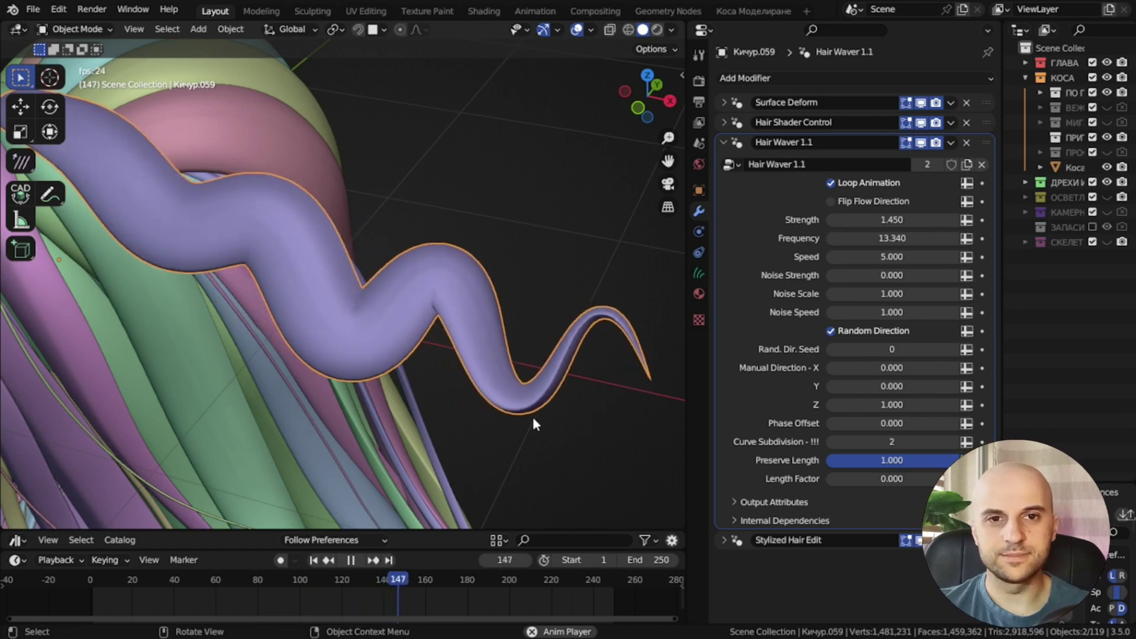
{"action": "middle_click_drag", "start_coordinate": [533, 417], "coordinate": [546, 416]}
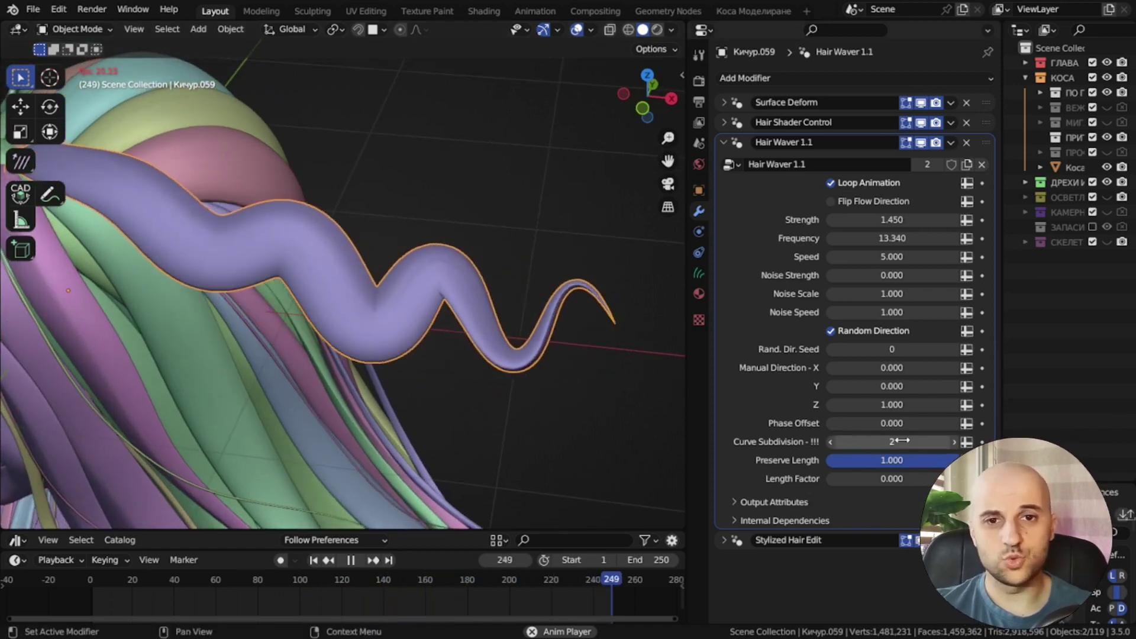
Set the Hair Waver 1.1 Frequency to 4.980 and reduce Curve Subdivision to 1.
{"action": "scroll", "coordinate": [366, 395], "scroll_direction": "down", "scroll_amount": 3}
{"action": "middle_click_drag", "start_coordinate": [360, 398], "coordinate": [386, 373]}
{"action": "scroll", "coordinate": [390, 372], "scroll_direction": "up", "scroll_amount": 2}
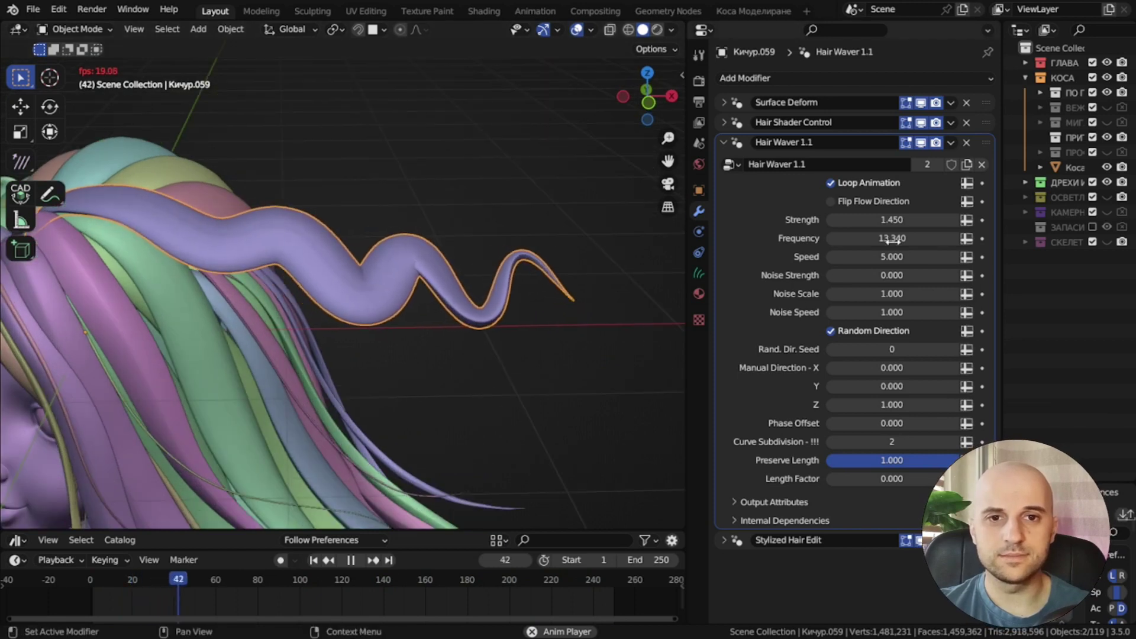
{"action": "left_click_drag", "start_coordinate": [892, 237], "coordinate": [819, 238]}
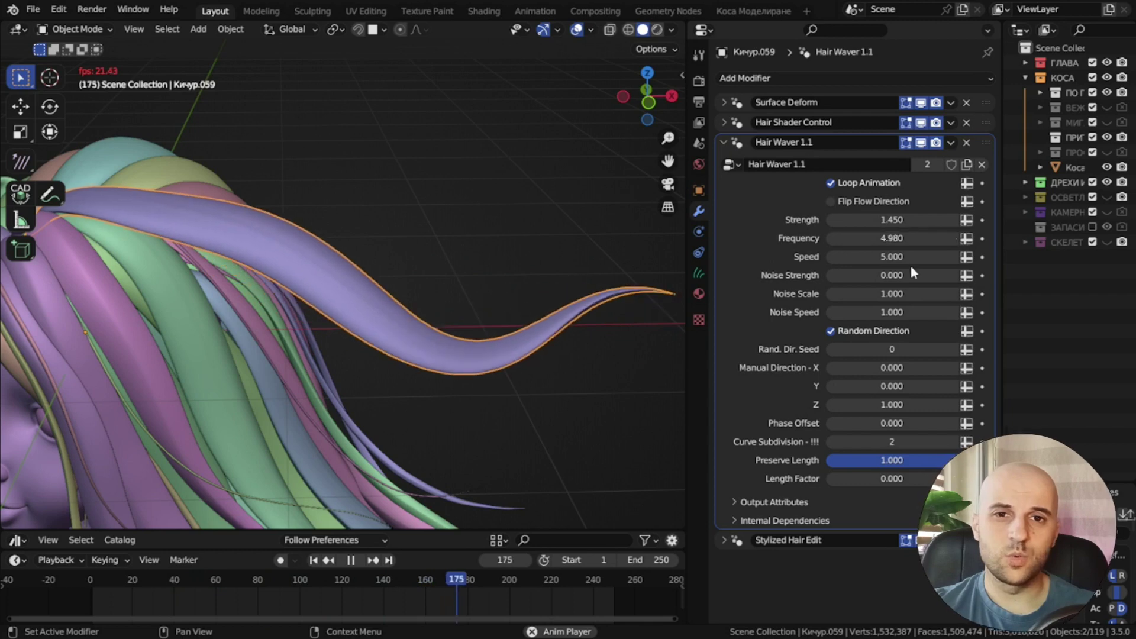
{"action": "left_click", "coordinate": [831, 443]}
{"action": "left_click", "coordinate": [831, 442]}
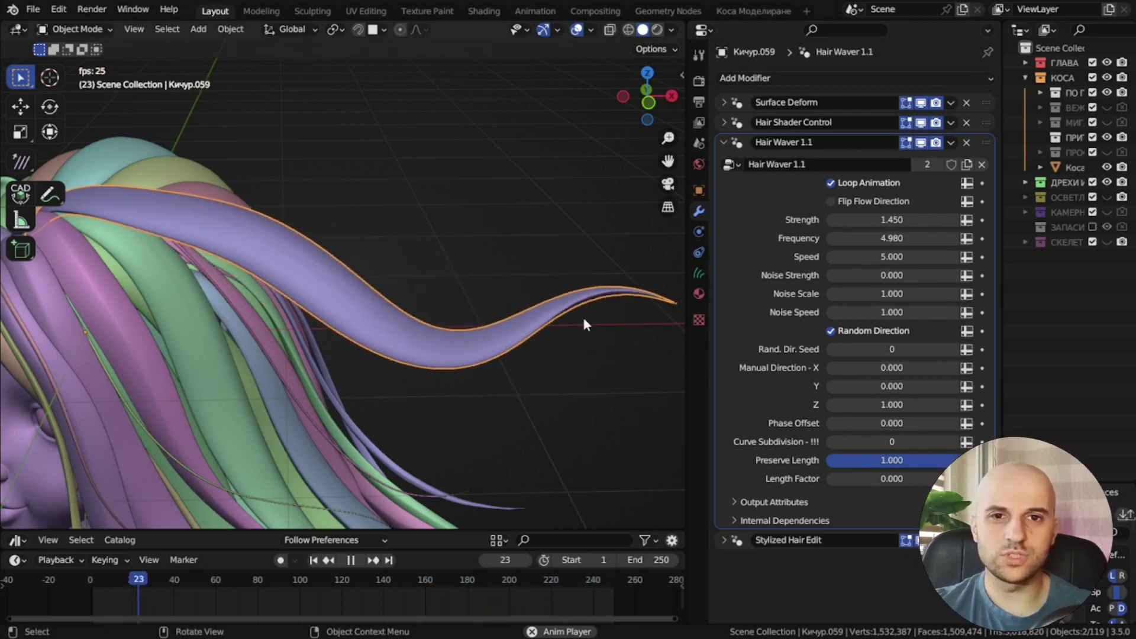
{"action": "left_click", "coordinate": [955, 441]}
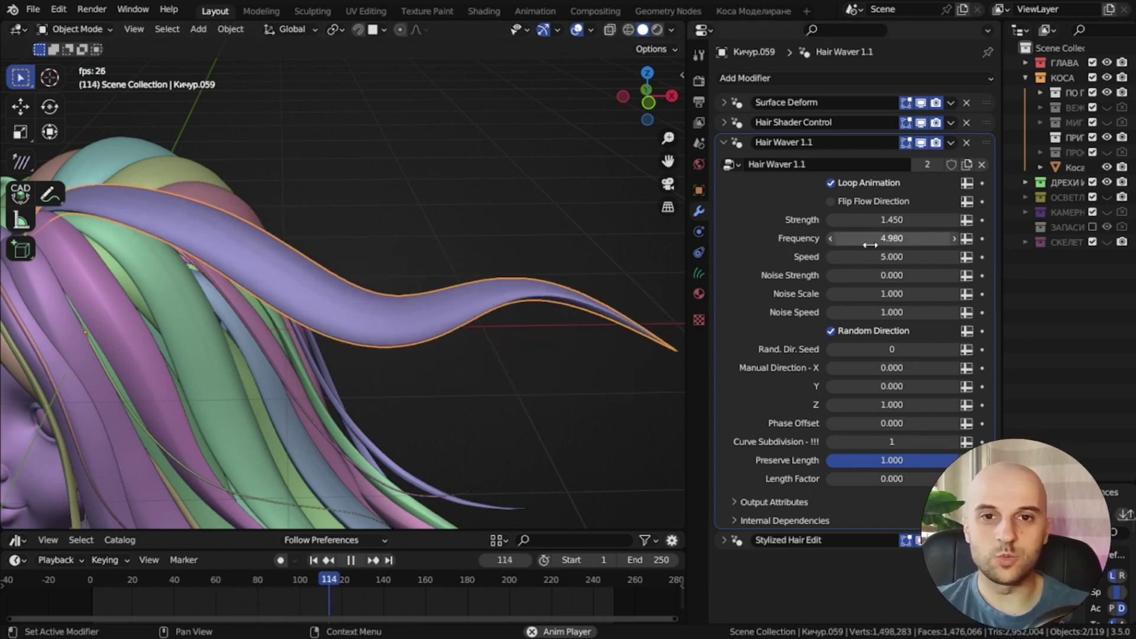
Try Hair Waver 1.1 Speed values of 17.960, 22.160 and 1.480, and leave Speed at 6.270.
{"action": "left_click_drag", "start_coordinate": [892, 257], "coordinate": [995, 257]}
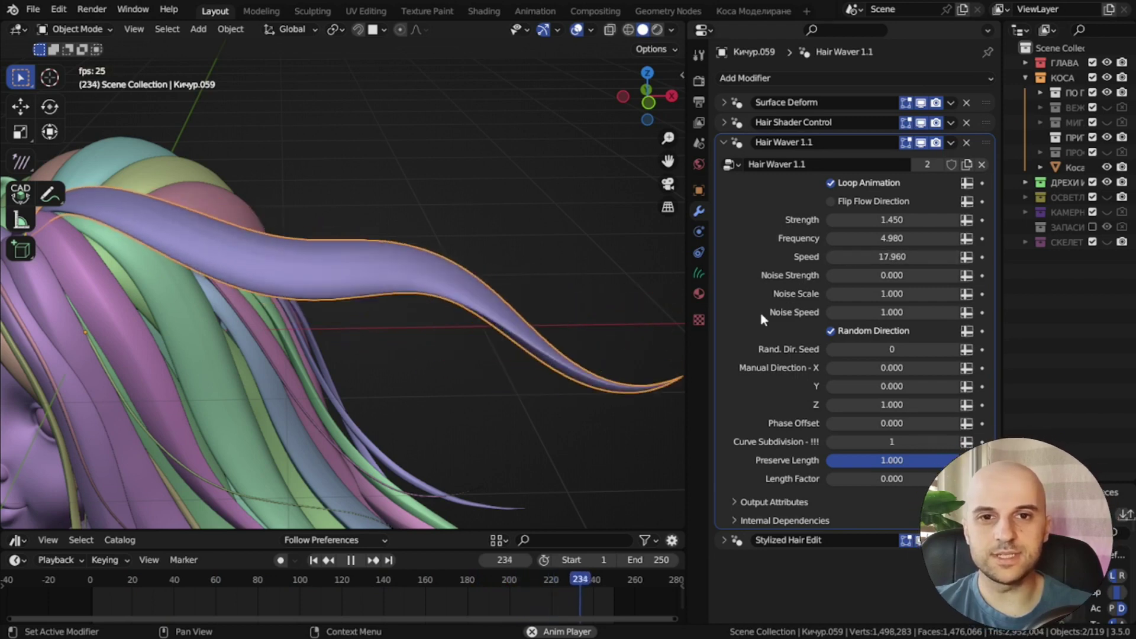
{"action": "left_click_drag", "start_coordinate": [868, 256], "coordinate": [893, 255]}
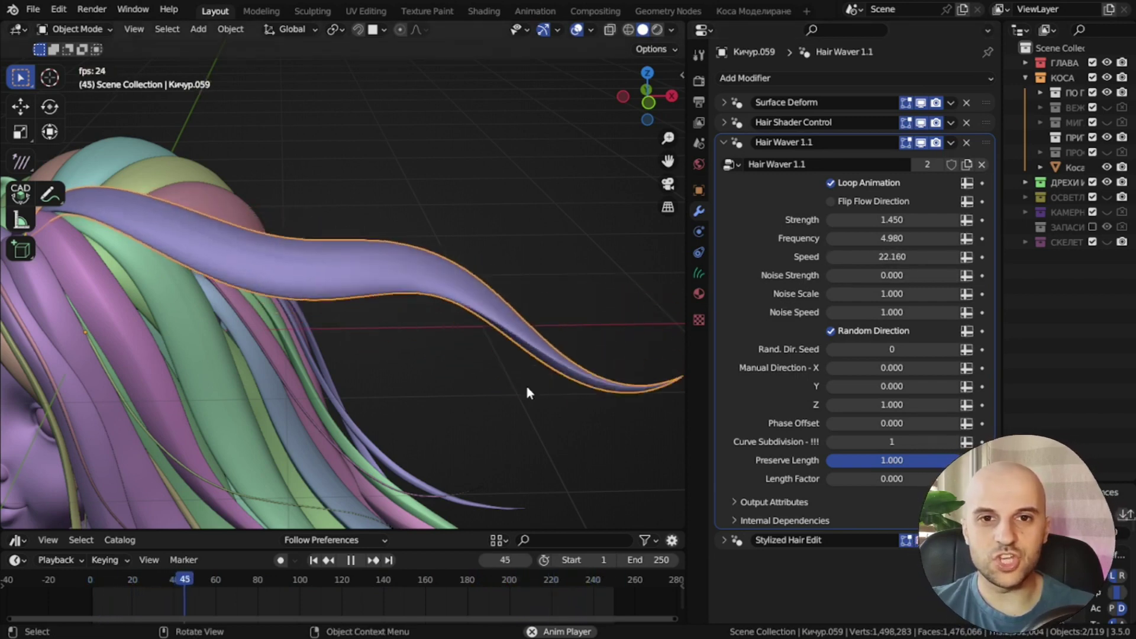
{"action": "left_click_drag", "start_coordinate": [921, 257], "coordinate": [829, 257]}
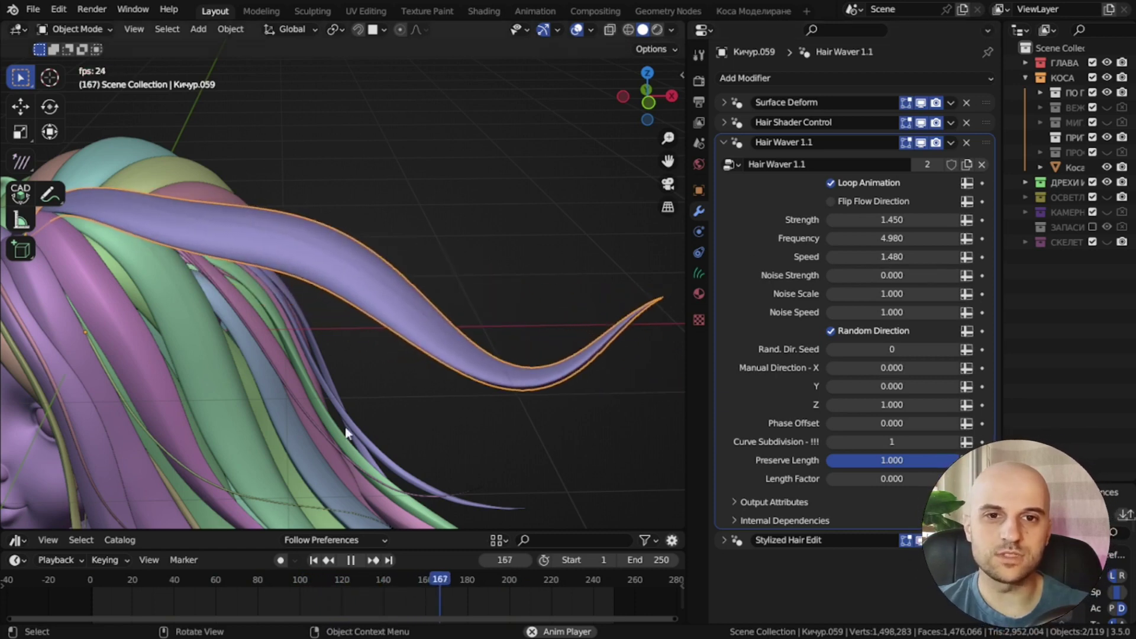
{"action": "left_click_drag", "start_coordinate": [876, 257], "coordinate": [892, 256]}
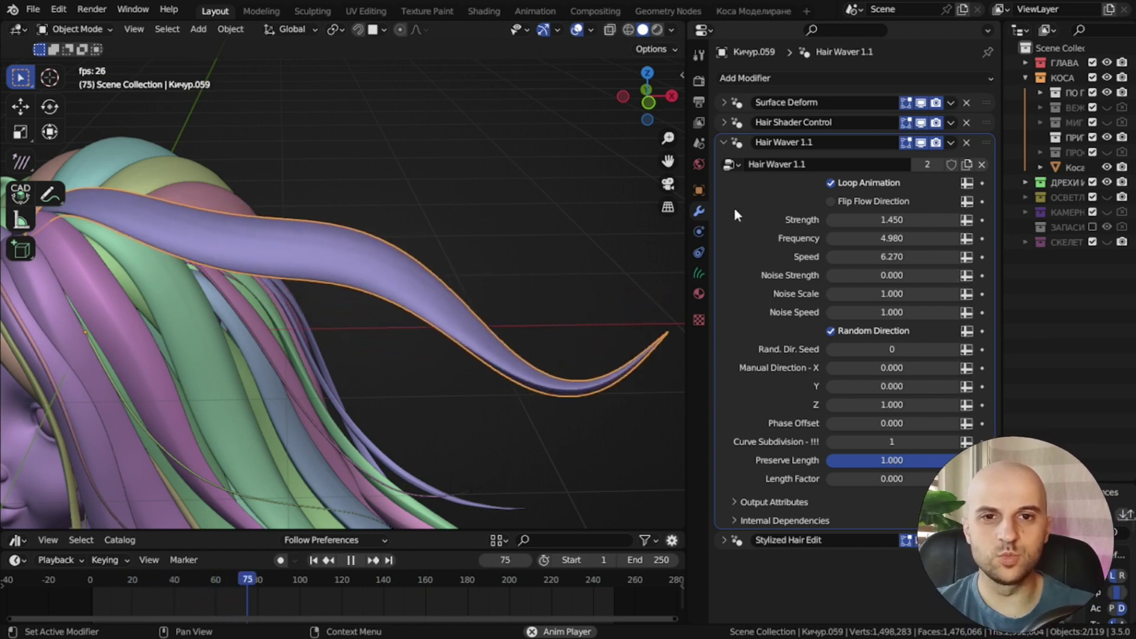
Check the scene's frame range in the output properties and compare the strand's playback with Loop Animation off and on.
{"action": "left_click", "coordinate": [699, 102]}
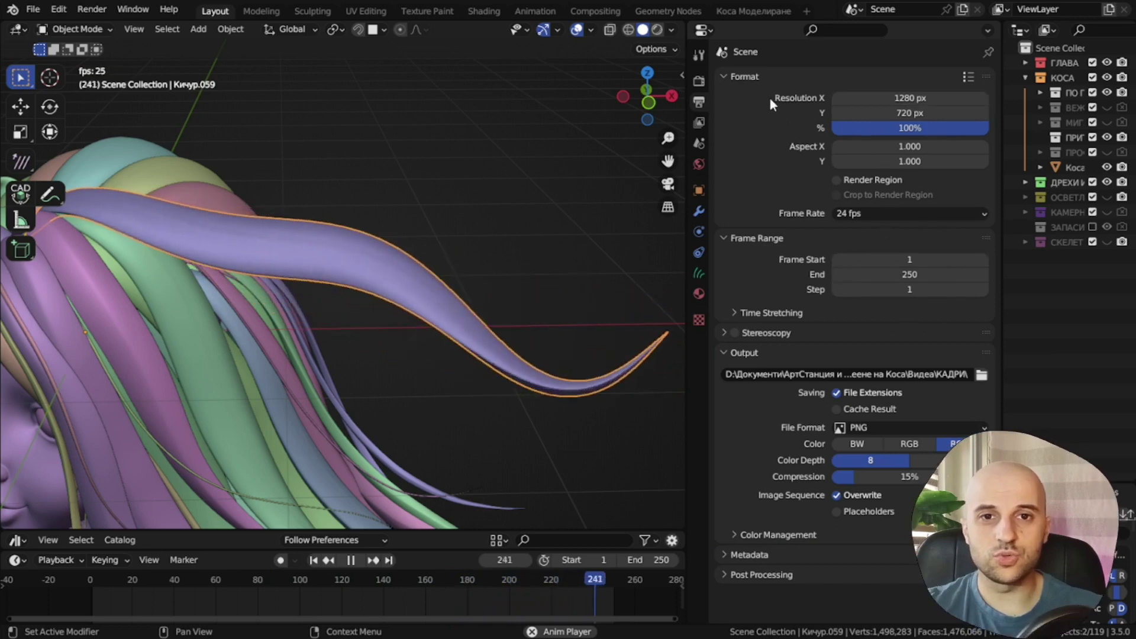
{"action": "left_click", "coordinate": [700, 209]}
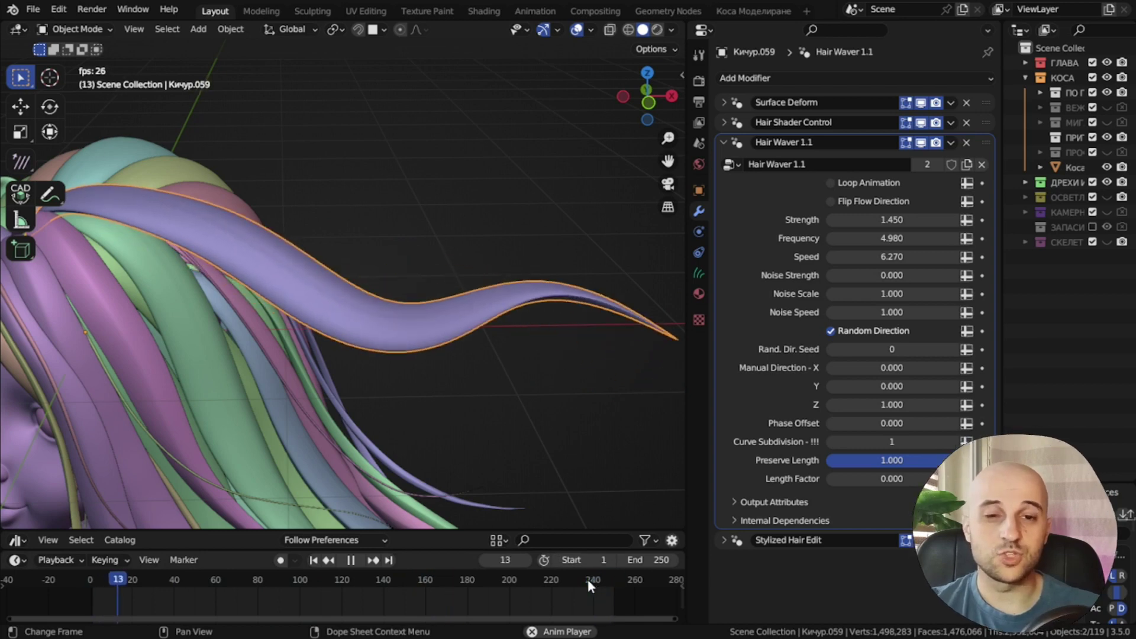
{"action": "left_click", "coordinate": [831, 182]}
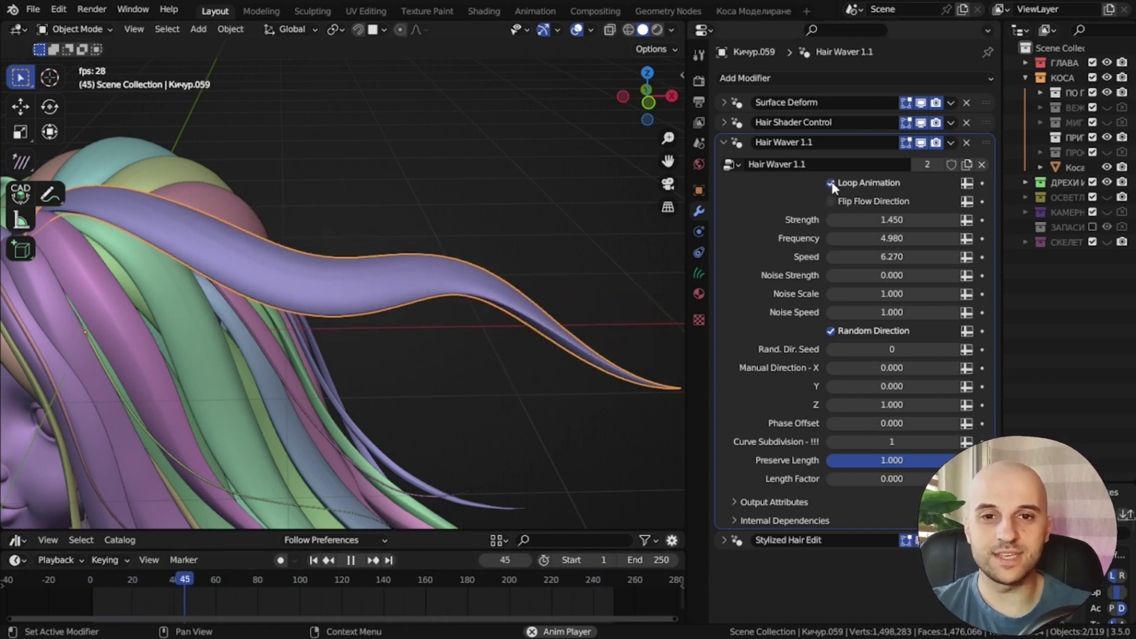
{"action": "left_click", "coordinate": [566, 578]}
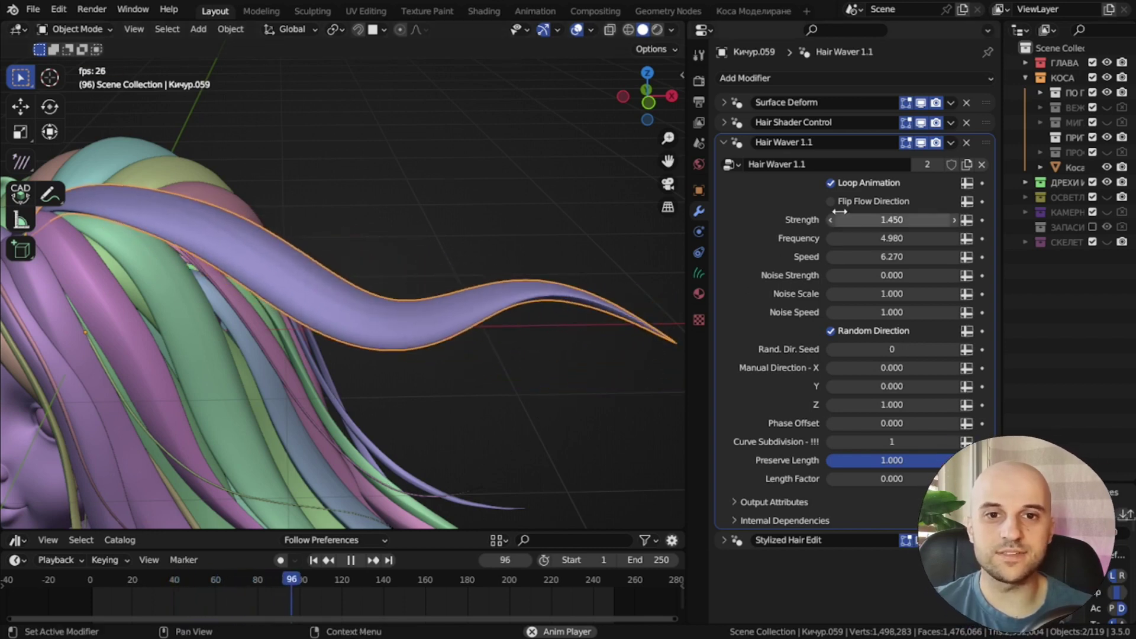
Test a Speed of 1.010 with Loop Animation off, and turn looping back on with Speed at 4.310.
{"action": "left_click", "coordinate": [832, 183]}
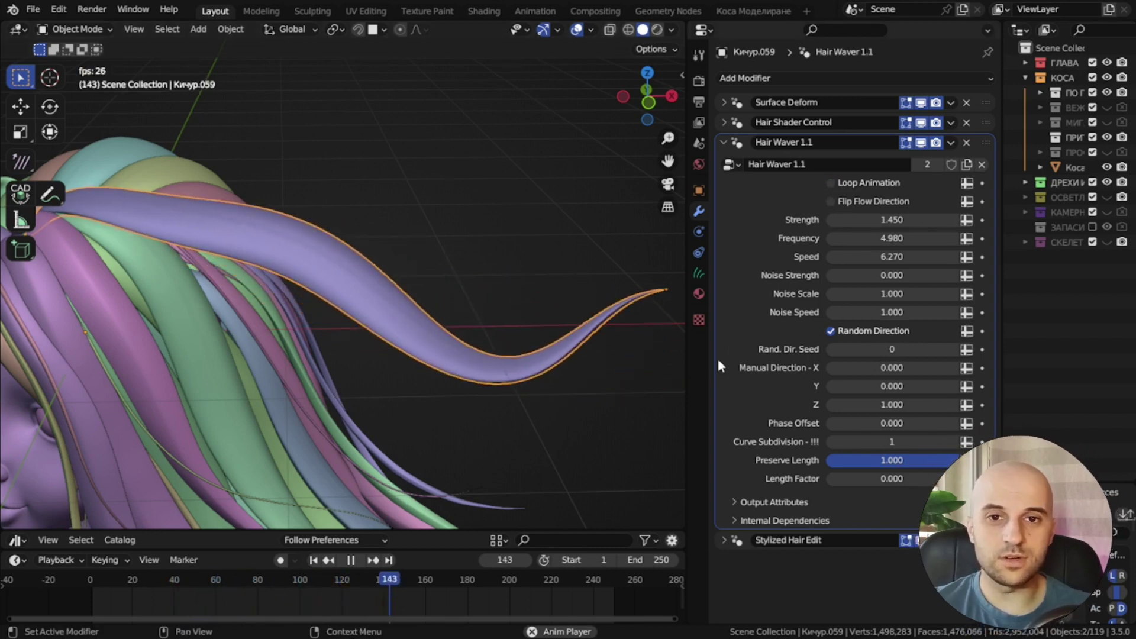
{"action": "left_click_drag", "start_coordinate": [867, 257], "coordinate": [781, 256]}
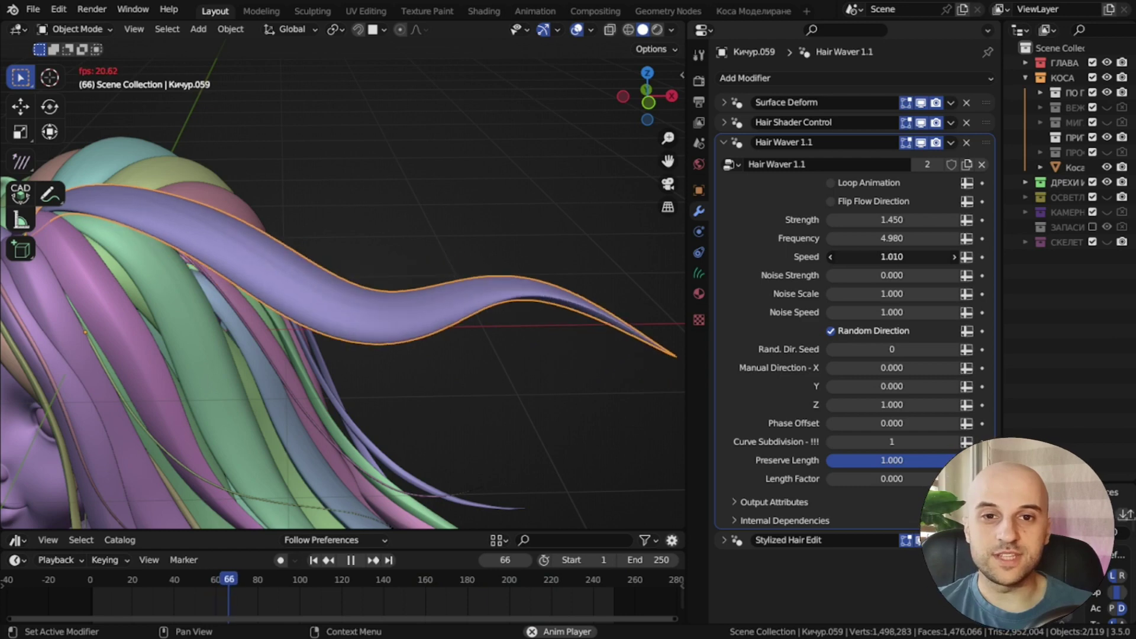
{"action": "left_click_drag", "start_coordinate": [867, 257], "coordinate": [911, 257]}
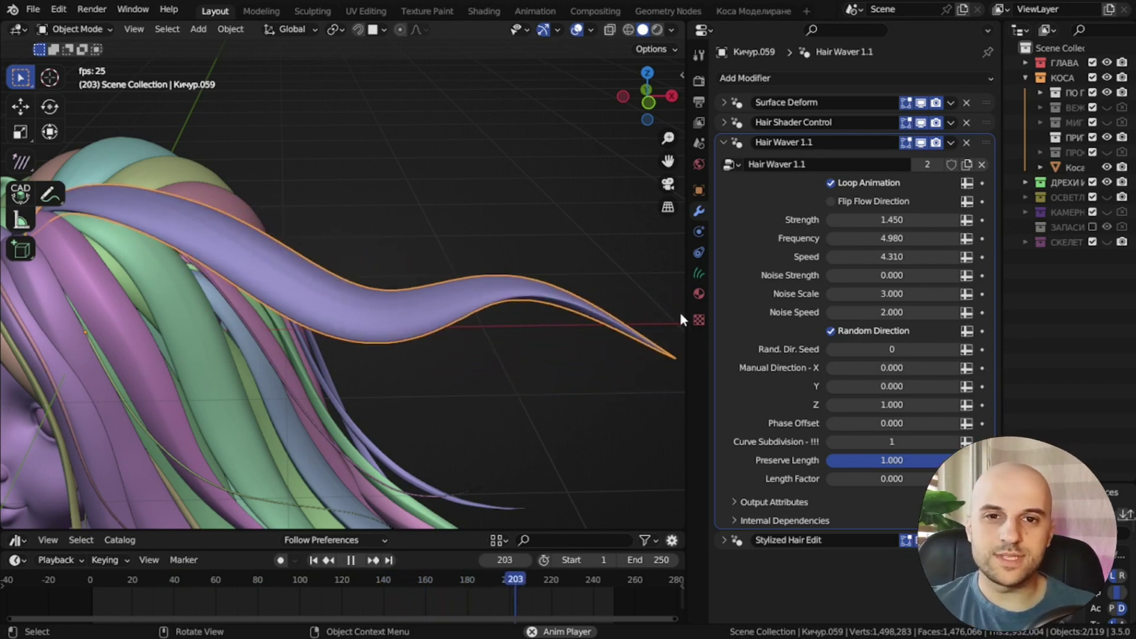
Set Noise Strength to 3.530, Noise Scale to 8.370, Frequency to 1.010 and Curve Subdivision to 2 in Hair Waver 1.1.
{"action": "left_click_drag", "start_coordinate": [877, 268], "coordinate": [941, 269]}
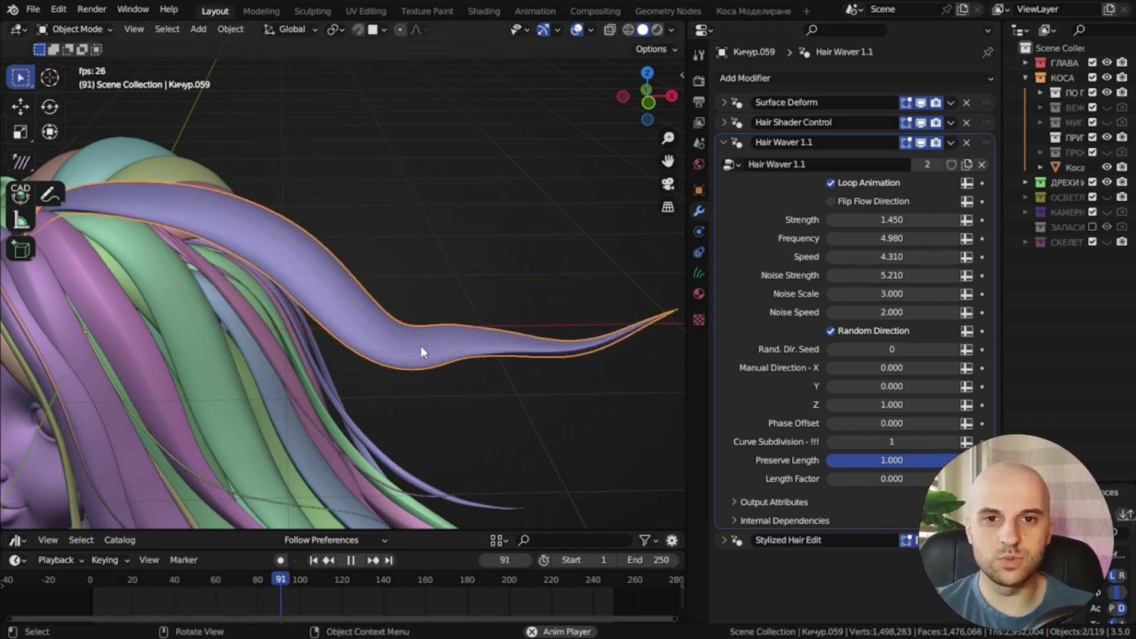
{"action": "left_click_drag", "start_coordinate": [892, 275], "coordinate": [872, 275]}
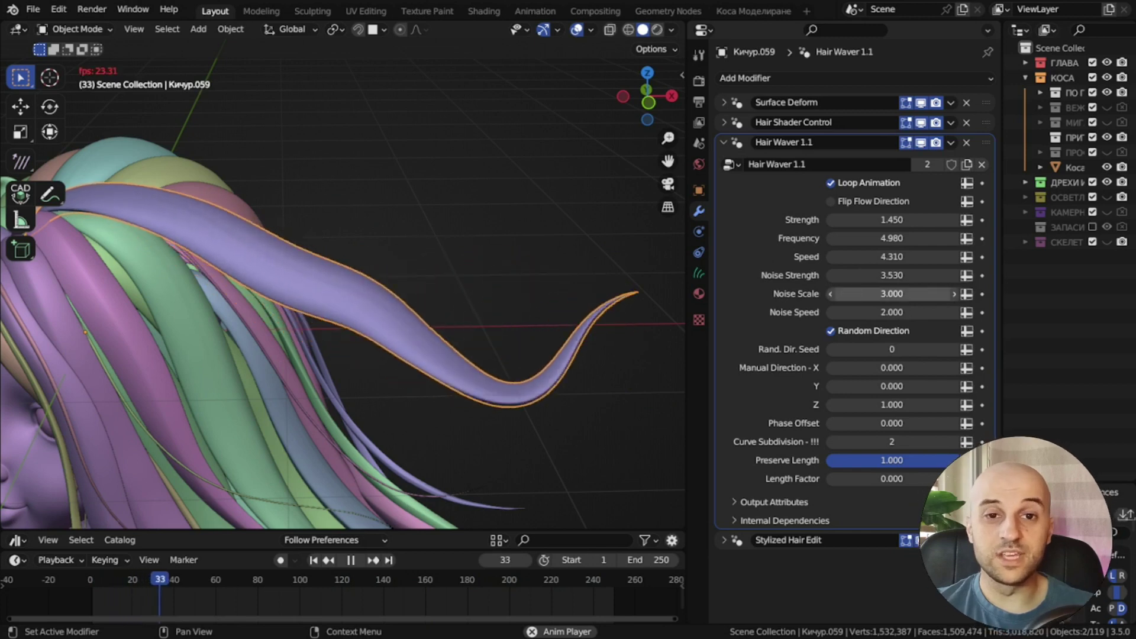
{"action": "mouse_move", "coordinate": [892, 293]}
{"action": "left_mouse_down"}
{"action": "mouse_move", "coordinate": [922, 293]}
{"action": "mouse_move", "coordinate": [884, 294]}
{"action": "left_mouse_up"}
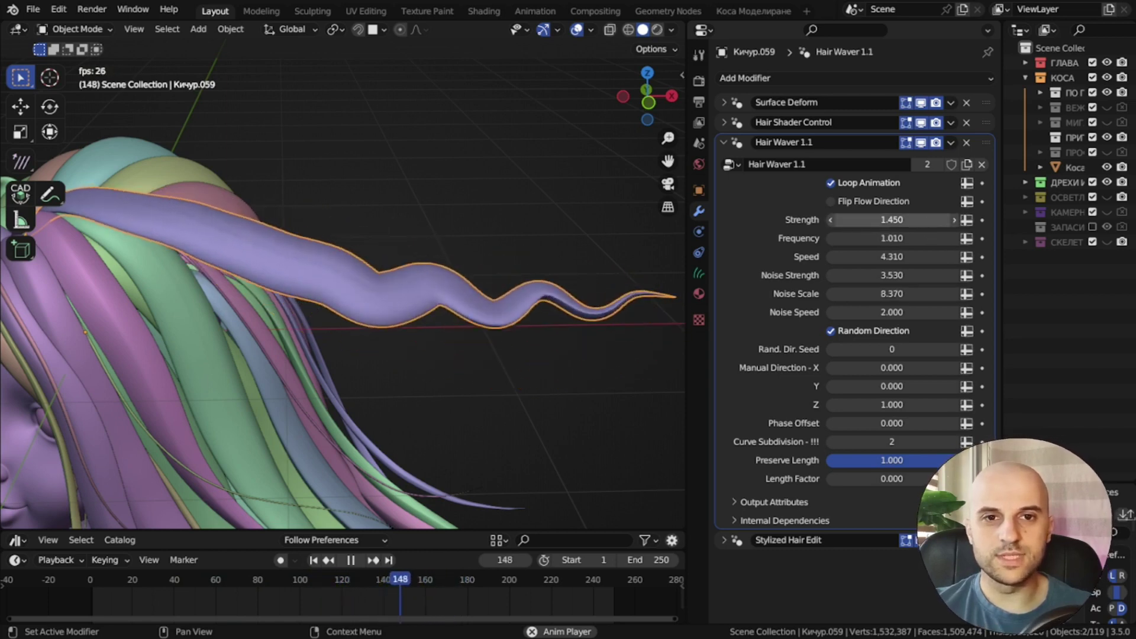
Set Strength to 0.000, Speed to 0.180, Noise Strength to 2.130, Noise Scale to 4.780 and Noise Speed to 5.440.
{"action": "mouse_move", "coordinate": [891, 219]}
{"action": "left_mouse_down"}
{"action": "mouse_move", "coordinate": [870, 219]}
{"action": "mouse_move", "coordinate": [923, 220]}
{"action": "mouse_move", "coordinate": [873, 219]}
{"action": "mouse_move", "coordinate": [896, 220]}
{"action": "left_mouse_up"}
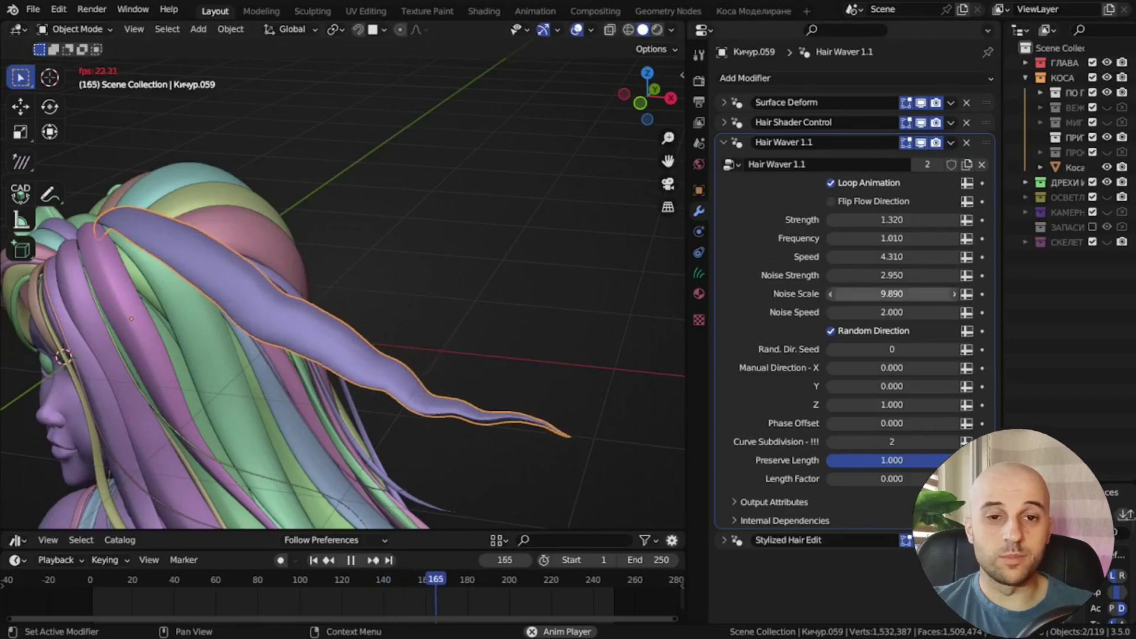
{"action": "left_click_drag", "start_coordinate": [924, 318], "coordinate": [977, 318]}
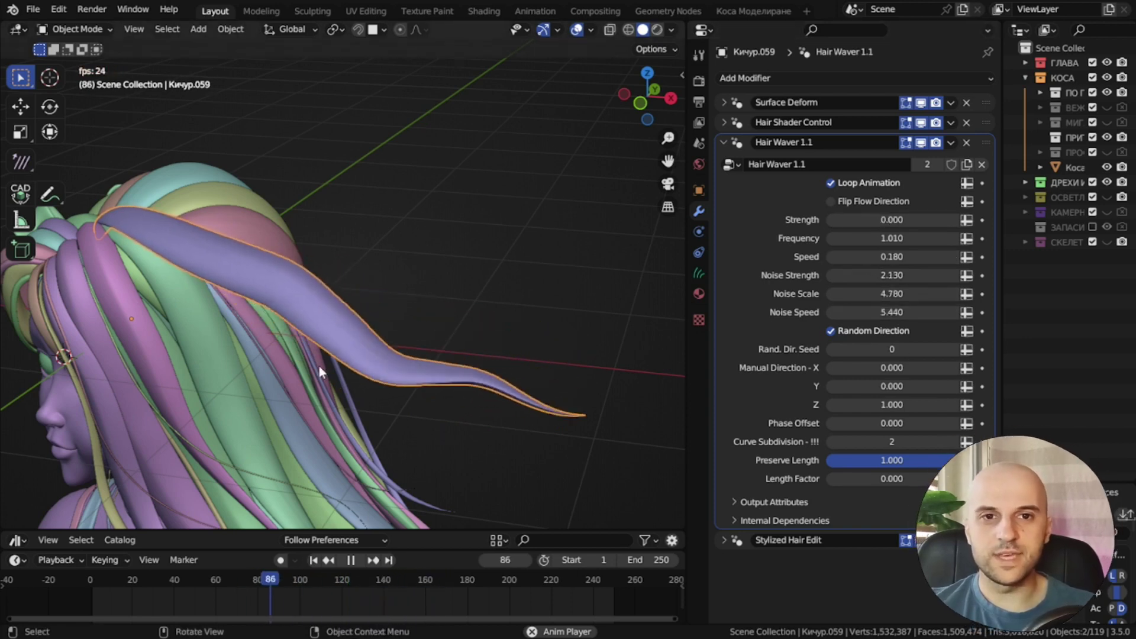
{"action": "middle_click_drag", "start_coordinate": [320, 367], "coordinate": [357, 329], "text": "shift"}
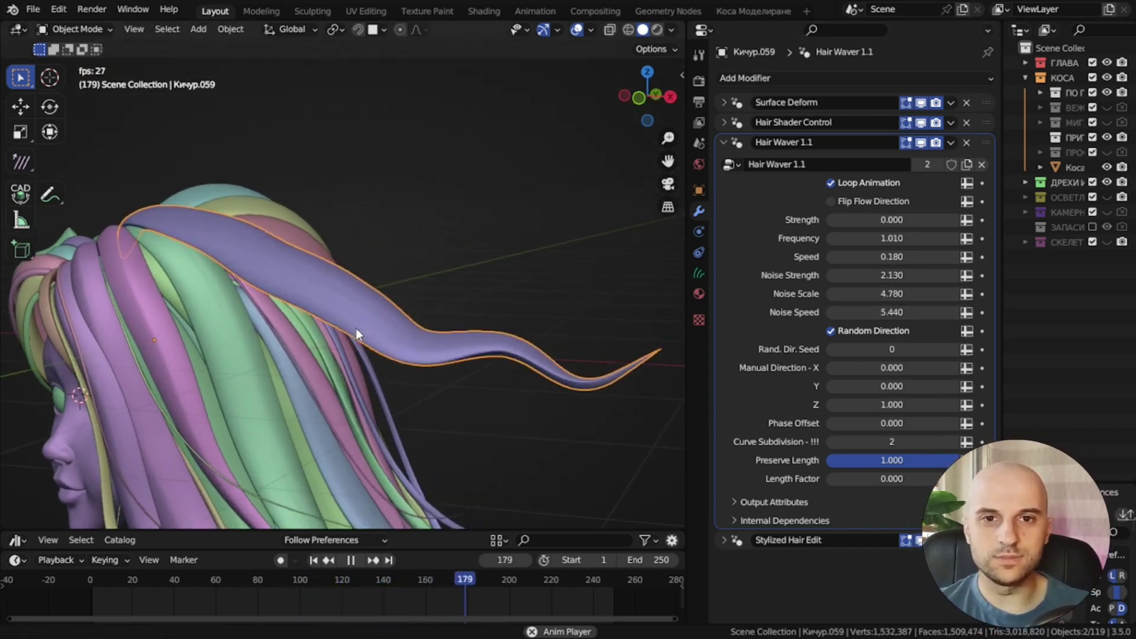
{"action": "middle_click_drag", "start_coordinate": [376, 391], "coordinate": [390, 399]}
{"action": "middle_click_drag", "start_coordinate": [389, 398], "coordinate": [369, 399], "text": "shift"}
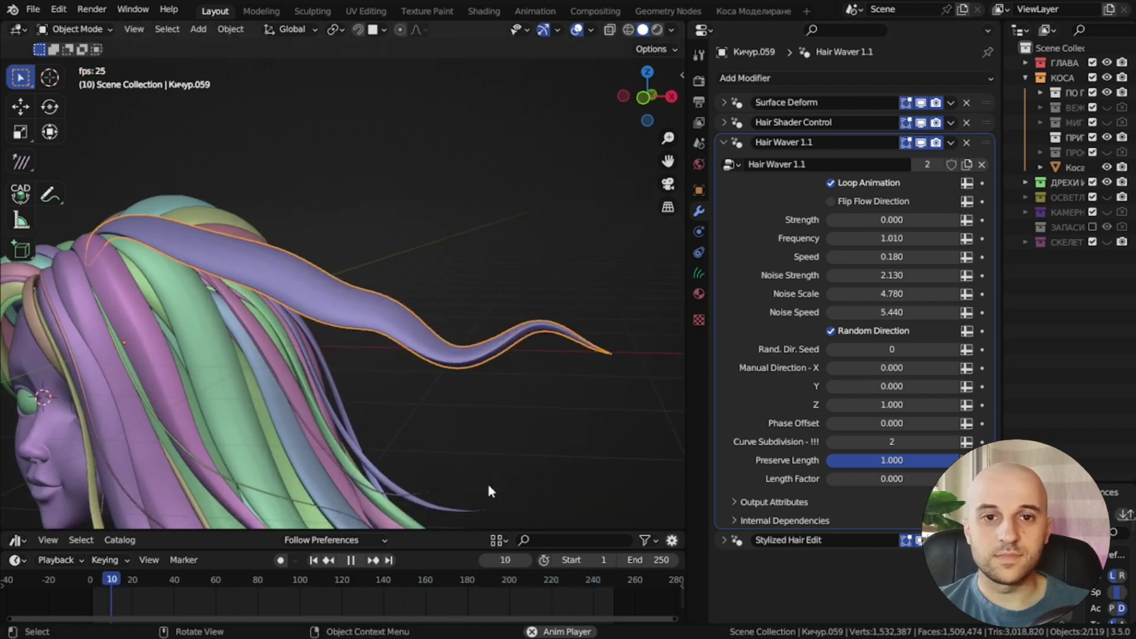
Set Strength to 1.930, Frequency to 2.620, Speed to 7.310 and Noise Strength to 0.000, and test Flip Flow Direction, leaving it off.
{"action": "left_click", "coordinate": [560, 580]}
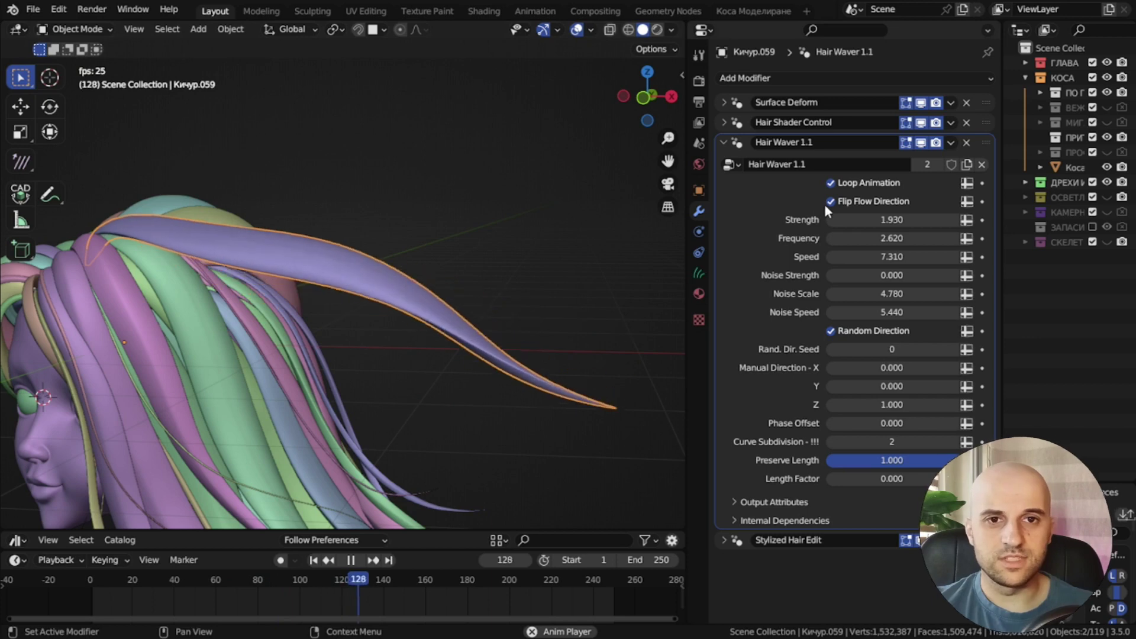
{"action": "left_click", "coordinate": [831, 201]}
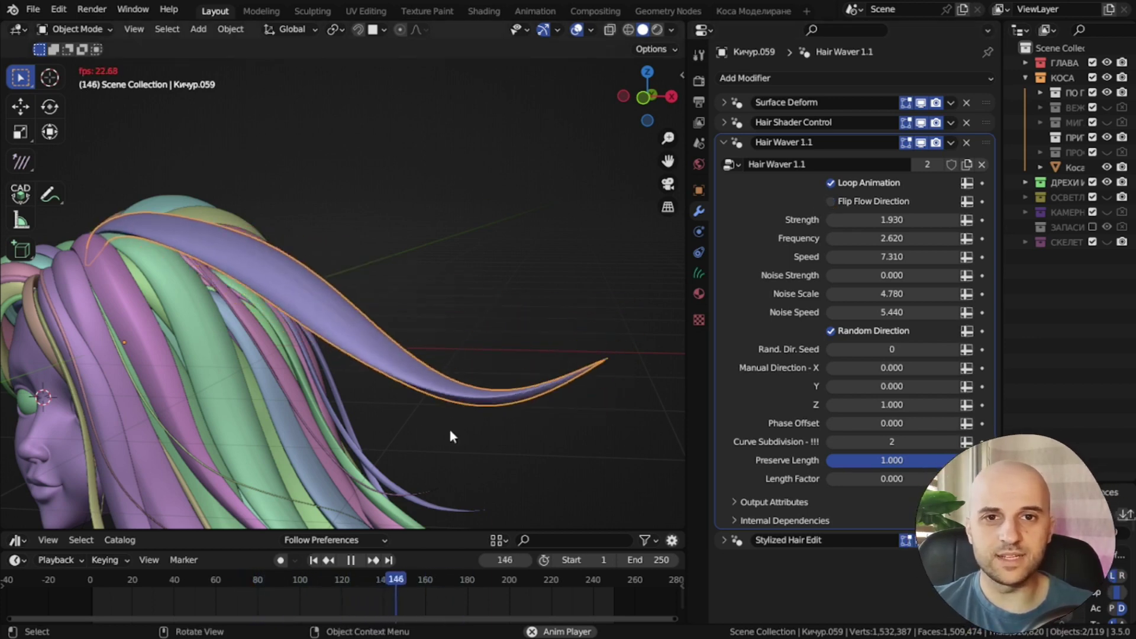
Turn off Random Direction in Hair Waver 1.1 and set Manual Direction Y to -0.710 and Z to -0.120.
{"action": "middle_click_drag", "start_coordinate": [484, 295], "coordinate": [387, 343]}
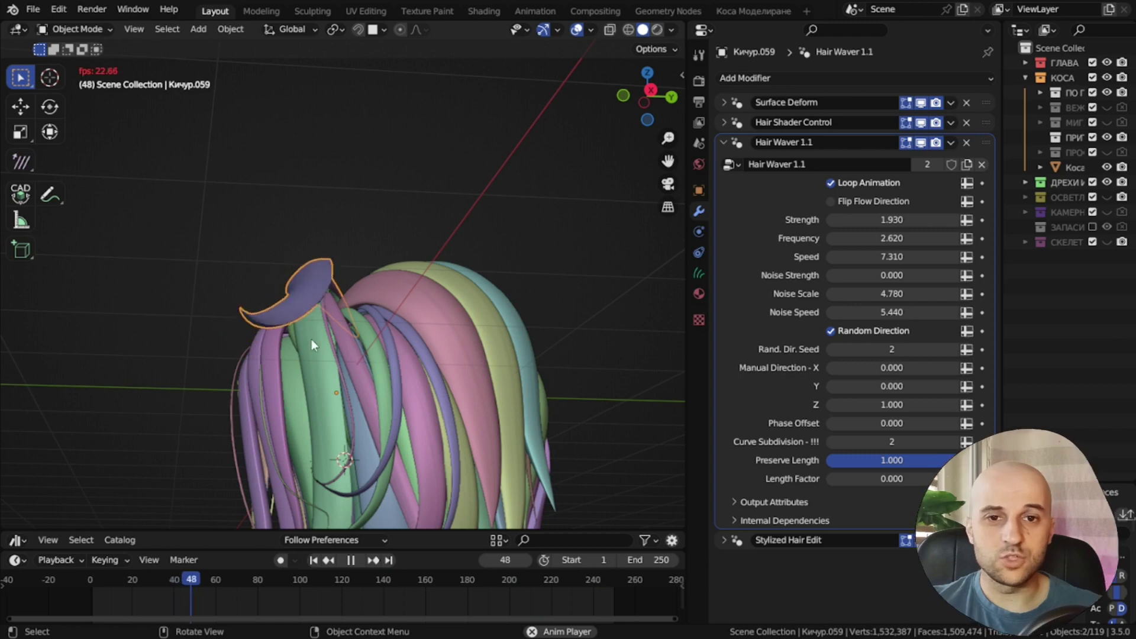
{"action": "middle_click_drag", "start_coordinate": [388, 371], "coordinate": [281, 346]}
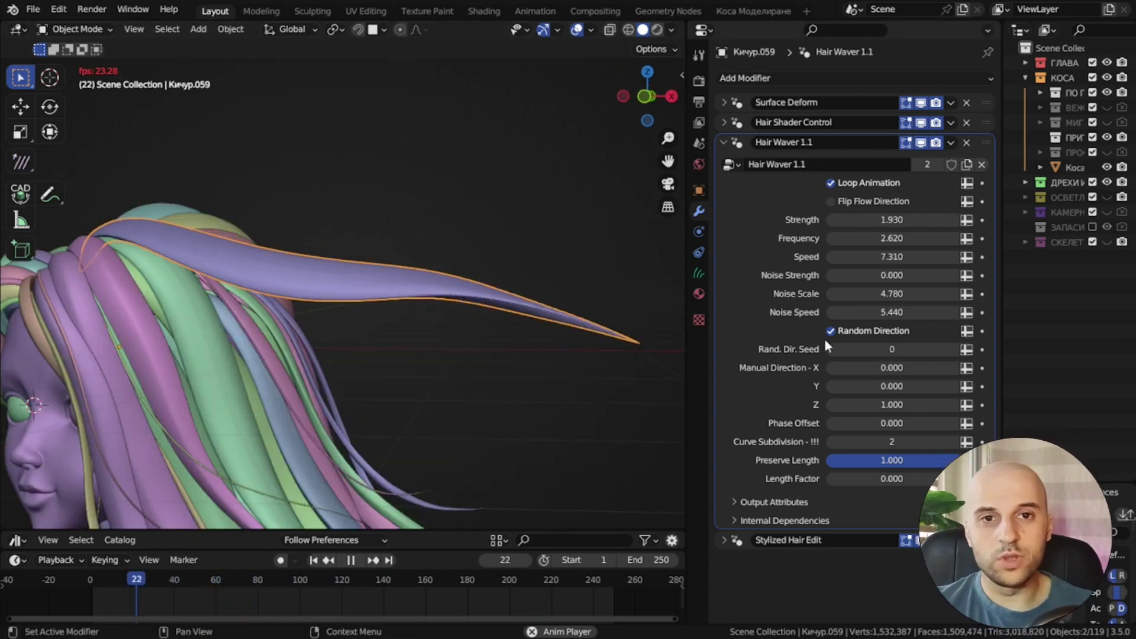
{"action": "left_click", "coordinate": [831, 331]}
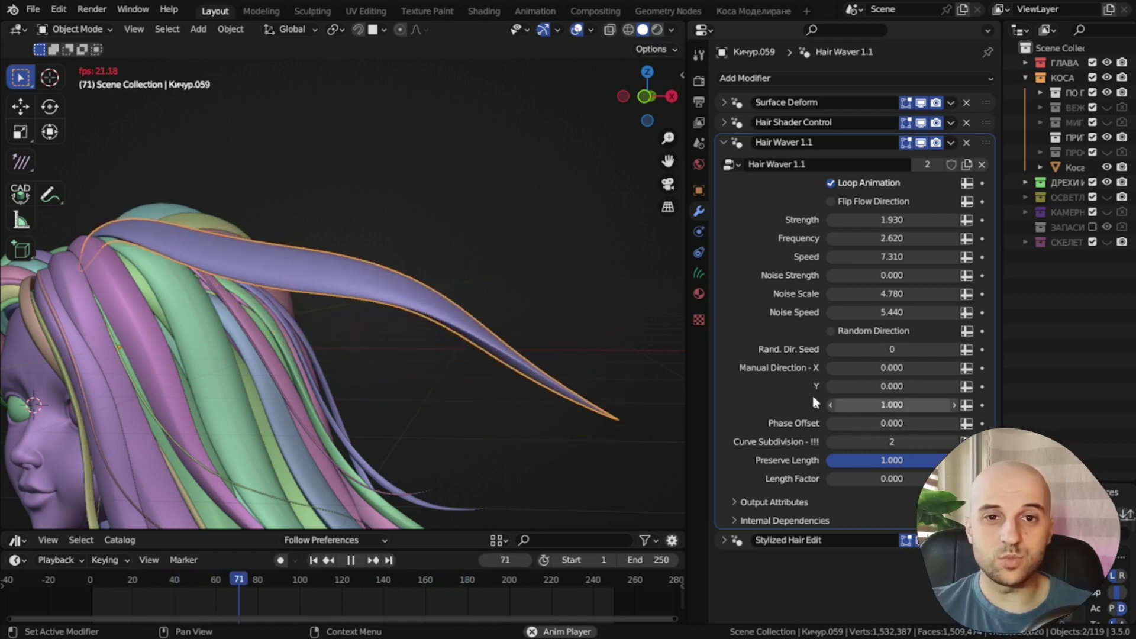
{"action": "middle_click_drag", "start_coordinate": [436, 325], "coordinate": [296, 347]}
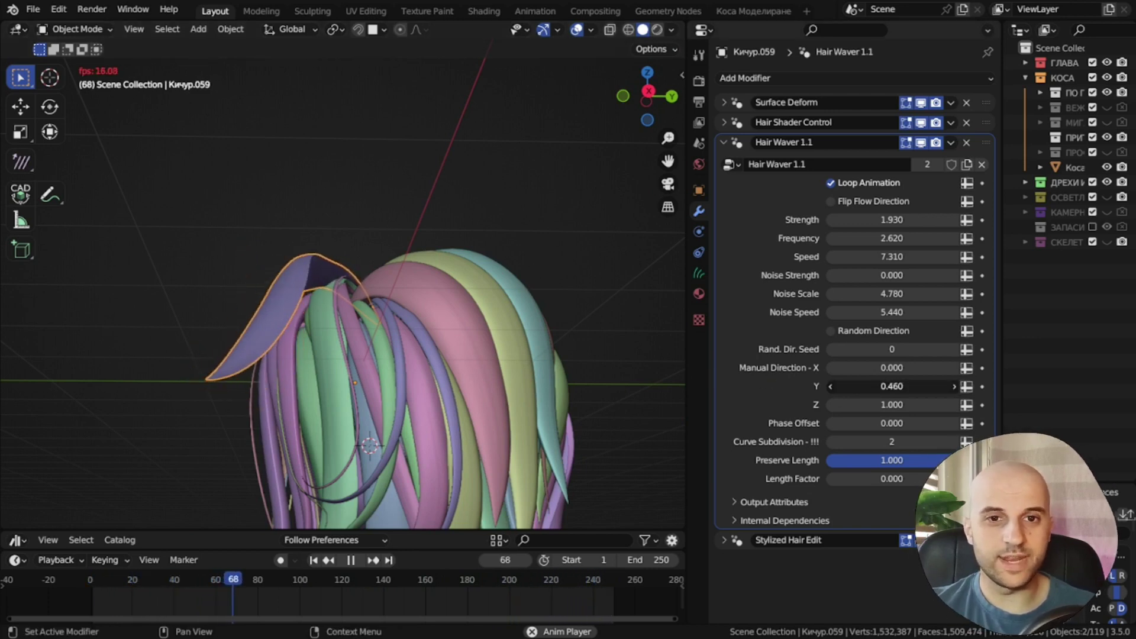
{"action": "middle_click_drag", "start_coordinate": [458, 352], "coordinate": [483, 356]}
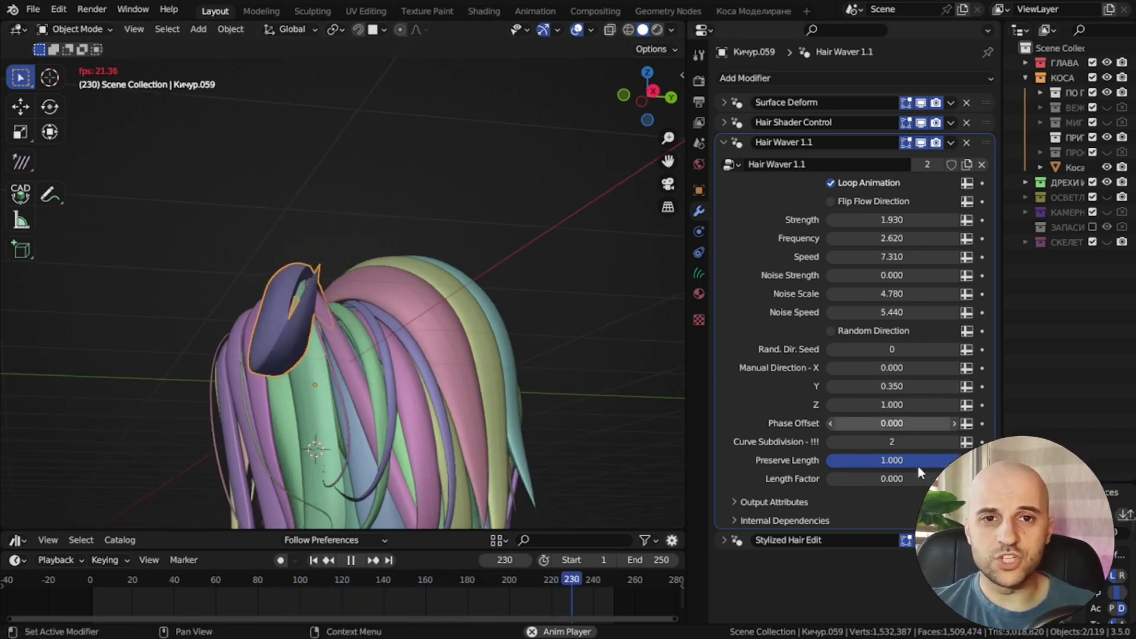
{"action": "middle_click_drag", "start_coordinate": [639, 453], "coordinate": [648, 384]}
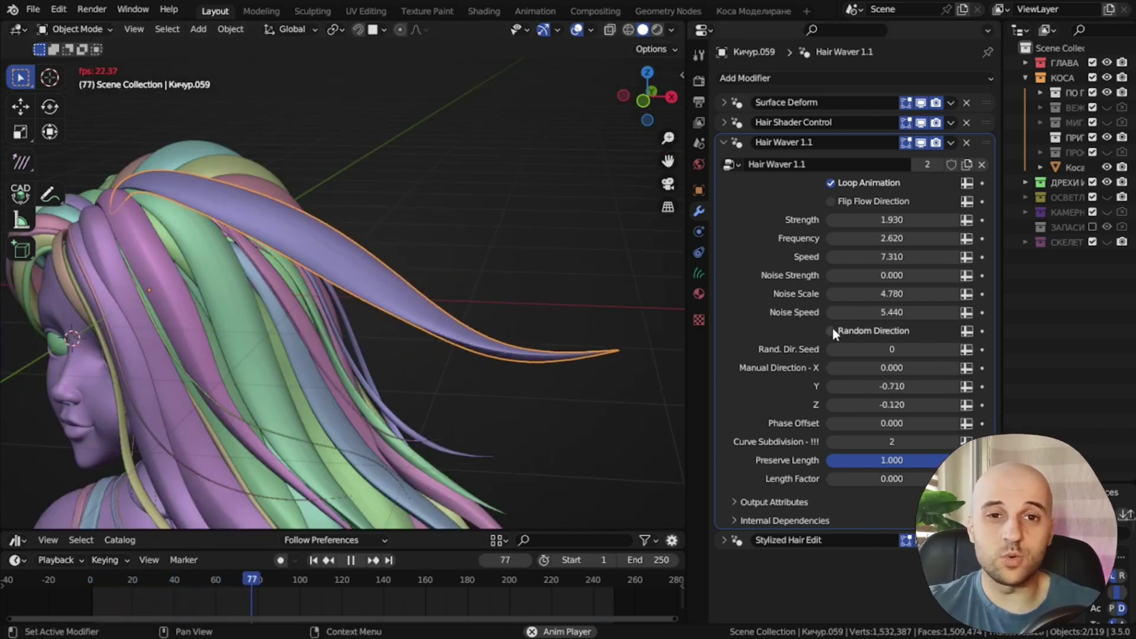
Turn Random Direction back on and set Rand. Dir. Seed to 25.
{"action": "left_click", "coordinate": [831, 331]}
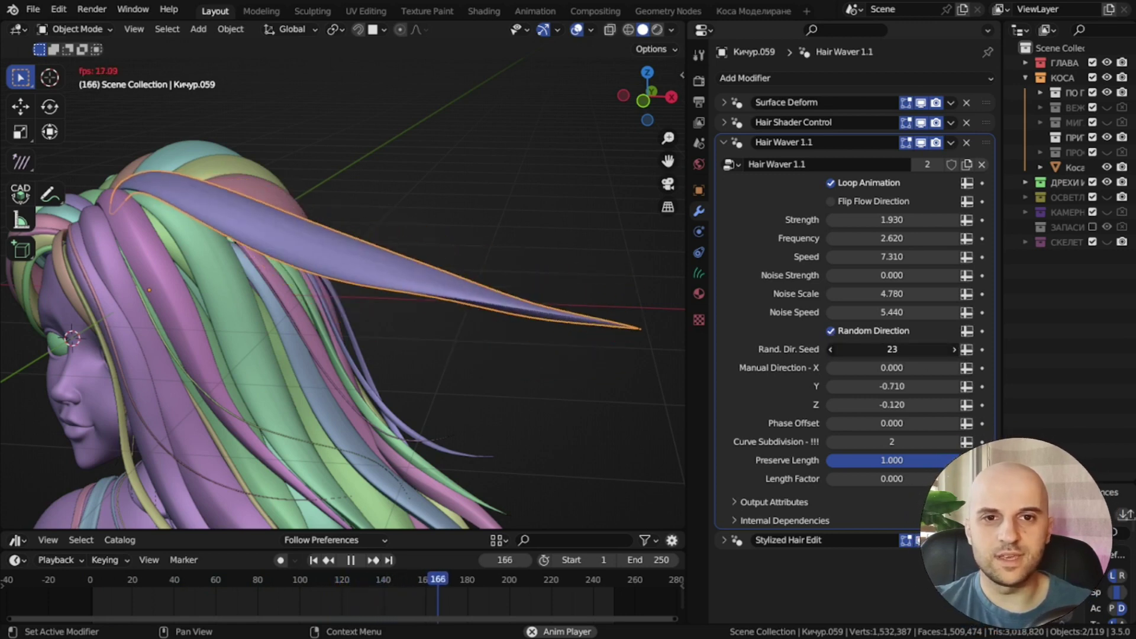
{"action": "left_click", "coordinate": [954, 349]}
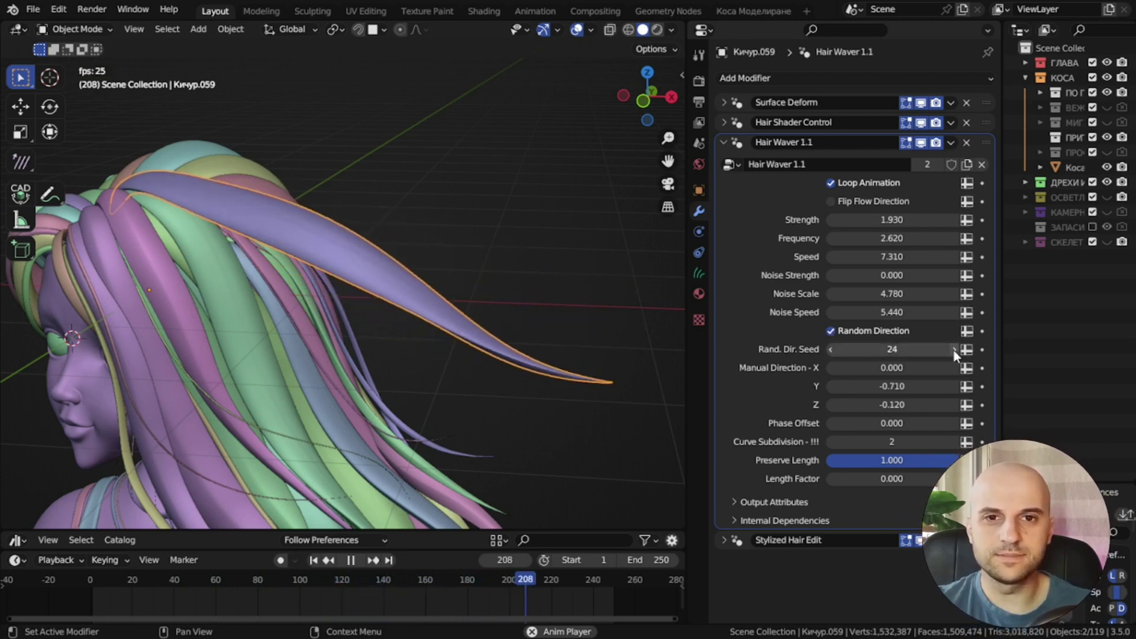
{"action": "left_click", "coordinate": [953, 349]}
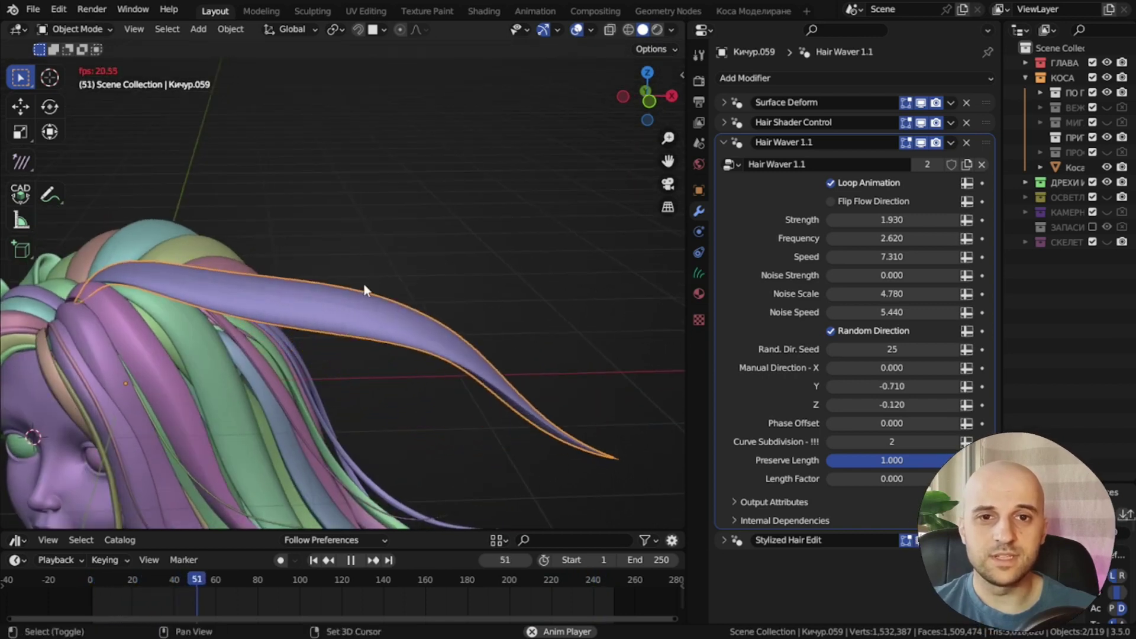
Duplicate the waving strand, place the copy just above the original and set the copy's Phase Offset to -2.310.
{"action": "key", "text": "shift+d"}
{"action": "left_click", "coordinate": [372, 238]}
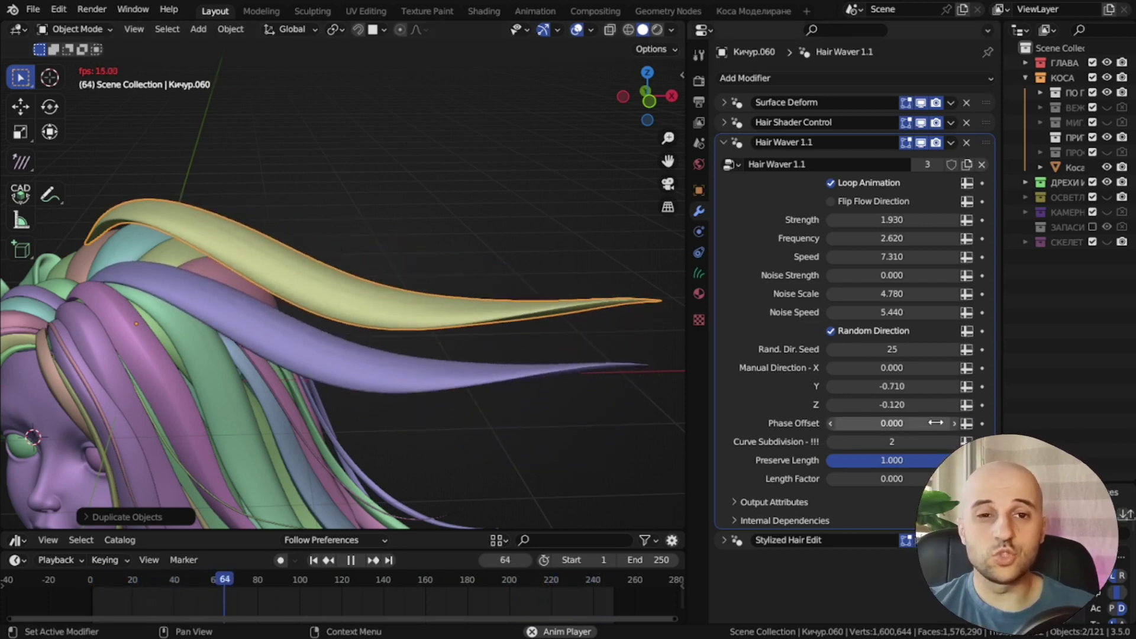
{"action": "left_click_drag", "start_coordinate": [936, 423], "coordinate": [716, 423]}
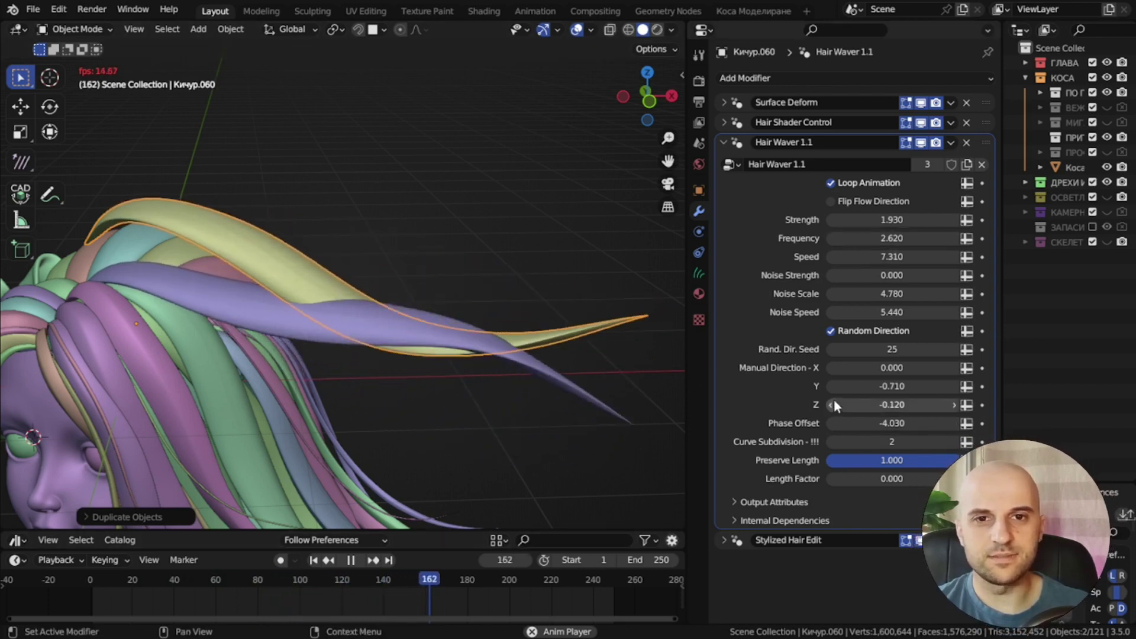
{"action": "left_click_drag", "start_coordinate": [850, 423], "coordinate": [885, 423]}
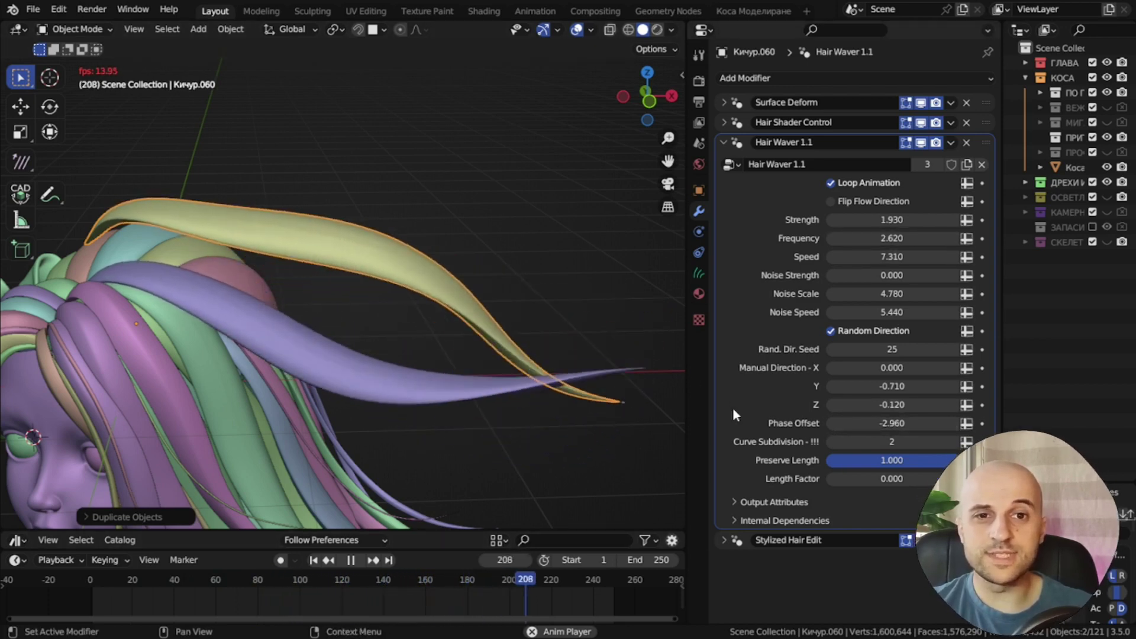
{"action": "left_click_drag", "start_coordinate": [852, 425], "coordinate": [891, 425]}
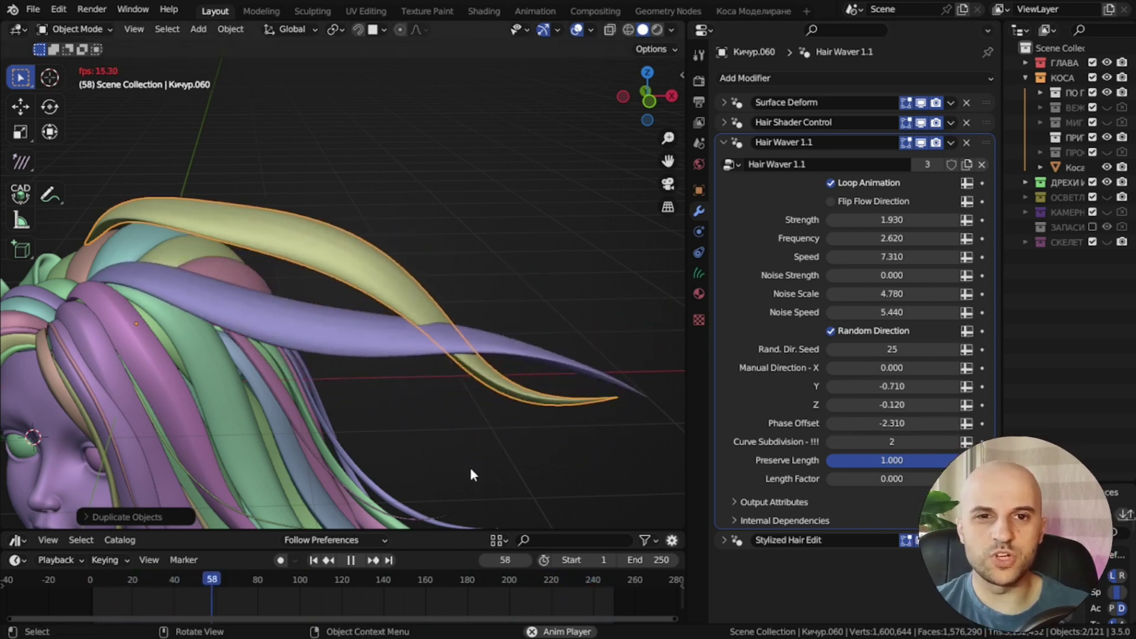
Delete the duplicated strand and reselect the original purple strand.
{"action": "key", "text": "x"}
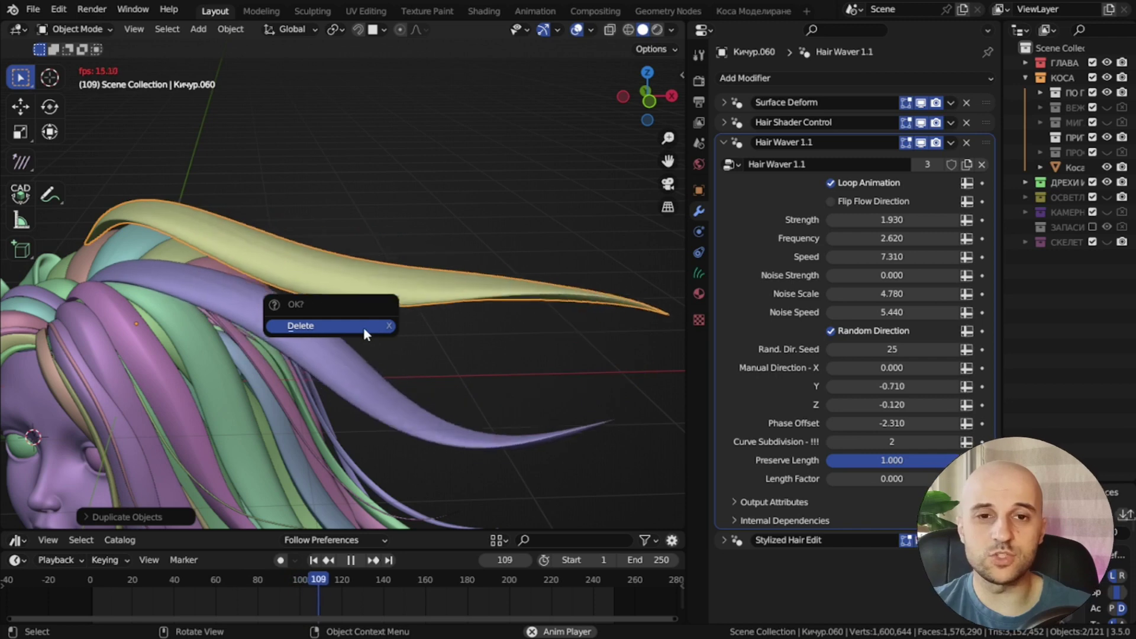
{"action": "left_click", "coordinate": [363, 328]}
{"action": "left_click", "coordinate": [346, 264]}
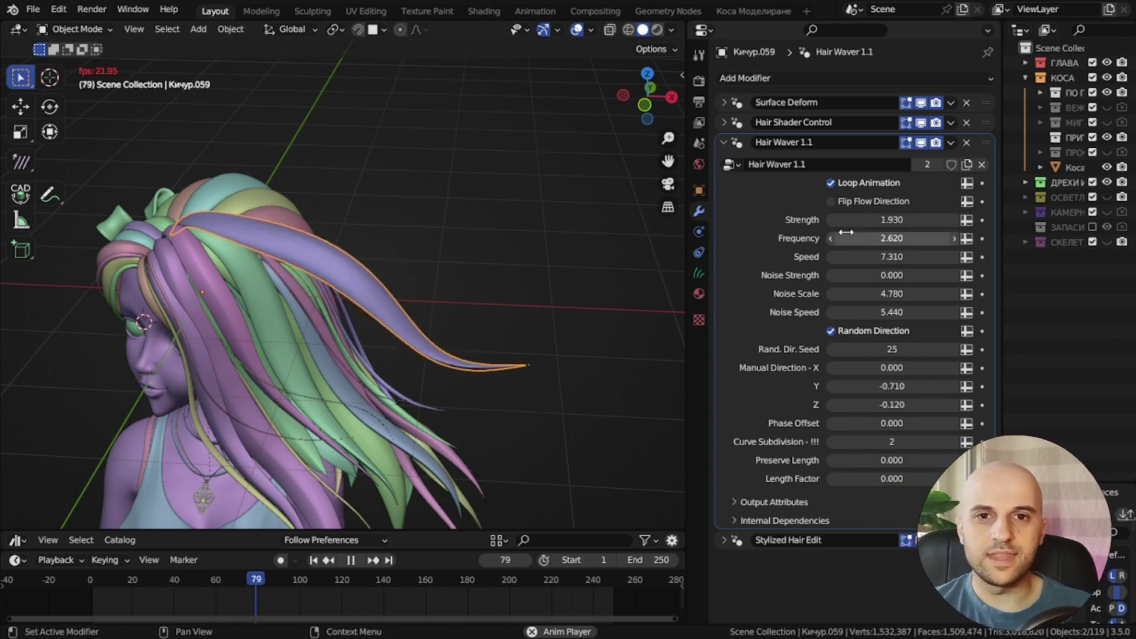
Test the strand's stretching with Preserve Length at 0.000 and Strength raised to 10.690.
{"action": "left_click_drag", "start_coordinate": [853, 222], "coordinate": [1086, 223]}
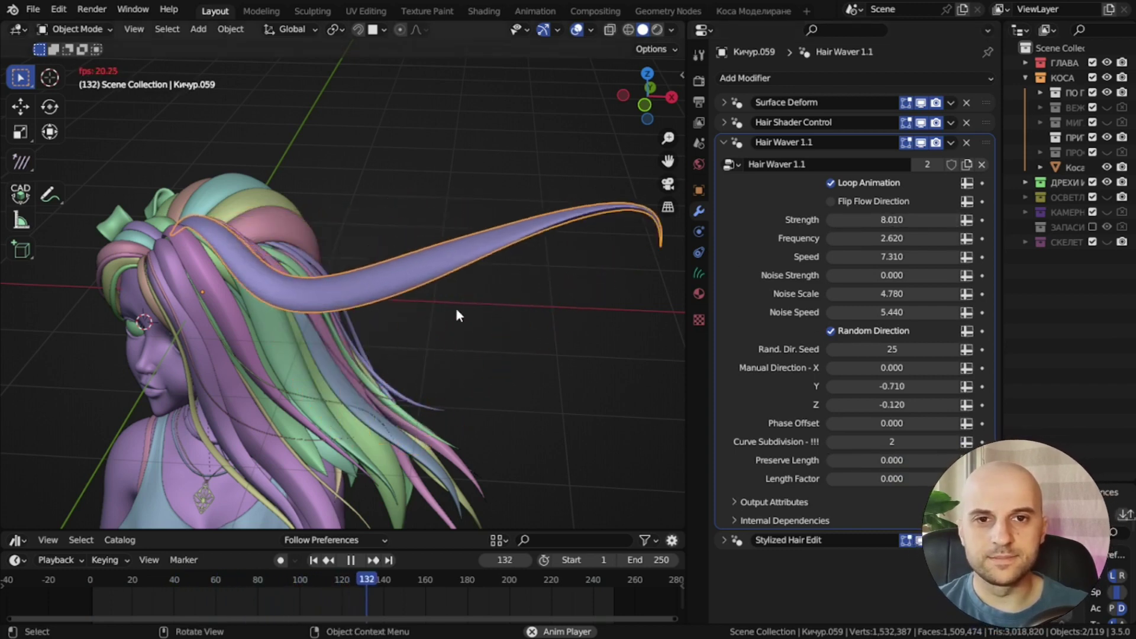
{"action": "middle_click_drag", "start_coordinate": [455, 316], "coordinate": [423, 363]}
{"action": "left_click_drag", "start_coordinate": [835, 221], "coordinate": [940, 221]}
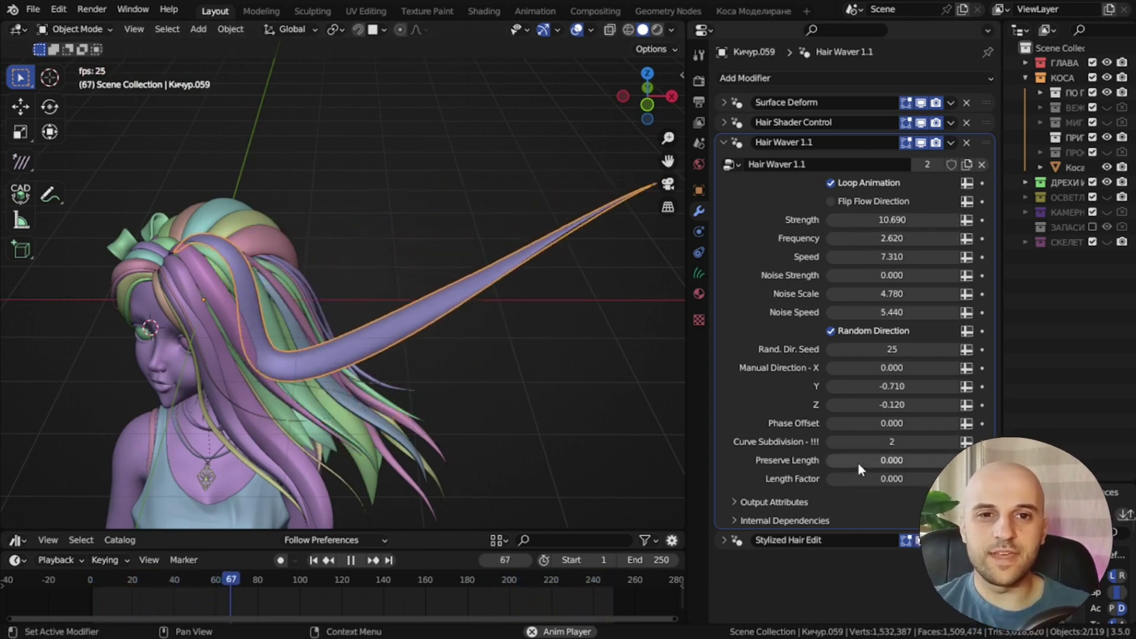
Test Preserve Length at 1.000, lower Strength to 2.000 and set Preserve Length to 0.852.
{"action": "left_click_drag", "start_coordinate": [857, 460], "coordinate": [923, 461]}
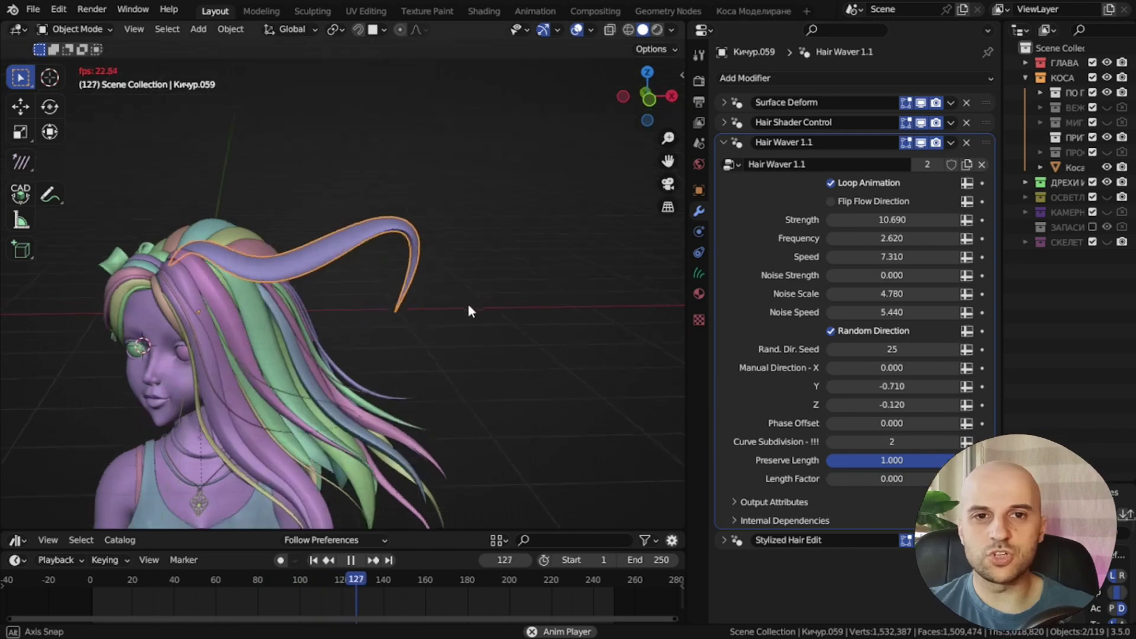
{"action": "middle_click_drag", "start_coordinate": [467, 300], "coordinate": [499, 296]}
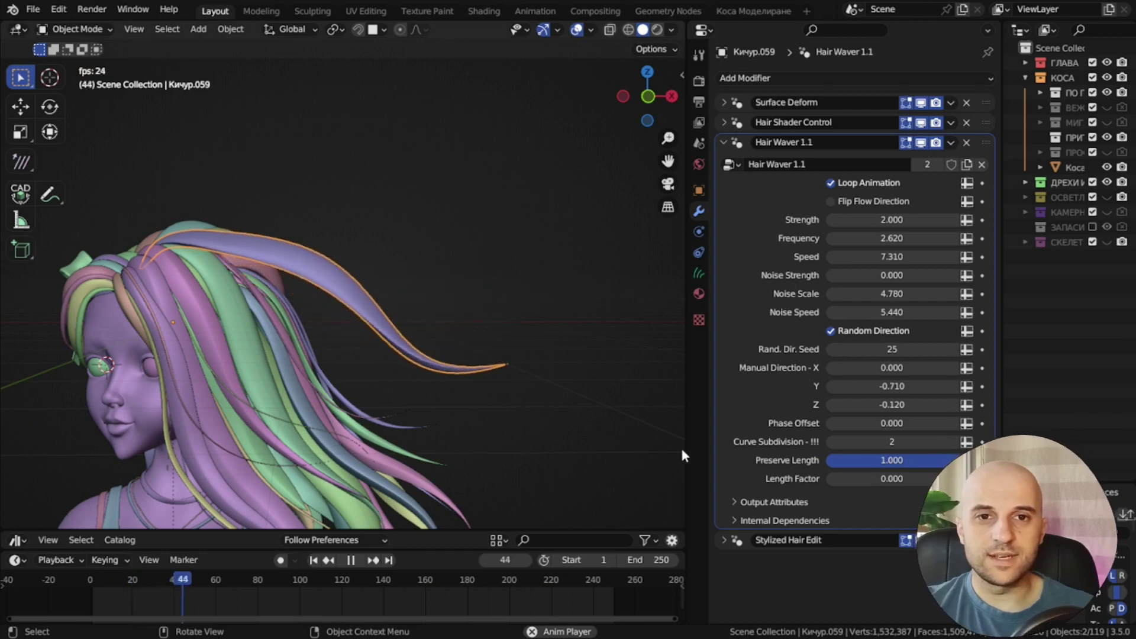
{"action": "left_click_drag", "start_coordinate": [935, 459], "coordinate": [914, 460]}
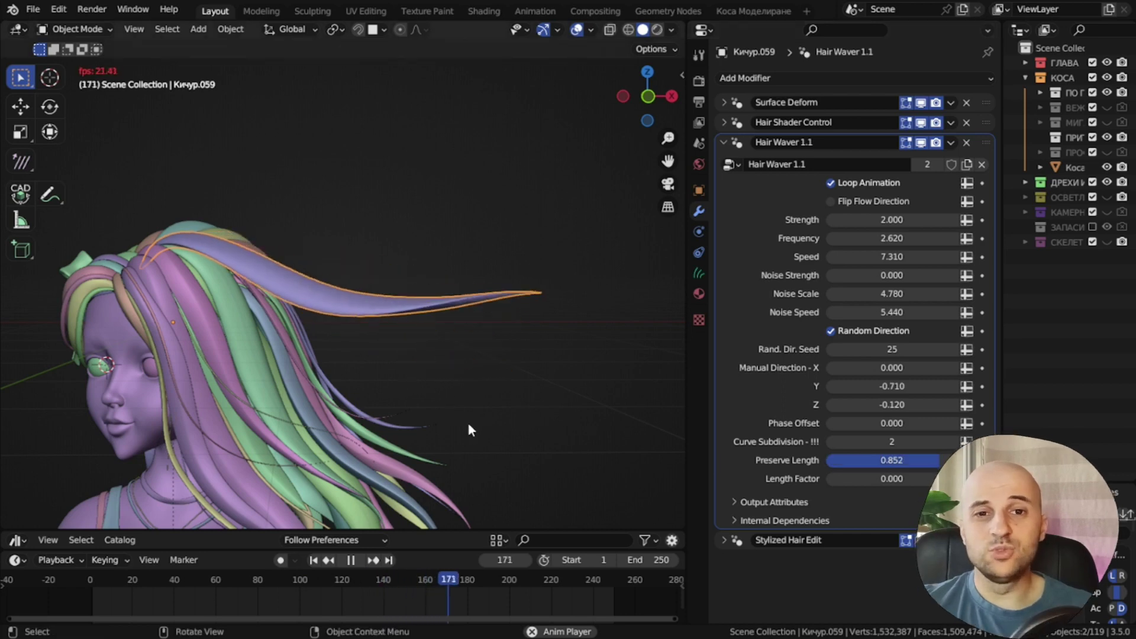
{"action": "mouse_move", "coordinate": [490, 402]}
{"action": "middle_mouse_down"}
{"action": "mouse_move", "coordinate": [513, 459]}
{"action": "mouse_move", "coordinate": [508, 442]}
{"action": "mouse_move", "coordinate": [526, 431]}
{"action": "mouse_move", "coordinate": [464, 413]}
{"action": "mouse_move", "coordinate": [464, 431]}
{"action": "mouse_move", "coordinate": [497, 413]}
{"action": "middle_mouse_up"}
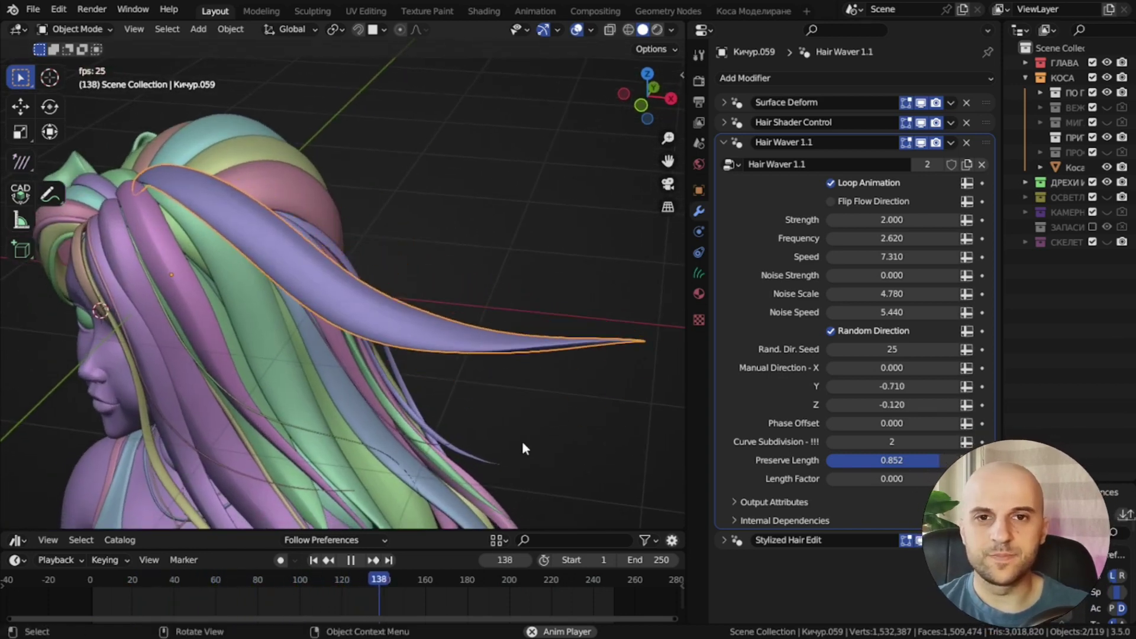
Examine the strand's root up close, test a Length Factor of 0.138 and reset it to 0.000.
{"action": "middle_click_drag", "start_coordinate": [275, 276], "coordinate": [336, 339], "text": "shift"}
{"action": "scroll", "coordinate": [424, 332], "scroll_direction": "up", "scroll_amount": 4}
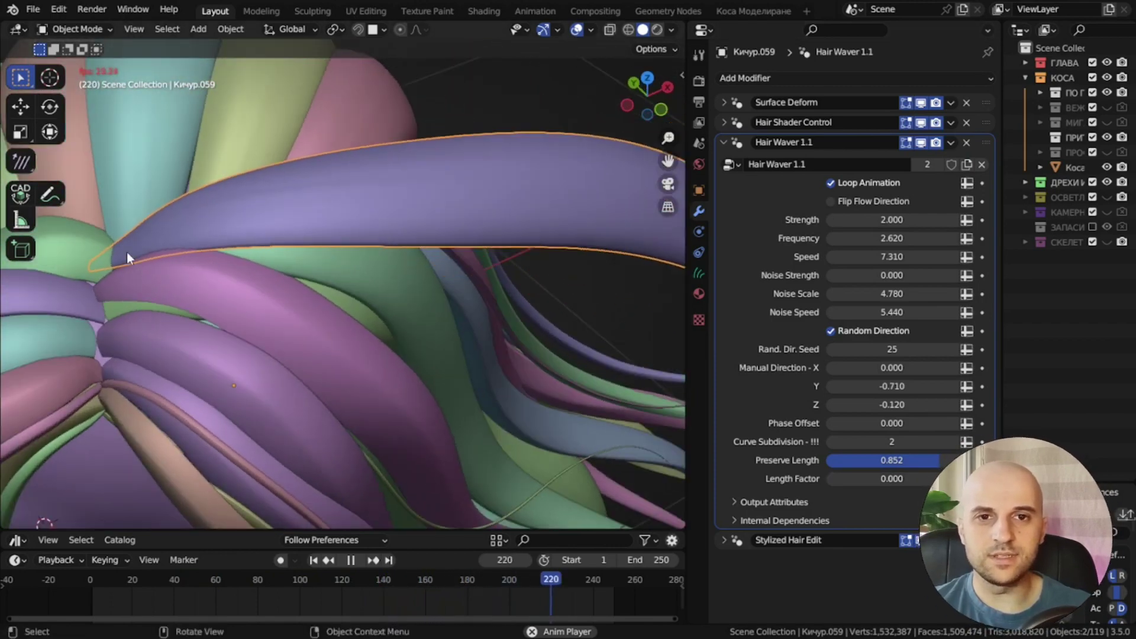
{"action": "middle_click_drag", "start_coordinate": [456, 320], "coordinate": [385, 374]}
{"action": "scroll", "coordinate": [386, 347], "scroll_direction": "up", "scroll_amount": 2}
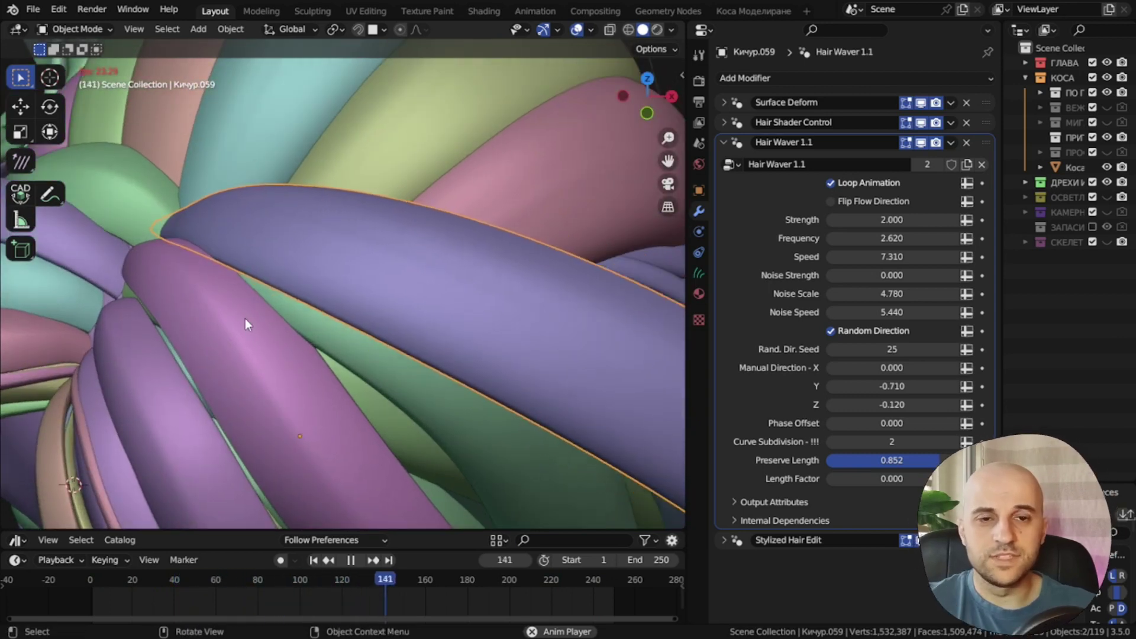
{"action": "scroll", "coordinate": [355, 347], "scroll_direction": "down", "scroll_amount": 1}
{"action": "mouse_move", "coordinate": [402, 359]}
{"action": "middle_mouse_down", "text": "shift"}
{"action": "mouse_move", "coordinate": [351, 354]}
{"action": "mouse_move", "coordinate": [393, 365]}
{"action": "middle_mouse_up", "text": "shift"}
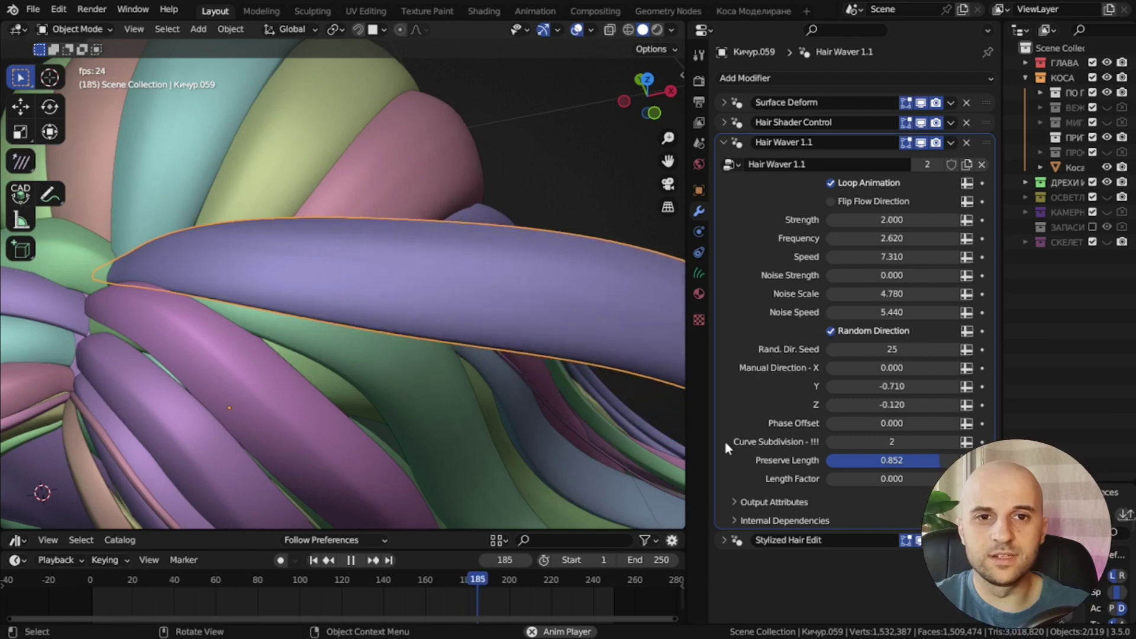
{"action": "left_click_drag", "start_coordinate": [861, 479], "coordinate": [884, 479]}
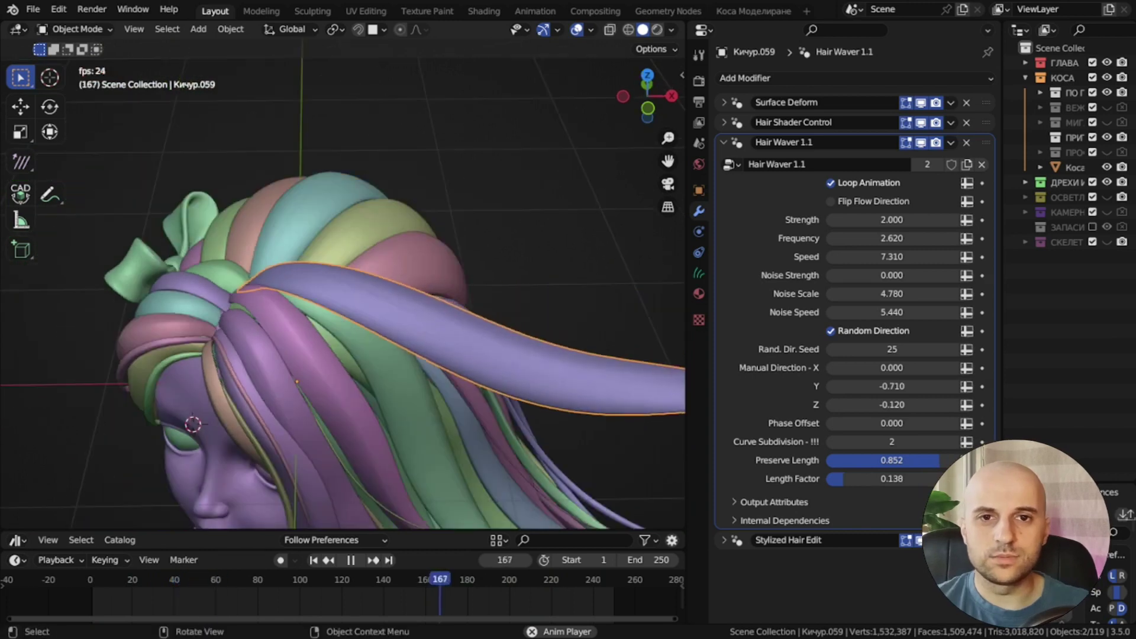
{"action": "scroll", "coordinate": [355, 349], "scroll_direction": "down", "scroll_amount": 2}
{"action": "middle_click_drag", "start_coordinate": [379, 351], "coordinate": [230, 318], "text": "shift"}
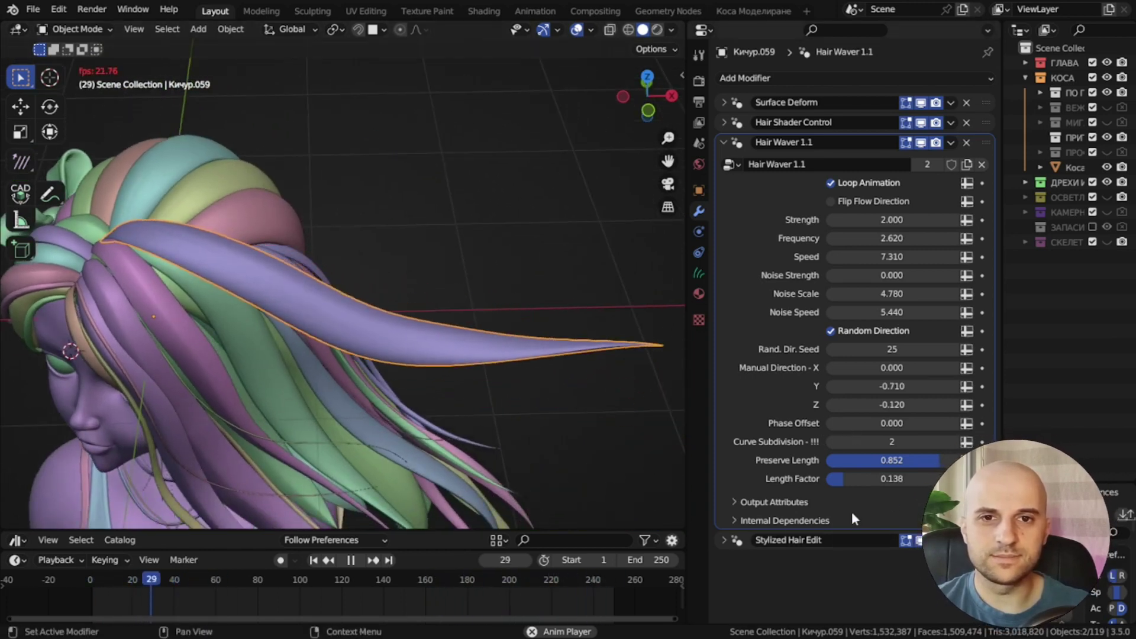
{"action": "left_click_drag", "start_coordinate": [846, 478], "coordinate": [871, 478]}
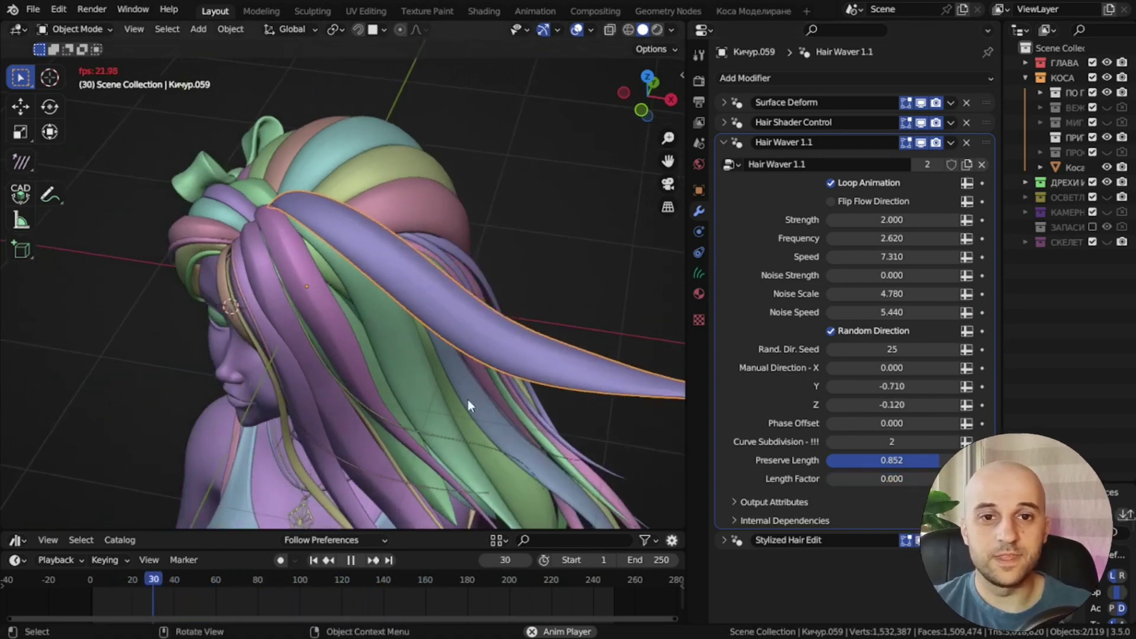
Duplicate the green hair bow, place the copy on the purple strand and rotate it to sit across the strand.
{"action": "left_click", "coordinate": [247, 154]}
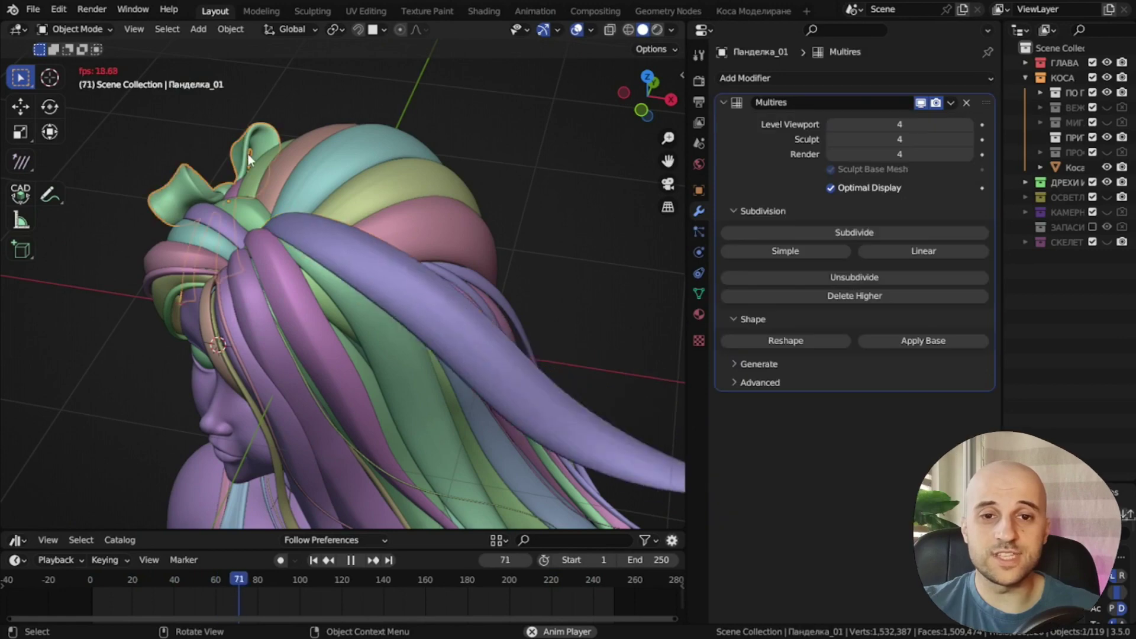
{"action": "key", "text": "shift+d"}
{"action": "left_click", "coordinate": [571, 276]}
{"action": "key", "text": "r"}
{"action": "key", "text": "r"}
{"action": "left_click", "coordinate": [465, 473]}
{"action": "key", "text": "r"}
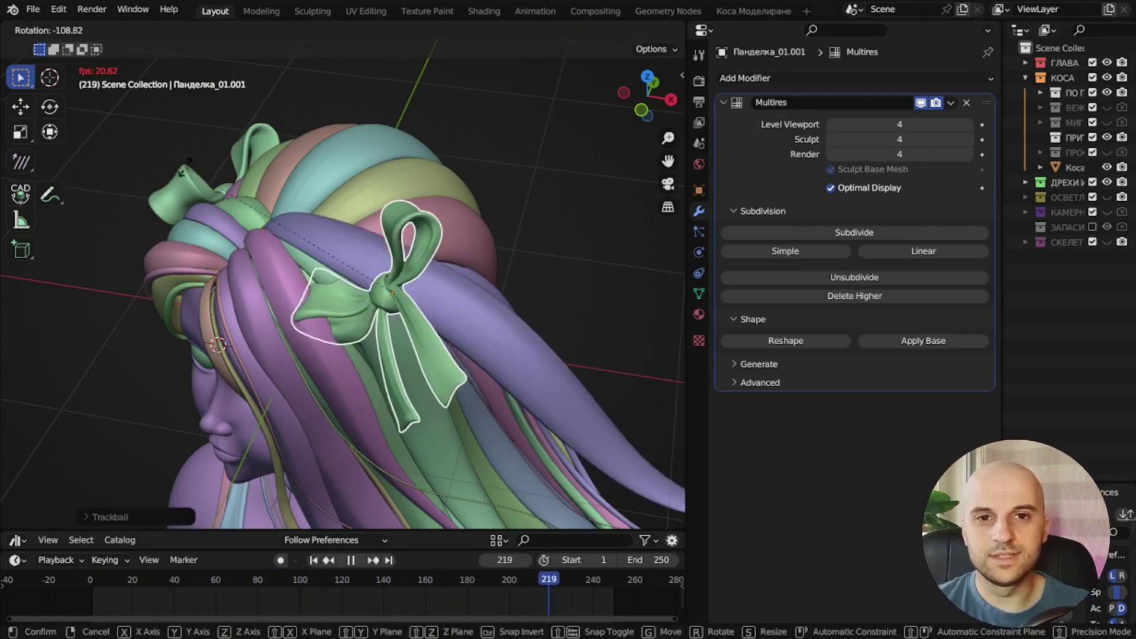
{"action": "left_click", "coordinate": [503, 367]}
{"action": "scroll", "coordinate": [503, 331], "scroll_direction": "up", "scroll_amount": 3}
{"action": "key", "text": "r"}
{"action": "key", "text": "r"}
{"action": "left_click", "coordinate": [414, 269]}
{"action": "middle_click_drag", "start_coordinate": [403, 272], "coordinate": [438, 257]}
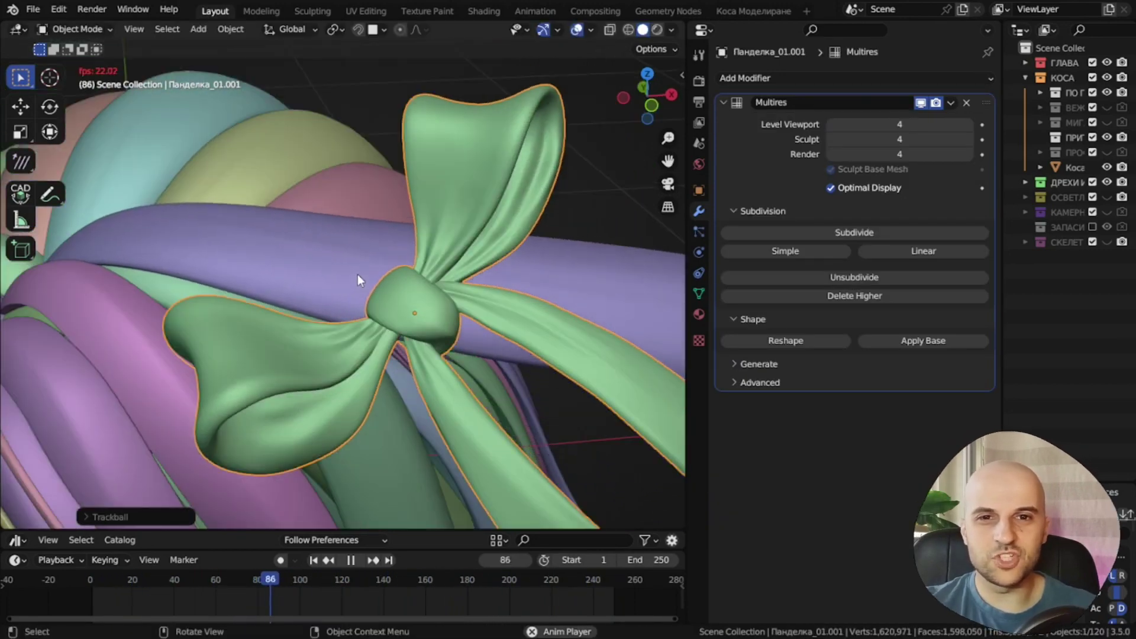
Select the purple strand under the bow and set its Length Factor to 0.275.
{"action": "left_click", "coordinate": [578, 330]}
{"action": "left_click_drag", "start_coordinate": [866, 478], "coordinate": [882, 479]}
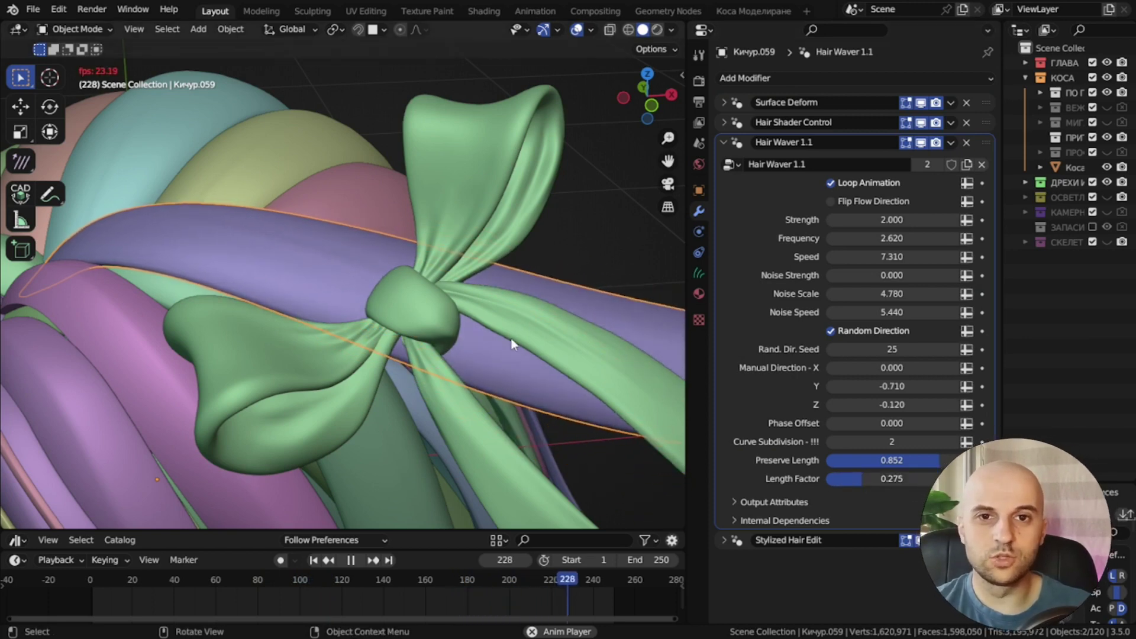
{"action": "scroll", "coordinate": [510, 339], "scroll_direction": "down", "scroll_amount": 5}
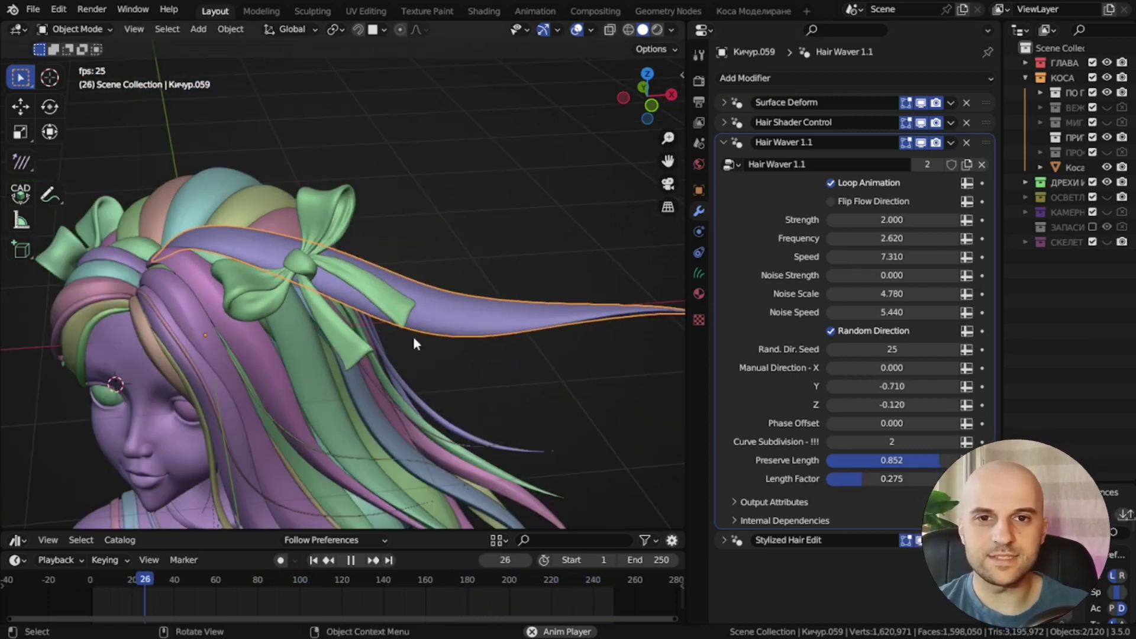
{"action": "middle_click_drag", "start_coordinate": [515, 399], "coordinate": [573, 400]}
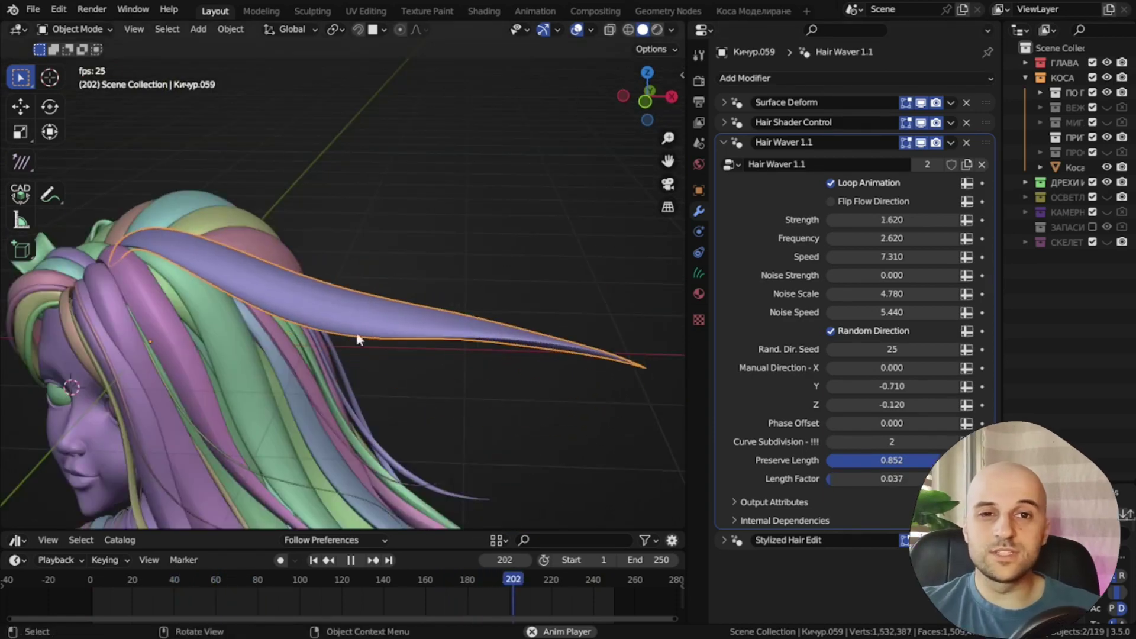
Set the strand's Strength to 1.220, Frequency to 1.850, Speed to 6.860 and Noise Strength to 1.820.
{"action": "mouse_move", "coordinate": [358, 338]}
{"action": "middle_mouse_down"}
{"action": "mouse_move", "coordinate": [325, 353]}
{"action": "mouse_move", "coordinate": [383, 359]}
{"action": "mouse_move", "coordinate": [410, 319]}
{"action": "mouse_move", "coordinate": [380, 273]}
{"action": "mouse_move", "coordinate": [350, 326]}
{"action": "middle_mouse_up"}
{"action": "scroll", "coordinate": [379, 275], "scroll_direction": "up", "scroll_amount": 2}
{"action": "left_click_drag", "start_coordinate": [885, 220], "coordinate": [858, 238]}
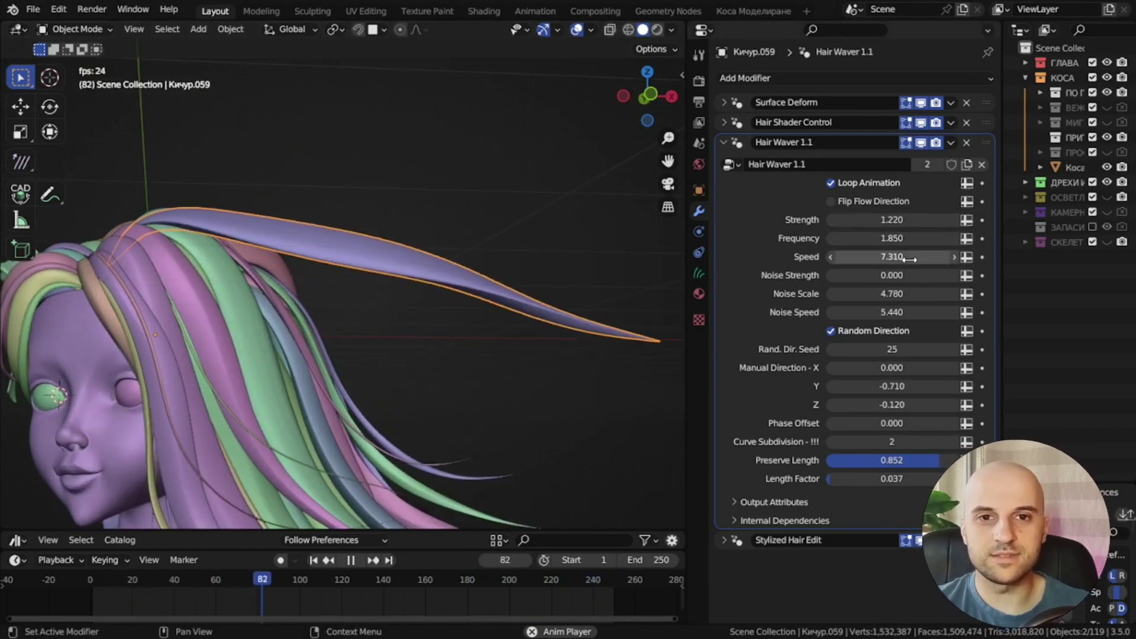
{"action": "left_click_drag", "start_coordinate": [892, 257], "coordinate": [870, 257]}
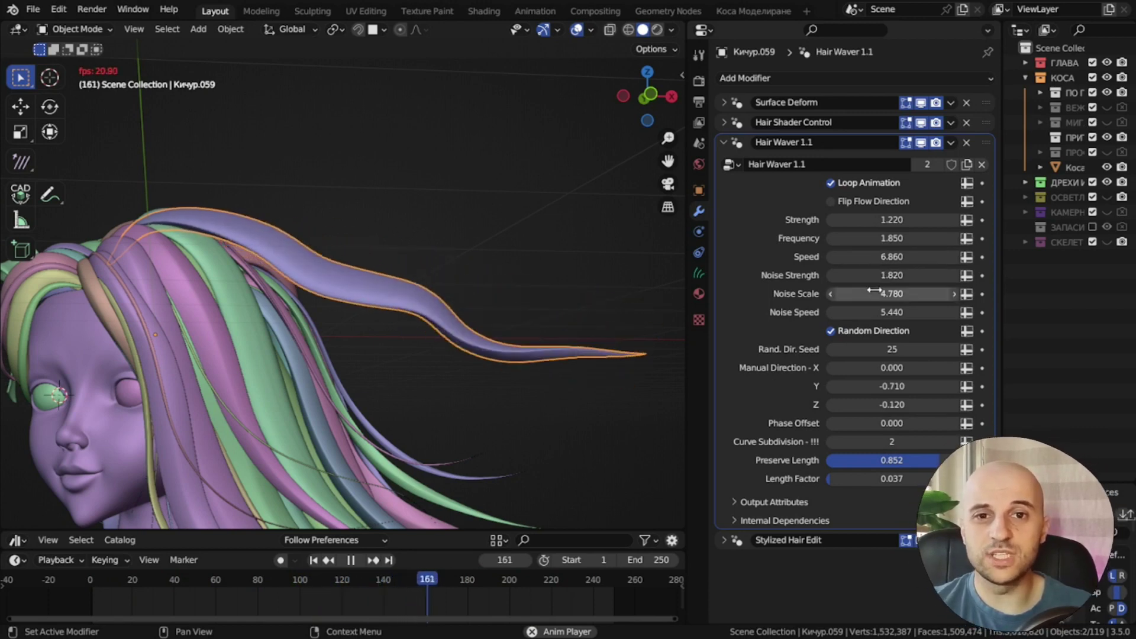
Set the strand's Strength to 6.780, Frequency to 5.460, Noise Strength to 8.630, Noise Scale to 6.090 and Noise Speed to 1.480.
{"action": "left_click_drag", "start_coordinate": [892, 293], "coordinate": [783, 294]}
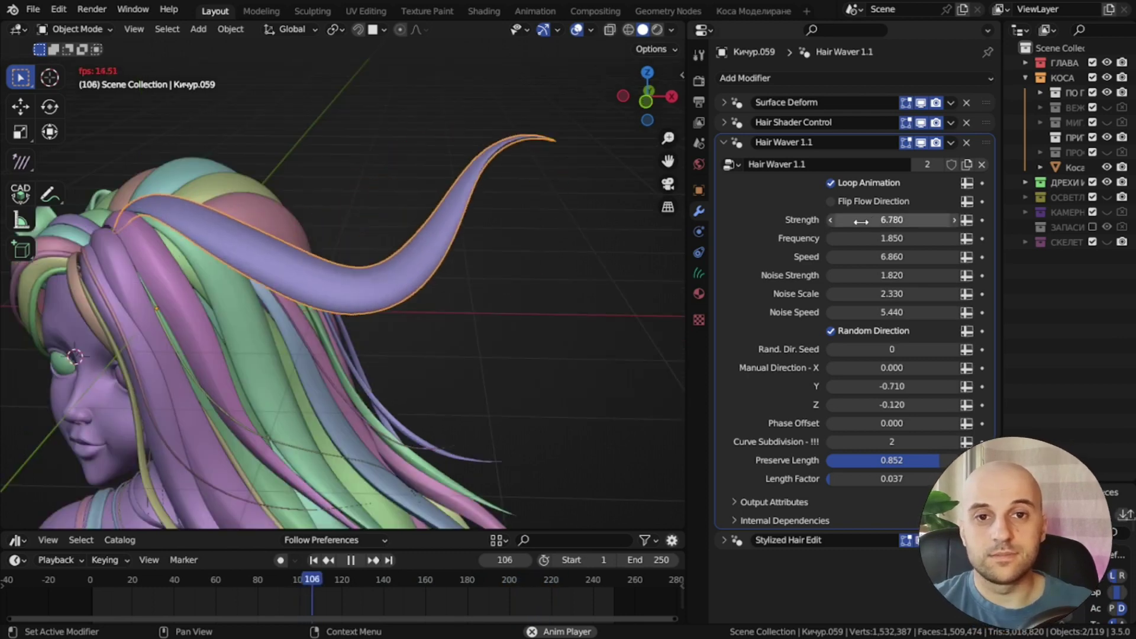
{"action": "left_click_drag", "start_coordinate": [892, 238], "coordinate": [872, 233]}
{"action": "left_click_drag", "start_coordinate": [912, 293], "coordinate": [793, 312]}
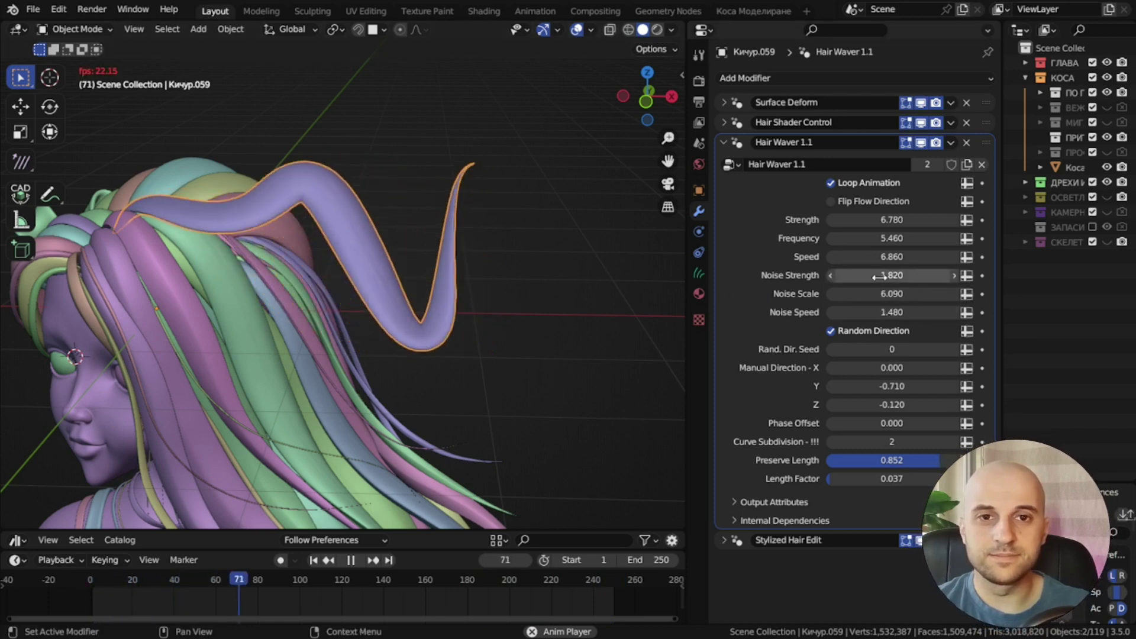
{"action": "mouse_move", "coordinate": [889, 279]}
{"action": "left_mouse_down"}
{"action": "mouse_move", "coordinate": [994, 280]}
{"action": "mouse_move", "coordinate": [905, 279]}
{"action": "left_mouse_up"}
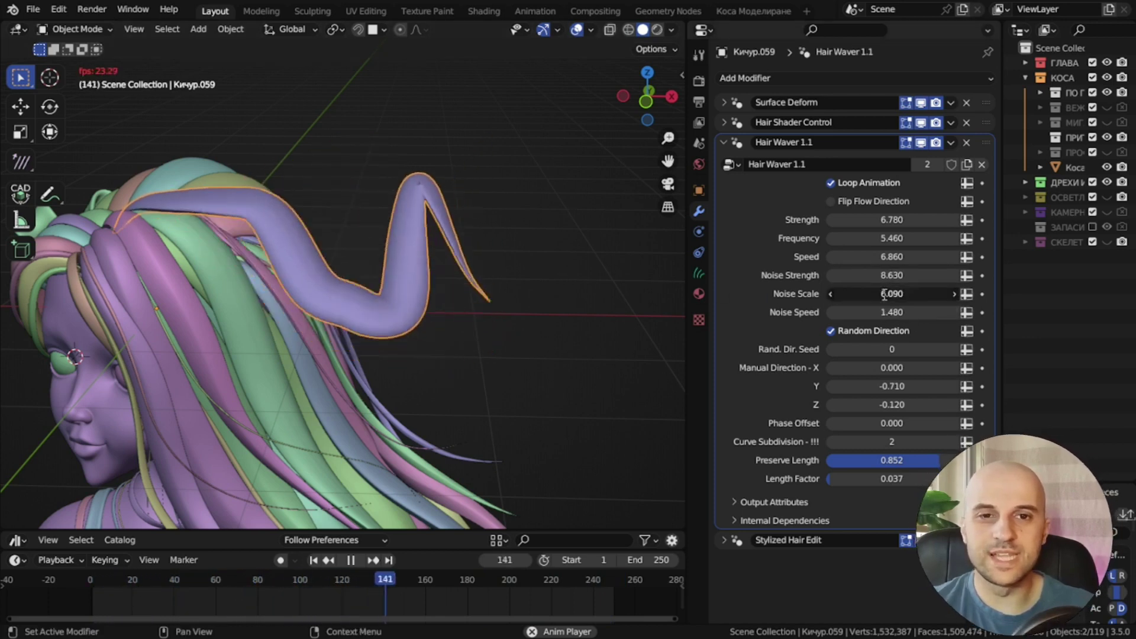
{"action": "left_click", "coordinate": [883, 294]}
{"action": "left_click", "coordinate": [388, 181]}
{"action": "scroll", "coordinate": [342, 266], "scroll_direction": "up", "scroll_amount": 1}
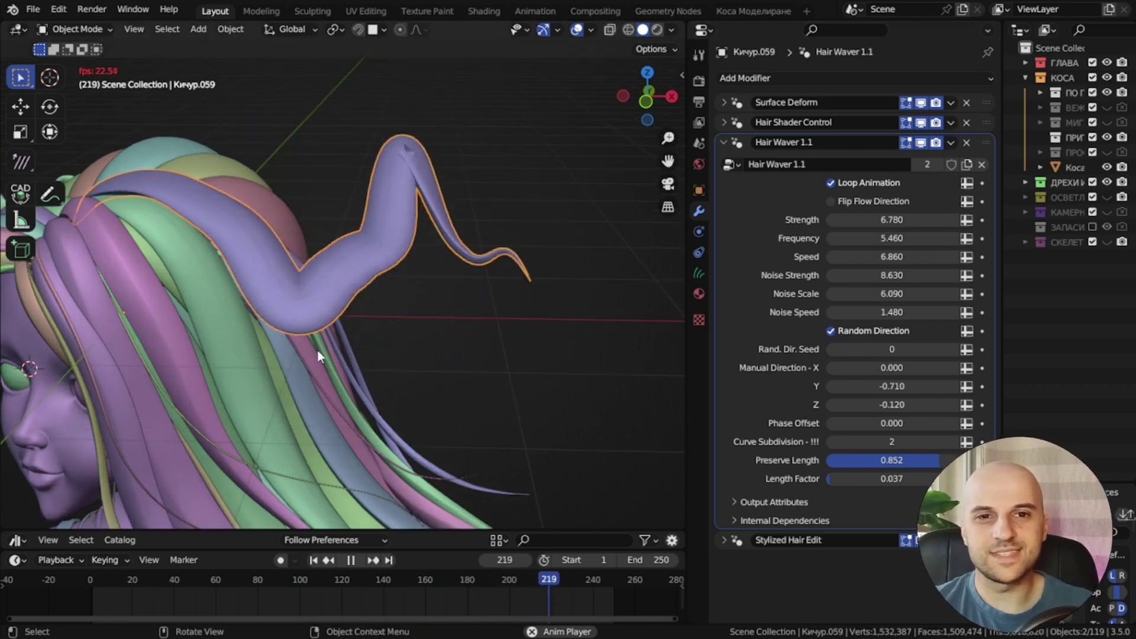
{"action": "middle_click_drag", "start_coordinate": [441, 291], "coordinate": [381, 380]}
{"action": "scroll", "coordinate": [433, 339], "scroll_direction": "down", "scroll_amount": 5}
{"action": "scroll", "coordinate": [412, 260], "scroll_direction": "up", "scroll_amount": 3}
Reset the strand's Strength, Frequency, Speed, Noise Strength, Noise Scale and Noise Speed to their default values.
{"action": "key", "text": "BackSpace"}
{"action": "key", "text": "BackSpace"}
{"action": "key", "text": "BackSpace"}
{"action": "key", "text": "BackSpace"}
{"action": "key", "text": "BackSpace"}
{"action": "key", "text": "BackSpace"}
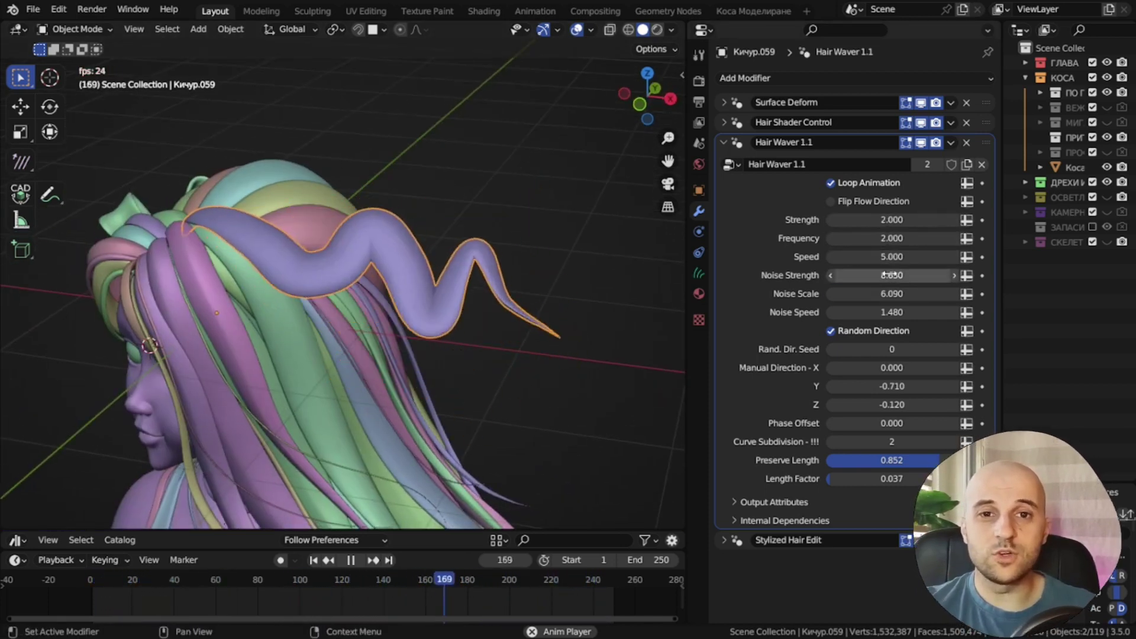
{"action": "scroll", "coordinate": [384, 322], "scroll_direction": "up", "scroll_amount": 2}
{"action": "middle_click_drag", "start_coordinate": [383, 323], "coordinate": [392, 293]}
{"action": "scroll", "coordinate": [392, 293], "scroll_direction": "down", "scroll_amount": 1}
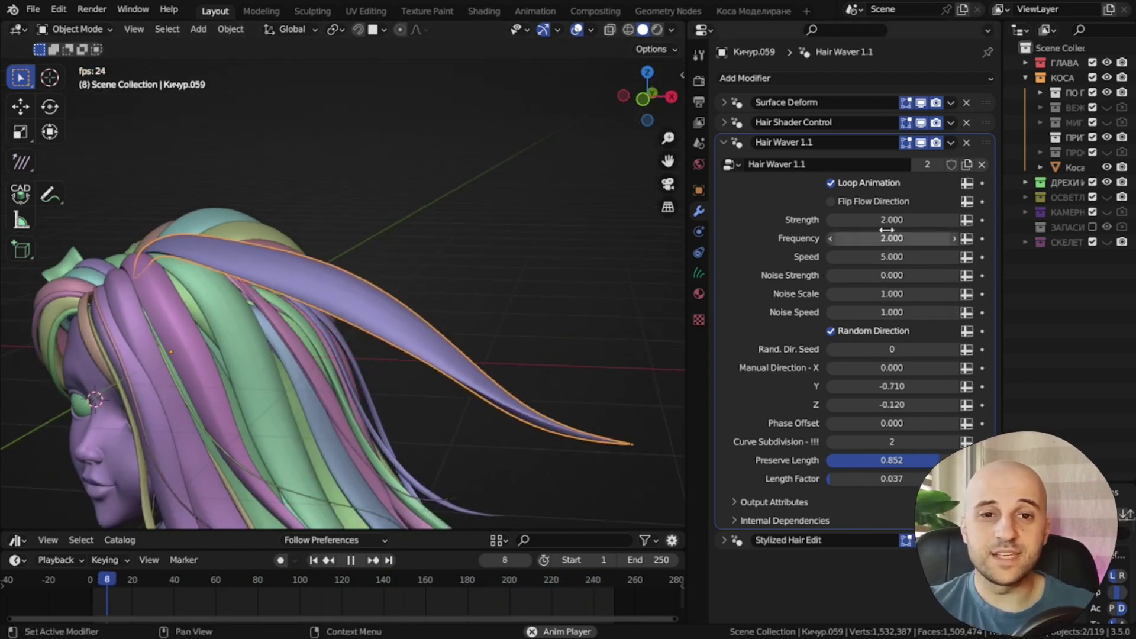
Set Strength to 0.730, Frequency to 4.130, Noise Strength to 1.370, Noise Scale to 1.960, Noise Speed to 2.520 and the random direction seed to 1.
{"action": "left_click_drag", "start_coordinate": [885, 222], "coordinate": [953, 238]}
{"action": "left_click_drag", "start_coordinate": [885, 220], "coordinate": [825, 221]}
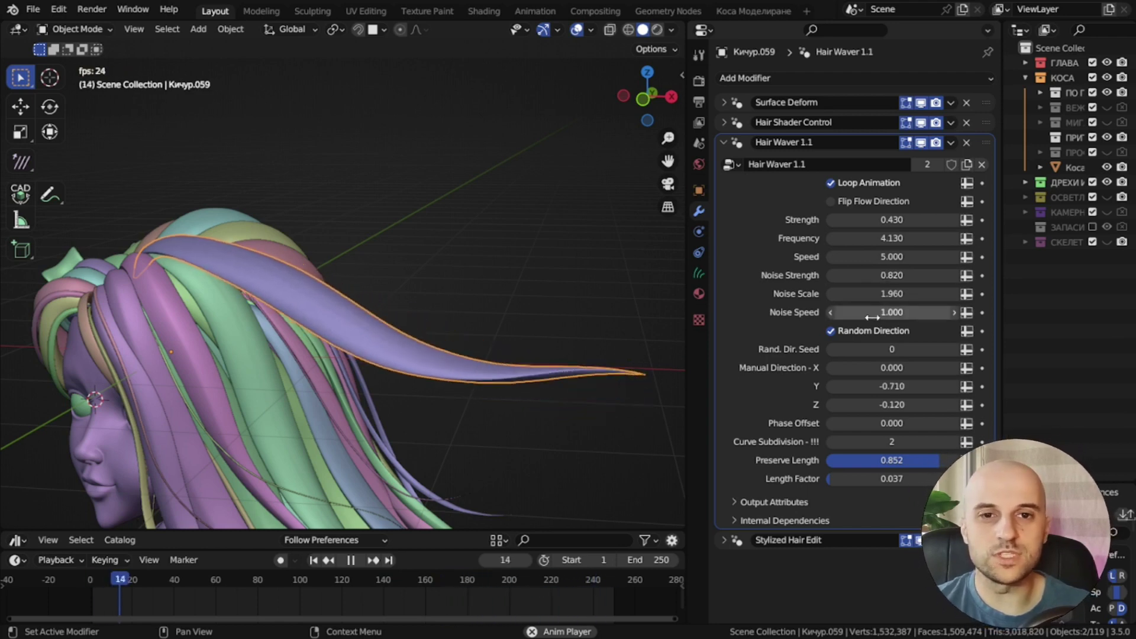
{"action": "left_click_drag", "start_coordinate": [892, 312], "coordinate": [915, 312]}
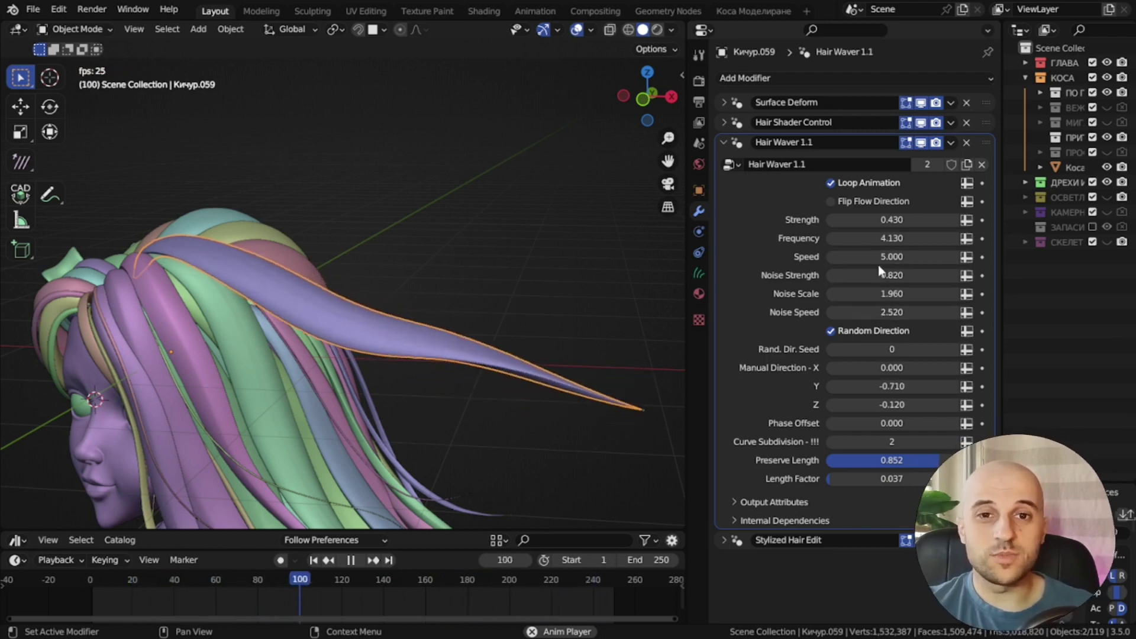
{"action": "left_click_drag", "start_coordinate": [879, 274], "coordinate": [912, 274]}
{"action": "middle_click_drag", "start_coordinate": [485, 365], "coordinate": [509, 366]}
{"action": "left_click_drag", "start_coordinate": [879, 220], "coordinate": [897, 220]}
{"action": "middle_click_drag", "start_coordinate": [490, 405], "coordinate": [445, 350]}
{"action": "left_click", "coordinate": [949, 349]}
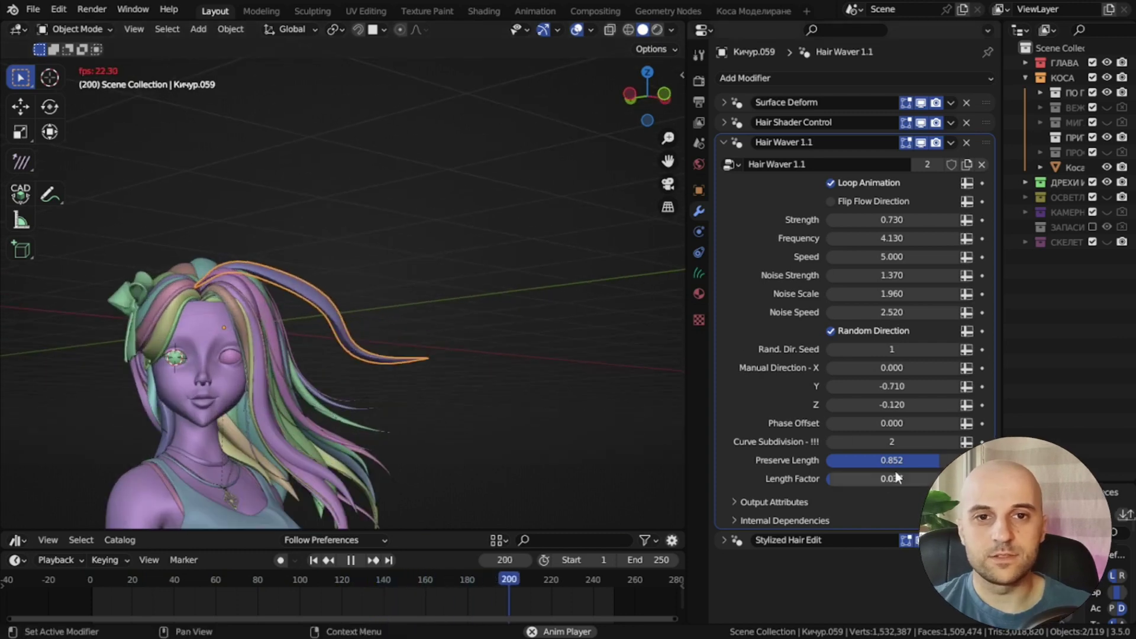
Set Preserve Length to 1.000, Length Factor to 0.000, Noise Strength to 2.450, Noise Scale to 1.460, Noise Speed to 5.000 and the random seed to 4.
{"action": "left_click_drag", "start_coordinate": [893, 460], "coordinate": [917, 460]}
{"action": "scroll", "coordinate": [303, 340], "scroll_direction": "up", "scroll_amount": 3}
{"action": "middle_click_drag", "start_coordinate": [303, 339], "coordinate": [300, 341]}
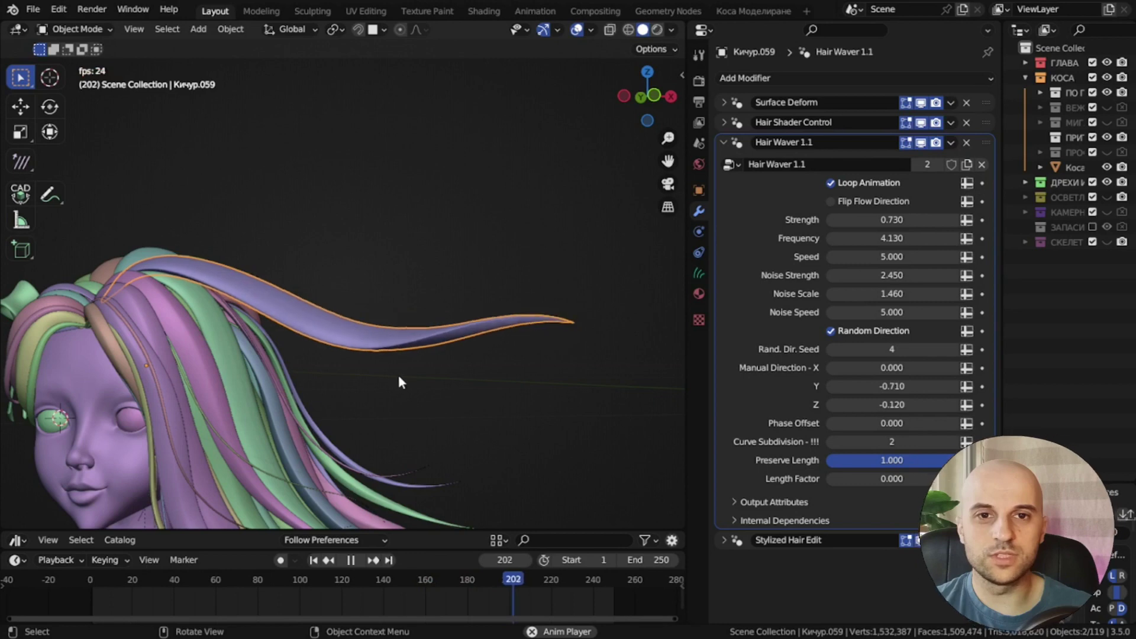
{"action": "middle_click_drag", "start_coordinate": [399, 382], "coordinate": [480, 312], "text": "shift"}
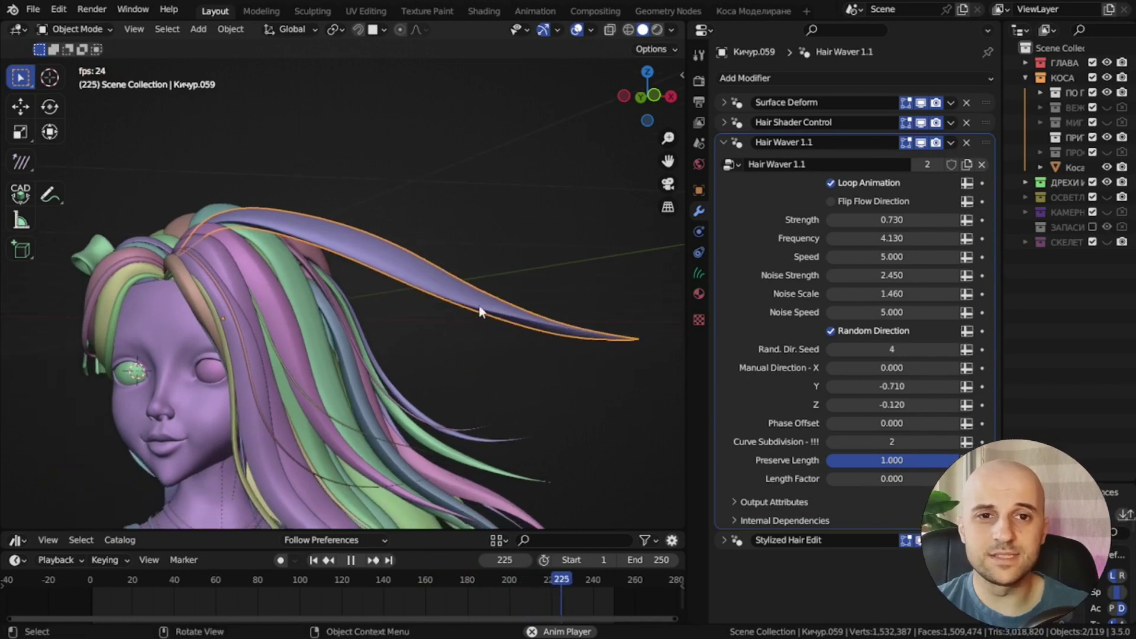
Switch to the Geometry Nodes workspace and examine the whole Hair Waver 1.1 node tree.
{"action": "left_click", "coordinate": [656, 13]}
{"action": "scroll", "coordinate": [734, 253], "scroll_direction": "down", "scroll_amount": 4}
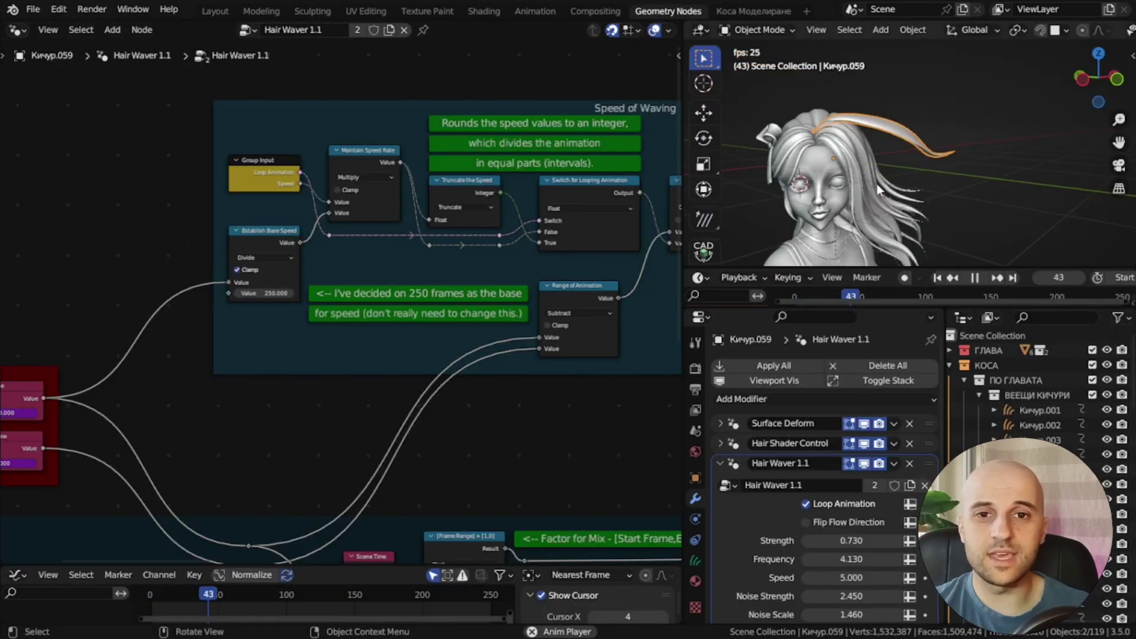
{"action": "middle_click_drag", "start_coordinate": [871, 178], "coordinate": [890, 171]}
{"action": "scroll", "coordinate": [561, 366], "scroll_direction": "down", "scroll_amount": 2}
{"action": "middle_click_drag", "start_coordinate": [561, 365], "coordinate": [307, 310]}
{"action": "scroll", "coordinate": [306, 310], "scroll_direction": "down", "scroll_amount": 4}
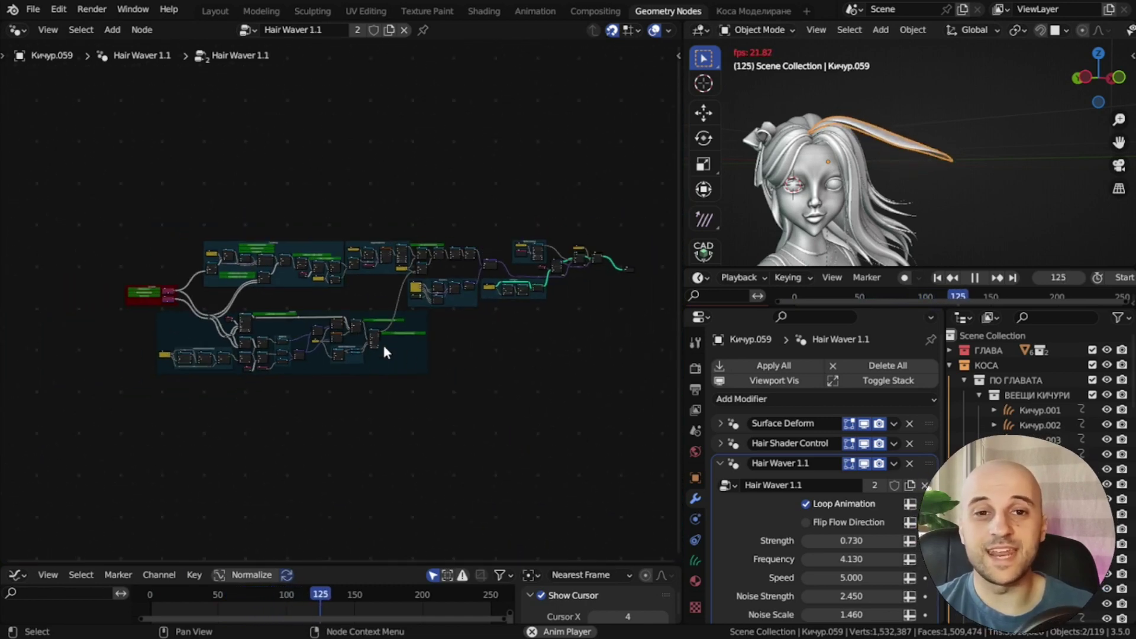
{"action": "middle_click_drag", "start_coordinate": [461, 367], "coordinate": [469, 398]}
{"action": "scroll", "coordinate": [468, 396], "scroll_direction": "up", "scroll_amount": 1}
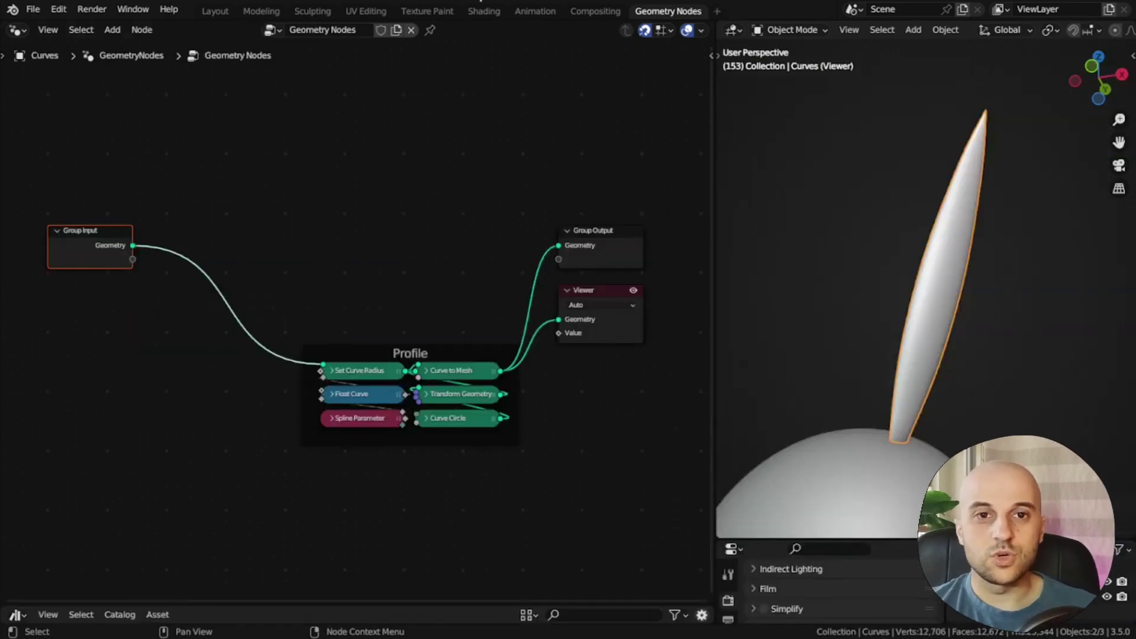
In the simple Curves node tree, test a Value node set to 6.170 on the Viewer's Value input and delete it.
{"action": "scroll", "coordinate": [472, 370], "scroll_direction": "up", "scroll_amount": 2}
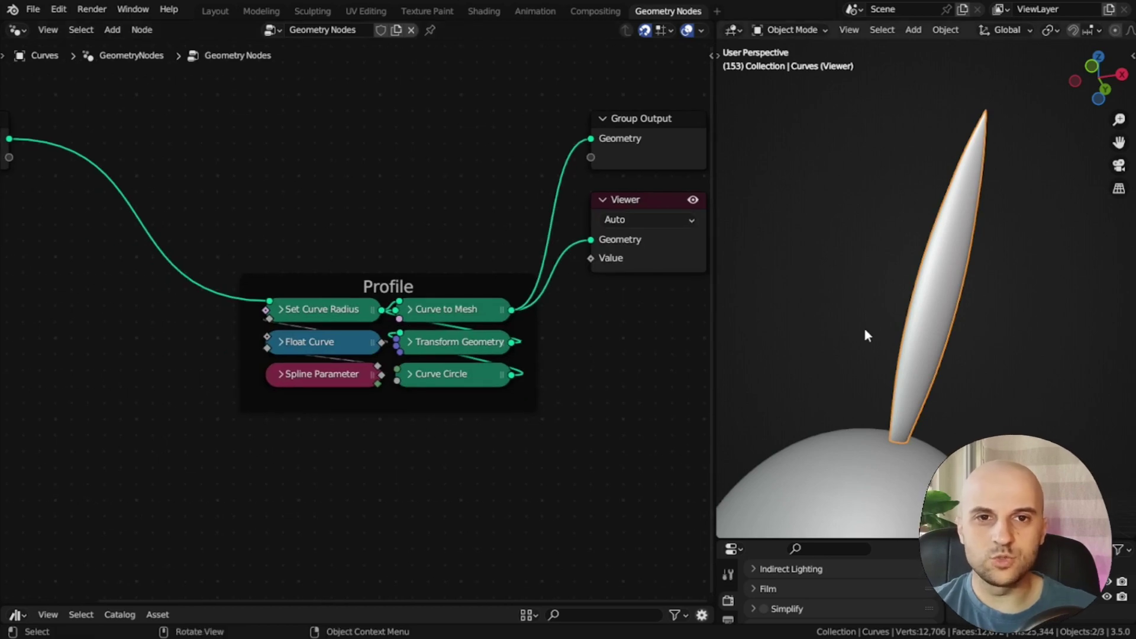
{"action": "middle_click_drag", "start_coordinate": [954, 341], "coordinate": [967, 361]}
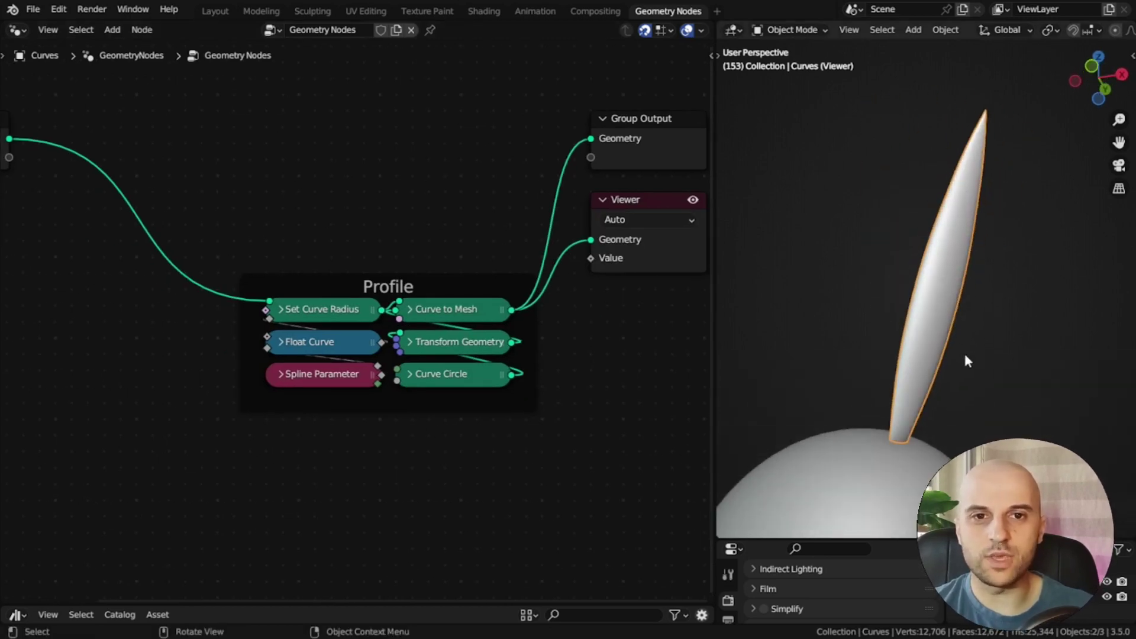
{"action": "scroll", "coordinate": [435, 419], "scroll_direction": "down", "scroll_amount": 3}
{"action": "middle_click_drag", "start_coordinate": [535, 363], "coordinate": [550, 388]}
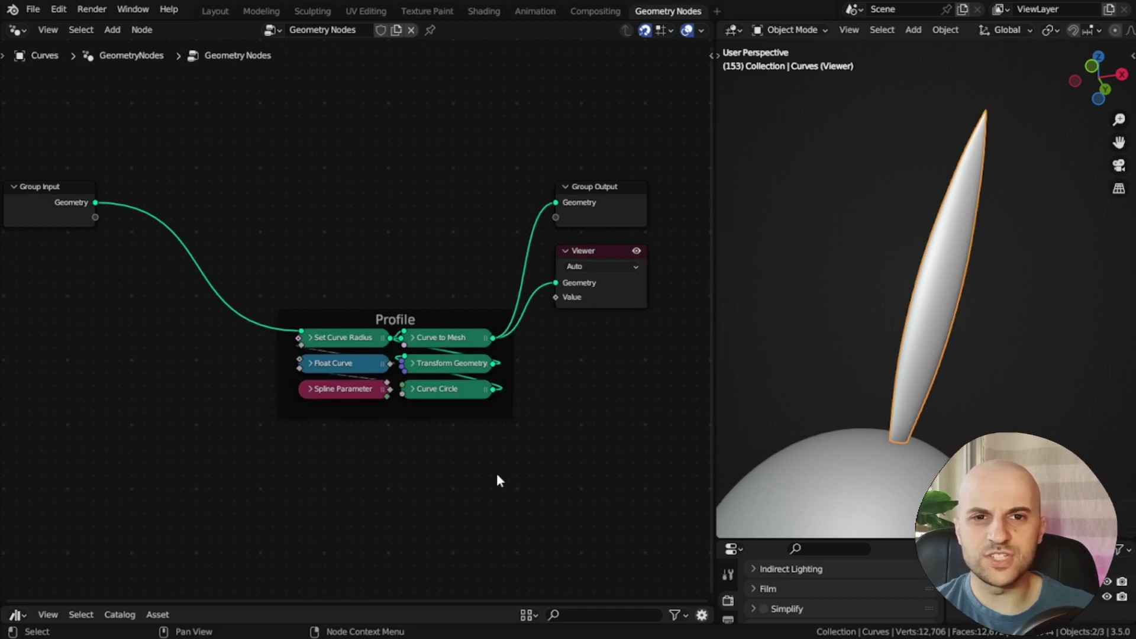
{"action": "middle_click_drag", "start_coordinate": [544, 447], "coordinate": [459, 483]}
{"action": "scroll", "coordinate": [496, 464], "scroll_direction": "up", "scroll_amount": 4}
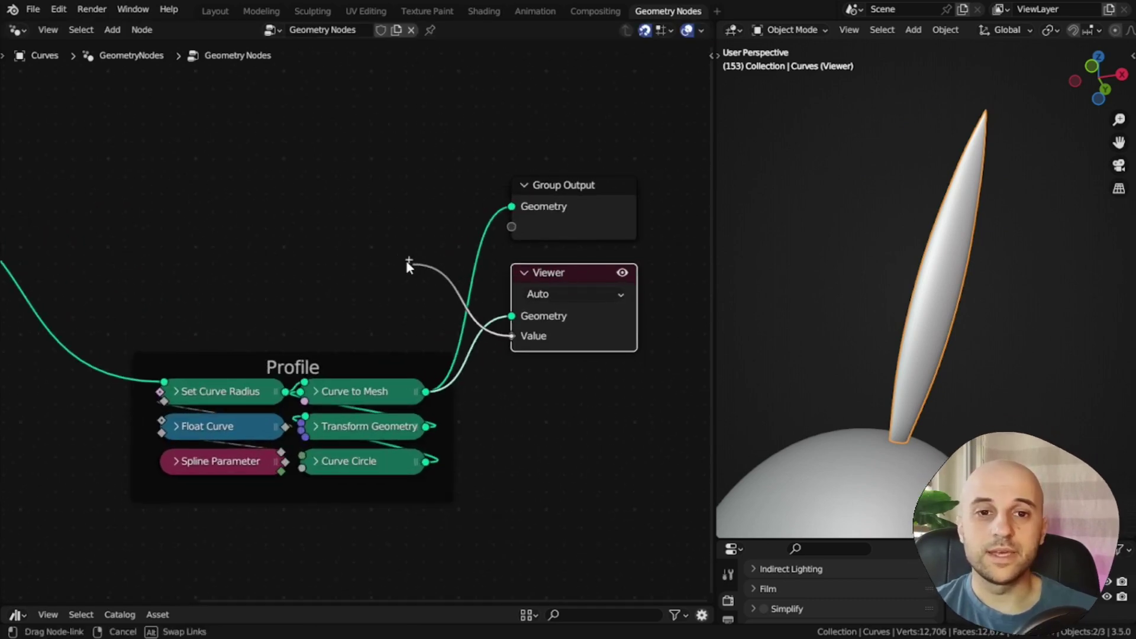
{"action": "left_click_drag", "start_coordinate": [407, 262], "coordinate": [378, 229]}
{"action": "type", "text": "val"}
{"action": "key", "text": "Return"}
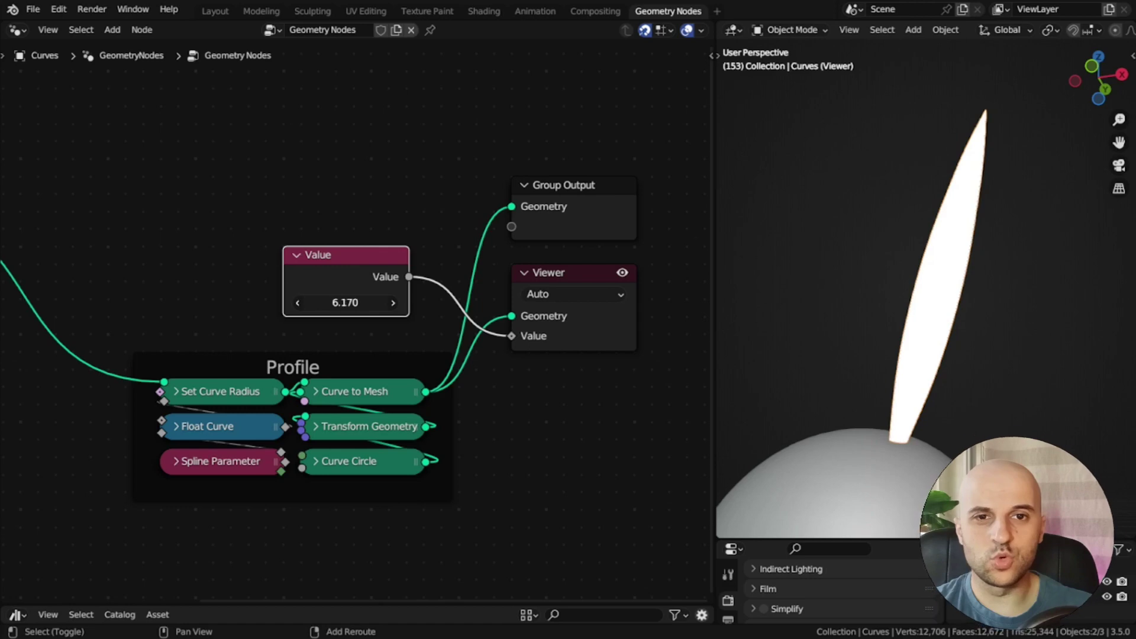
{"action": "key", "text": "x"}
Add an unconnected Wave Texture node below the Group Input node.
{"action": "scroll", "coordinate": [351, 278], "scroll_direction": "down", "scroll_amount": 4}
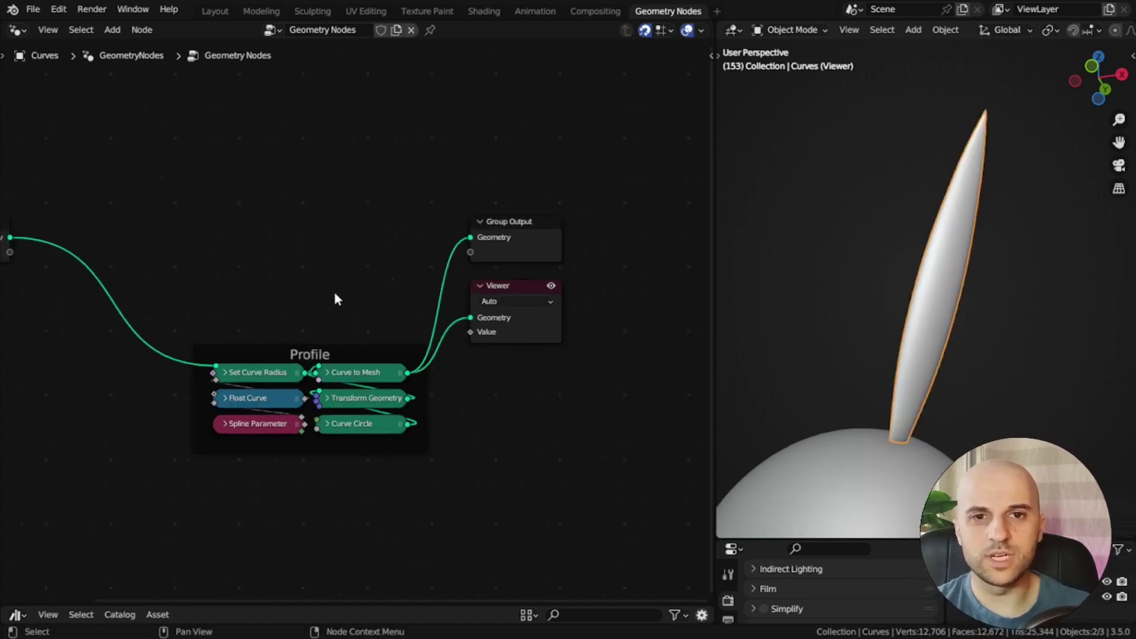
{"action": "middle_click_drag", "start_coordinate": [332, 290], "coordinate": [471, 229]}
{"action": "left_click", "coordinate": [505, 292]}
{"action": "middle_click_drag", "start_coordinate": [358, 305], "coordinate": [403, 333]}
{"action": "key", "text": "shift+a"}
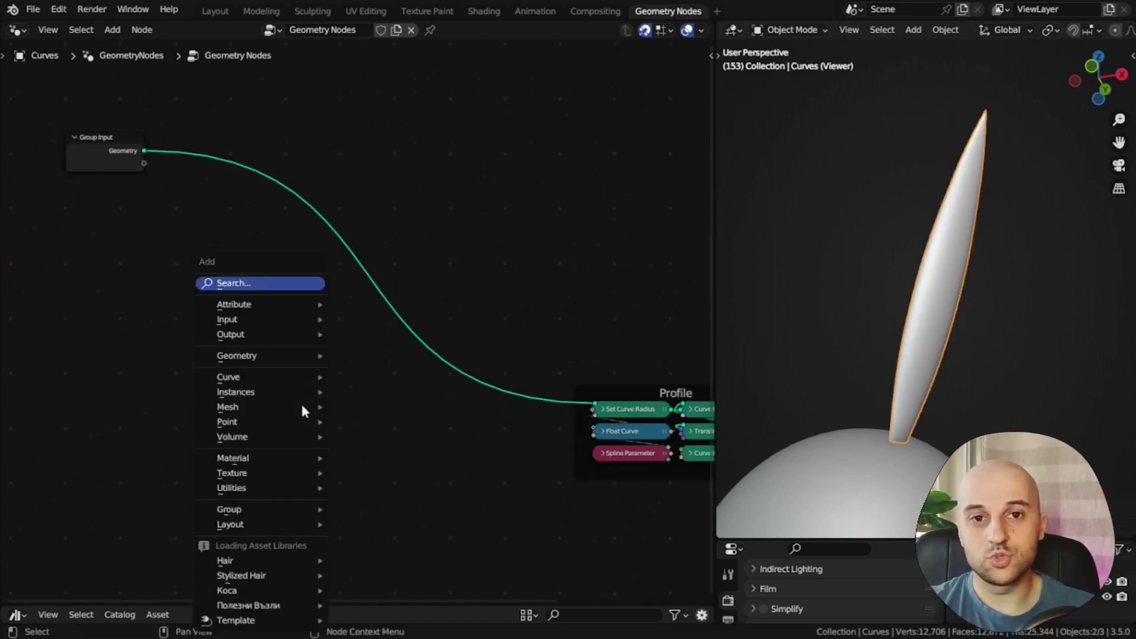
{"action": "key", "text": "s"}
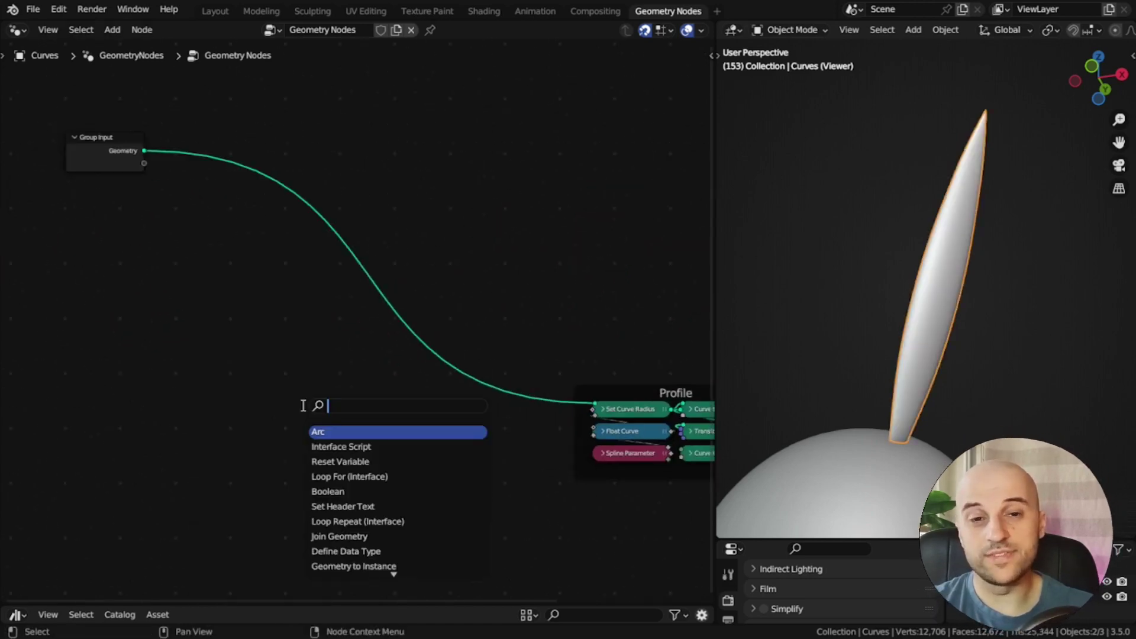
{"action": "key", "text": "Return"}
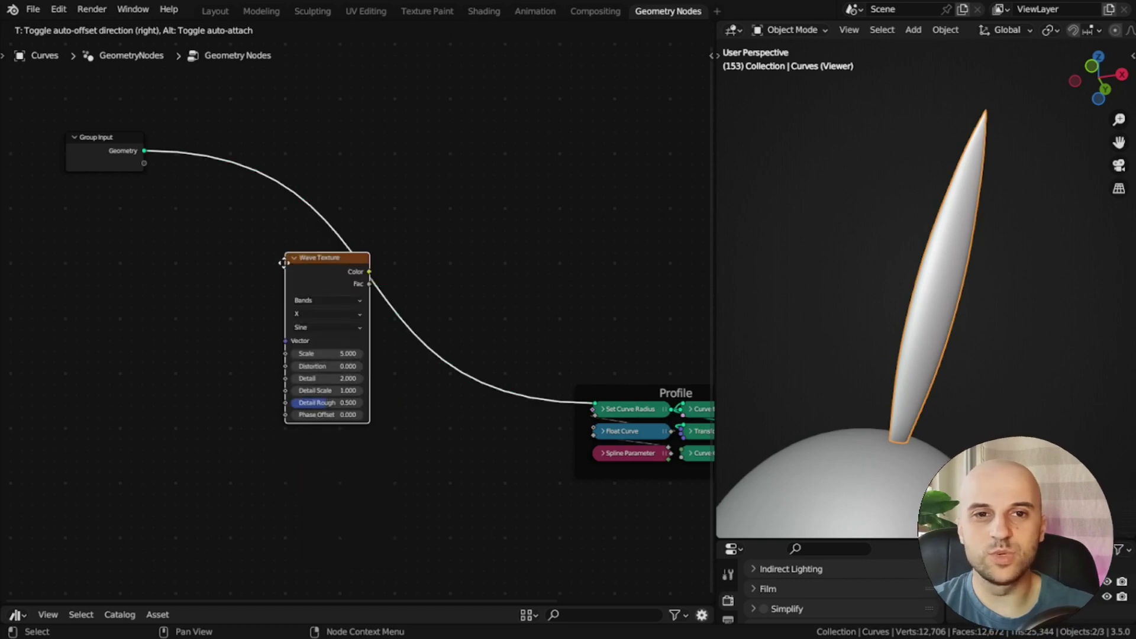
{"action": "left_click", "coordinate": [225, 352]}
{"action": "middle_click_drag", "start_coordinate": [273, 364], "coordinate": [404, 294]}
{"action": "scroll", "coordinate": [331, 309], "scroll_direction": "up", "scroll_amount": 7}
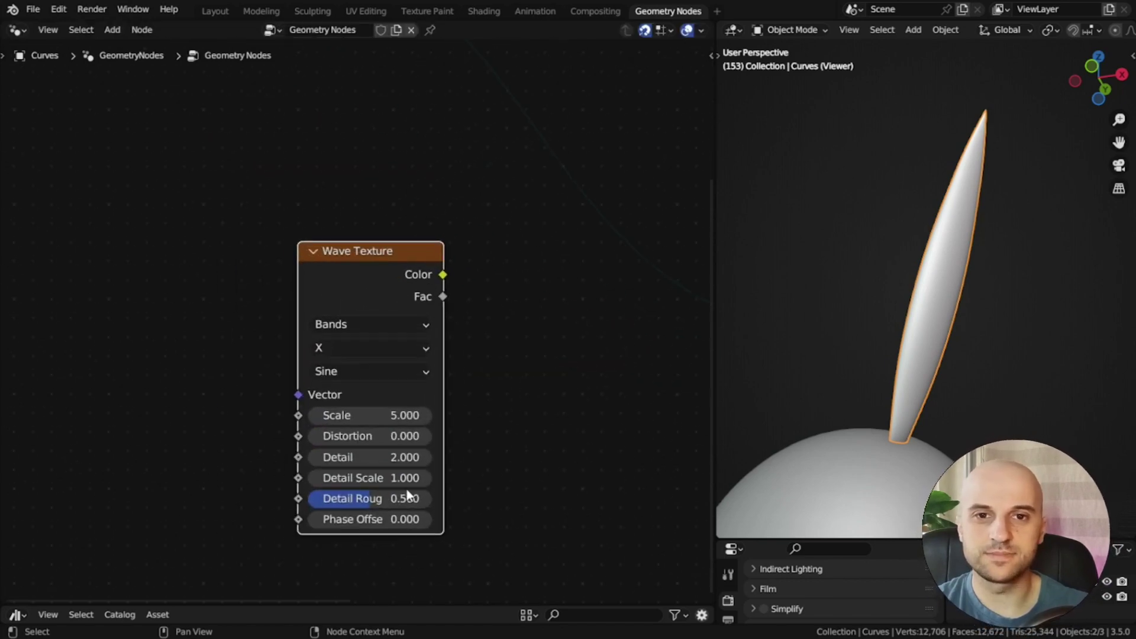
Add a Math node set to Sine above the Wave Texture for comparison and delete it.
{"action": "scroll", "coordinate": [498, 427], "scroll_direction": "down", "scroll_amount": 1}
{"action": "middle_click_drag", "start_coordinate": [483, 389], "coordinate": [495, 500], "text": "shift"}
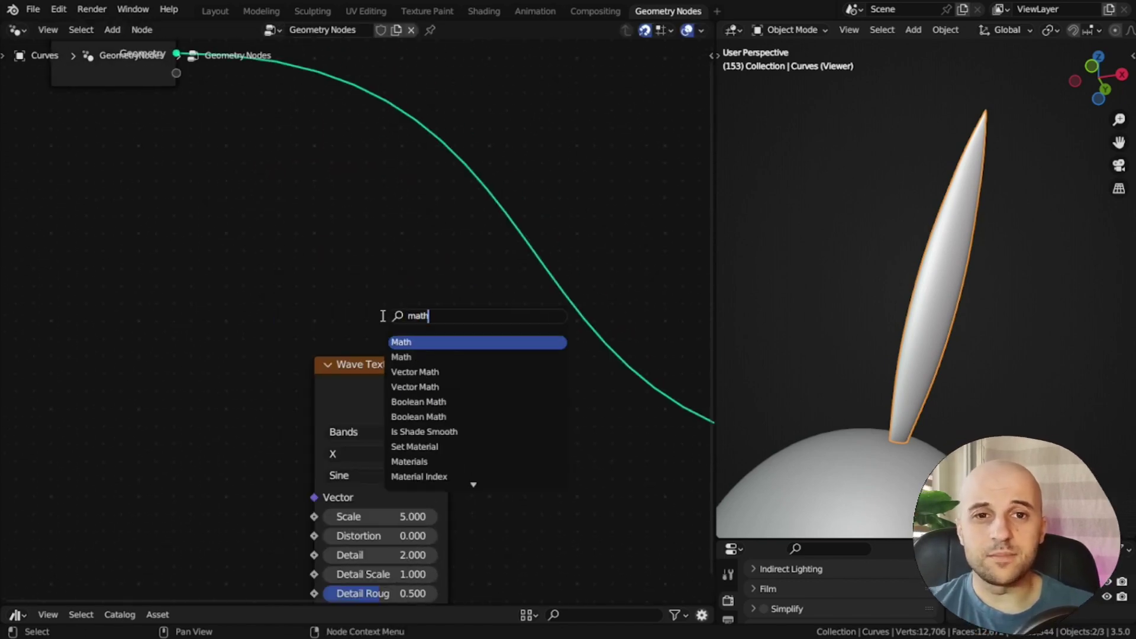
{"action": "key", "text": "Return"}
{"action": "left_click", "coordinate": [308, 214]}
{"action": "left_click", "coordinate": [355, 254]}
{"action": "left_click", "coordinate": [726, 297]}
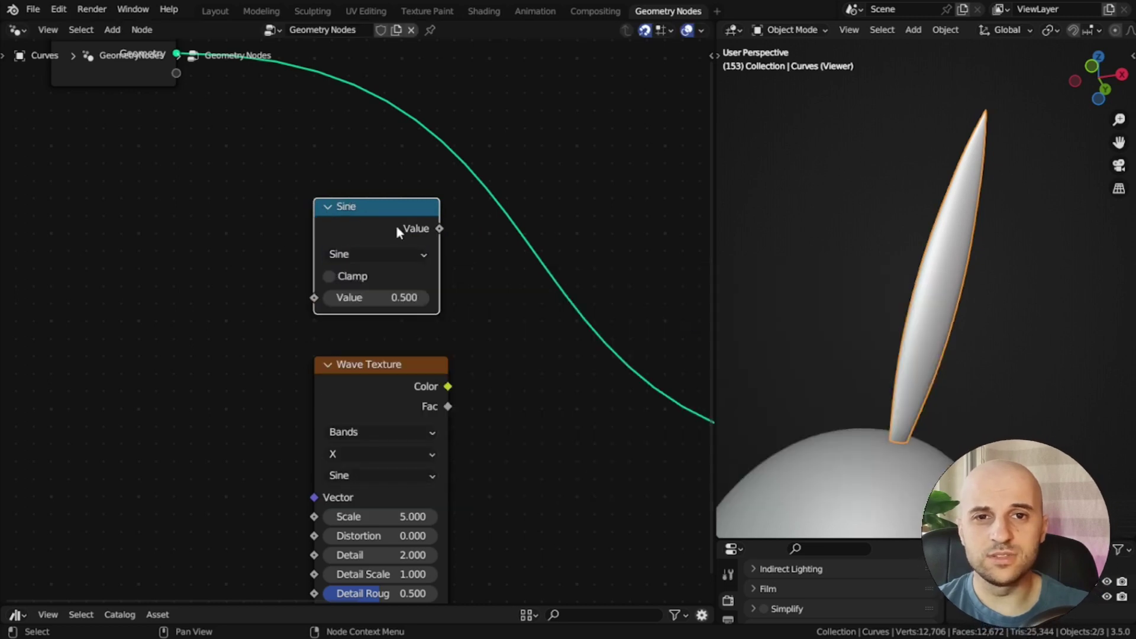
{"action": "scroll", "coordinate": [322, 305], "scroll_direction": "down", "scroll_amount": 3, "text": "shift"}
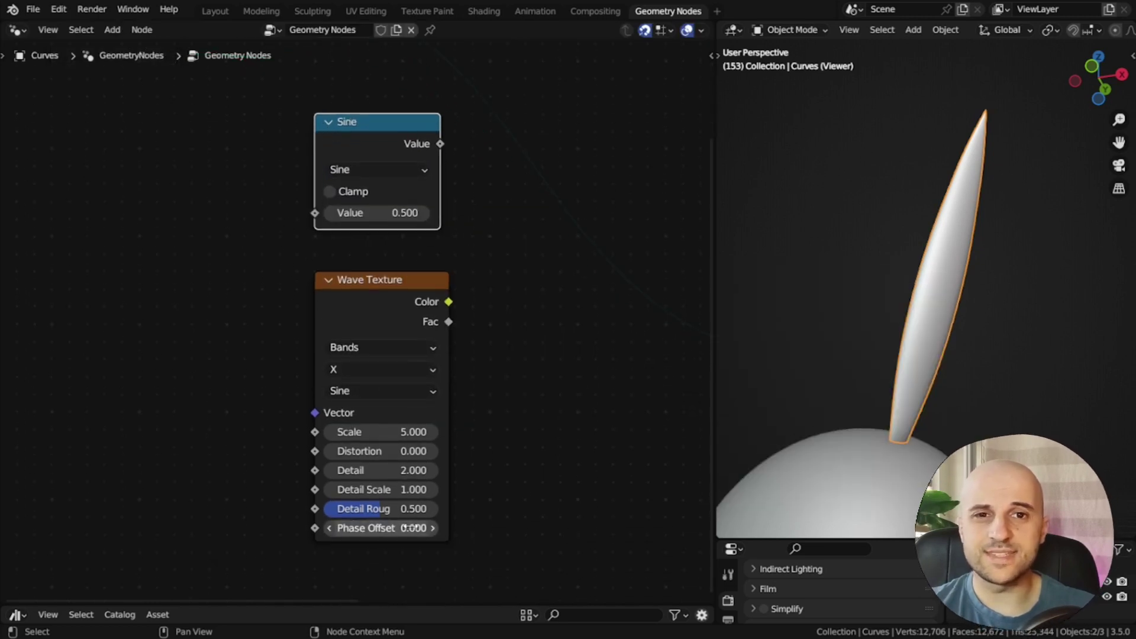
{"action": "scroll", "coordinate": [421, 306], "scroll_direction": "up", "scroll_amount": 2, "text": "shift"}
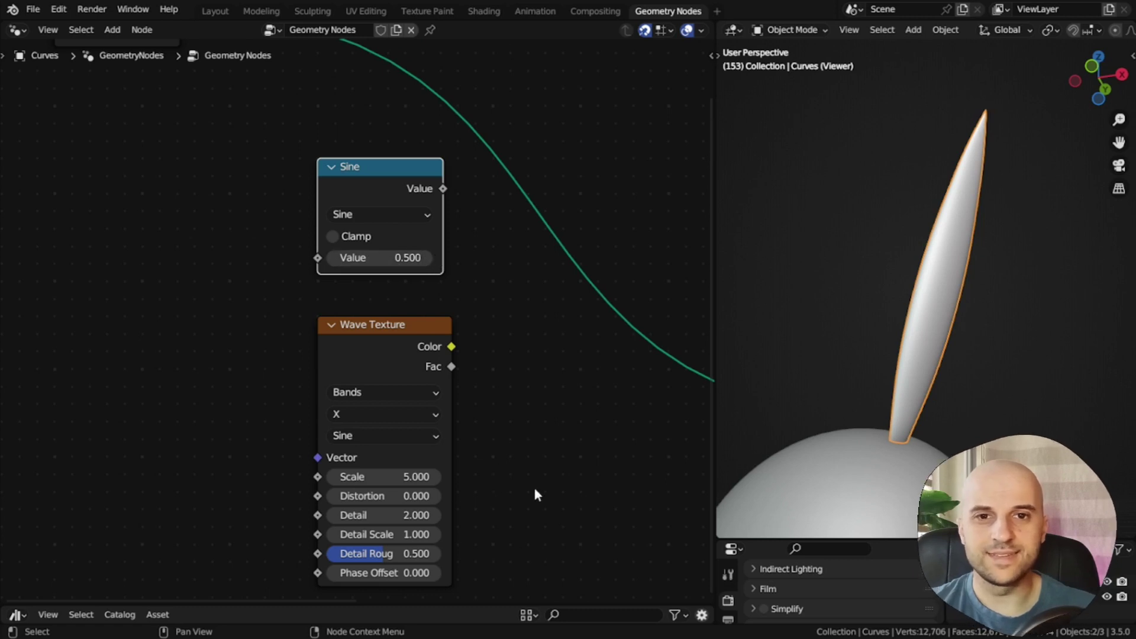
{"action": "key", "text": "x"}
Preview the Wave Texture's Fac output through the Viewer and inspect the bands on the strand from several angles.
{"action": "middle_click_drag", "start_coordinate": [513, 450], "coordinate": [520, 363]}
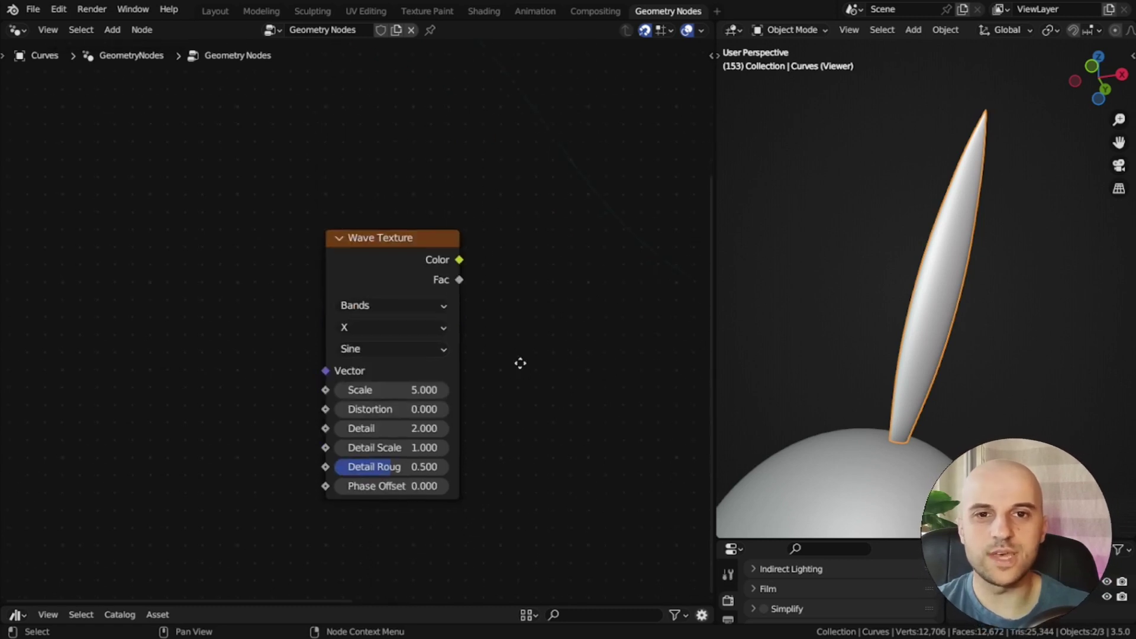
{"action": "middle_click_drag", "start_coordinate": [469, 301], "coordinate": [465, 317]}
{"action": "left_click", "coordinate": [400, 275], "text": "ctrl+shift"}
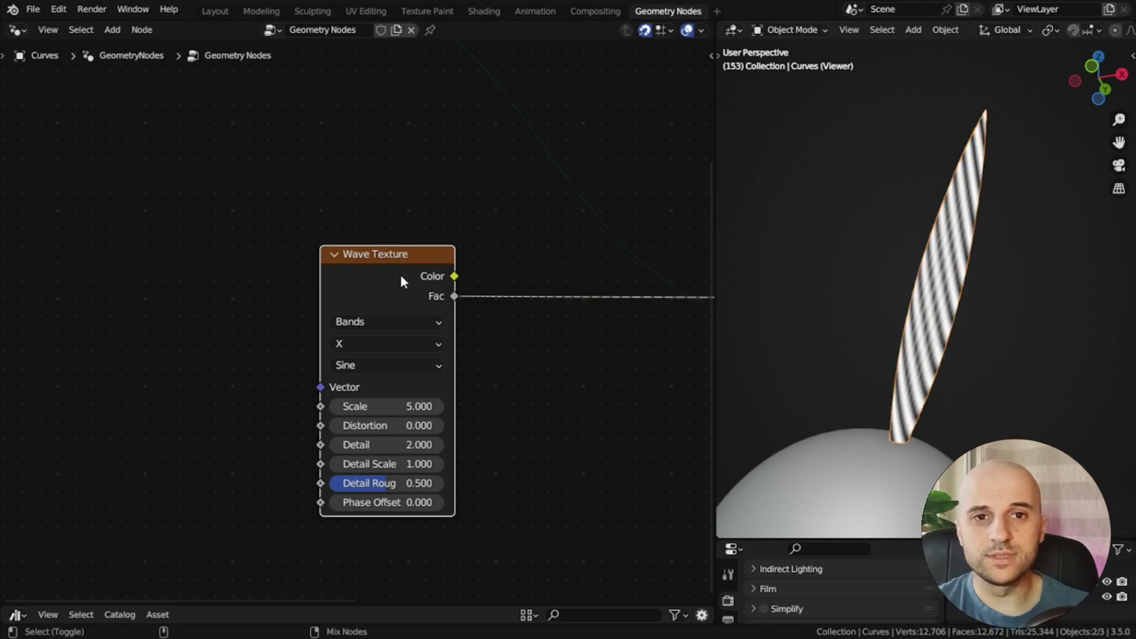
{"action": "middle_click_drag", "start_coordinate": [903, 348], "coordinate": [966, 209]}
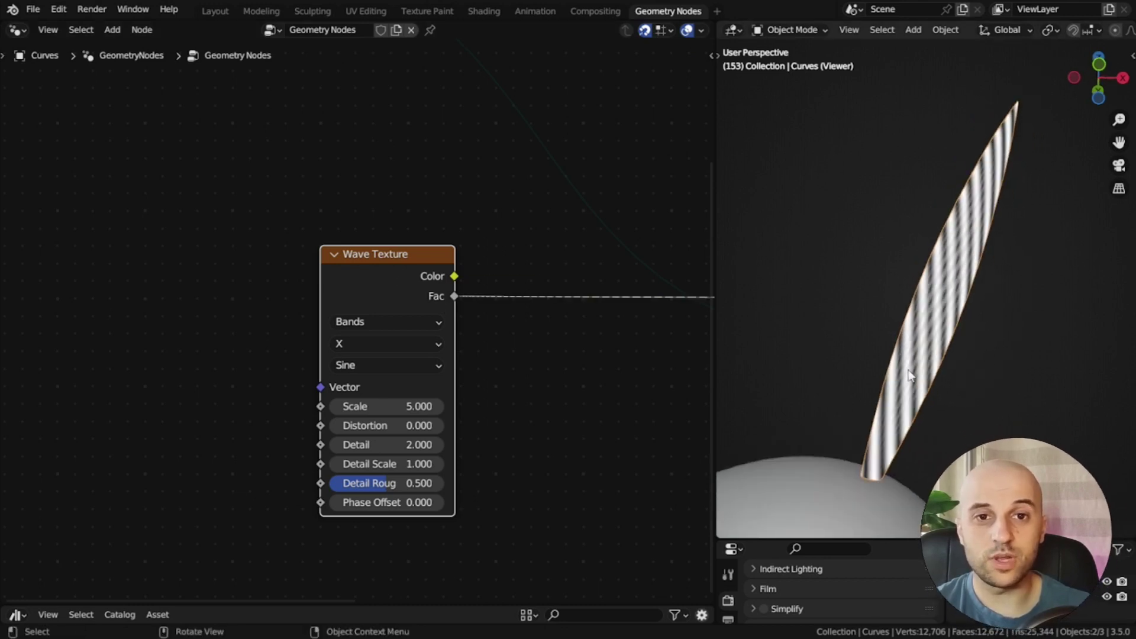
{"action": "middle_click_drag", "start_coordinate": [909, 413], "coordinate": [961, 280]}
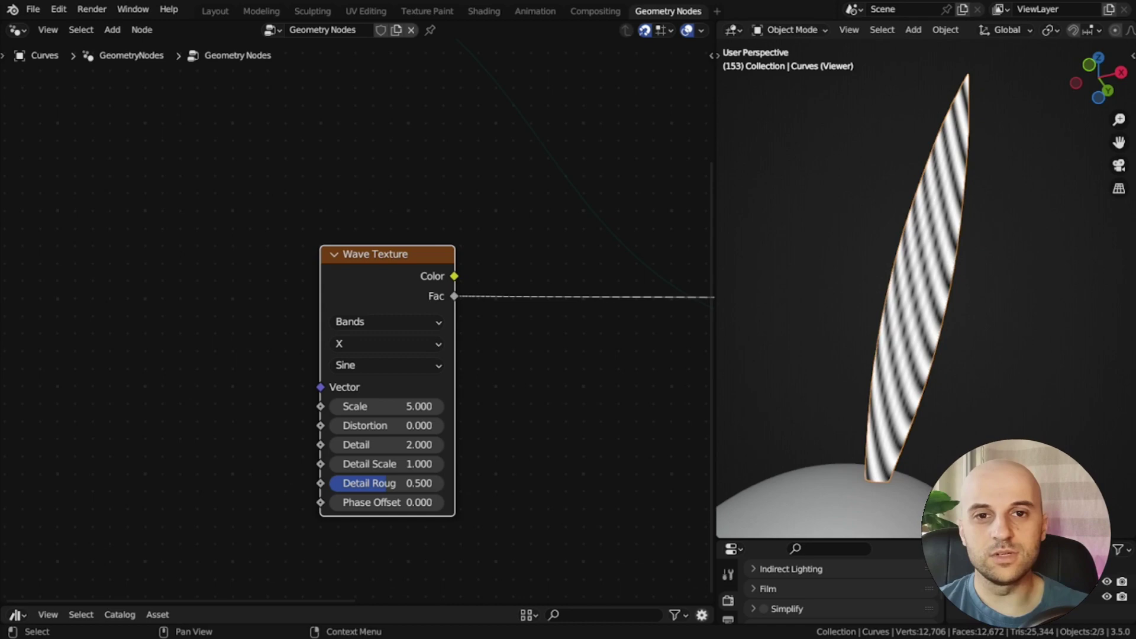
Add a Spline Parameter node and feed its Factor into the Wave Texture's Vector input.
{"action": "scroll", "coordinate": [687, 447], "scroll_direction": "down", "scroll_amount": 2}
{"action": "left_click_drag", "start_coordinate": [443, 407], "coordinate": [336, 357]}
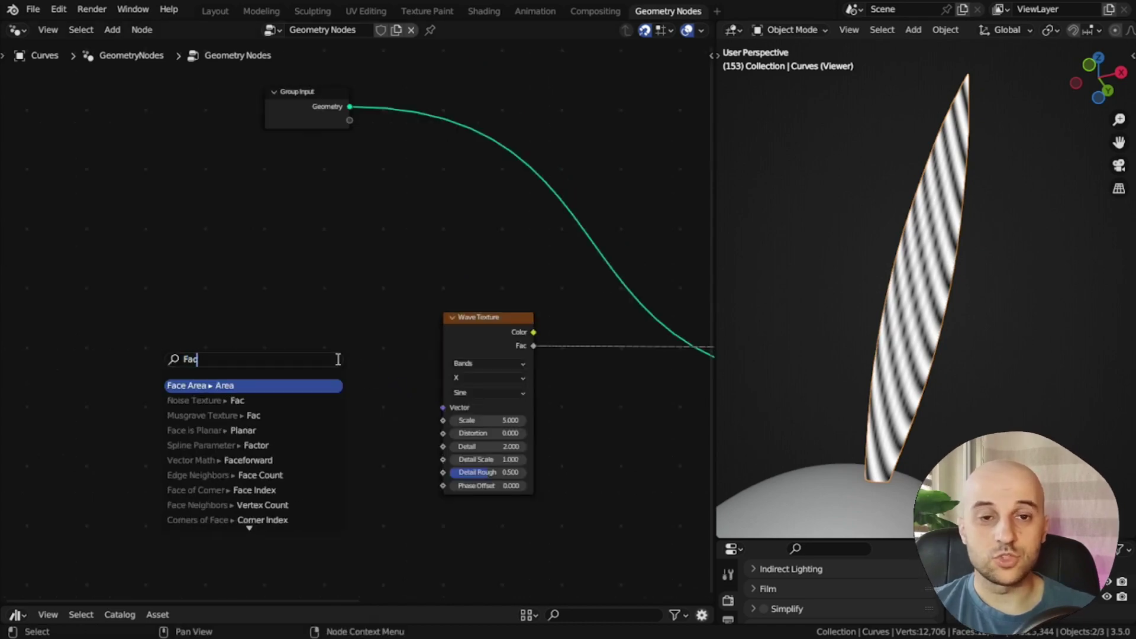
{"action": "left_click", "coordinate": [235, 445]}
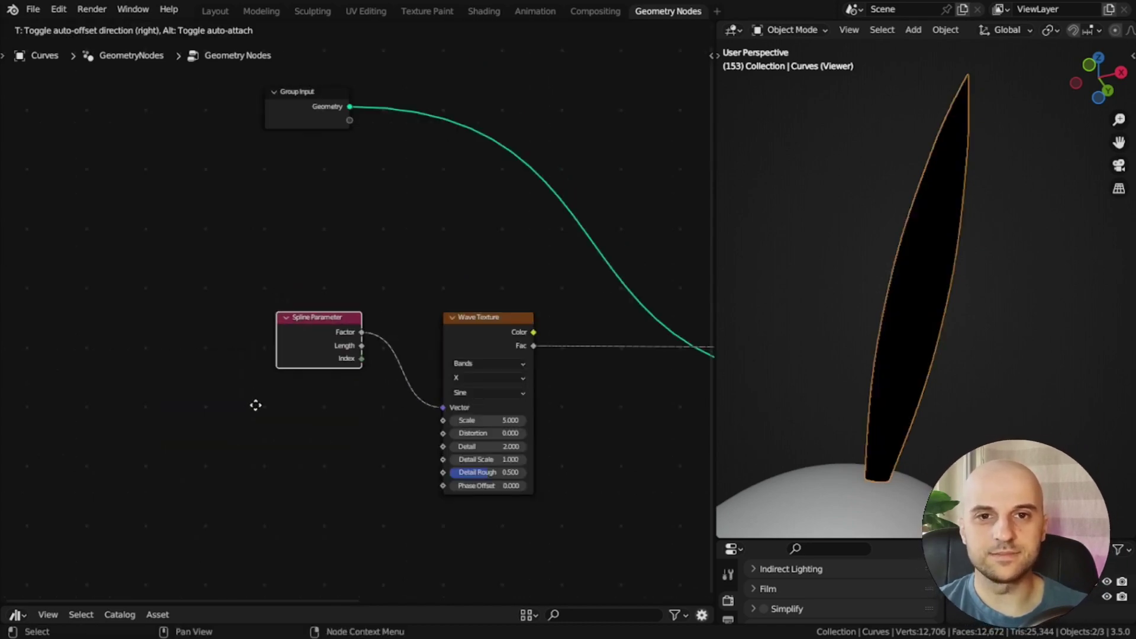
{"action": "left_click", "coordinate": [257, 406]}
{"action": "scroll", "coordinate": [379, 359], "scroll_direction": "up", "scroll_amount": 4}
{"action": "middle_click_drag", "start_coordinate": [379, 359], "coordinate": [358, 456]}
{"action": "middle_click_drag", "start_coordinate": [331, 379], "coordinate": [362, 398]}
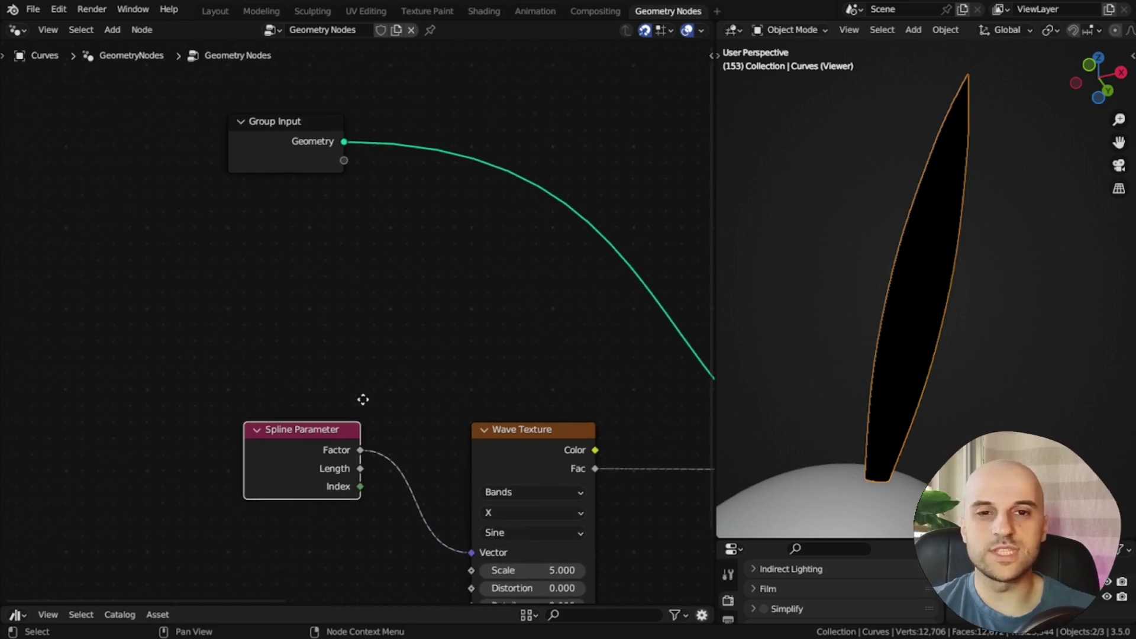
Insert a Capture Attribute node after the Group Input and connect the Spline Parameter's Factor to its Value input.
{"action": "key", "text": "shift+a"}
{"action": "type", "text": "capture"}
{"action": "key", "text": "Return"}
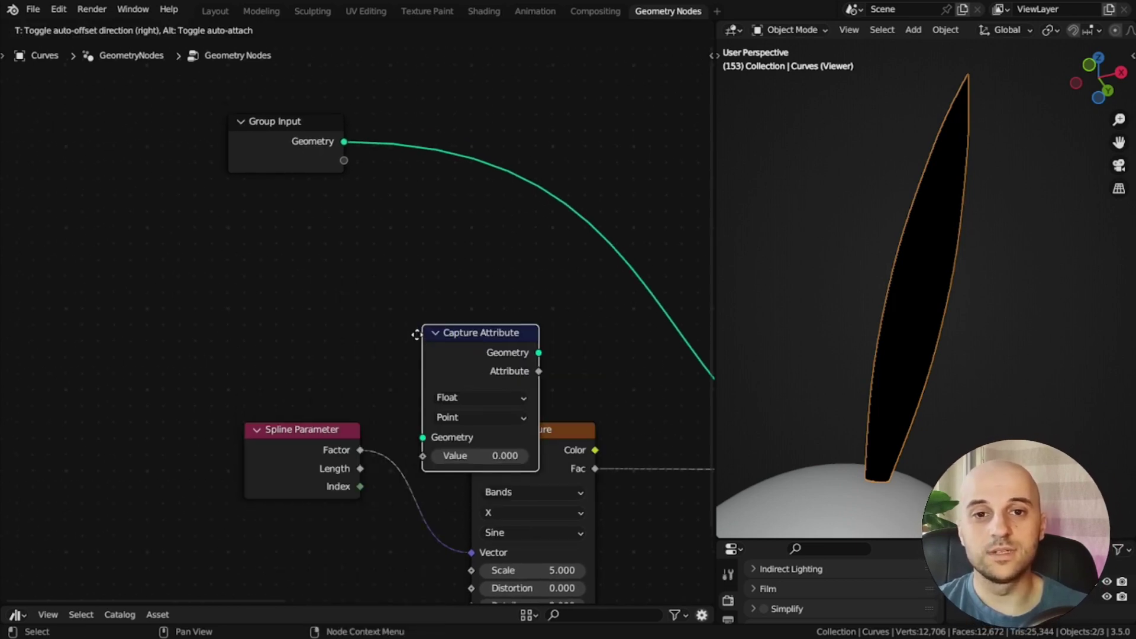
{"action": "key", "text": "g"}
{"action": "left_click", "coordinate": [193, 261]}
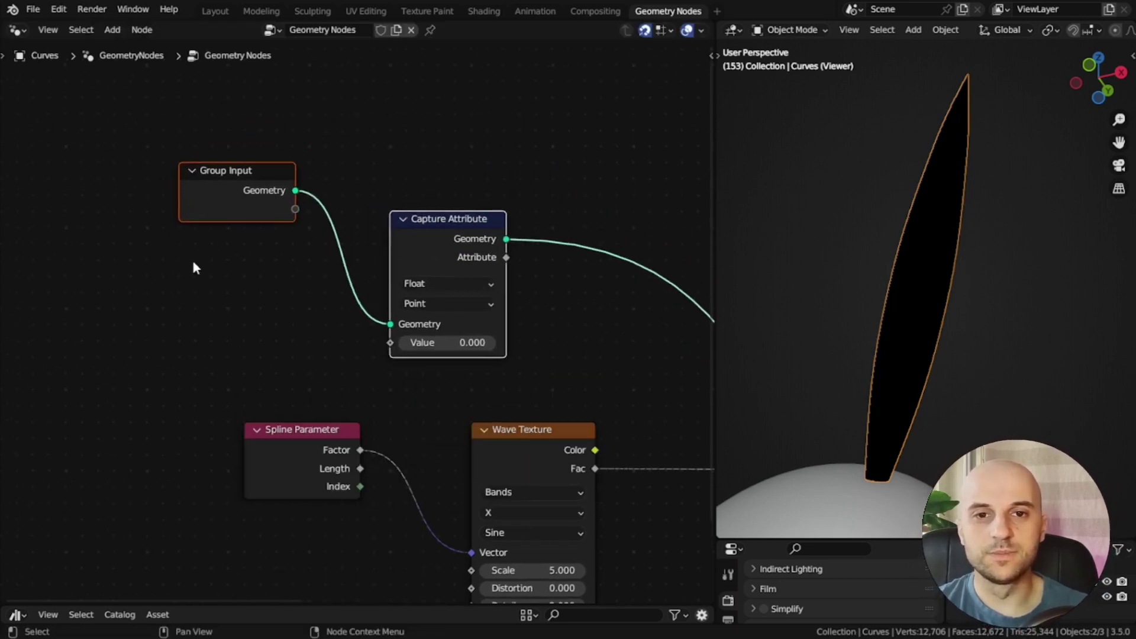
{"action": "left_click_drag", "start_coordinate": [286, 460], "coordinate": [254, 428]}
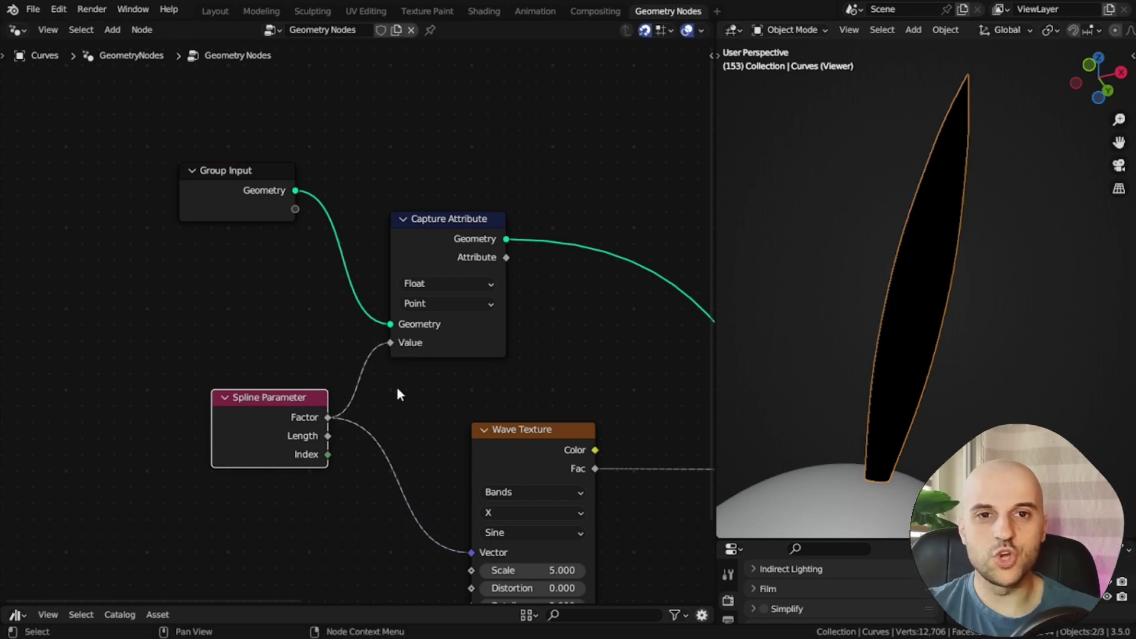
{"action": "middle_click_drag", "start_coordinate": [397, 389], "coordinate": [383, 391]}
{"action": "mouse_move", "coordinate": [450, 223]}
{"action": "left_mouse_down"}
{"action": "mouse_move", "coordinate": [435, 239]}
{"action": "mouse_move", "coordinate": [452, 231]}
{"action": "left_mouse_up"}
{"action": "scroll", "coordinate": [452, 232], "scroll_direction": "up", "scroll_amount": 3}
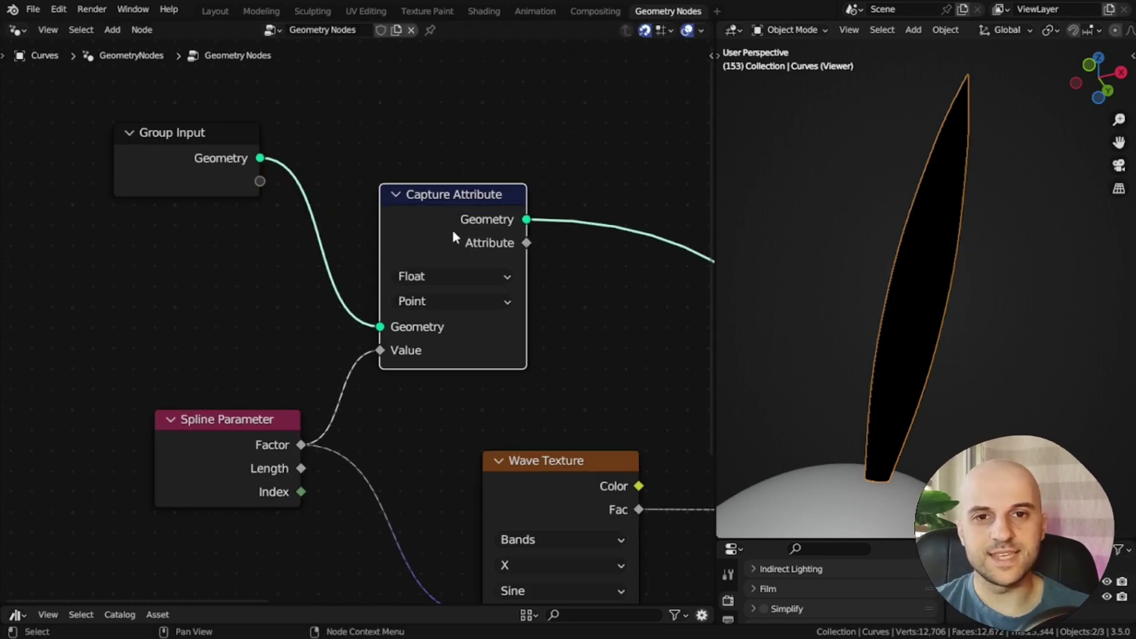
Feed the Capture Attribute's Attribute output into the Wave Texture's Vector and view the bands on the strand.
{"action": "middle_click_drag", "start_coordinate": [453, 231], "coordinate": [439, 241]}
{"action": "middle_click_drag", "start_coordinate": [381, 373], "coordinate": [336, 397]}
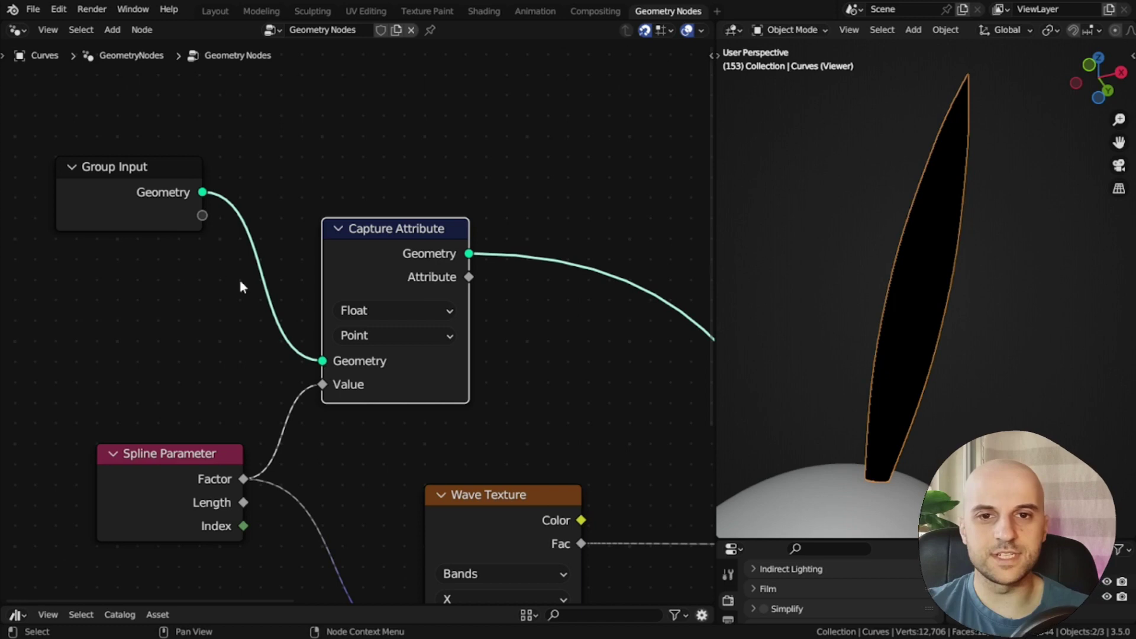
{"action": "middle_click_drag", "start_coordinate": [567, 285], "coordinate": [473, 256]}
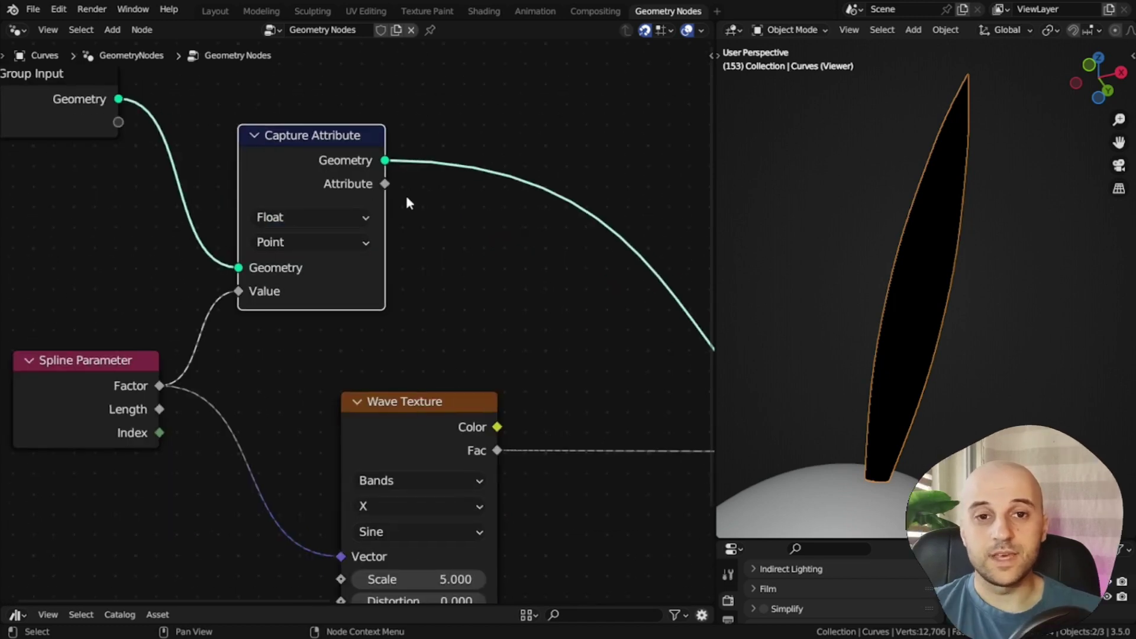
{"action": "left_click_drag", "start_coordinate": [329, 539], "coordinate": [333, 545]}
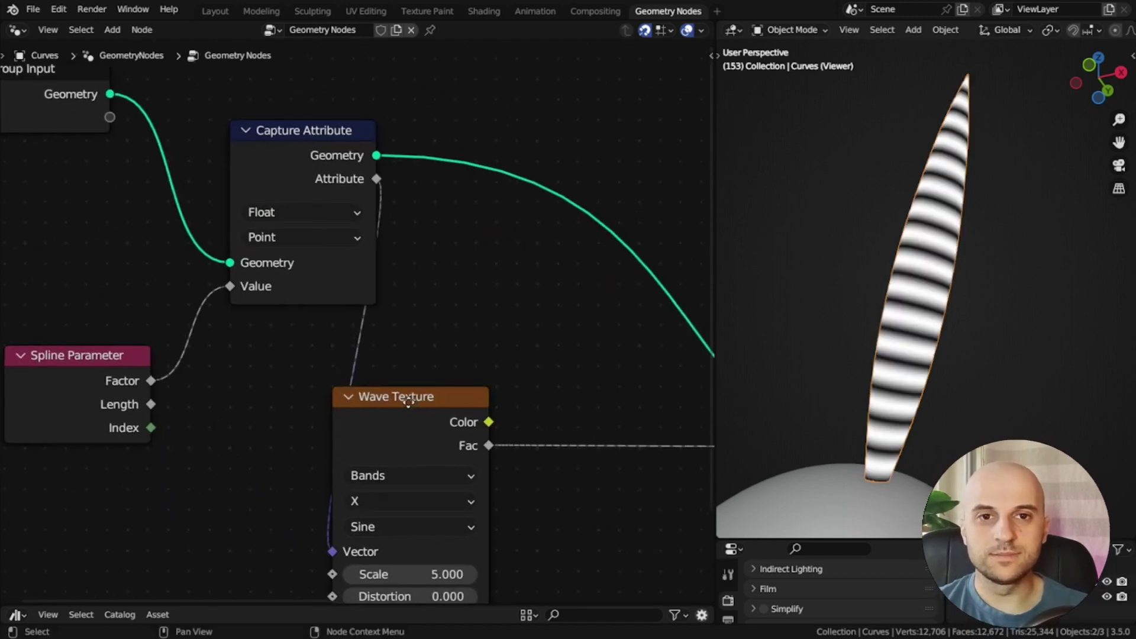
{"action": "middle_click_drag", "start_coordinate": [954, 354], "coordinate": [978, 354]}
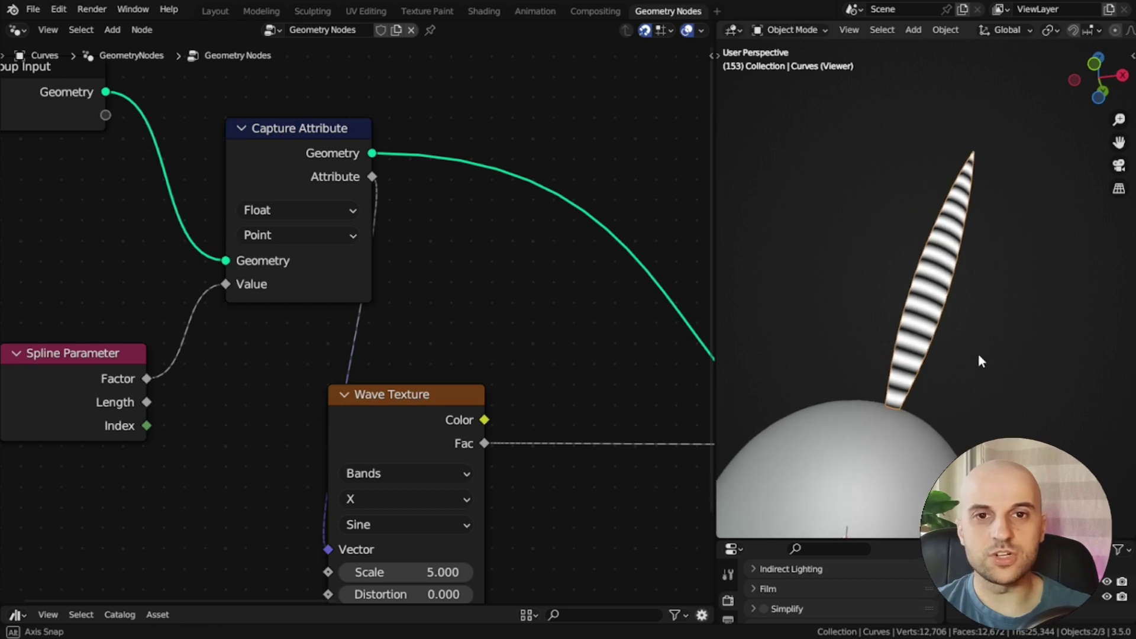
Move the Group Input, Capture Attribute and Spline Parameter nodes further away from the Wave Texture to make room between them.
{"action": "scroll", "coordinate": [520, 365], "scroll_direction": "down", "scroll_amount": 3}
{"action": "middle_click_drag", "start_coordinate": [463, 361], "coordinate": [621, 393]}
{"action": "left_click_drag", "start_coordinate": [500, 445], "coordinate": [333, 205]}
{"action": "middle_click_drag", "start_coordinate": [377, 332], "coordinate": [442, 340]}
{"action": "key", "text": "g"}
{"action": "left_click", "coordinate": [295, 357]}
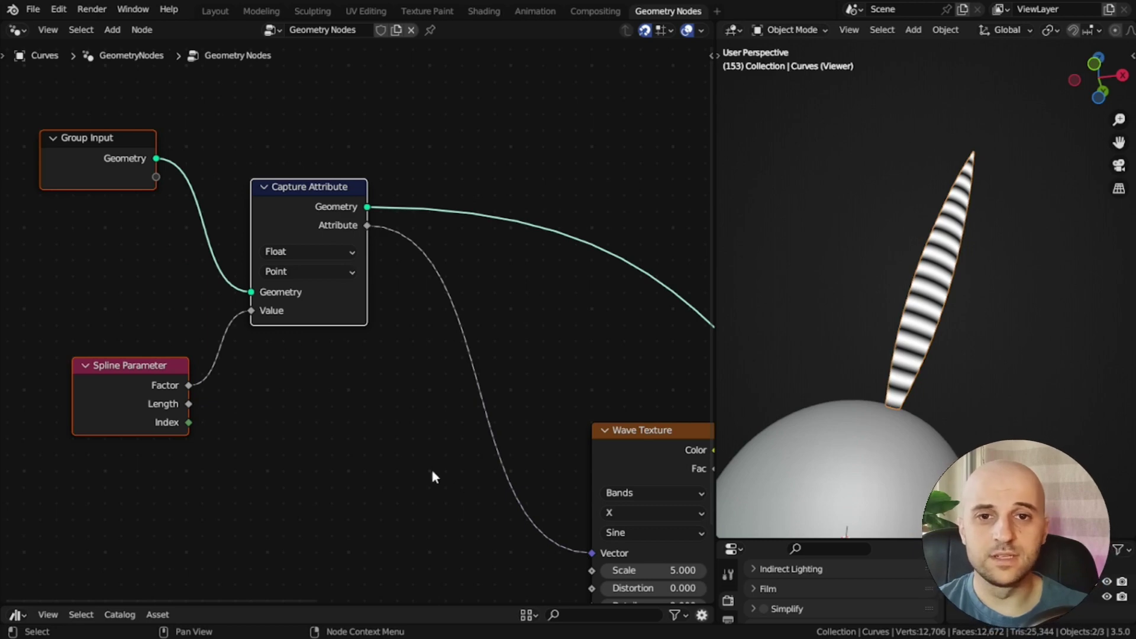
Insert a Combine XYZ node before the Wave Texture's Vector, with the captured Attribute feeding its X input.
{"action": "left_click_drag", "start_coordinate": [367, 226], "coordinate": [400, 450]}
{"action": "type", "text": "com"}
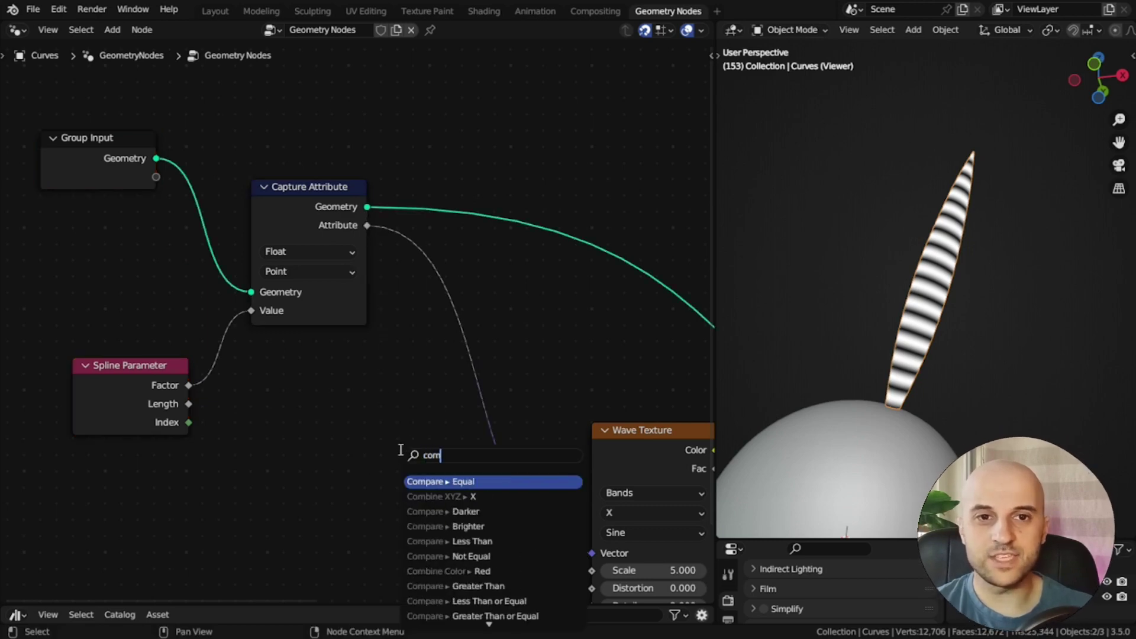
{"action": "type", "text": "b"}
{"action": "key", "text": "Return"}
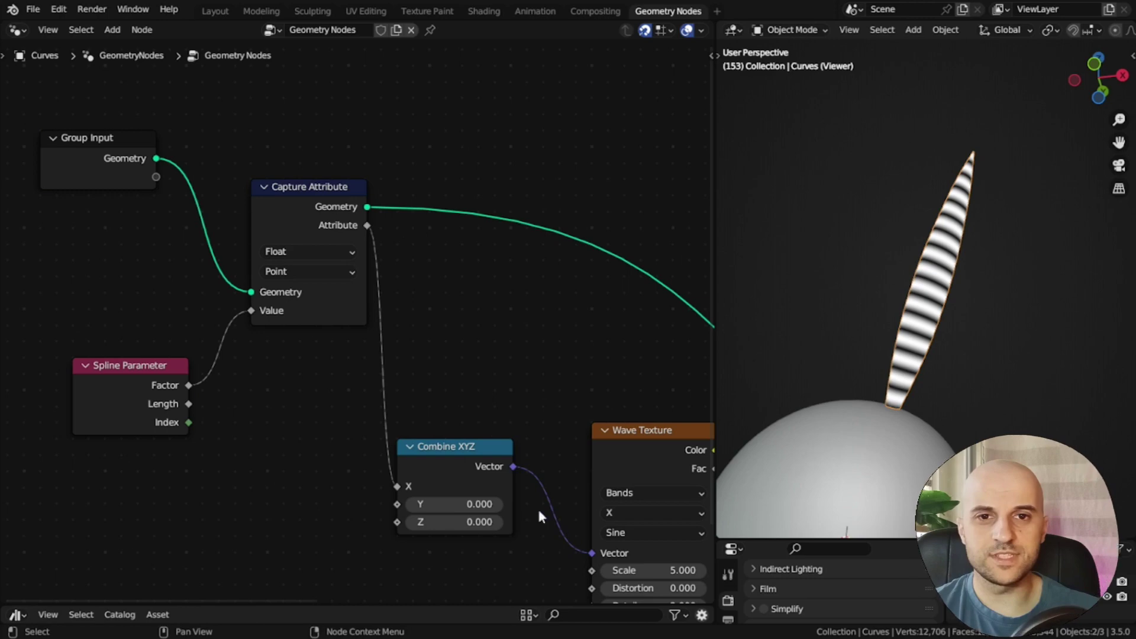
{"action": "left_click_drag", "start_coordinate": [459, 448], "coordinate": [508, 431]}
{"action": "scroll", "coordinate": [445, 395], "scroll_direction": "up", "scroll_amount": 6}
{"action": "middle_click_drag", "start_coordinate": [445, 395], "coordinate": [300, 264]}
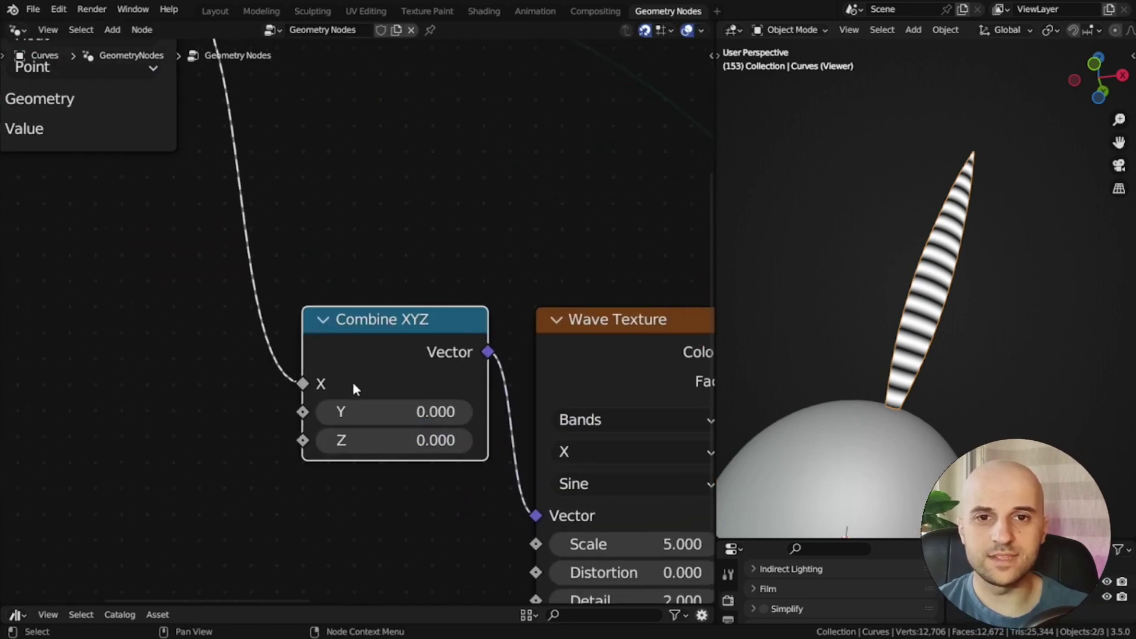
{"action": "scroll", "coordinate": [460, 415], "scroll_direction": "down", "scroll_amount": 4}
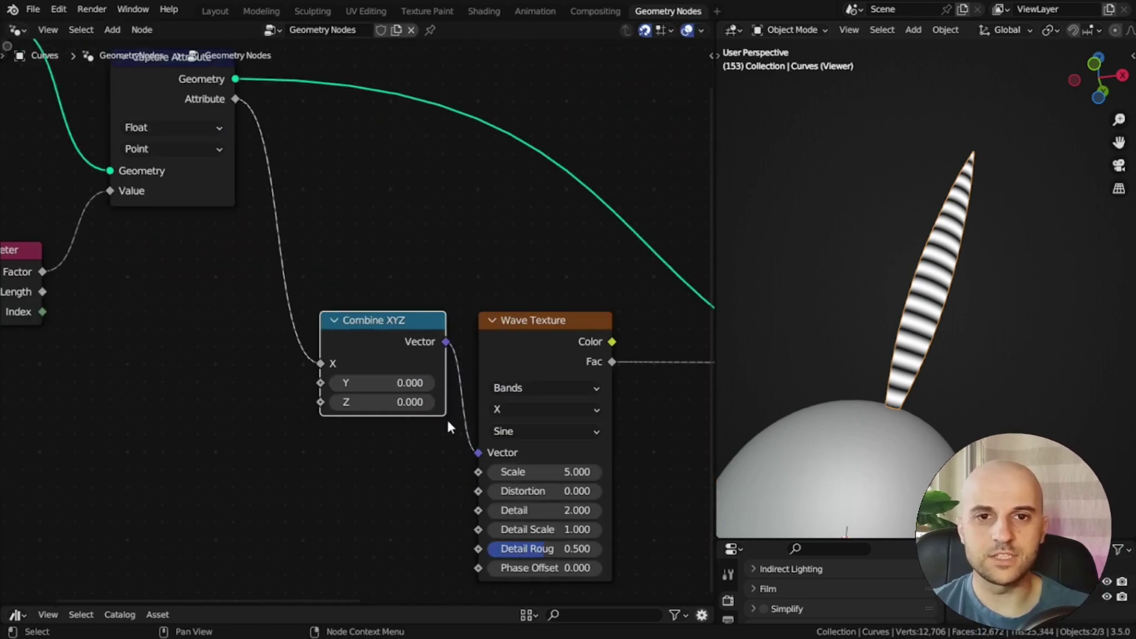
Set the Wave Texture's Scale to 3.250 and its Detail, Detail Scale and Detail Roughness to 0.
{"action": "left_click", "coordinate": [537, 348]}
{"action": "middle_click_drag", "start_coordinate": [552, 379], "coordinate": [427, 286]}
{"action": "scroll", "coordinate": [420, 293], "scroll_direction": "up", "scroll_amount": 4}
{"action": "scroll", "coordinate": [454, 350], "scroll_direction": "up", "scroll_amount": 3}
{"action": "scroll", "coordinate": [454, 353], "scroll_direction": "up", "scroll_amount": 1}
{"action": "middle_click_drag", "start_coordinate": [441, 346], "coordinate": [397, 242]}
{"action": "left_click_drag", "start_coordinate": [411, 323], "coordinate": [420, 323]}
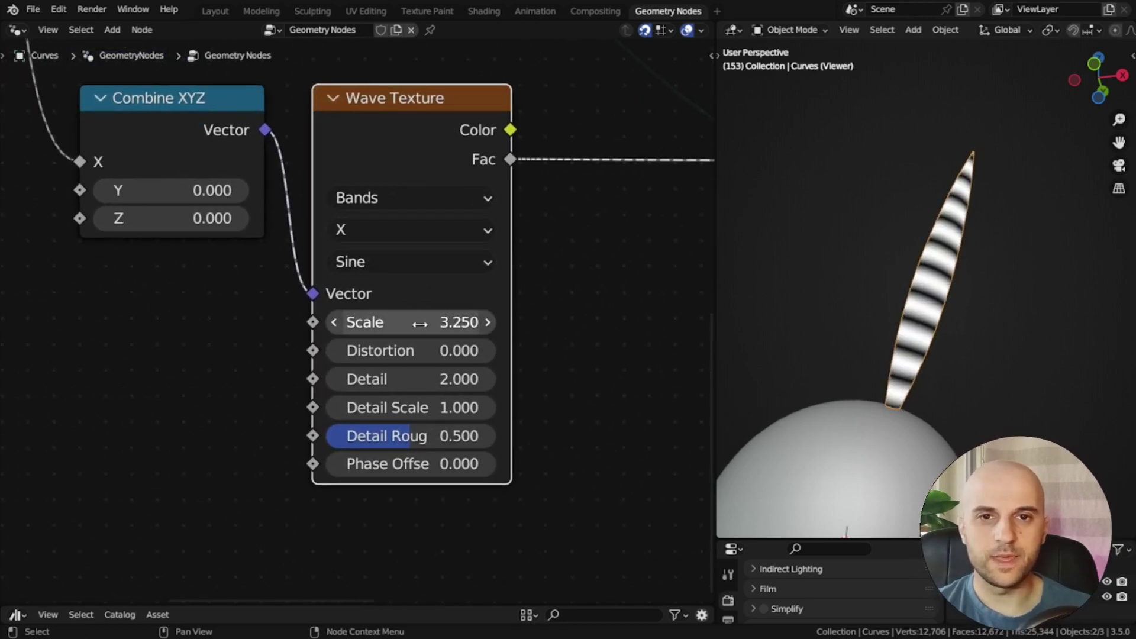
{"action": "key", "text": "Return"}
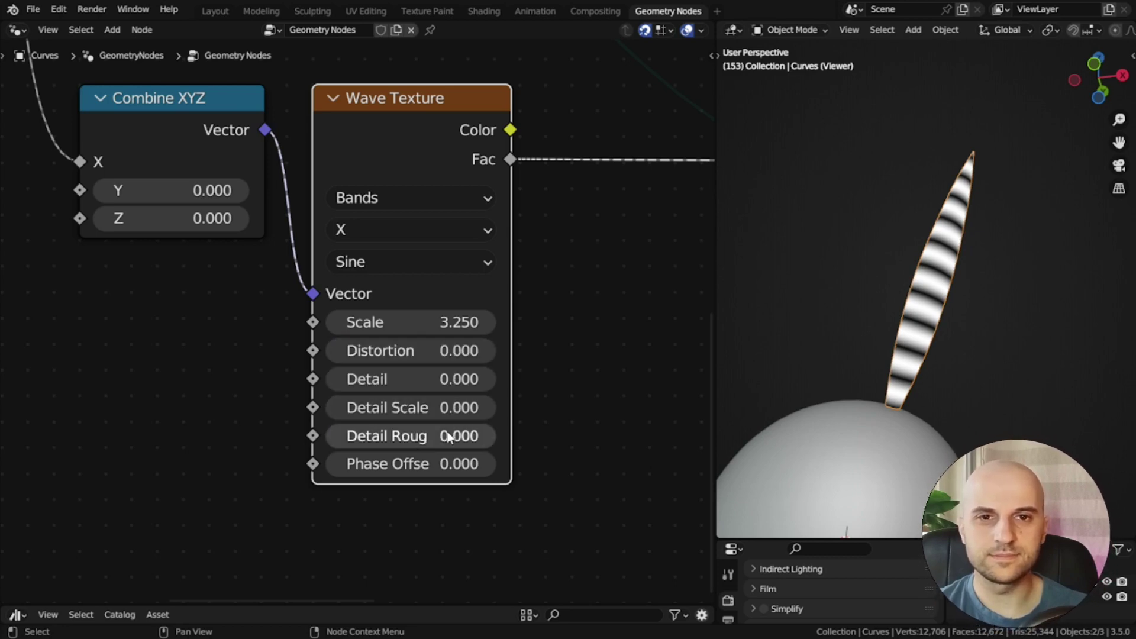
Try animating the Wave Texture's Phase Offset from 0 on frame 1 to 180 on frame 250, and clear its keyframes.
{"action": "middle_click_drag", "start_coordinate": [450, 453], "coordinate": [510, 384]}
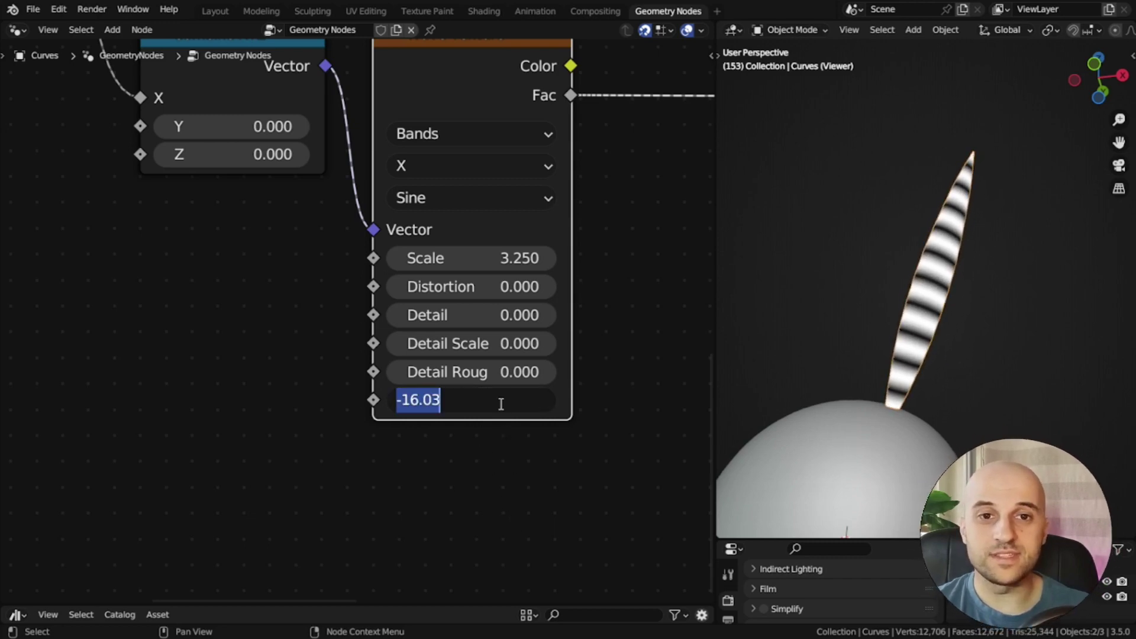
{"action": "type", "text": "0"}
{"action": "key", "text": "Return"}
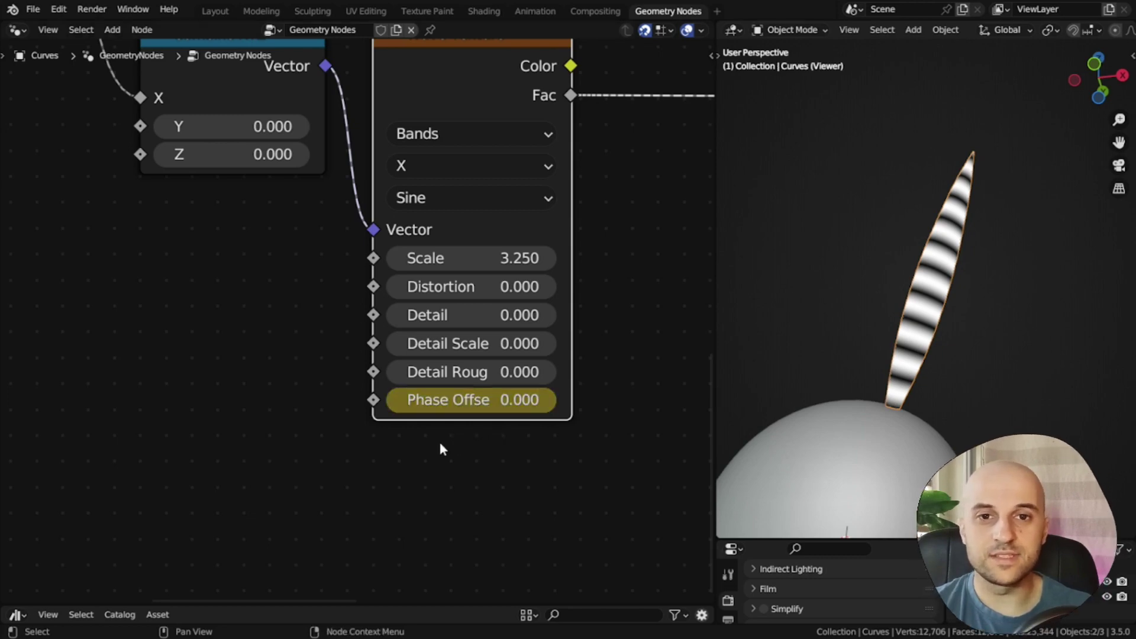
{"action": "key", "text": "shift+Right"}
{"action": "left_click_drag", "start_coordinate": [467, 400], "coordinate": [515, 400]}
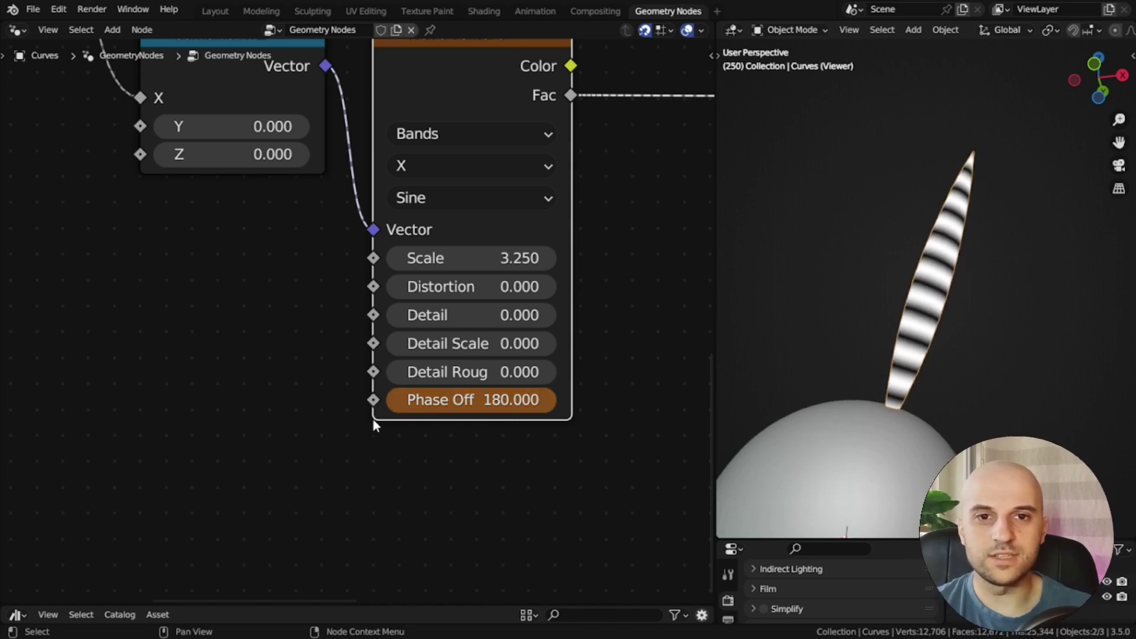
{"action": "key", "text": "space"}
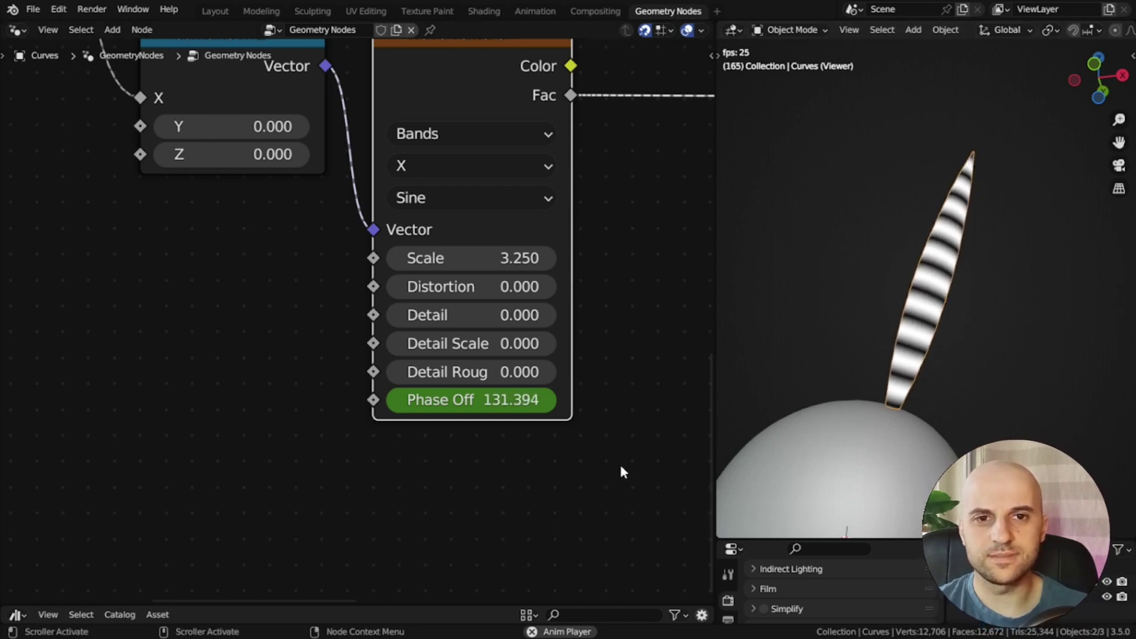
{"action": "right_click", "coordinate": [481, 401]}
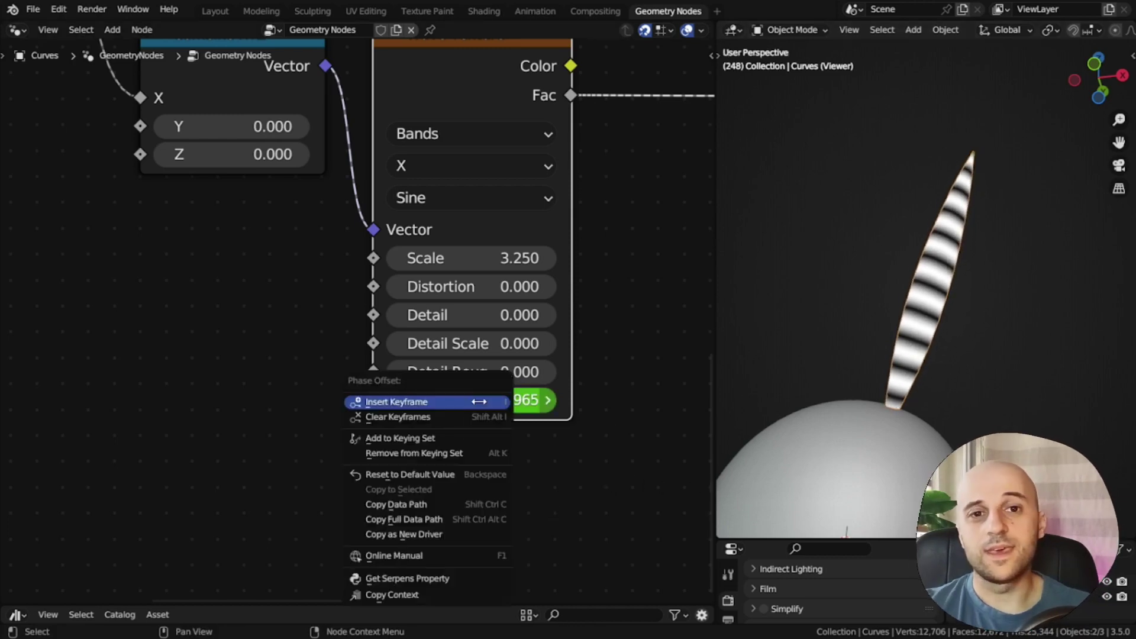
{"action": "left_click", "coordinate": [467, 418]}
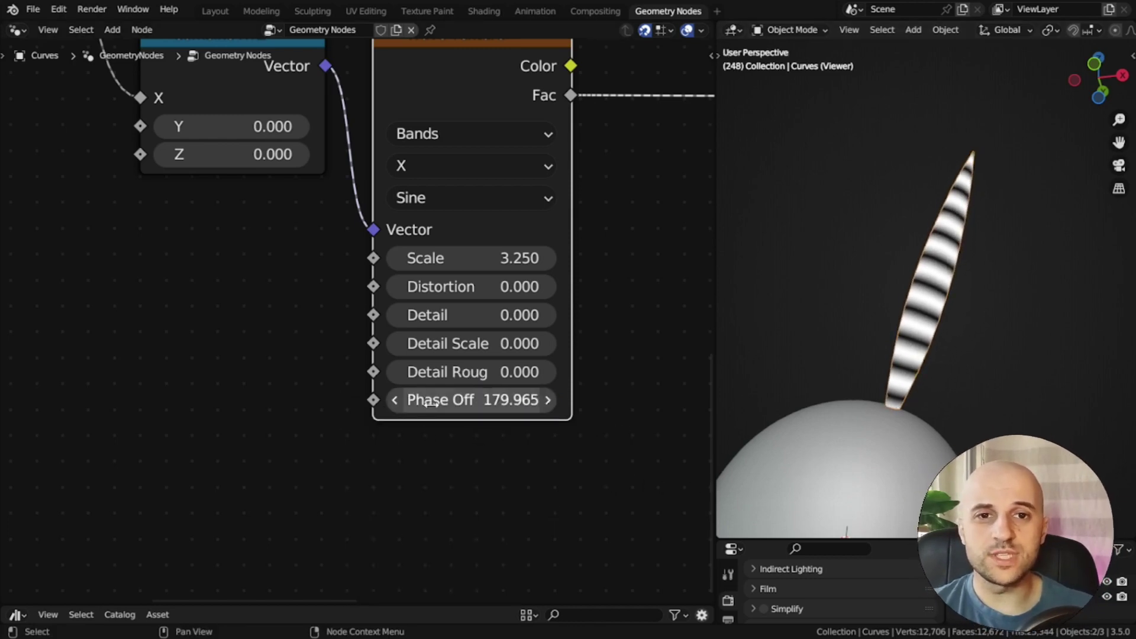
Add a Scene Time node, connect its Frame output to the Wave Texture's Phase Offset and play the animation.
{"action": "left_click_drag", "start_coordinate": [287, 353], "coordinate": [271, 339]}
{"action": "type", "text": "sec"}
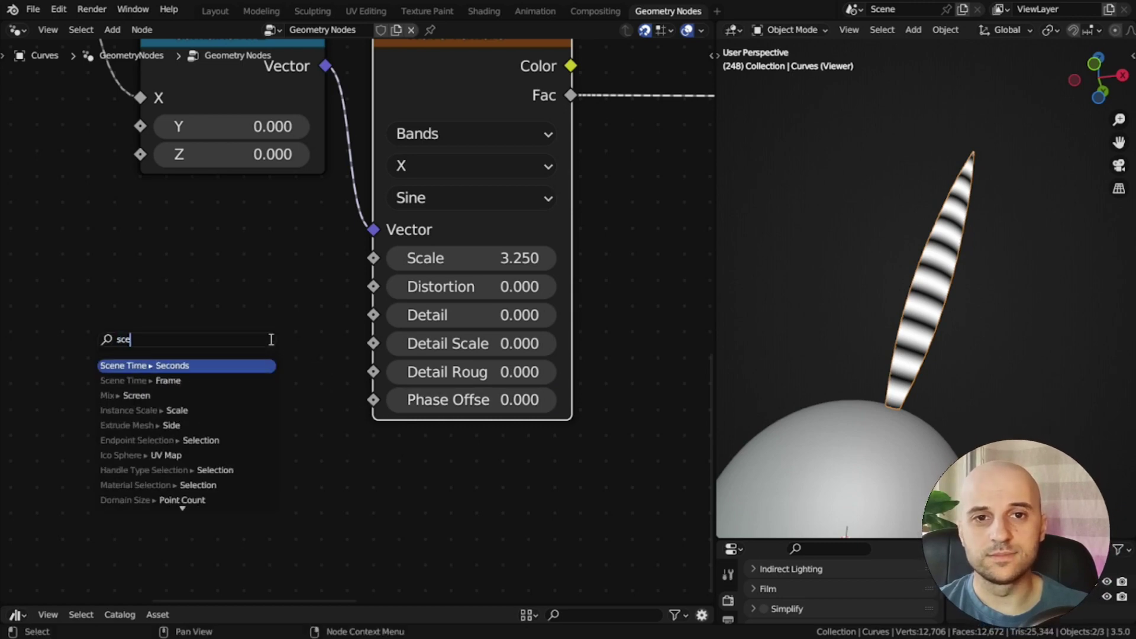
{"action": "key", "text": "Return"}
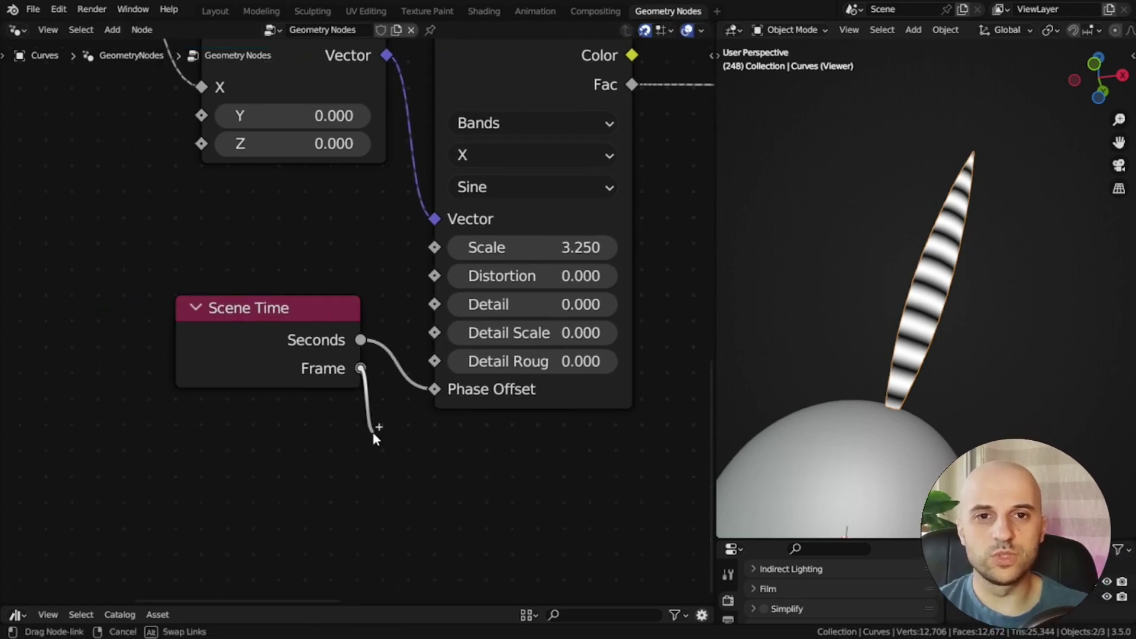
{"action": "left_click_drag", "start_coordinate": [375, 438], "coordinate": [435, 389]}
{"action": "key", "text": "space"}
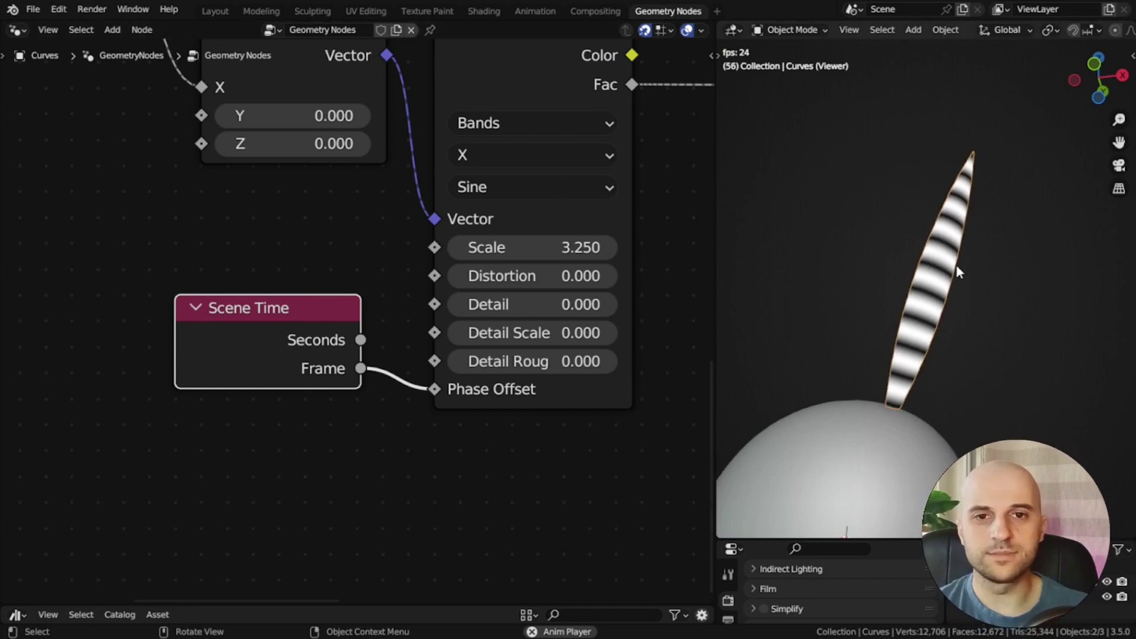
Insert a Multiply node with a negative factor between Scene Time's Frame and Phase Offset, and collapse it above Scene Time.
{"action": "middle_click_drag", "start_coordinate": [335, 422], "coordinate": [444, 426]}
{"action": "scroll", "coordinate": [295, 402], "scroll_direction": "down", "scroll_amount": 2}
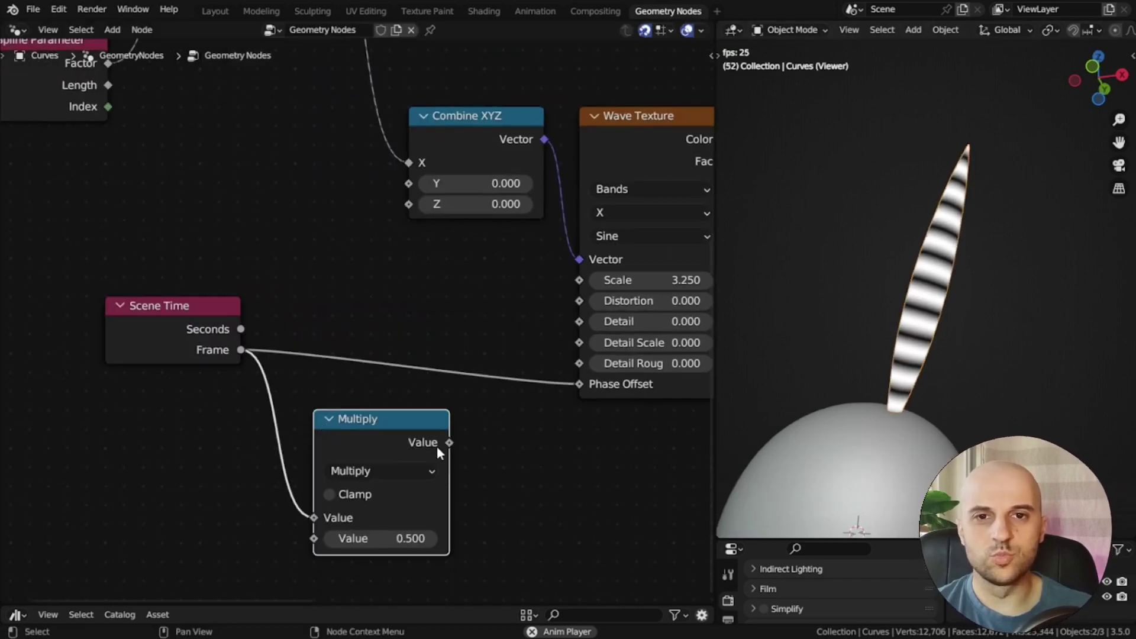
{"action": "left_click_drag", "start_coordinate": [450, 443], "coordinate": [579, 384]}
{"action": "double_click", "coordinate": [412, 538]}
{"action": "key", "text": "BackSpace"}
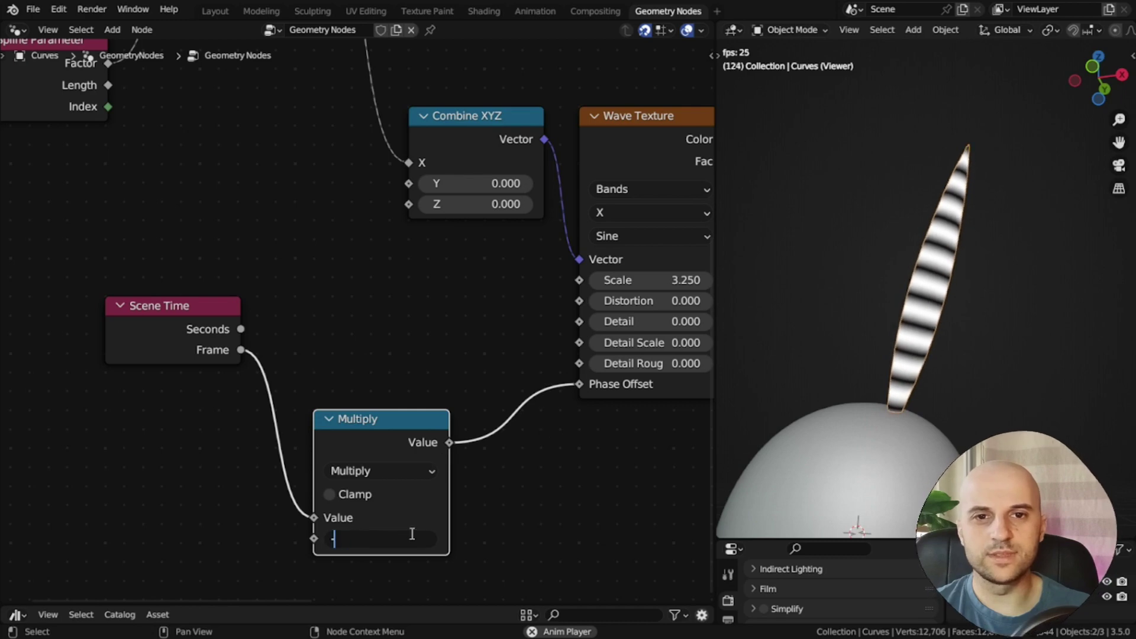
{"action": "left_click_drag", "start_coordinate": [387, 428], "coordinate": [451, 310]}
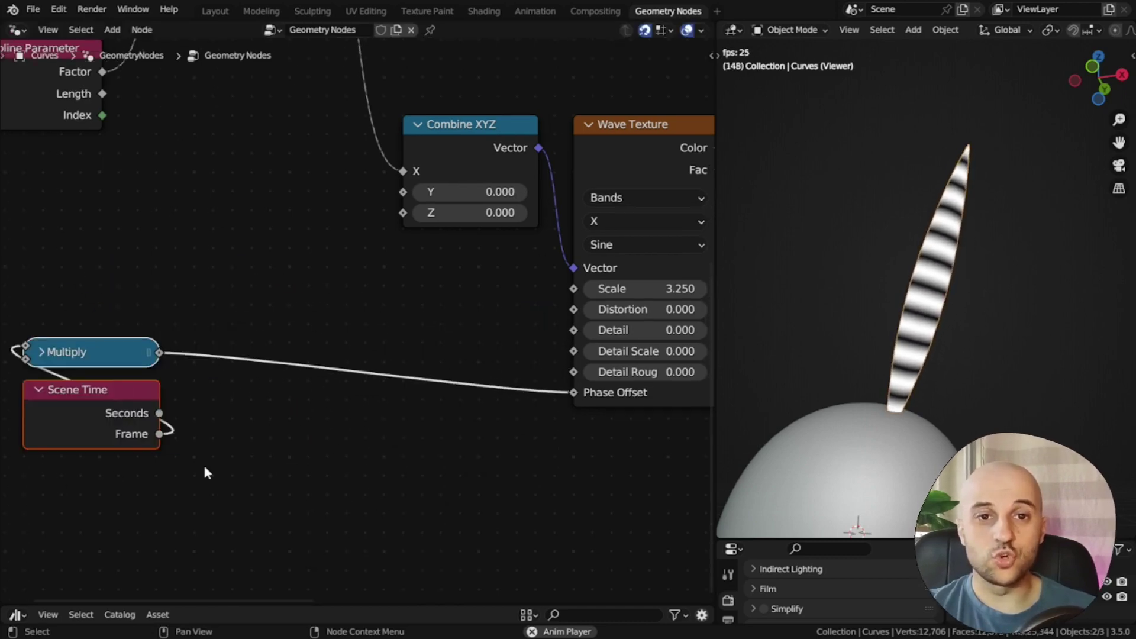
Insert a second Multiply node between the collapsed Multiply and the Wave Texture's Phase Offset.
{"action": "left_click_drag", "start_coordinate": [158, 353], "coordinate": [311, 459]}
{"action": "type", "text": "mul"}
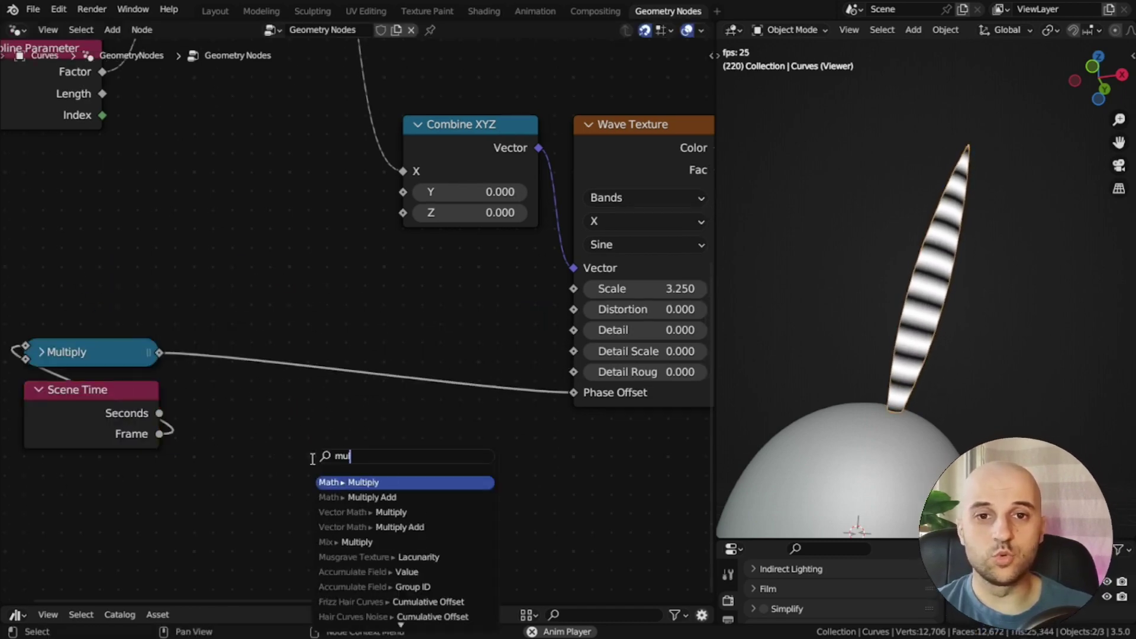
{"action": "key", "text": "Return"}
{"action": "left_click", "coordinate": [311, 460]}
{"action": "middle_click_drag", "start_coordinate": [440, 473], "coordinate": [438, 452]}
{"action": "left_click_drag", "start_coordinate": [439, 449], "coordinate": [571, 371]}
{"action": "left_click_drag", "start_coordinate": [371, 425], "coordinate": [410, 311]}
{"action": "middle_click_drag", "start_coordinate": [423, 378], "coordinate": [553, 297]}
Add a magenta Value node labelled Speed to the second Multiply's free input and set it to 0.540.
{"action": "left_click_drag", "start_coordinate": [474, 349], "coordinate": [413, 393]}
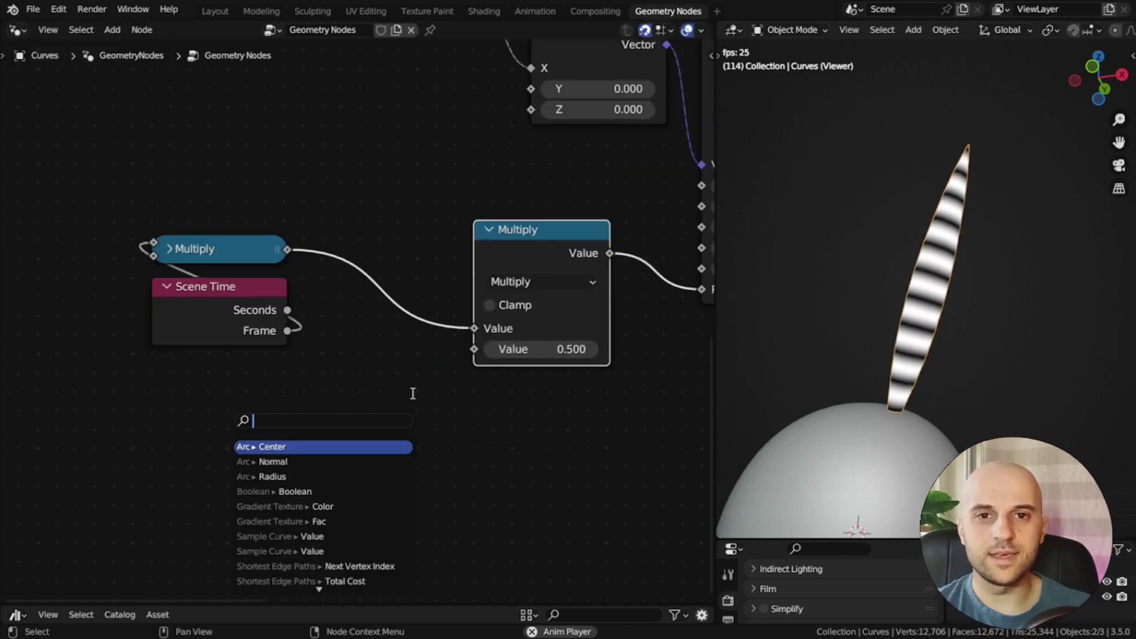
{"action": "type", "text": "val"}
{"action": "left_click", "coordinate": [341, 445]}
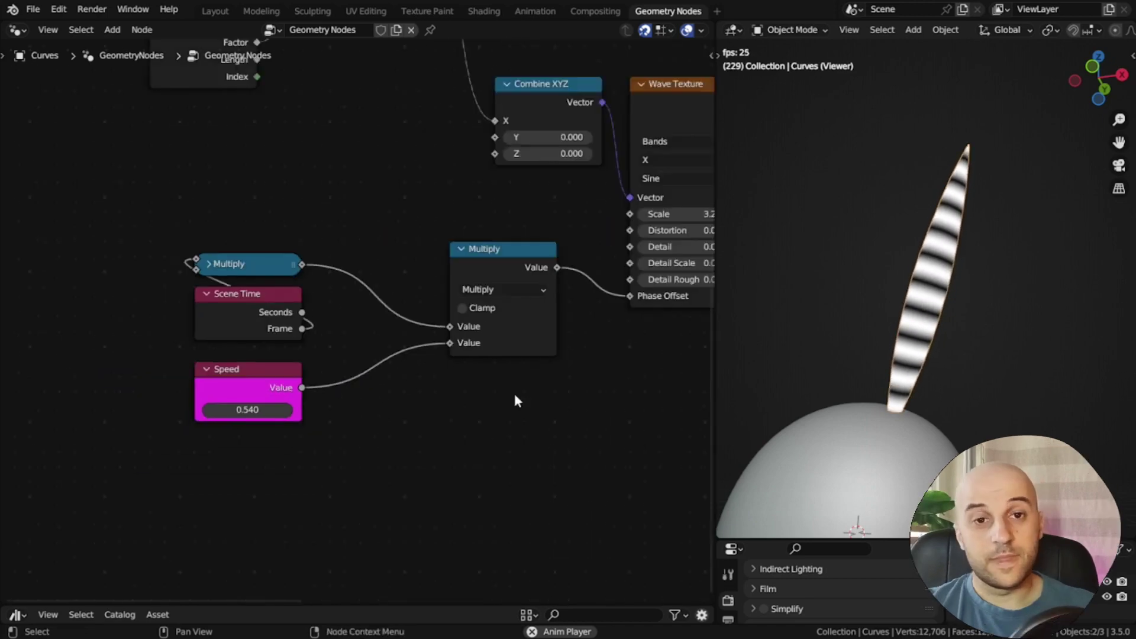
Connect a new Value node to the Wave Texture's Scale and label it Frequency.
{"action": "scroll", "coordinate": [437, 186], "scroll_direction": "up", "scroll_amount": 2}
{"action": "scroll", "coordinate": [475, 371], "scroll_direction": "up", "scroll_amount": 2}
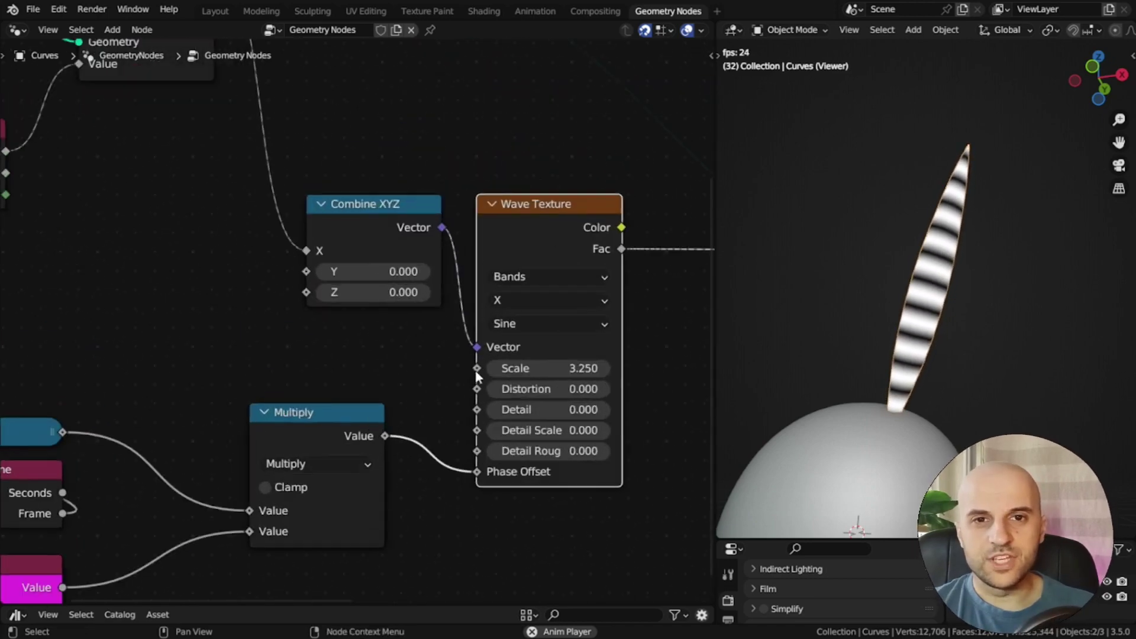
{"action": "left_click_drag", "start_coordinate": [509, 380], "coordinate": [236, 315]}
{"action": "key", "text": "Return"}
{"action": "key", "text": "F2"}
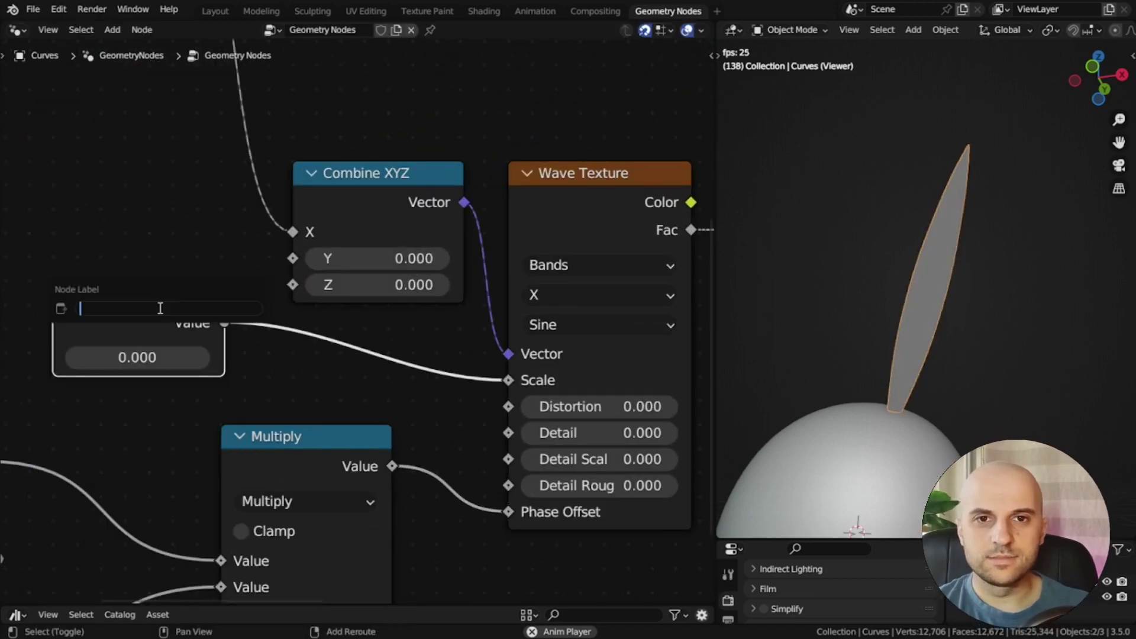
{"action": "type", "text": "Frequency"}
{"action": "key", "text": "Return"}
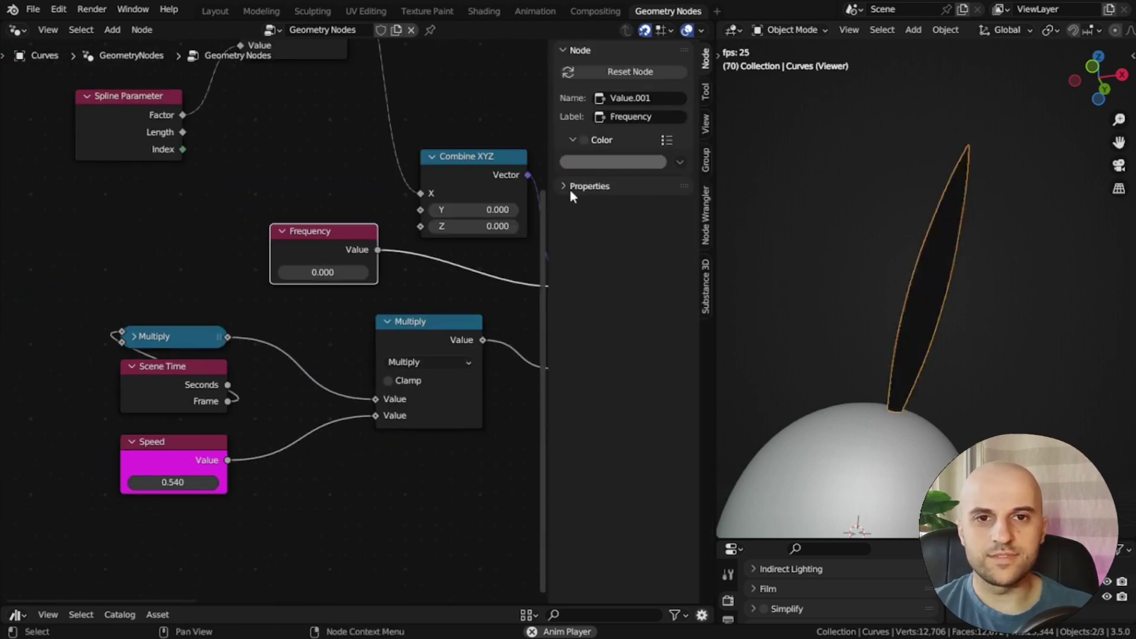
Give the Frequency node the same magenta colour as the Speed node and place it directly below Speed.
{"action": "left_click", "coordinate": [584, 140]}
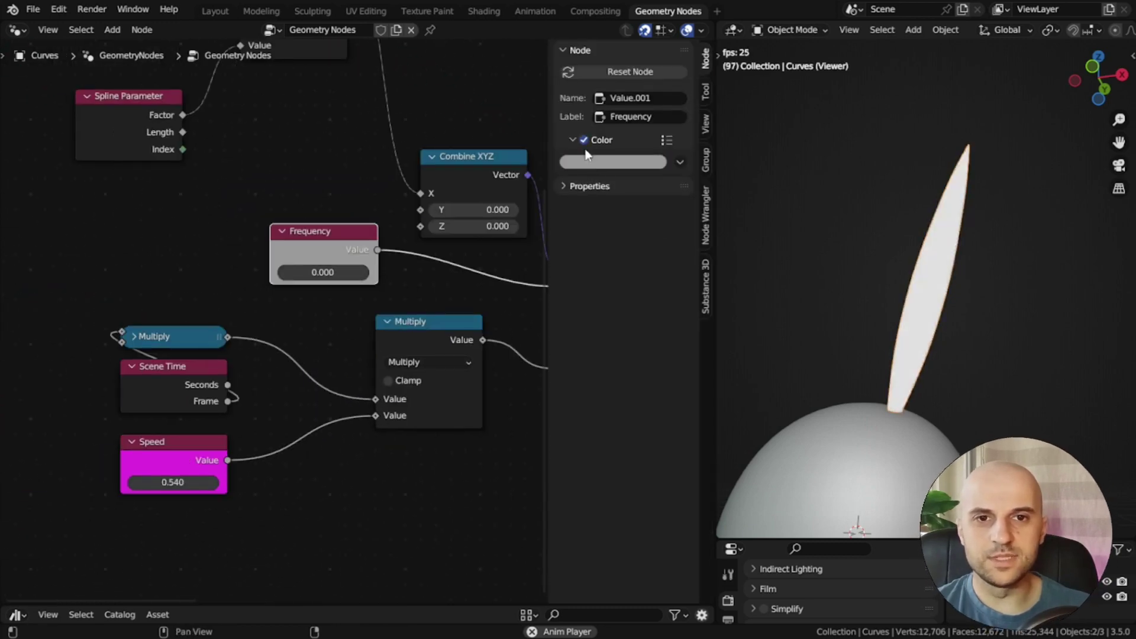
{"action": "key", "text": "ctrl+v"}
{"action": "left_click_drag", "start_coordinate": [331, 244], "coordinate": [181, 528]}
{"action": "scroll", "coordinate": [280, 381], "scroll_direction": "up", "scroll_amount": 4}
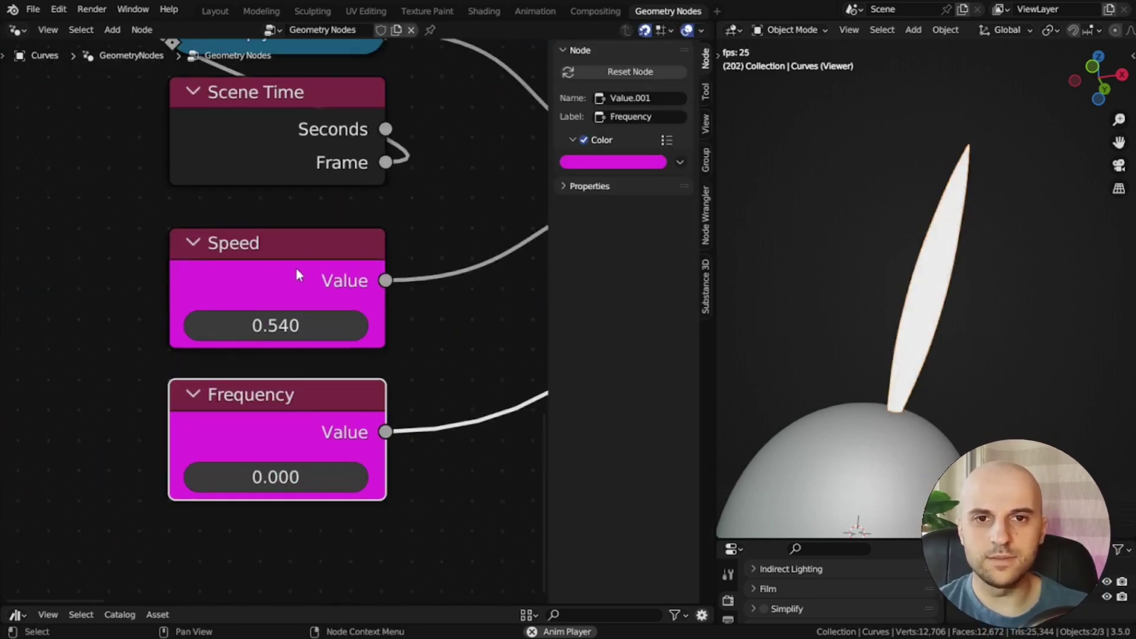
Add a Displace Hair Curves node above the Profile frame and widen it so its input names are readable.
{"action": "key", "text": "n"}
{"action": "key", "text": "Home"}
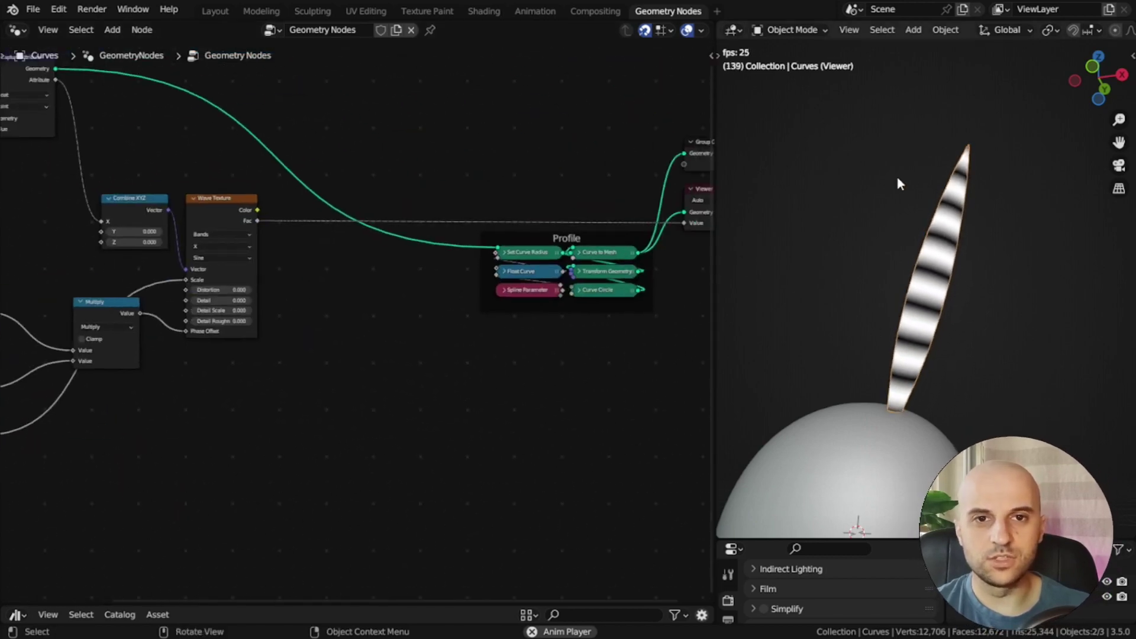
{"action": "scroll", "coordinate": [412, 335], "scroll_direction": "up", "scroll_amount": 2}
{"action": "key", "text": "shift+a"}
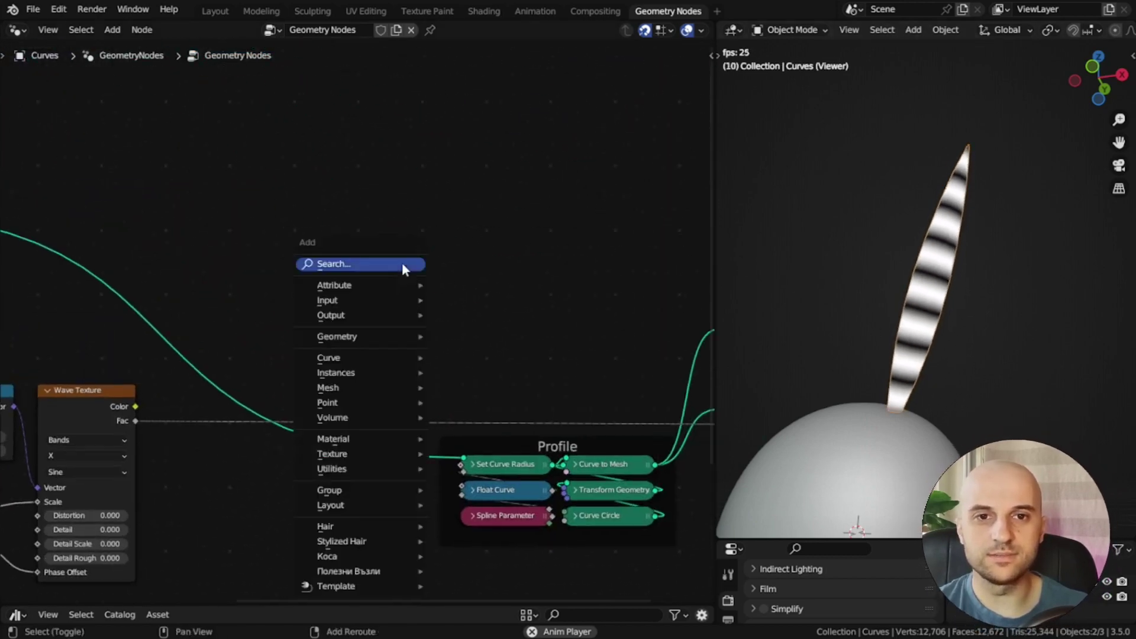
{"action": "left_click", "coordinate": [403, 263]}
{"action": "type", "text": "Displace"}
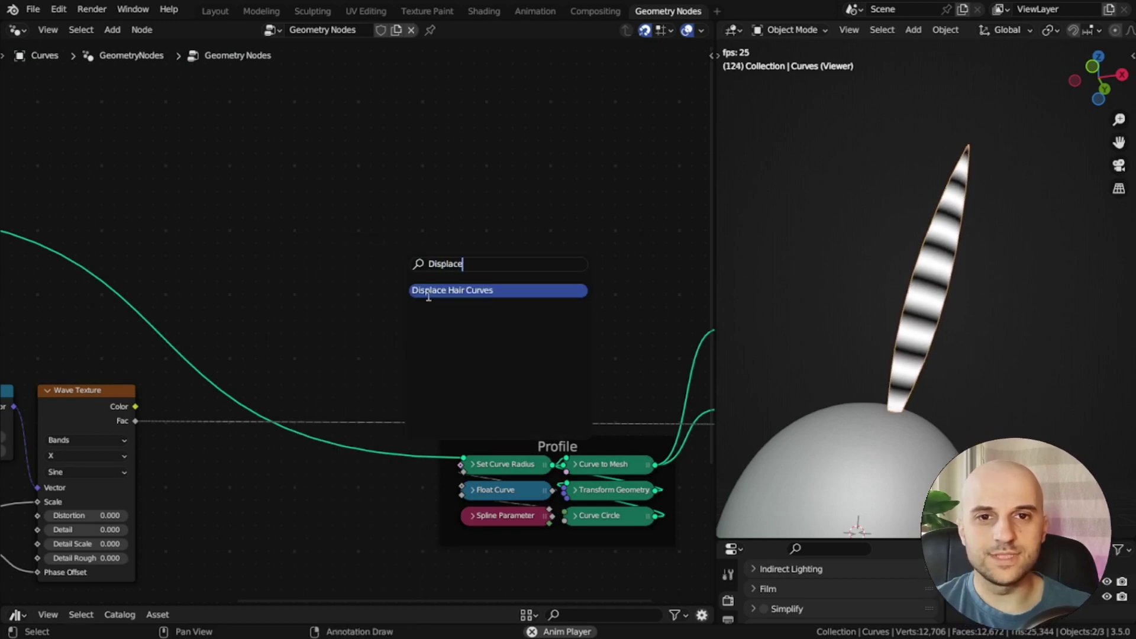
{"action": "left_click", "coordinate": [429, 290]}
{"action": "left_click", "coordinate": [385, 213]}
{"action": "scroll", "coordinate": [386, 213], "scroll_direction": "up", "scroll_amount": 3}
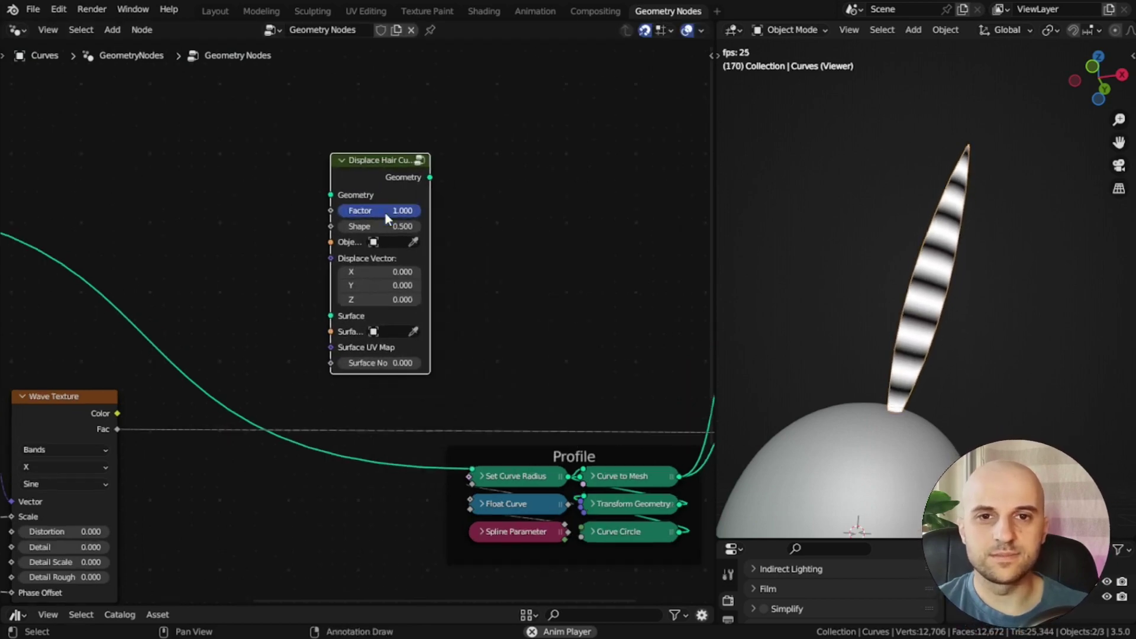
{"action": "middle_click_drag", "start_coordinate": [398, 222], "coordinate": [394, 320]}
{"action": "left_click_drag", "start_coordinate": [458, 339], "coordinate": [531, 341]}
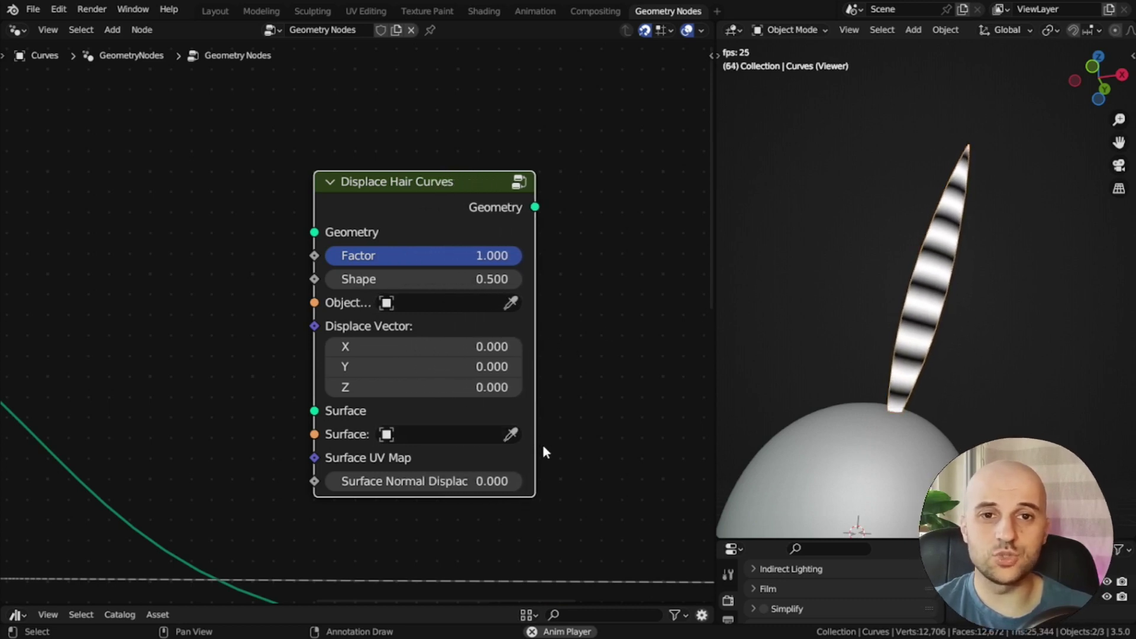
Examine the internal node network of the Displace Hair Curves group and return to the parent node tree.
{"action": "key", "text": "Tab"}
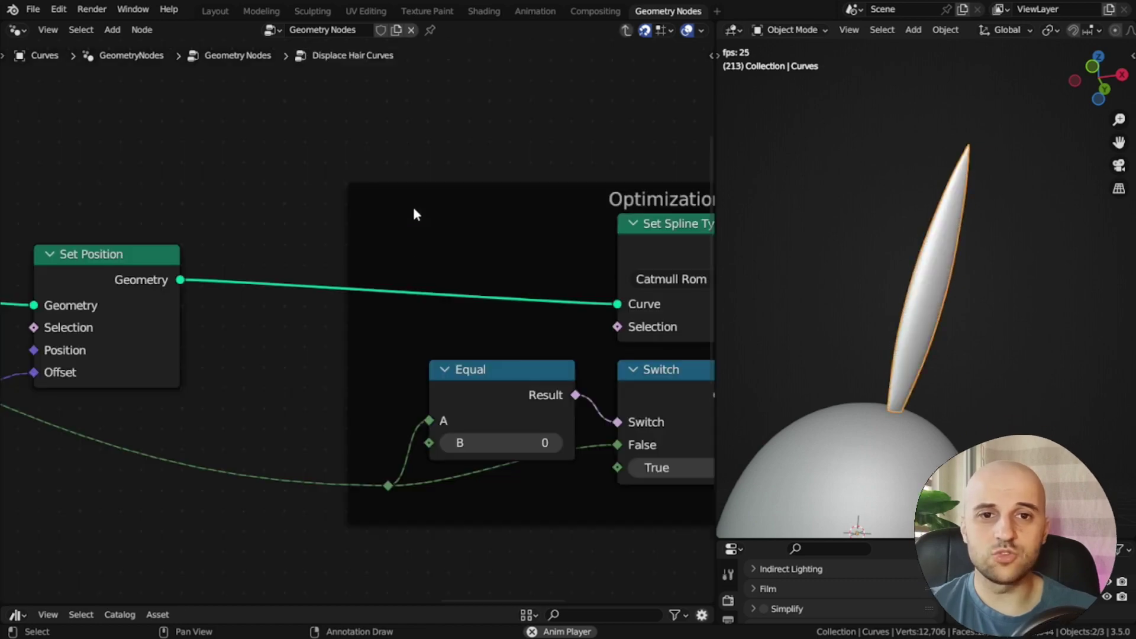
{"action": "scroll", "coordinate": [411, 204], "scroll_direction": "down", "scroll_amount": 8}
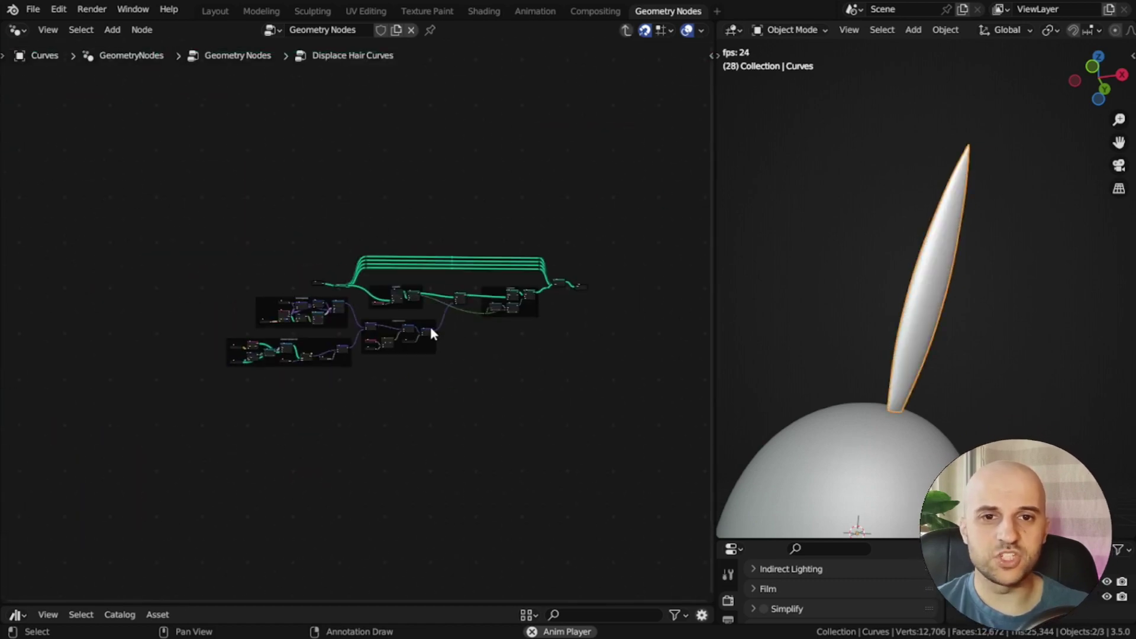
{"action": "key", "text": "Tab"}
{"action": "scroll", "coordinate": [353, 311], "scroll_direction": "up", "scroll_amount": 10}
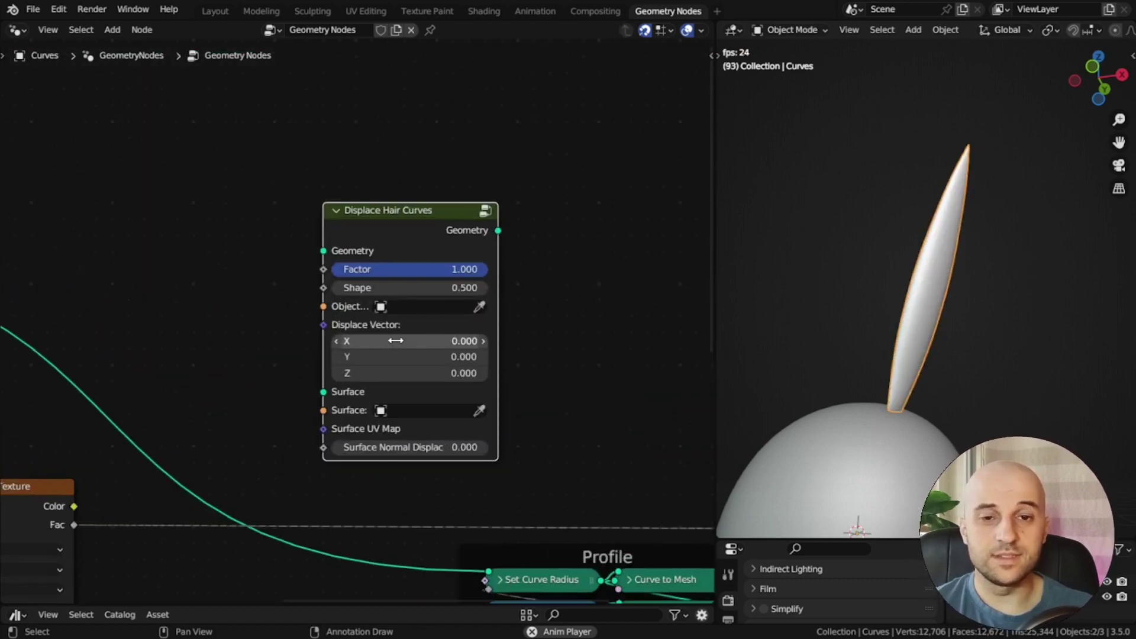
{"action": "scroll", "coordinate": [436, 337], "scroll_direction": "up", "scroll_amount": 1}
{"action": "middle_click_drag", "start_coordinate": [517, 295], "coordinate": [308, 295]}
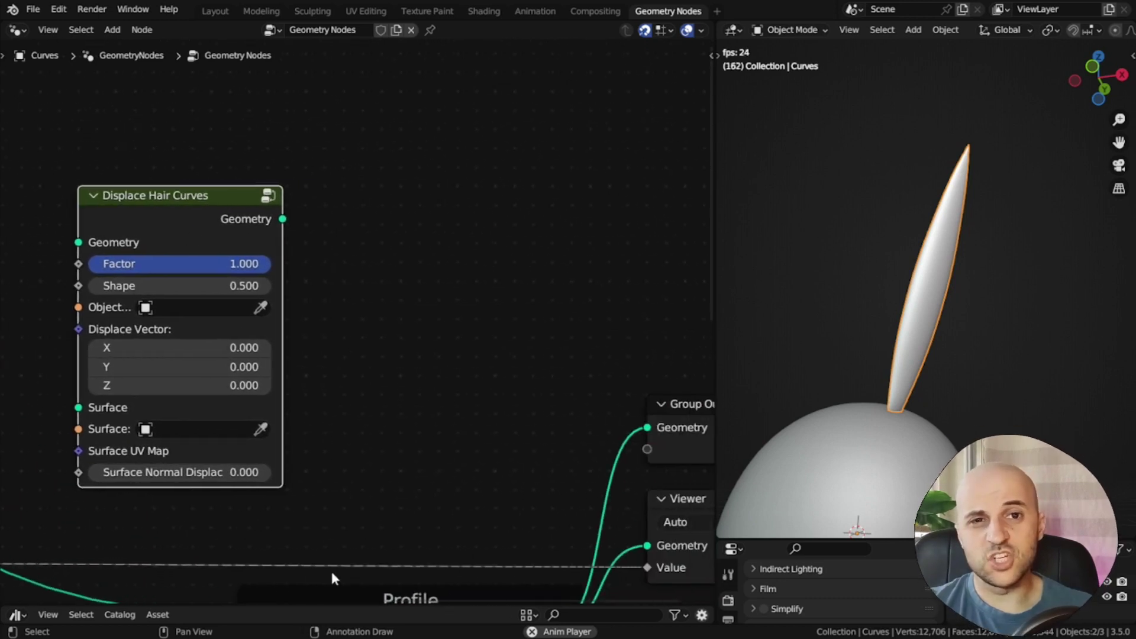
Search the Essentials asset library for "dis" and add another Displace Hair Curves node beside the existing one, widening it.
{"action": "left_click_drag", "start_coordinate": [324, 604], "coordinate": [324, 448]}
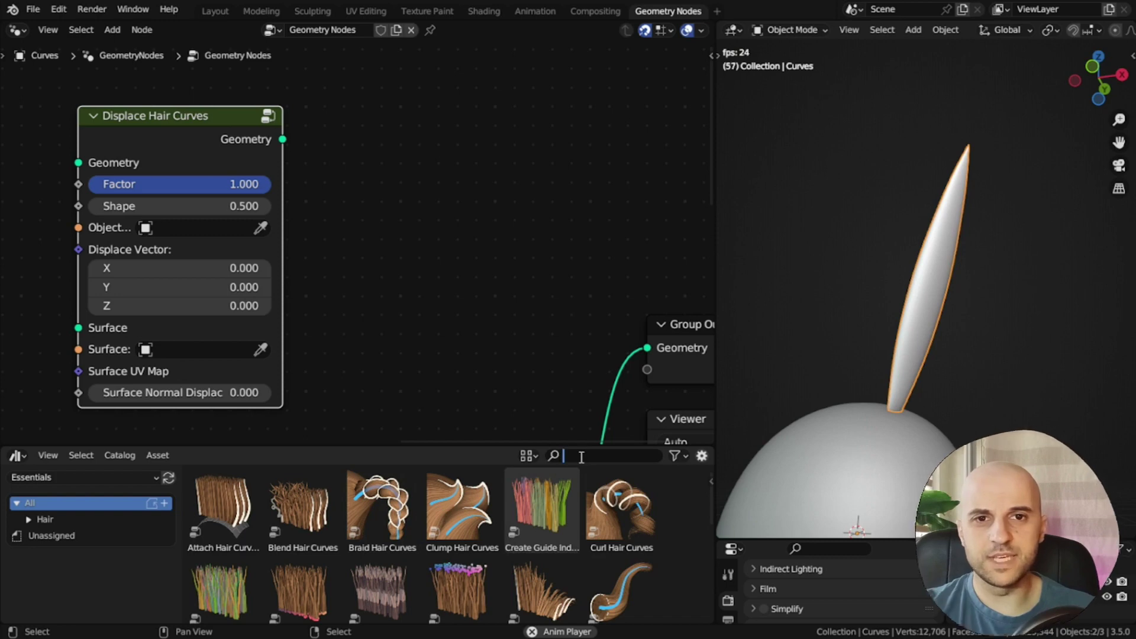
{"action": "type", "text": "dis"}
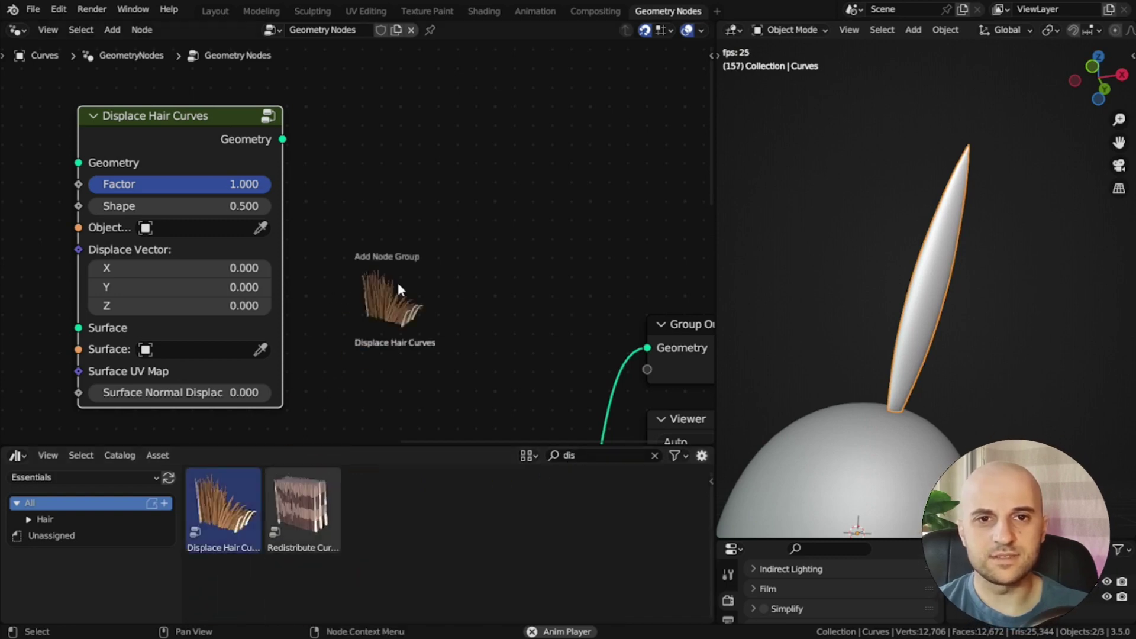
{"action": "left_click_drag", "start_coordinate": [396, 289], "coordinate": [408, 278]}
{"action": "scroll", "coordinate": [417, 196], "scroll_direction": "down", "scroll_amount": 3}
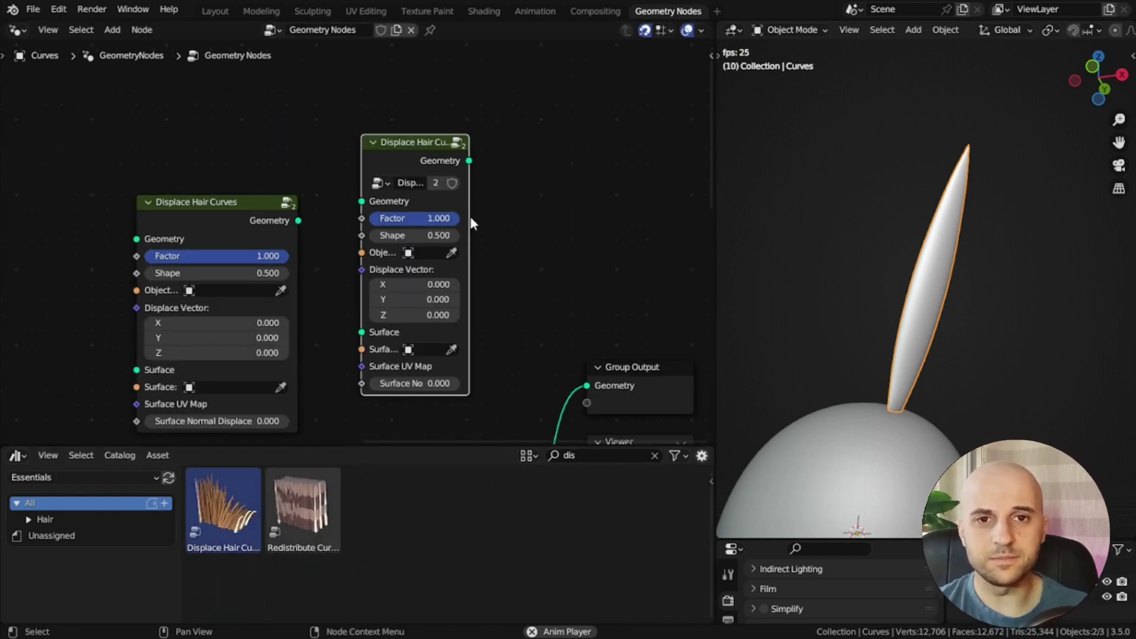
{"action": "left_click_drag", "start_coordinate": [470, 218], "coordinate": [570, 218]}
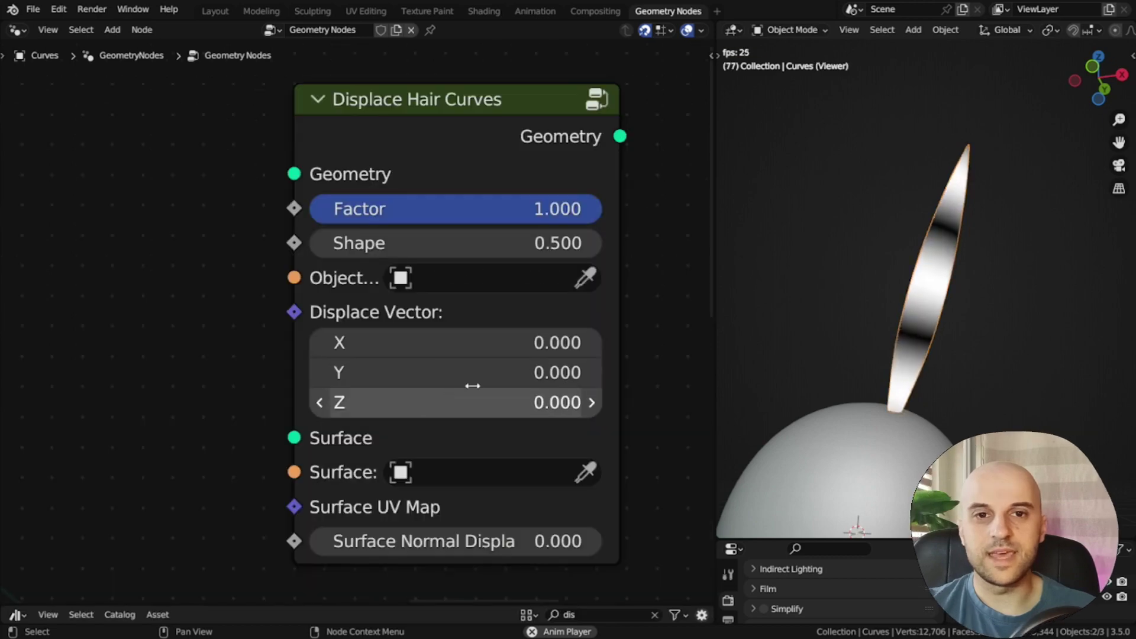
Try a Displace Vector X value of 10.000 on the Displace Hair Curves node.
{"action": "left_click_drag", "start_coordinate": [456, 342], "coordinate": [473, 343]}
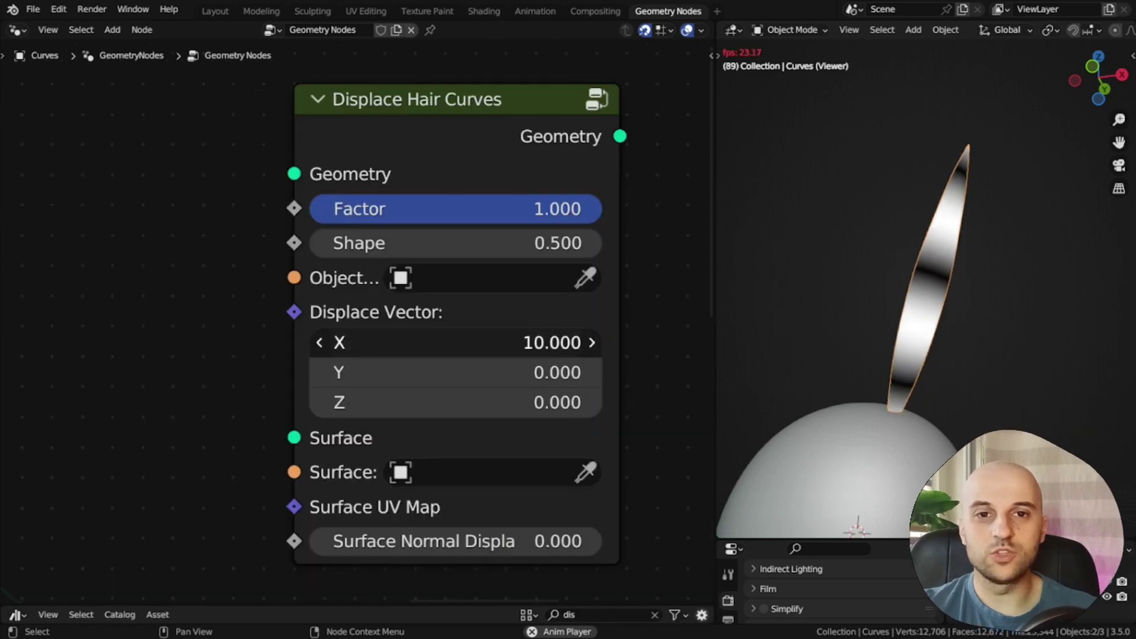
{"action": "right_click", "coordinate": [464, 333]}
{"action": "scroll", "coordinate": [464, 333], "scroll_direction": "down", "scroll_amount": 10}
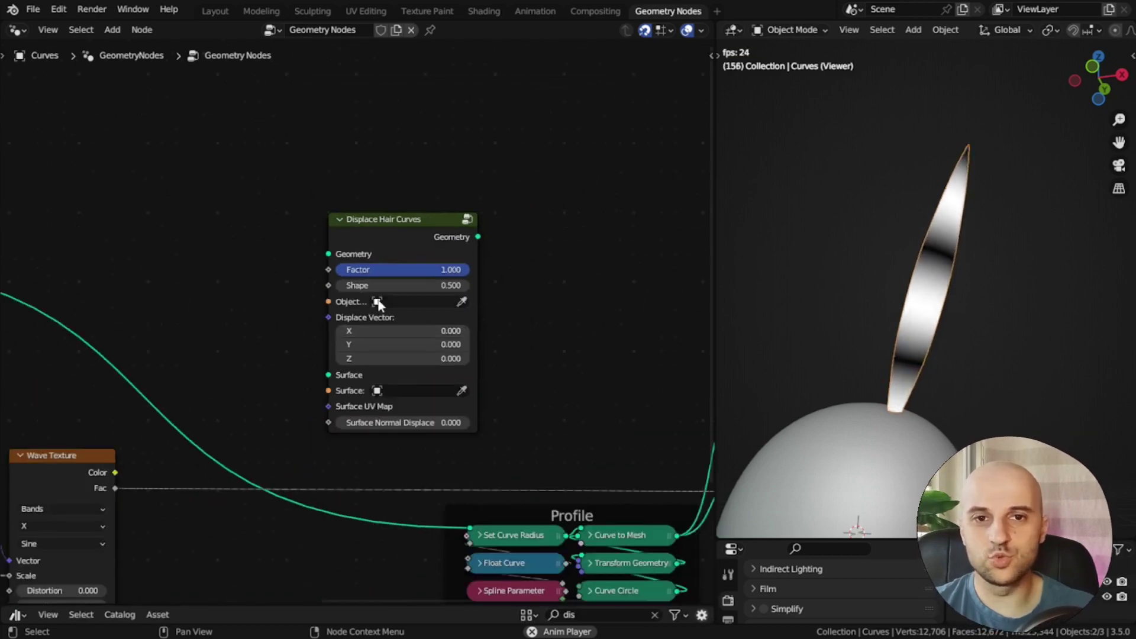
Insert the Displace Hair Curves node into the main geometry link ahead of the Profile frame's Set Curve Radius.
{"action": "middle_click_drag", "start_coordinate": [380, 305], "coordinate": [573, 306]}
{"action": "left_click", "coordinate": [586, 223]}
{"action": "left_click_drag", "start_coordinate": [588, 229], "coordinate": [324, 195]}
{"action": "middle_click_drag", "start_coordinate": [325, 195], "coordinate": [461, 89]}
{"action": "left_click_drag", "start_coordinate": [441, 78], "coordinate": [551, 133]}
{"action": "scroll", "coordinate": [482, 260], "scroll_direction": "up", "scroll_amount": 4}
{"action": "middle_click_drag", "start_coordinate": [497, 317], "coordinate": [370, 370]}
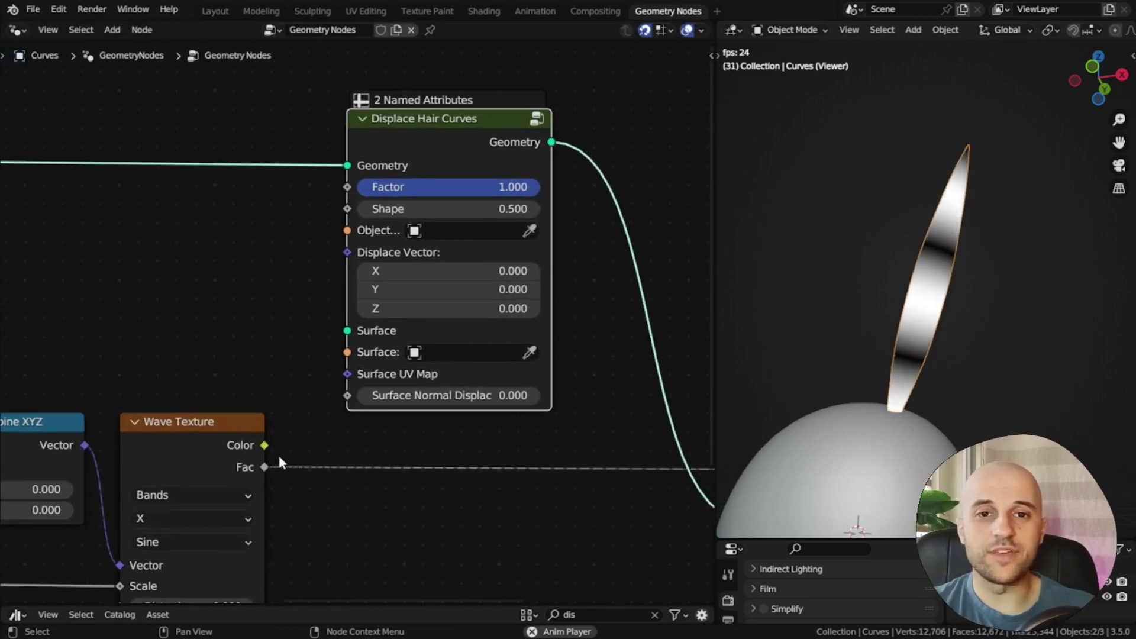
Connect the Wave Texture's Fac output to the Displace Vector of Displace Hair Curves and set its Factor to 0.240.
{"action": "left_click_drag", "start_coordinate": [265, 466], "coordinate": [290, 424]}
{"action": "left_click_drag", "start_coordinate": [338, 265], "coordinate": [345, 254]}
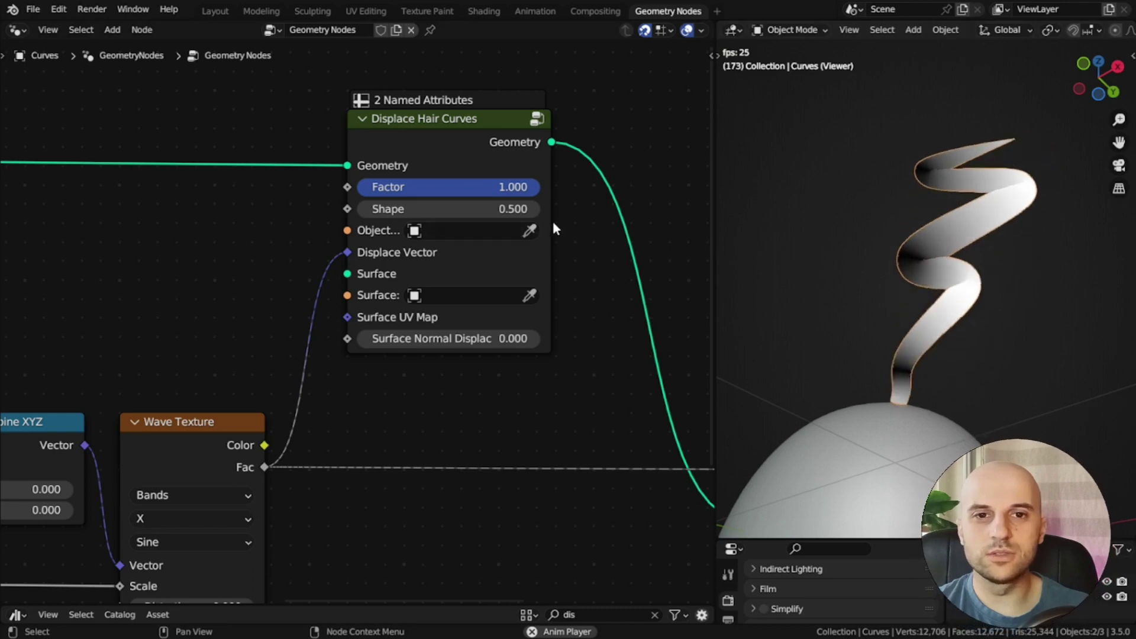
{"action": "left_click_drag", "start_coordinate": [517, 187], "coordinate": [402, 187]}
{"action": "middle_click_drag", "start_coordinate": [884, 357], "coordinate": [886, 337]}
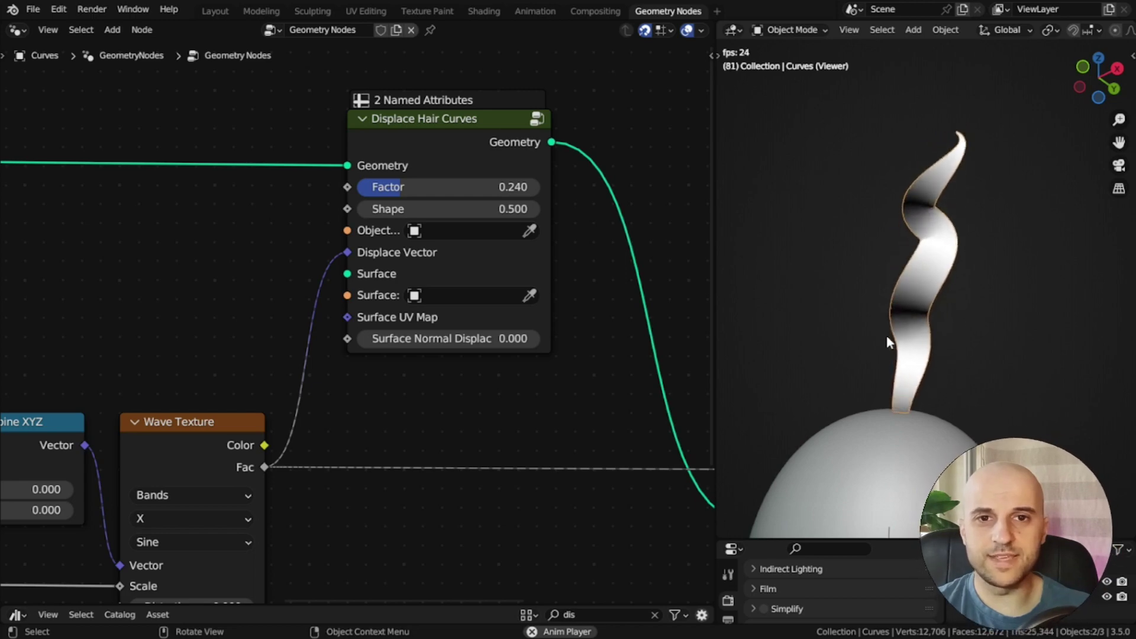
{"action": "middle_click_drag", "start_coordinate": [886, 335], "coordinate": [925, 351]}
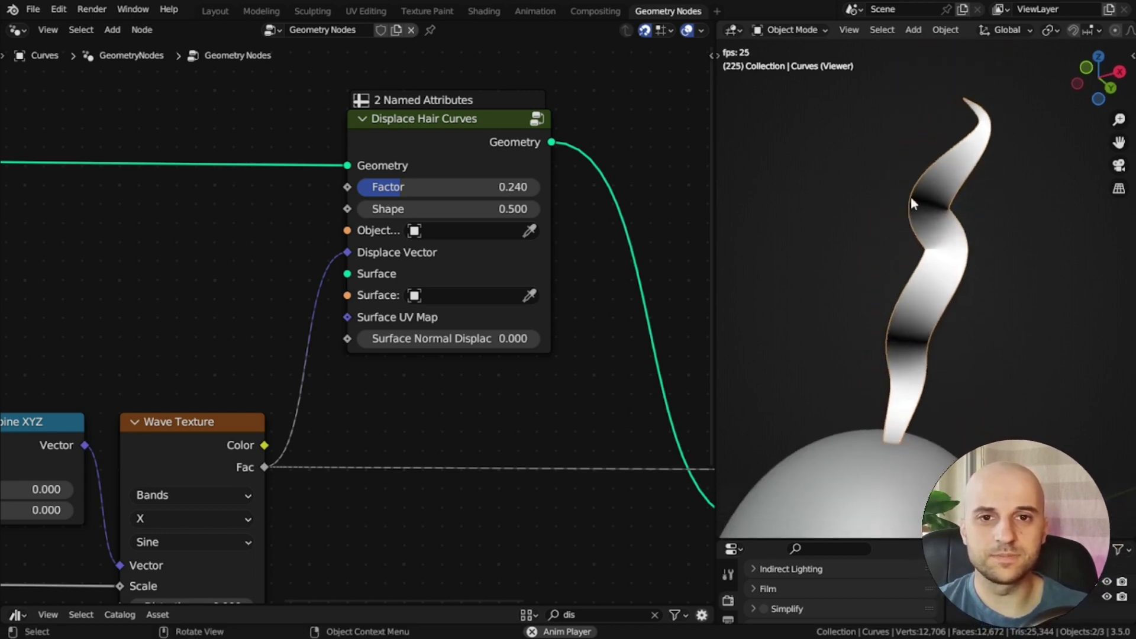
Move the nodes upstream of Displace Hair Curves further away from it to make room for another node.
{"action": "scroll", "coordinate": [280, 438], "scroll_direction": "down", "scroll_amount": 2}
{"action": "scroll", "coordinate": [279, 438], "scroll_direction": "down", "scroll_amount": 8}
{"action": "left_click_drag", "start_coordinate": [426, 472], "coordinate": [177, 258]}
{"action": "left_click_drag", "start_coordinate": [368, 424], "coordinate": [268, 434]}
Add a Multiply node between the Wave Texture's Fac output and the Displace Vector input of Displace Hair Curves.
{"action": "scroll", "coordinate": [437, 360], "scroll_direction": "up", "scroll_amount": 8}
{"action": "left_click_drag", "start_coordinate": [175, 398], "coordinate": [284, 304]}
{"action": "type", "text": "mul"}
{"action": "key", "text": "Return"}
{"action": "left_click", "coordinate": [321, 259]}
{"action": "left_click_drag", "start_coordinate": [418, 272], "coordinate": [523, 213]}
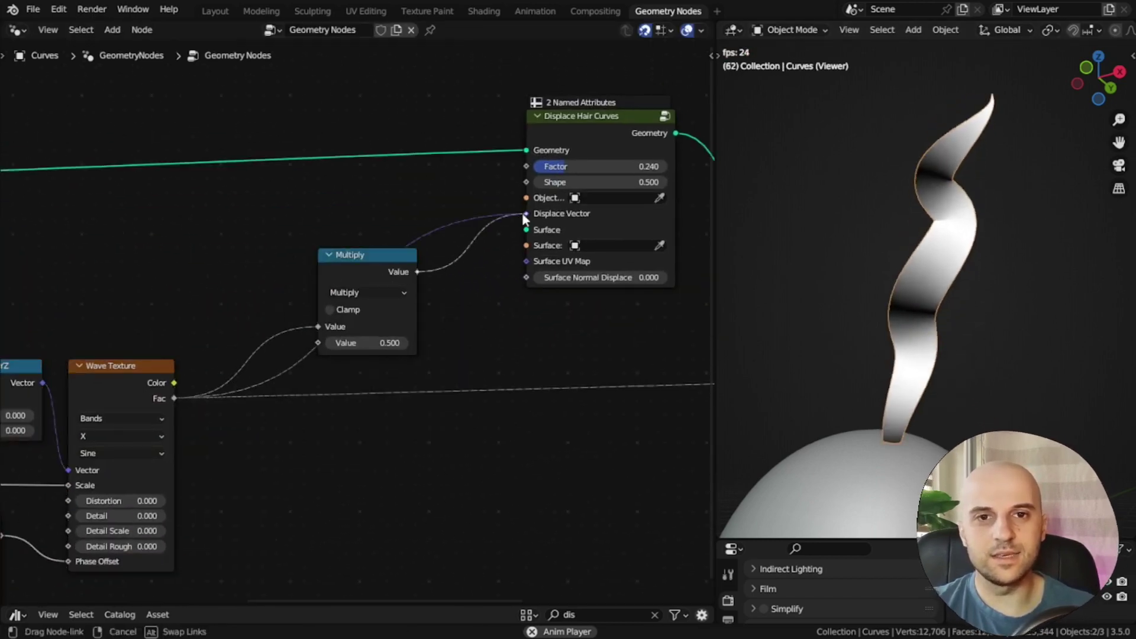
{"action": "scroll", "coordinate": [354, 343], "scroll_direction": "up", "scroll_amount": 3}
{"action": "middle_click_drag", "start_coordinate": [354, 343], "coordinate": [469, 259]}
{"action": "left_click_drag", "start_coordinate": [482, 237], "coordinate": [570, 204]}
Connect a new Value node to the free input of this Multiply node and label it Strength.
{"action": "left_click_drag", "start_coordinate": [517, 223], "coordinate": [451, 403]}
{"action": "type", "text": "val"}
{"action": "key", "text": "Return"}
{"action": "left_click", "coordinate": [449, 401]}
{"action": "key", "text": "F2"}
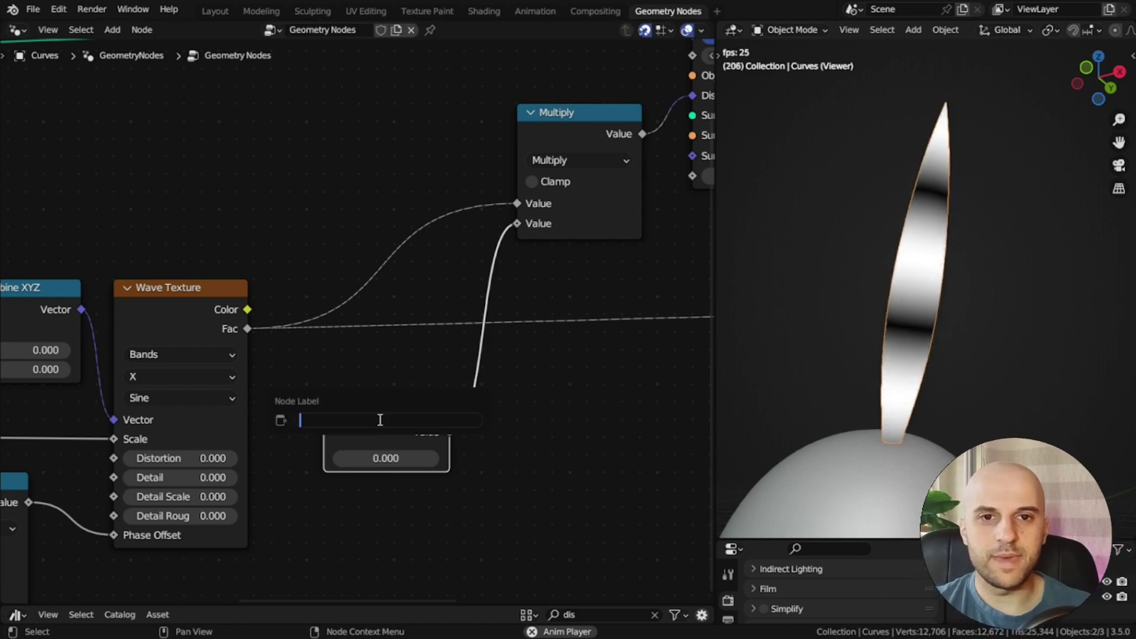
{"action": "type", "text": "Strength"}
{"action": "key", "text": "Return"}
Place the Strength node above Frequency in the same magenta colour and set its value to 0.890.
{"action": "key", "text": "n"}
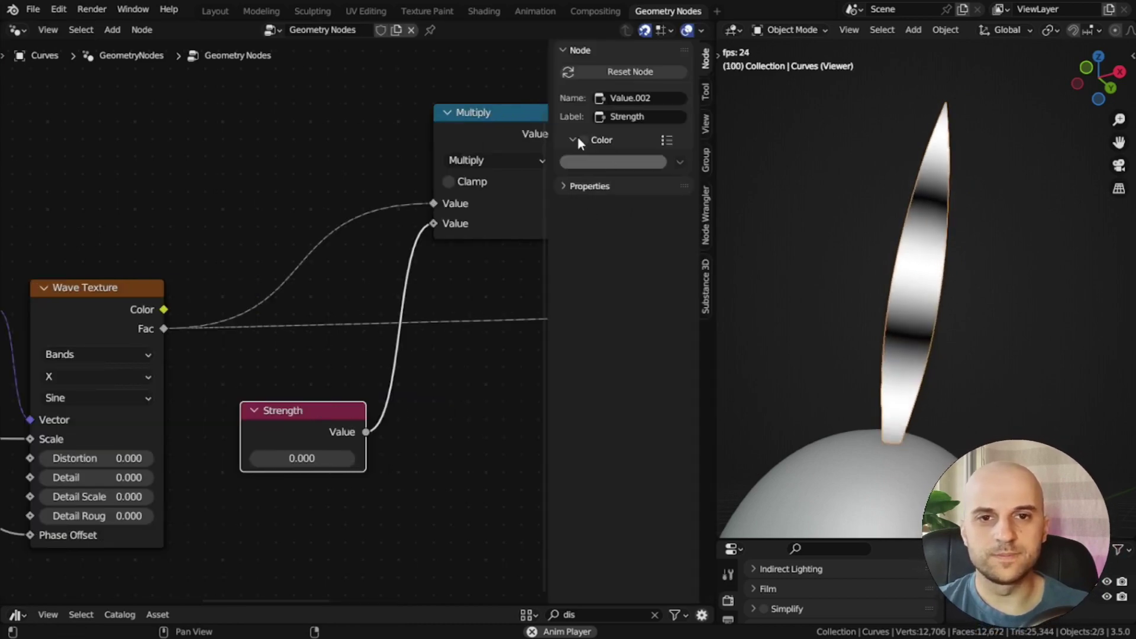
{"action": "left_click", "coordinate": [574, 141]}
{"action": "key", "text": "n"}
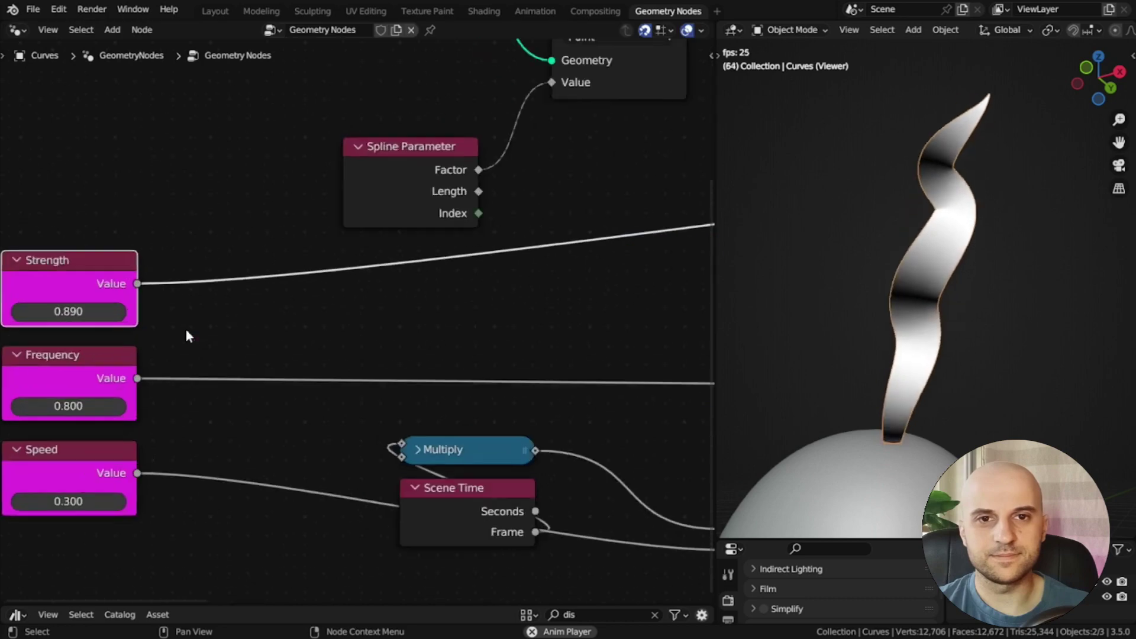
Deactivate the Viewer node's preview so the strand is displayed with its normal shading.
{"action": "scroll", "coordinate": [438, 313], "scroll_direction": "up", "scroll_amount": 3}
{"action": "middle_click_drag", "start_coordinate": [186, 331], "coordinate": [344, 357]}
{"action": "scroll", "coordinate": [430, 262], "scroll_direction": "down", "scroll_amount": 14}
{"action": "scroll", "coordinate": [332, 326], "scroll_direction": "up", "scroll_amount": 3}
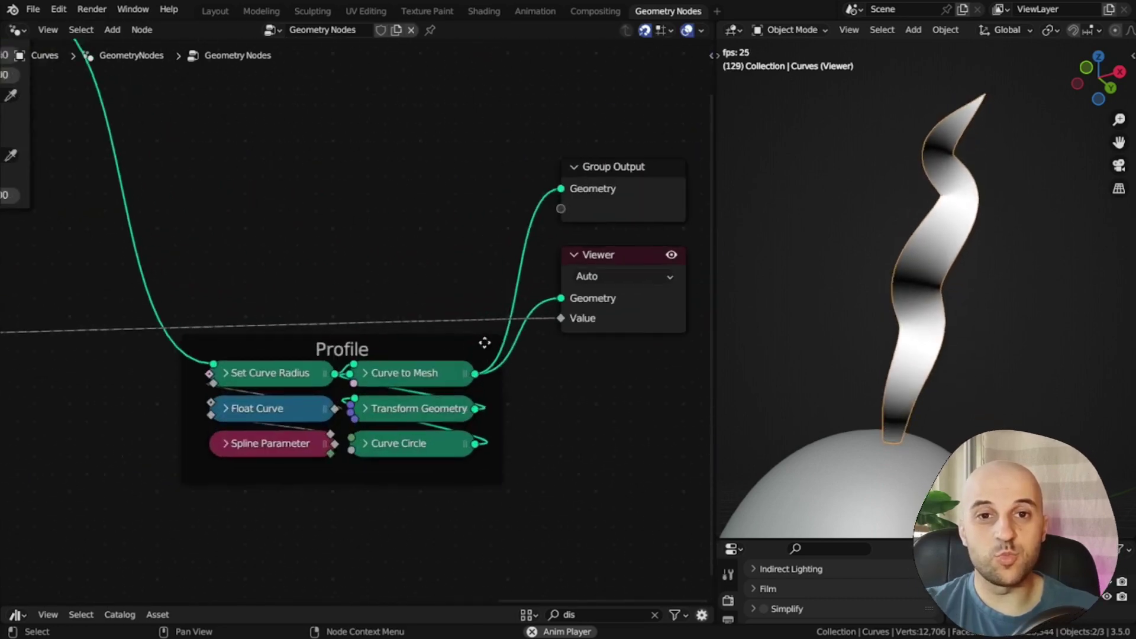
{"action": "middle_click_drag", "start_coordinate": [551, 391], "coordinate": [366, 421]}
{"action": "left_click", "coordinate": [854, 245]}
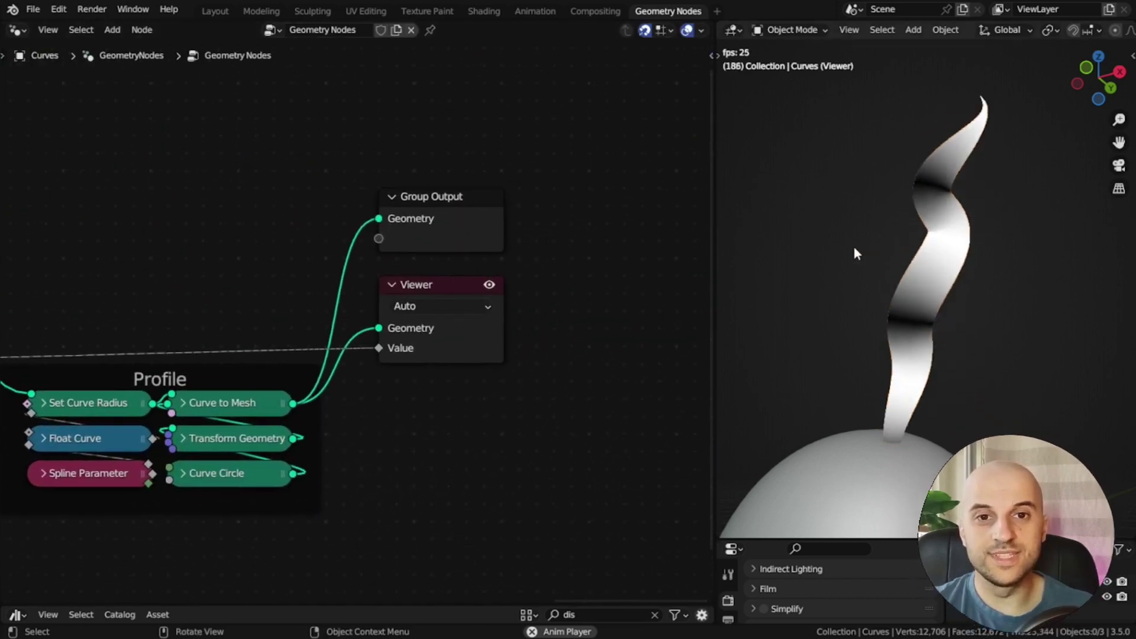
{"action": "key", "text": "ctrl+Tab"}
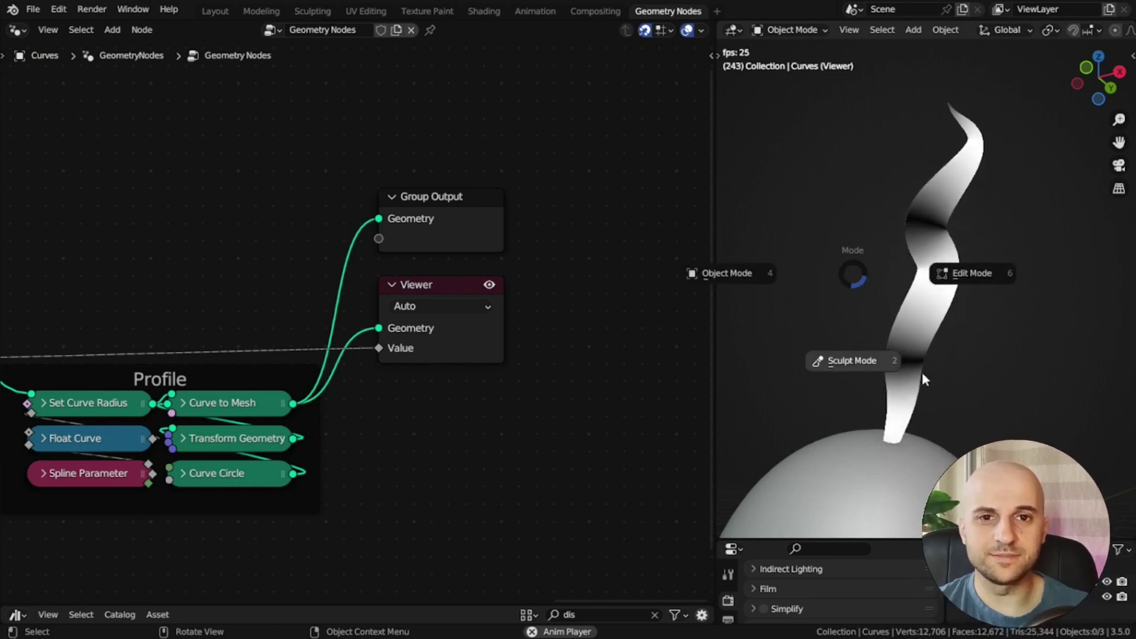
{"action": "left_click", "coordinate": [851, 267]}
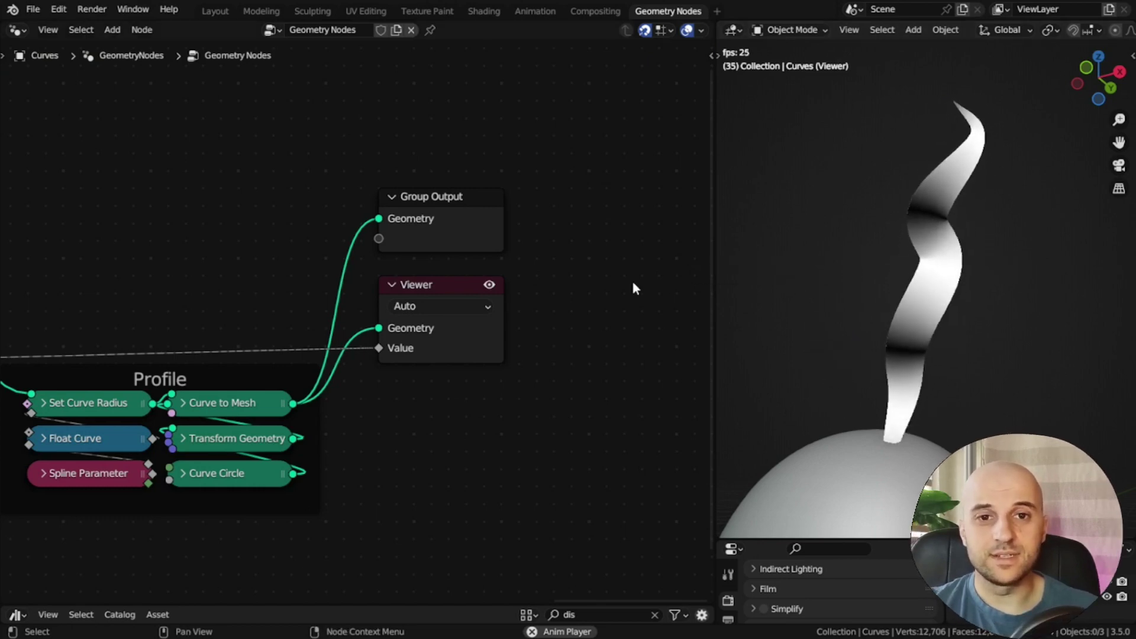
{"action": "left_click", "coordinate": [491, 287]}
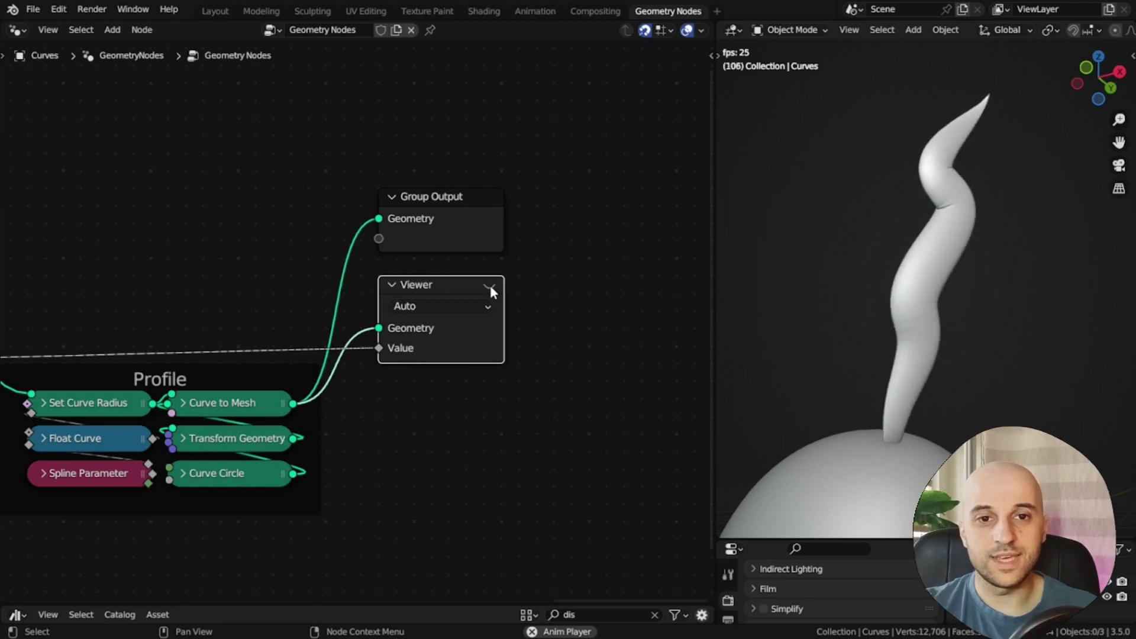
Switch the hair curve to Sculpt Mode and turn on X-ray display to reveal the original guide curve.
{"action": "key", "text": "ctrl+Tab"}
{"action": "left_click", "coordinate": [863, 375]}
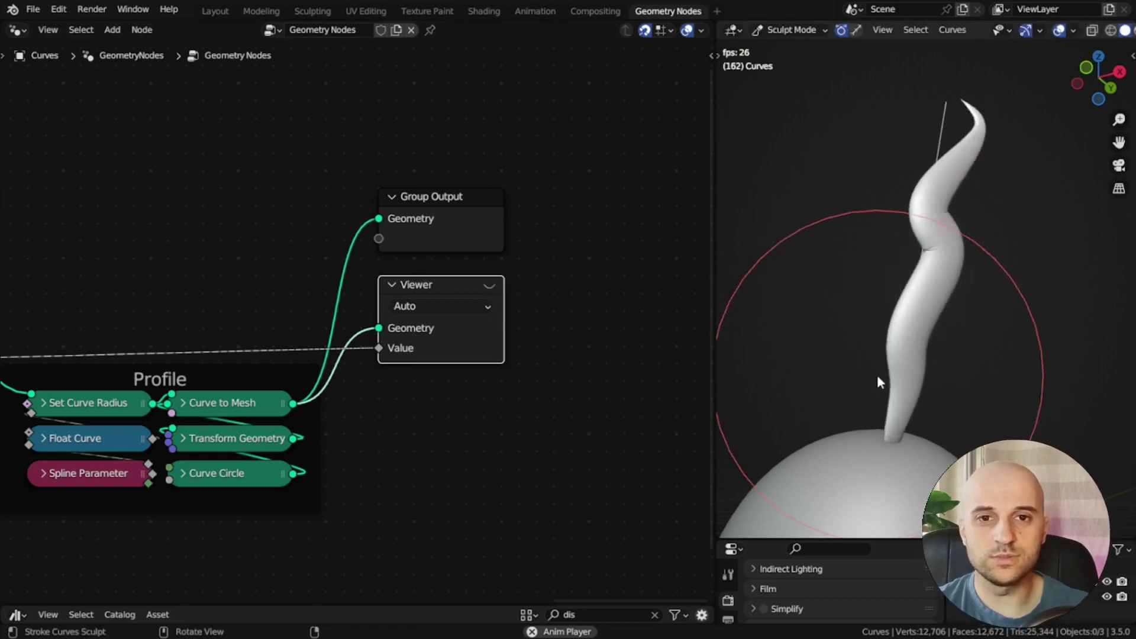
{"action": "middle_click_drag", "start_coordinate": [877, 375], "coordinate": [928, 374]}
{"action": "key", "text": "alt+z"}
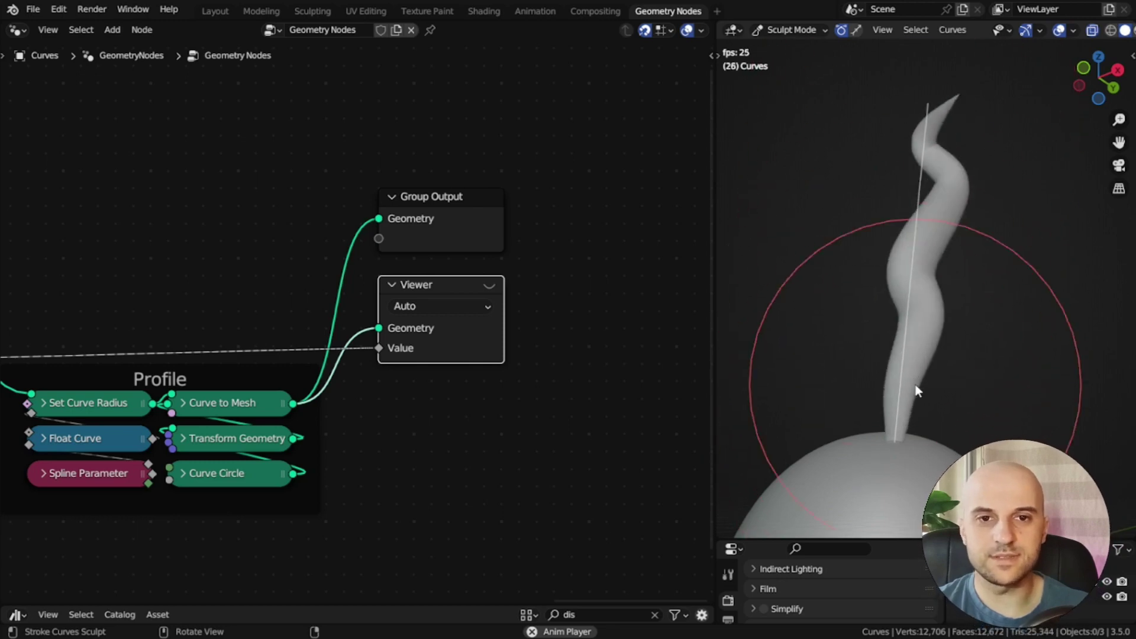
Increase the value of the Strength node slightly.
{"action": "mouse_move", "coordinate": [65, 380]}
{"action": "middle_mouse_down"}
{"action": "mouse_move", "coordinate": [243, 376]}
{"action": "mouse_move", "coordinate": [366, 334]}
{"action": "middle_mouse_up"}
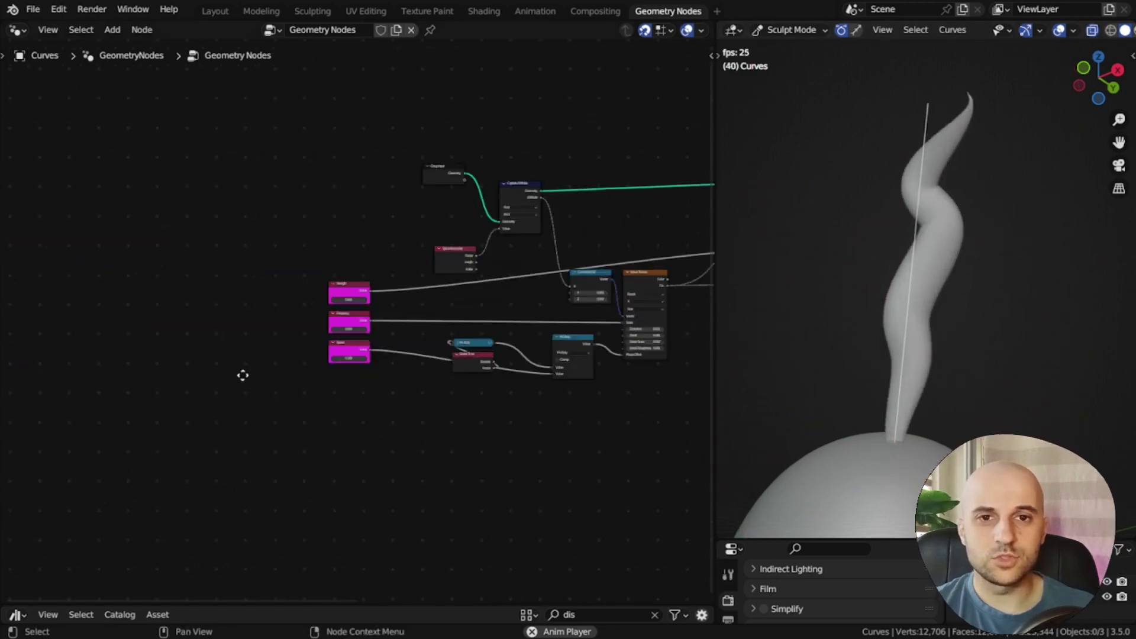
{"action": "scroll", "coordinate": [442, 255], "scroll_direction": "up", "scroll_amount": 14}
{"action": "middle_click_drag", "start_coordinate": [409, 295], "coordinate": [298, 378]}
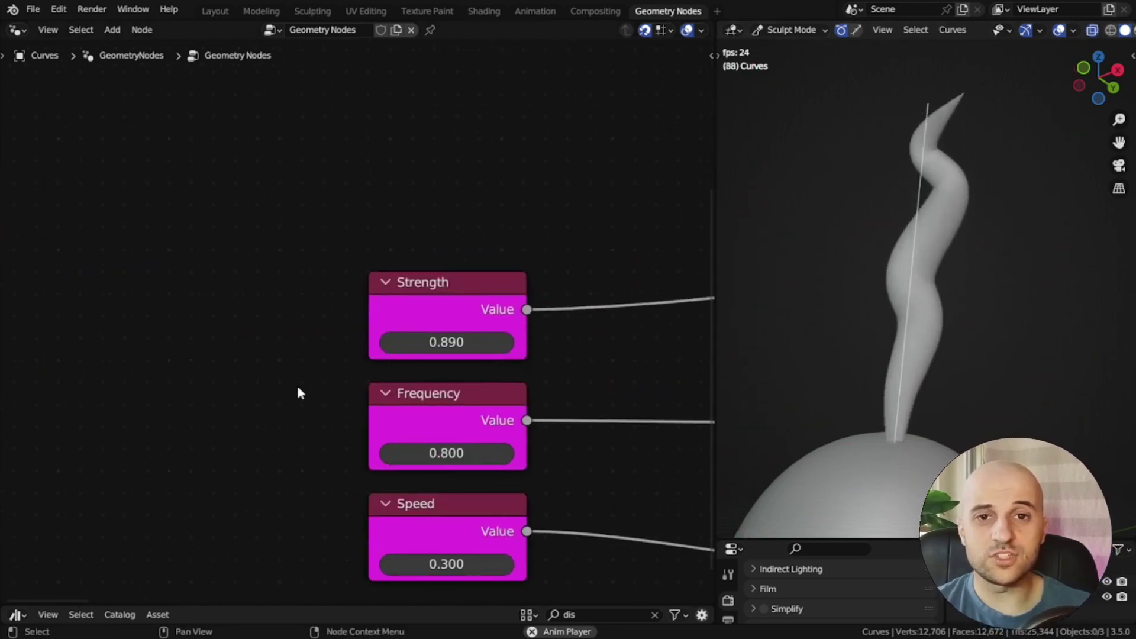
{"action": "left_click_drag", "start_coordinate": [438, 342], "coordinate": [461, 343], "text": "shift"}
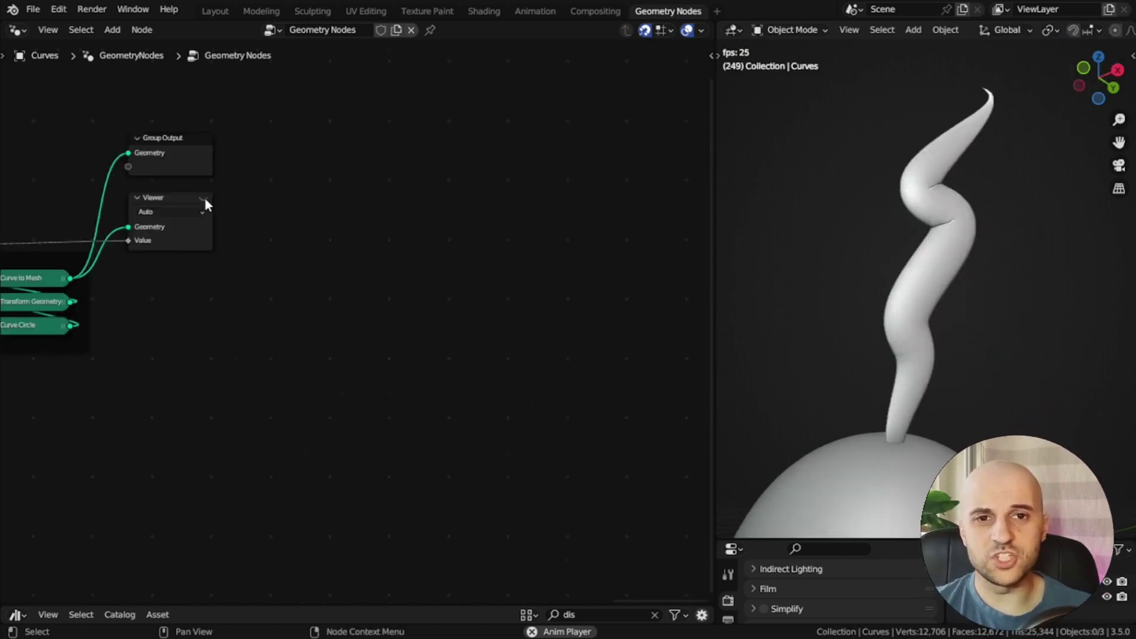
Make sure the Viewer node is off and switch the hair curve back to Sculpt Mode.
{"action": "left_click", "coordinate": [204, 194]}
{"action": "middle_click_drag", "start_coordinate": [204, 194], "coordinate": [498, 312]}
{"action": "scroll", "coordinate": [497, 313], "scroll_direction": "up", "scroll_amount": 1}
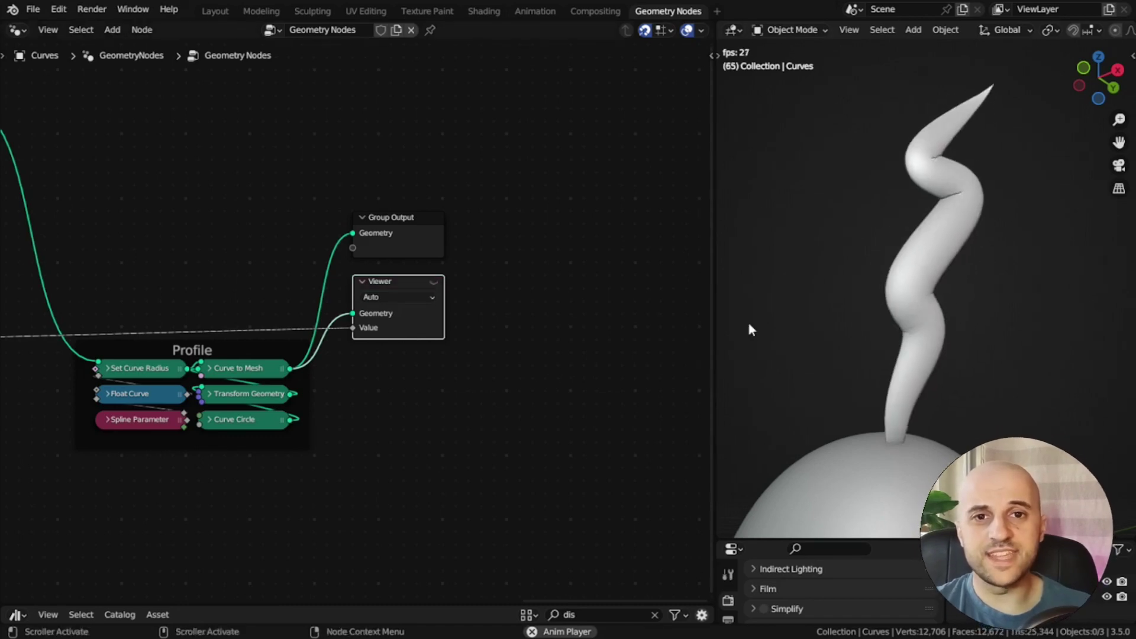
{"action": "key", "text": "ctrl+Tab"}
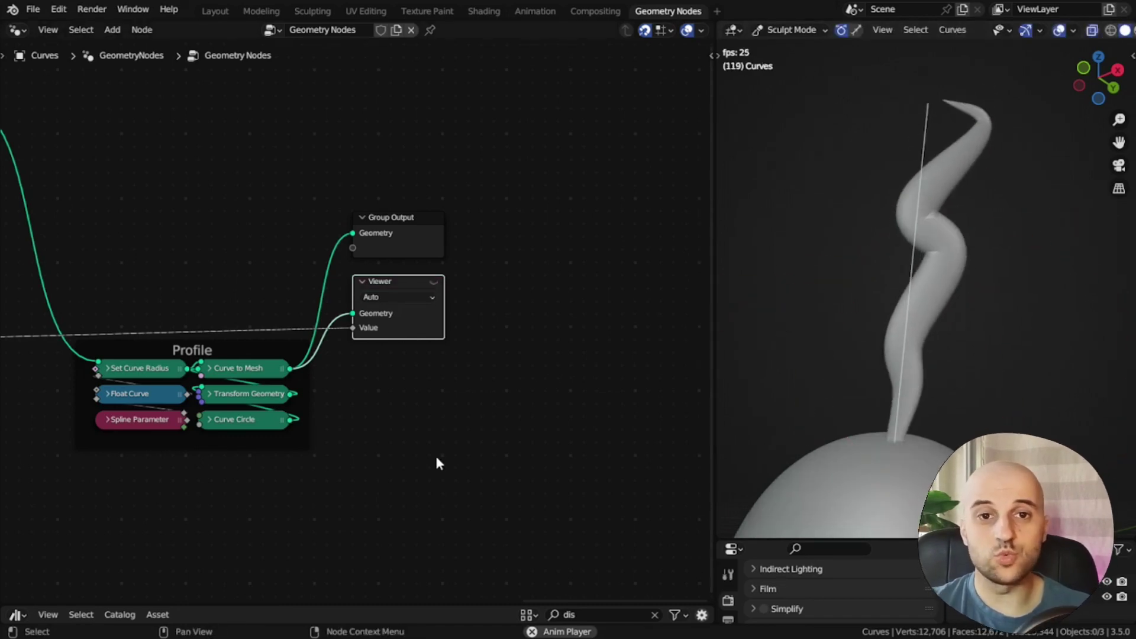
Insert a Map Range node between the Wave Texture's Fac output and the Multiply node that feeds Displace Vector.
{"action": "scroll", "coordinate": [436, 458], "scroll_direction": "down", "scroll_amount": 13}
{"action": "middle_click_drag", "start_coordinate": [223, 424], "coordinate": [482, 407]}
{"action": "scroll", "coordinate": [380, 368], "scroll_direction": "up", "scroll_amount": 14}
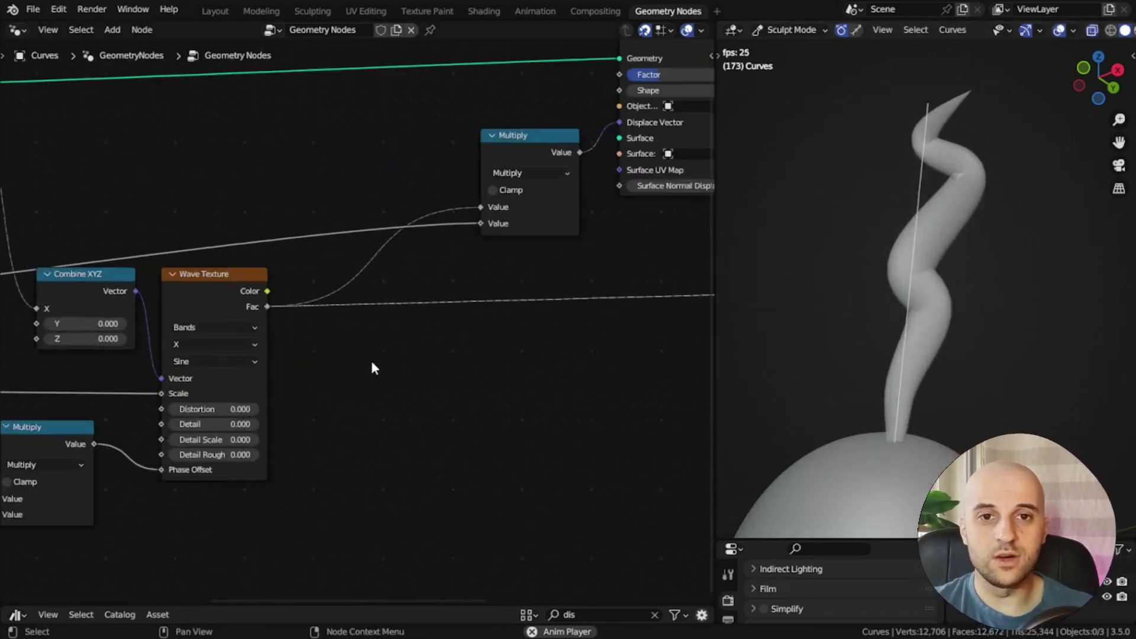
{"action": "left_click_drag", "start_coordinate": [260, 305], "coordinate": [325, 397]}
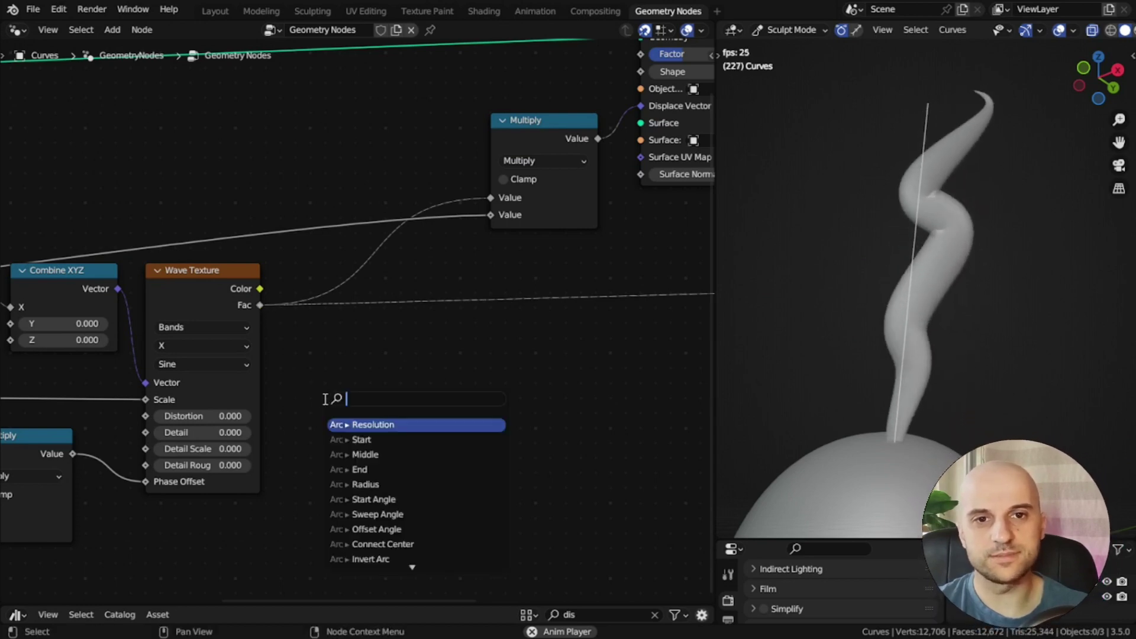
{"action": "type", "text": "map"}
{"action": "key", "text": "Return"}
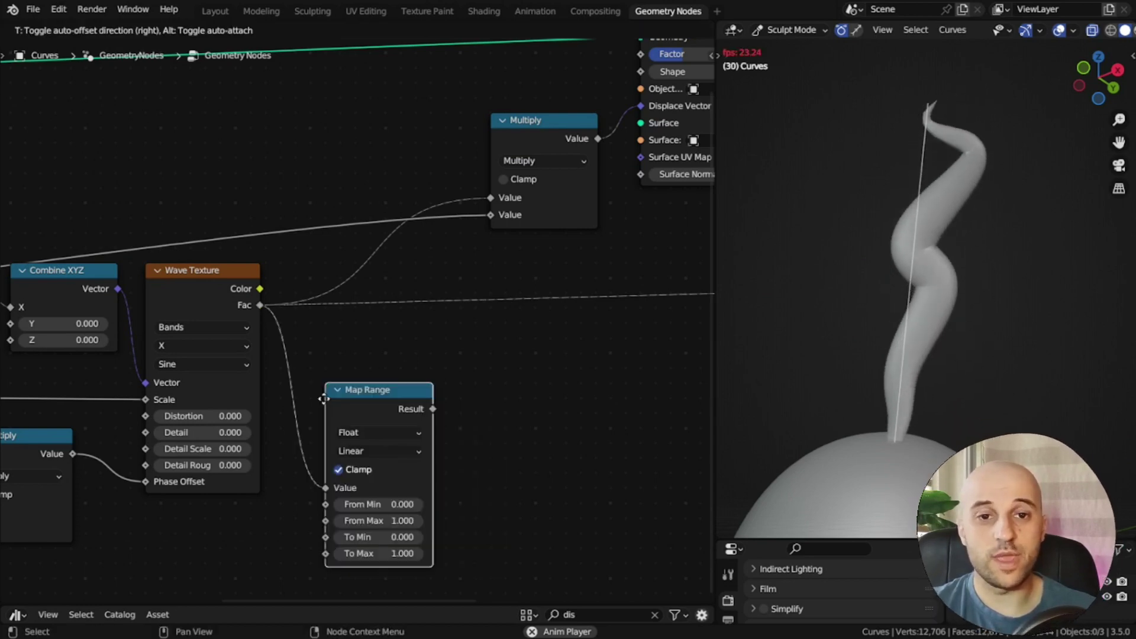
{"action": "left_click", "coordinate": [324, 399]}
{"action": "left_click_drag", "start_coordinate": [433, 409], "coordinate": [491, 198]}
{"action": "left_click_drag", "start_coordinate": [394, 391], "coordinate": [347, 276]}
Set the Map Range node's To Min to -1.
{"action": "scroll", "coordinate": [357, 322], "scroll_direction": "up", "scroll_amount": 6}
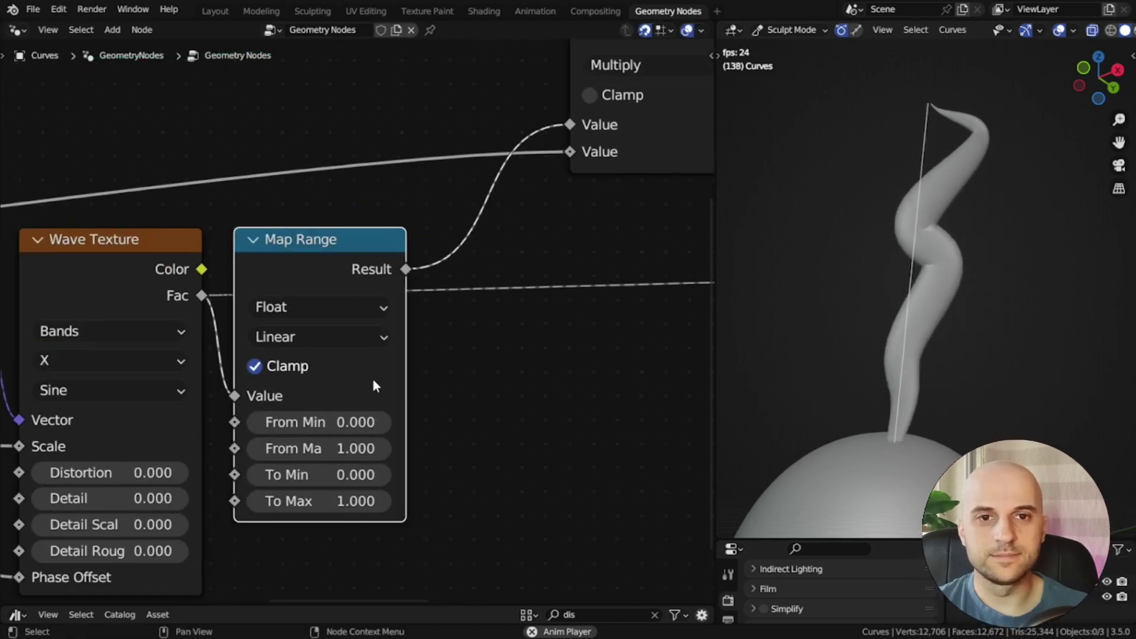
{"action": "middle_click_drag", "start_coordinate": [364, 416], "coordinate": [470, 314]}
{"action": "scroll", "coordinate": [471, 312], "scroll_direction": "up", "scroll_amount": 3}
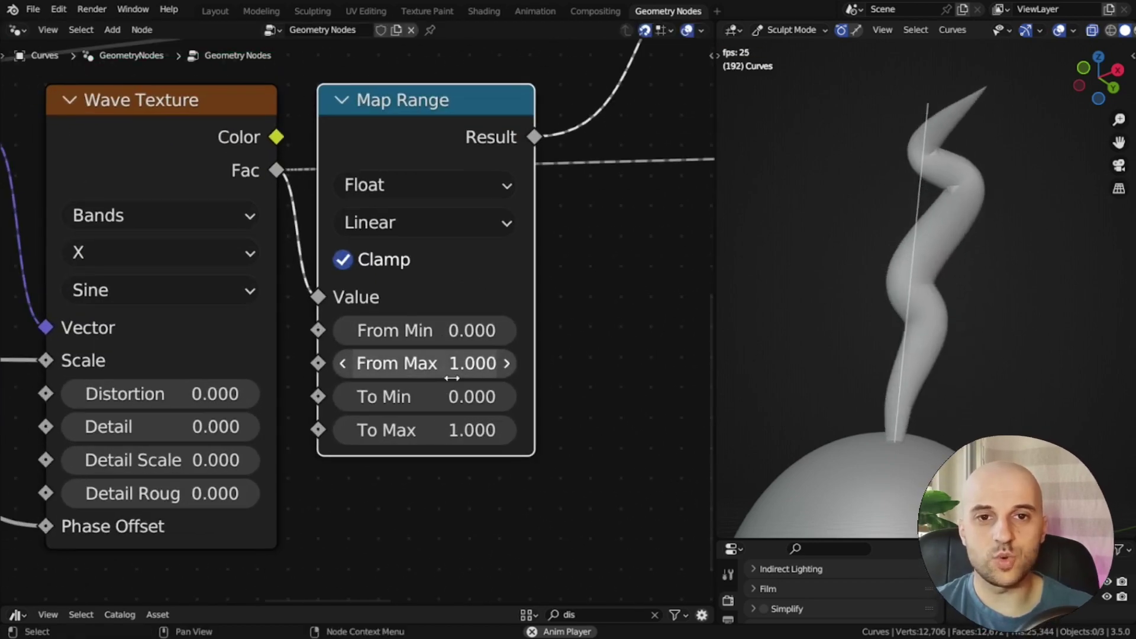
{"action": "left_click", "coordinate": [463, 397]}
{"action": "type", "text": "-1"}
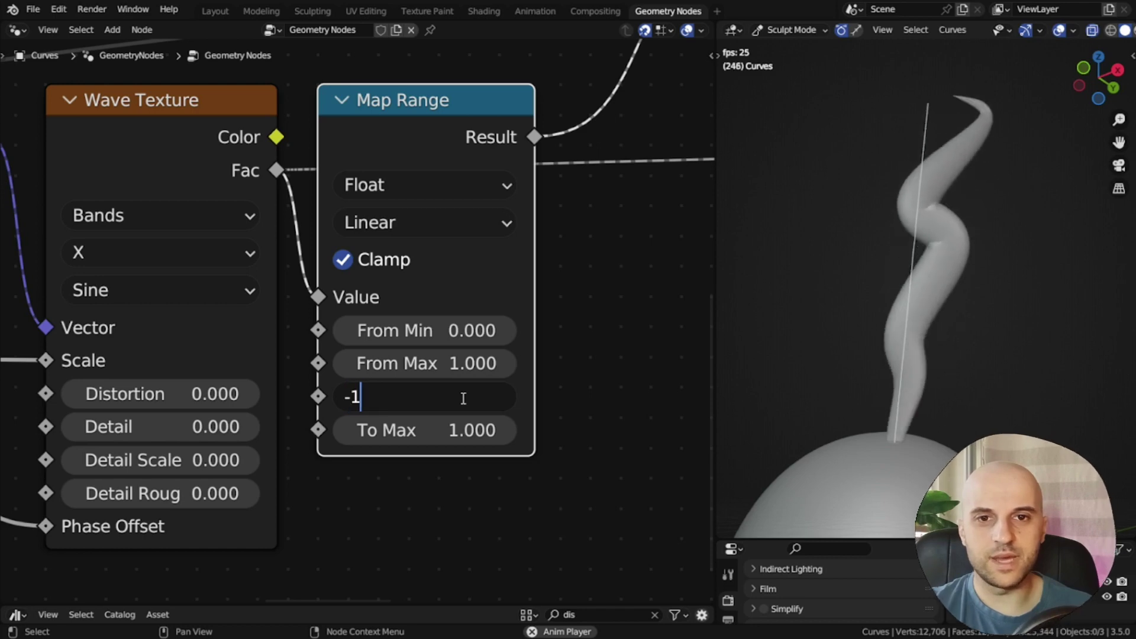
{"action": "key", "text": "Return"}
Lower the value of the Strength node.
{"action": "scroll", "coordinate": [207, 368], "scroll_direction": "down", "scroll_amount": 6}
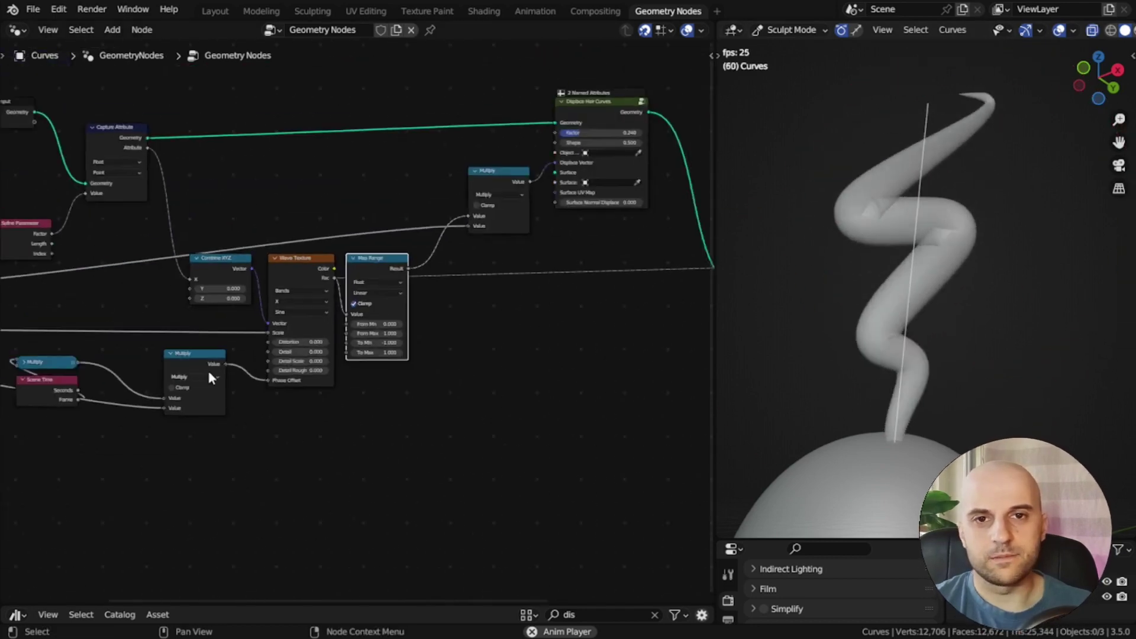
{"action": "middle_click_drag", "start_coordinate": [209, 371], "coordinate": [704, 382]}
{"action": "scroll", "coordinate": [371, 314], "scroll_direction": "up", "scroll_amount": 10}
{"action": "left_click_drag", "start_coordinate": [372, 302], "coordinate": [346, 297]}
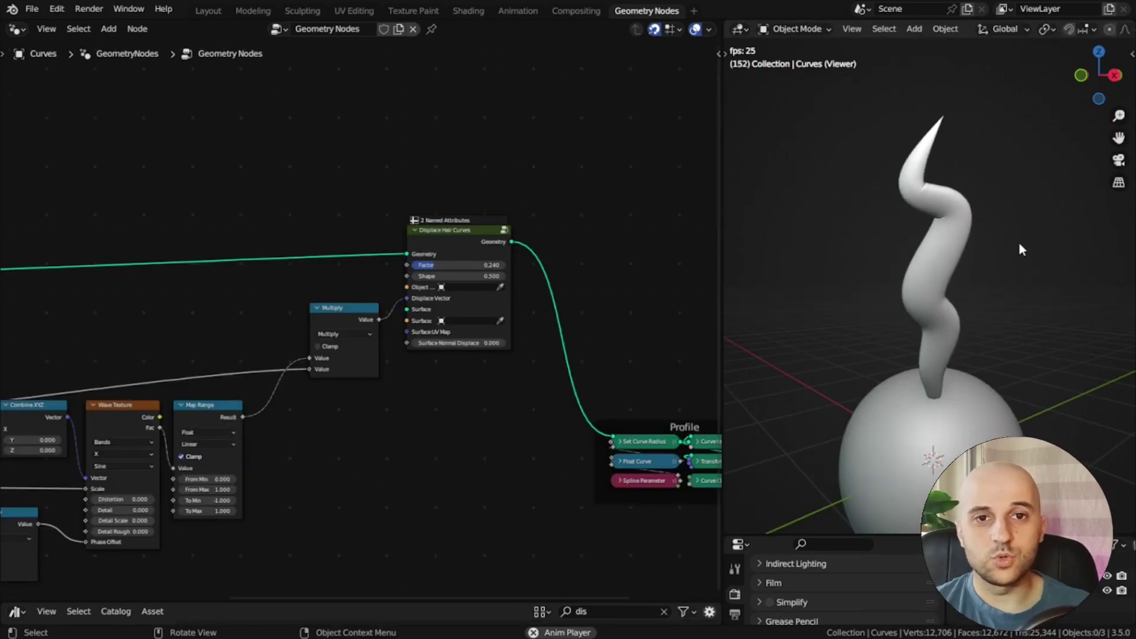
Move the wave nodes away from the Displace Hair Curves node to make room in front of it.
{"action": "middle_click_drag", "start_coordinate": [1019, 244], "coordinate": [1010, 336]}
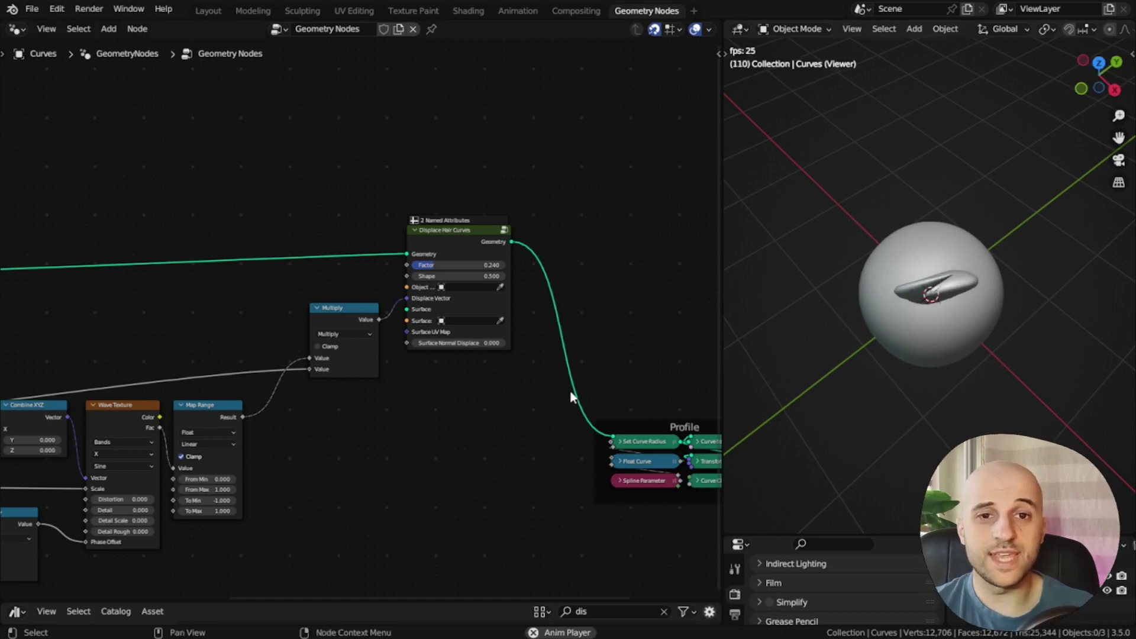
{"action": "mouse_move", "coordinate": [525, 406]}
{"action": "middle_mouse_down"}
{"action": "mouse_move", "coordinate": [519, 317]}
{"action": "mouse_move", "coordinate": [512, 396]}
{"action": "middle_mouse_up"}
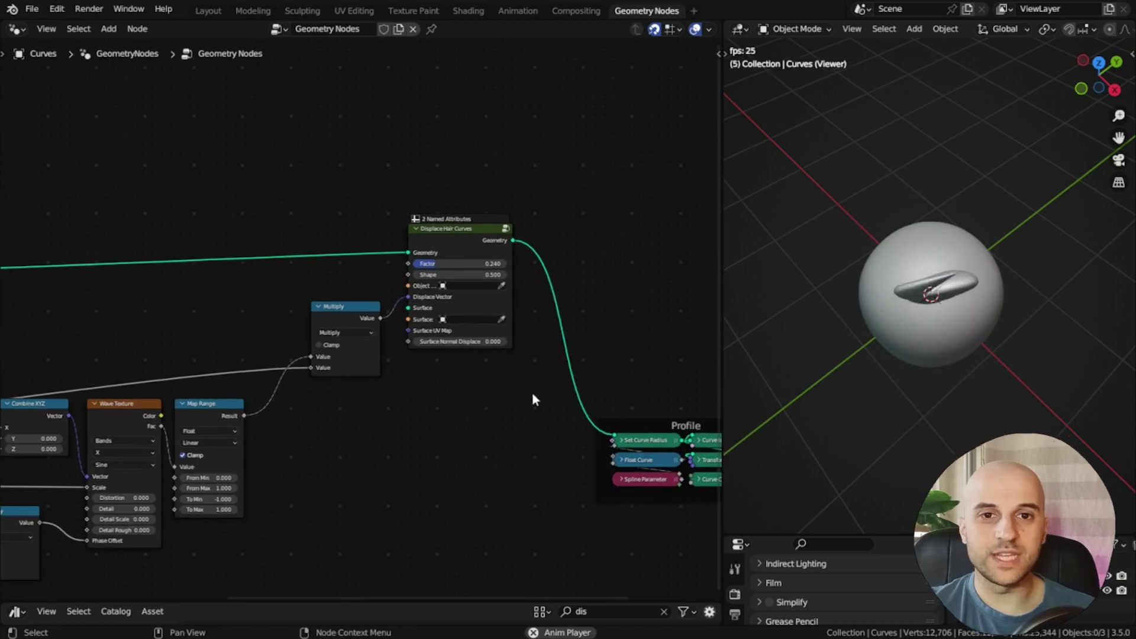
{"action": "middle_click_drag", "start_coordinate": [768, 353], "coordinate": [828, 219]}
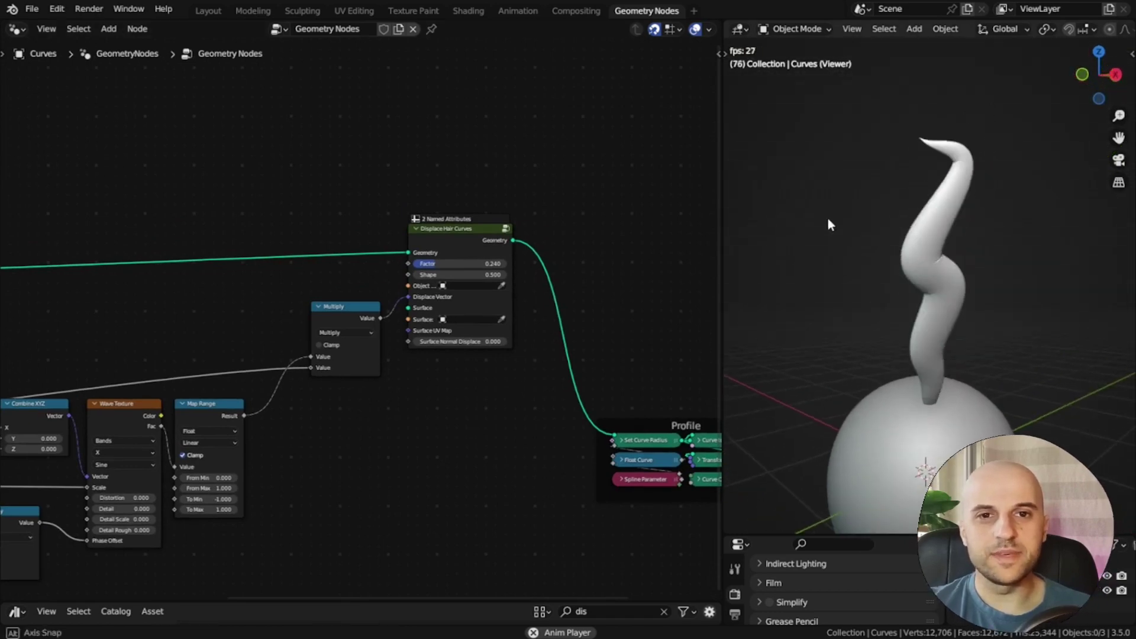
{"action": "middle_click_drag", "start_coordinate": [470, 432], "coordinate": [525, 414]}
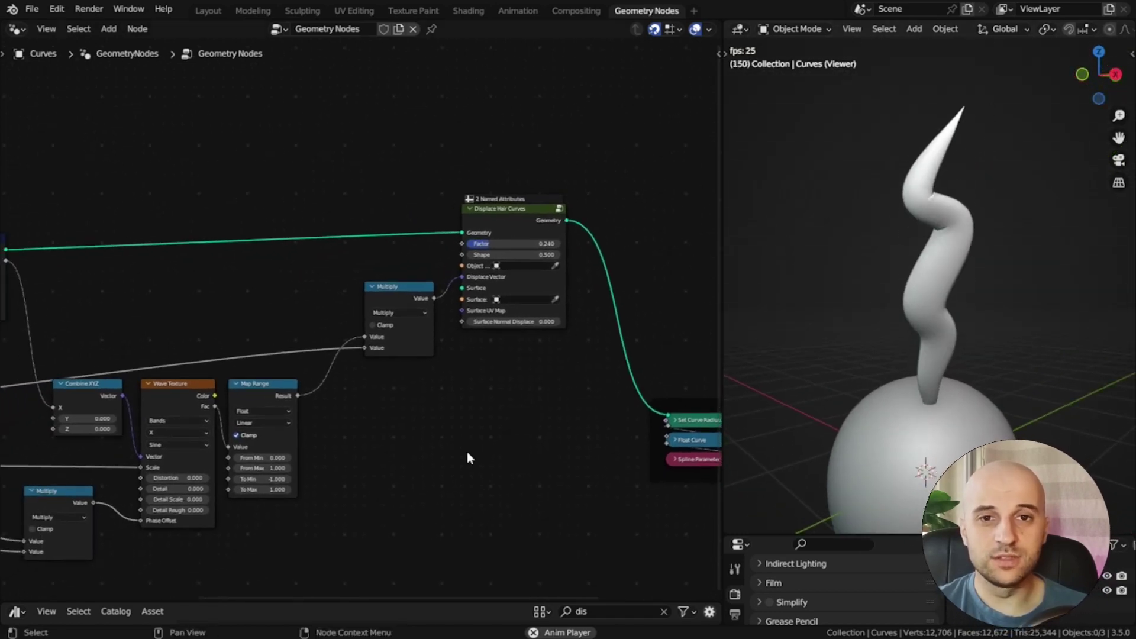
{"action": "scroll", "coordinate": [467, 452], "scroll_direction": "down", "scroll_amount": 2}
{"action": "scroll", "coordinate": [414, 448], "scroll_direction": "down", "scroll_amount": 2}
{"action": "scroll", "coordinate": [483, 450], "scroll_direction": "down", "scroll_amount": 2}
{"action": "left_click_drag", "start_coordinate": [491, 451], "coordinate": [119, 217]}
{"action": "key", "text": "g"}
{"action": "left_click", "coordinate": [194, 269]}
Add a Vector Math node set to Normalize and connect it to the Displace Vector input of Displace Hair Curves.
{"action": "scroll", "coordinate": [435, 336], "scroll_direction": "up", "scroll_amount": 2}
{"action": "middle_click_drag", "start_coordinate": [423, 335], "coordinate": [354, 388]}
{"action": "scroll", "coordinate": [370, 361], "scroll_direction": "up", "scroll_amount": 4}
{"action": "scroll", "coordinate": [354, 388], "scroll_direction": "up", "scroll_amount": 1}
{"action": "key", "text": "shift+a"}
{"action": "type", "text": "vec"}
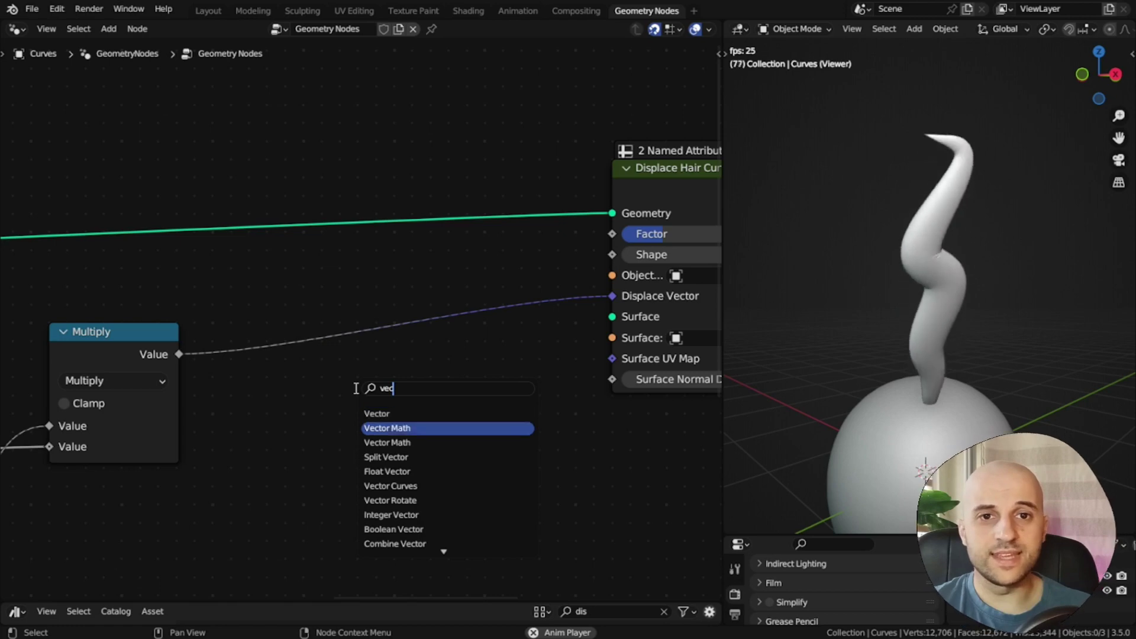
{"action": "key", "text": "Return"}
{"action": "left_click", "coordinate": [423, 367]}
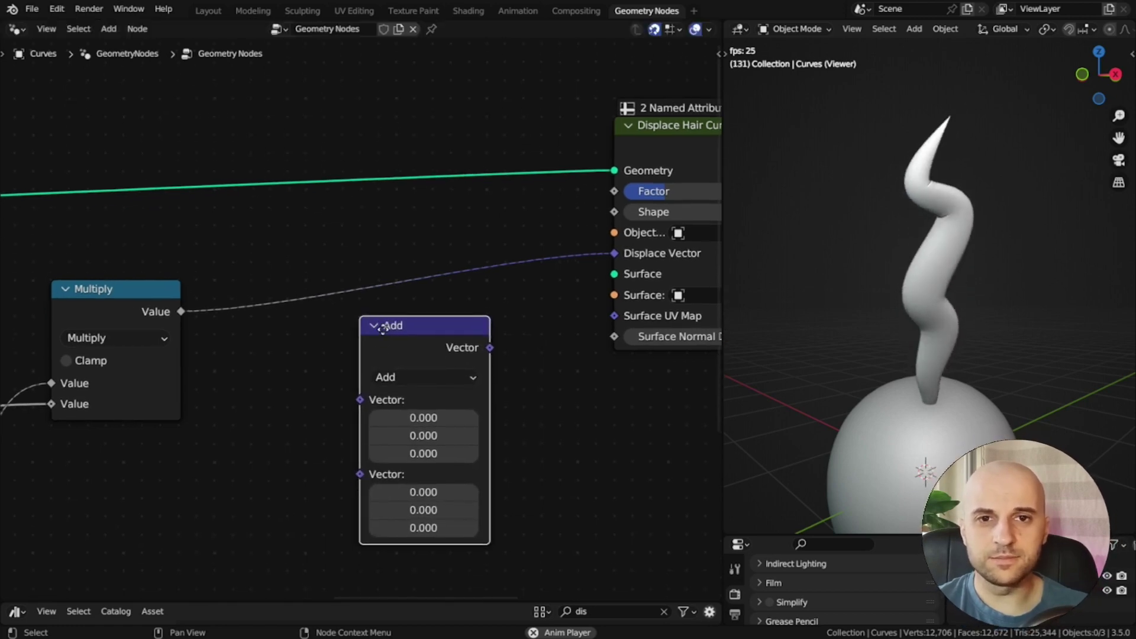
{"action": "left_click", "coordinate": [455, 377]}
{"action": "left_click", "coordinate": [530, 356]}
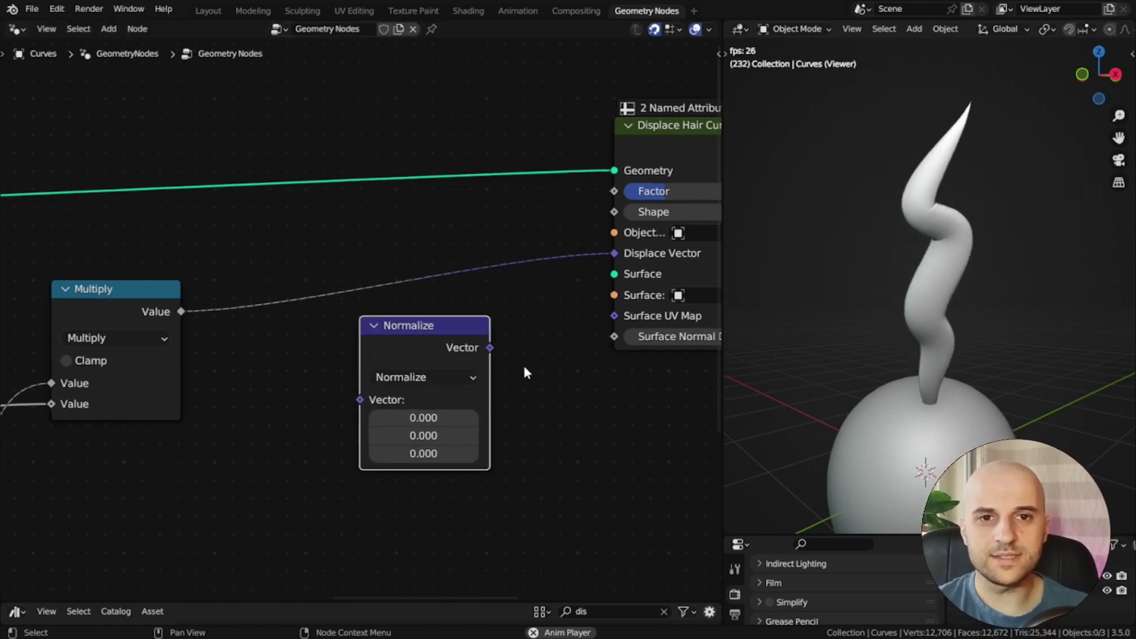
{"action": "left_click_drag", "start_coordinate": [432, 346], "coordinate": [451, 328]}
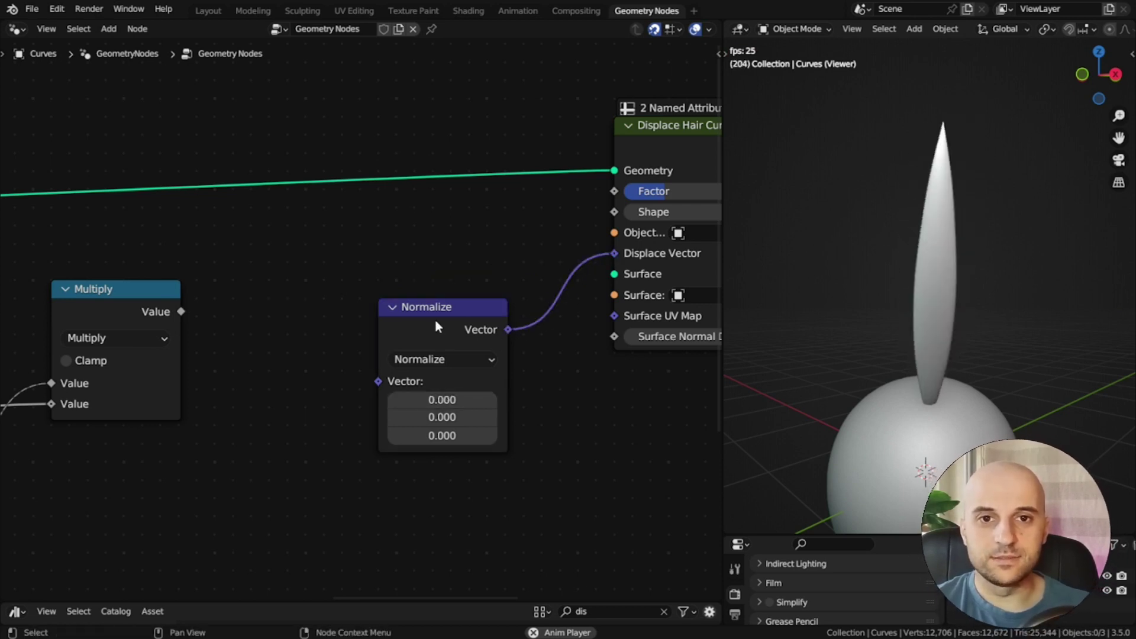
Duplicate the Normalize node after itself as a Scale operation and feed the Multiply value into its Scale input.
{"action": "left_click_drag", "start_coordinate": [435, 326], "coordinate": [272, 471]}
{"action": "key", "text": "shift+d"}
{"action": "left_click", "coordinate": [487, 326]}
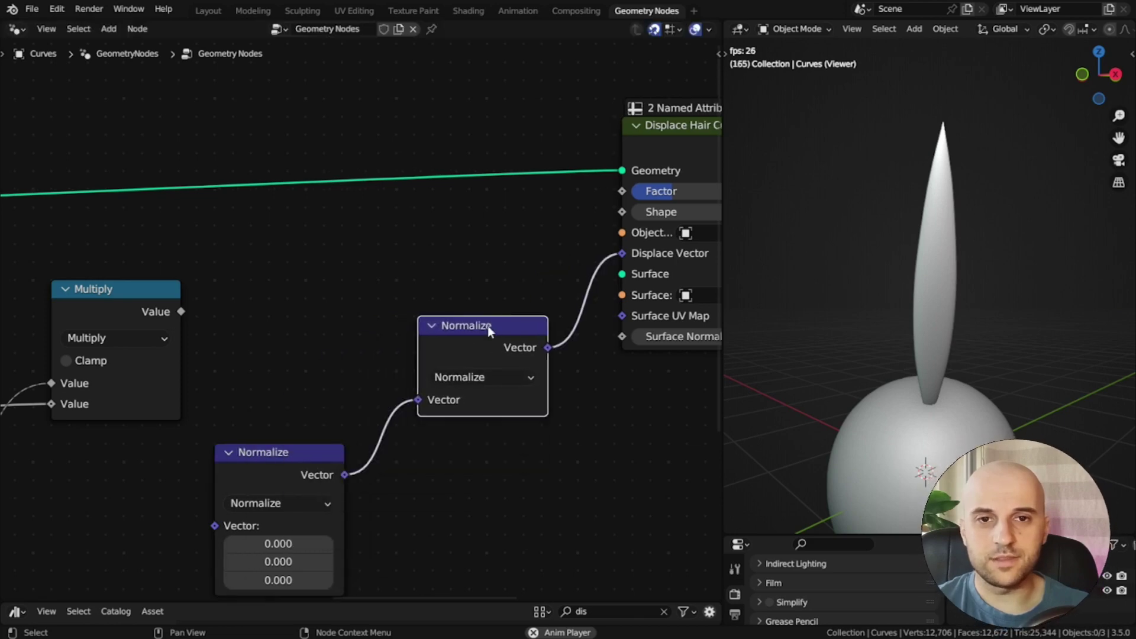
{"action": "left_click", "coordinate": [483, 377]}
{"action": "left_click", "coordinate": [482, 81]}
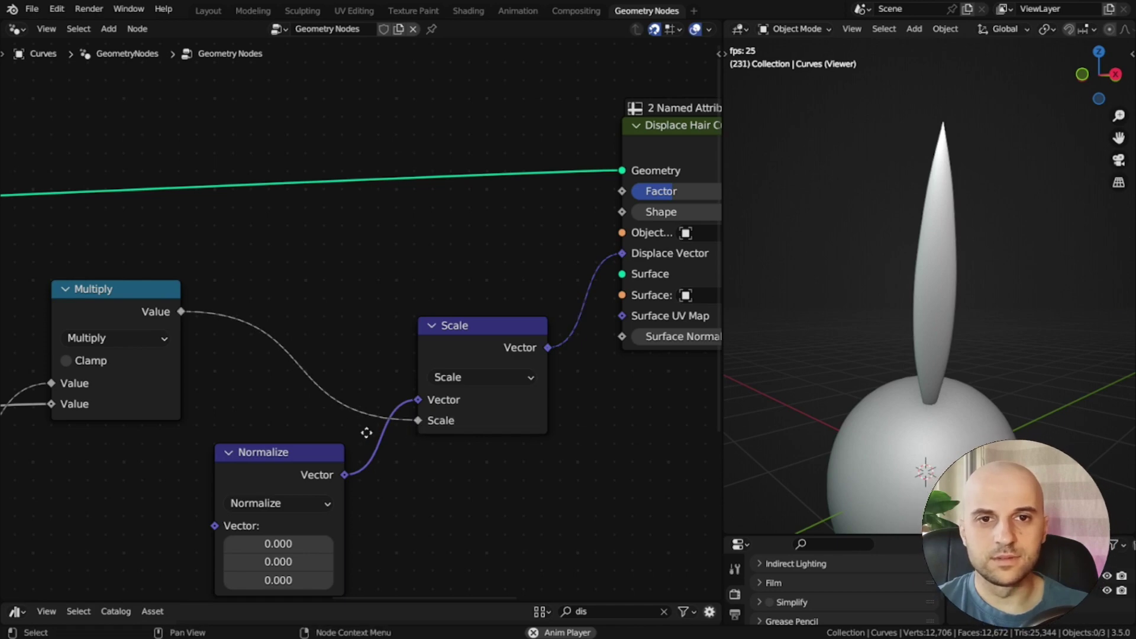
{"action": "middle_click_drag", "start_coordinate": [368, 432], "coordinate": [435, 334]}
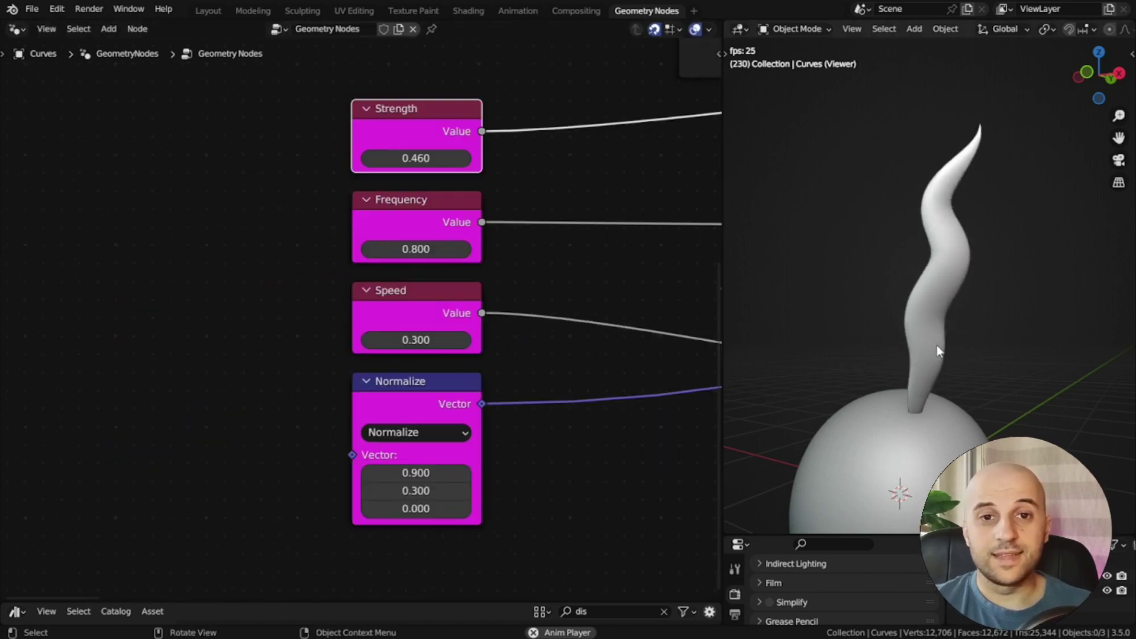
Tune the wave controls to Frequency 0.650, Speed 0.110 and Strength 0.910.
{"action": "scroll", "coordinate": [378, 249], "scroll_direction": "up", "scroll_amount": 2}
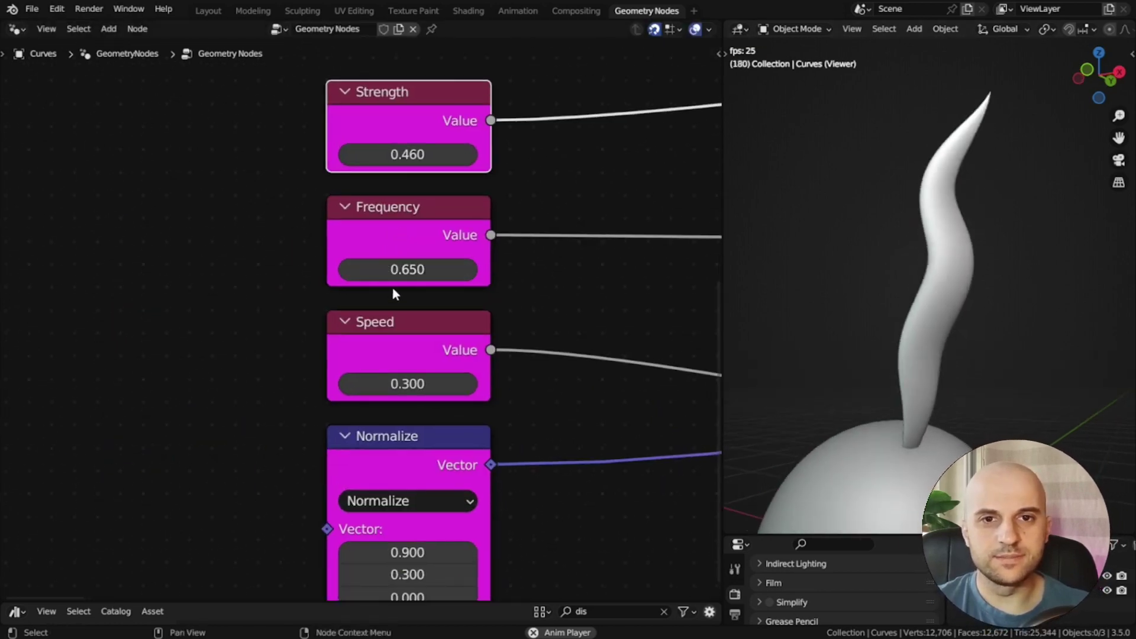
{"action": "left_click_drag", "start_coordinate": [407, 384], "coordinate": [409, 384]}
{"action": "left_click_drag", "start_coordinate": [407, 154], "coordinate": [434, 155]}
Lower the Y component of the Normalize node's direction vector while viewing the strand from above.
{"action": "middle_click_drag", "start_coordinate": [432, 219], "coordinate": [425, 119]}
{"action": "middle_click_drag", "start_coordinate": [1013, 280], "coordinate": [978, 375]}
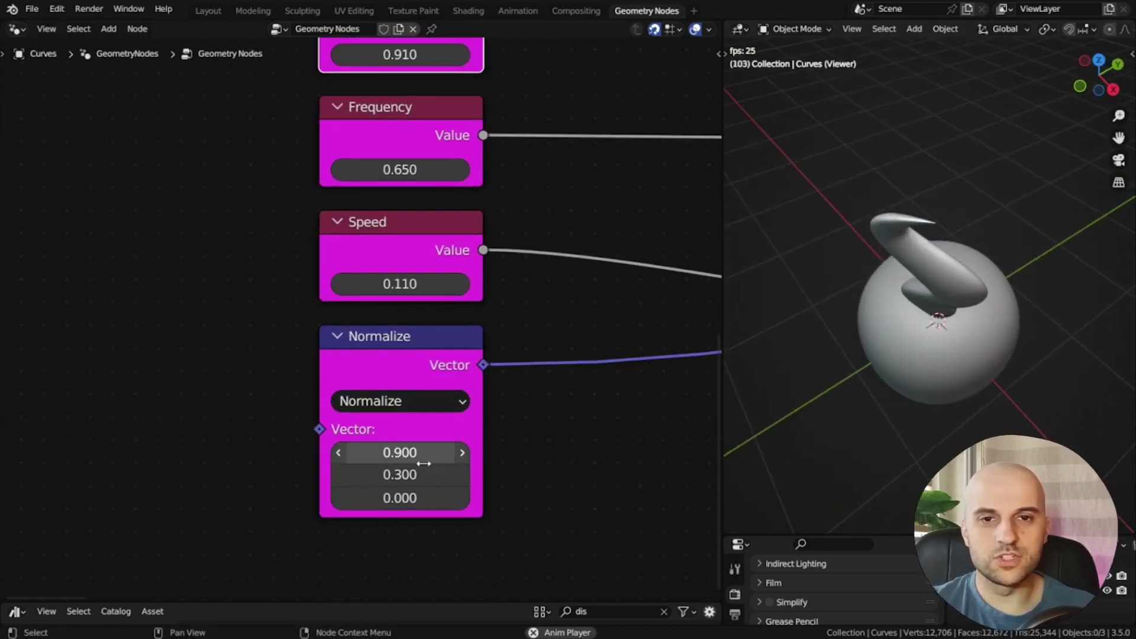
{"action": "left_click_drag", "start_coordinate": [421, 475], "coordinate": [384, 476]}
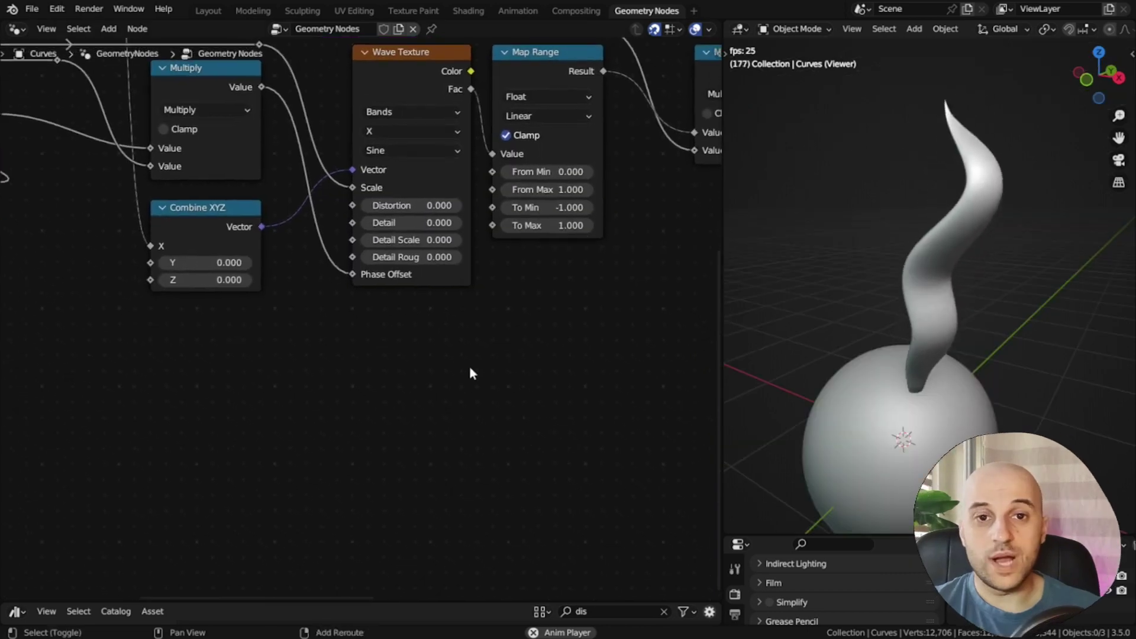
Add a Noise Texture node driven by the Combine XYZ vector and preview its Fac output on the strand.
{"action": "key", "text": "shift+a"}
{"action": "type", "text": "nois"}
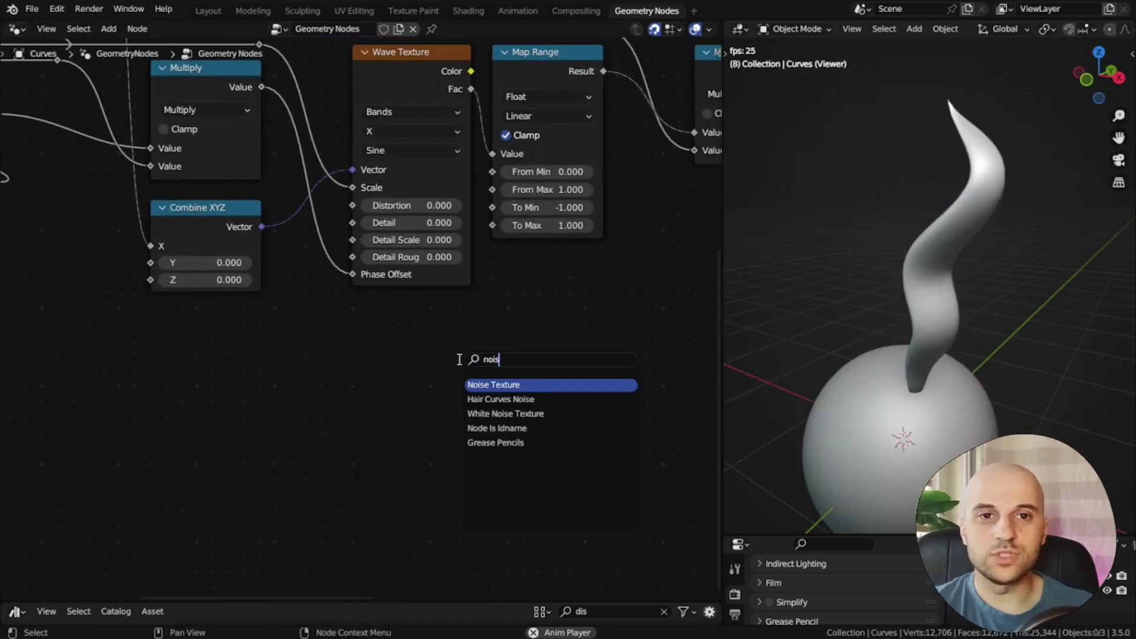
{"action": "key", "text": "Return"}
{"action": "left_click", "coordinate": [350, 341]}
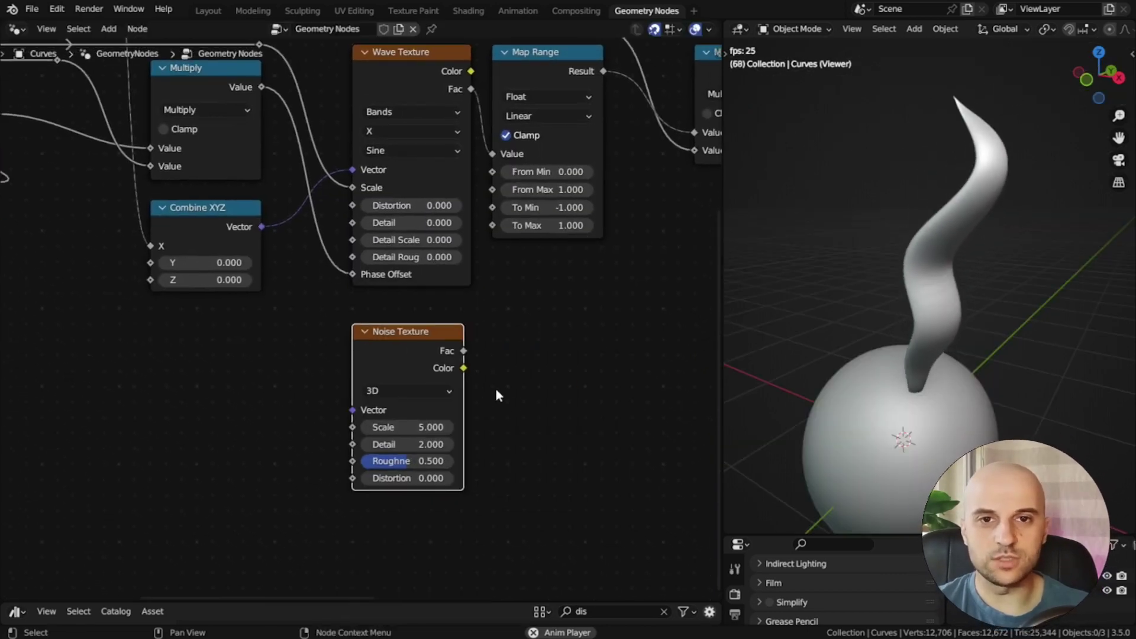
{"action": "left_click_drag", "start_coordinate": [262, 227], "coordinate": [352, 409]}
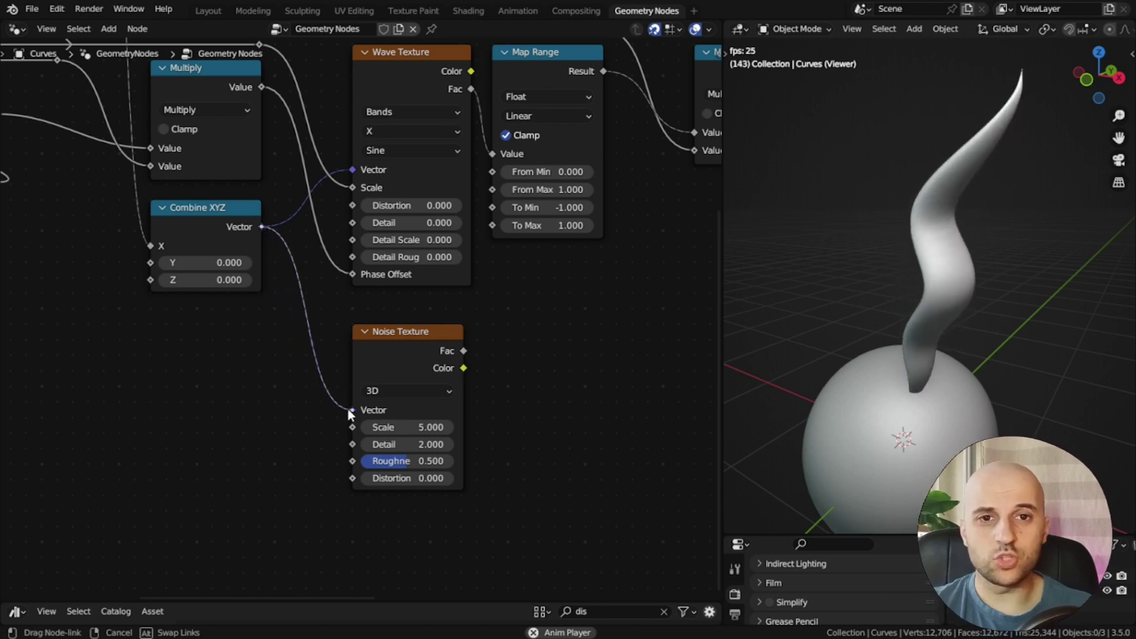
{"action": "left_click", "coordinate": [416, 348], "text": "ctrl+shift"}
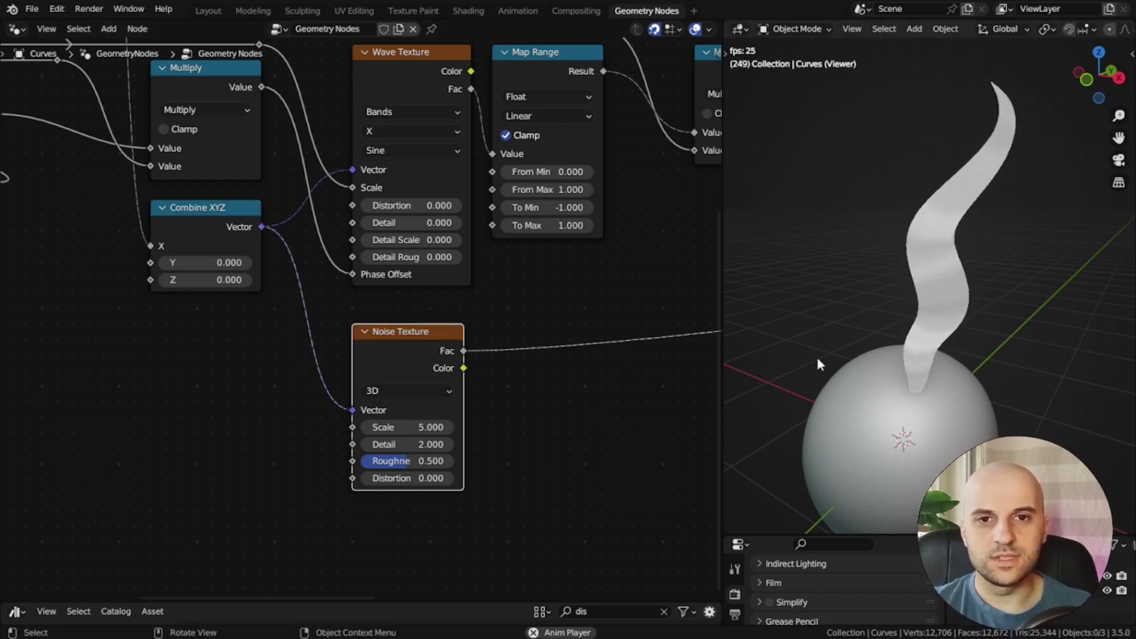
{"action": "middle_click_drag", "start_coordinate": [820, 364], "coordinate": [909, 192]}
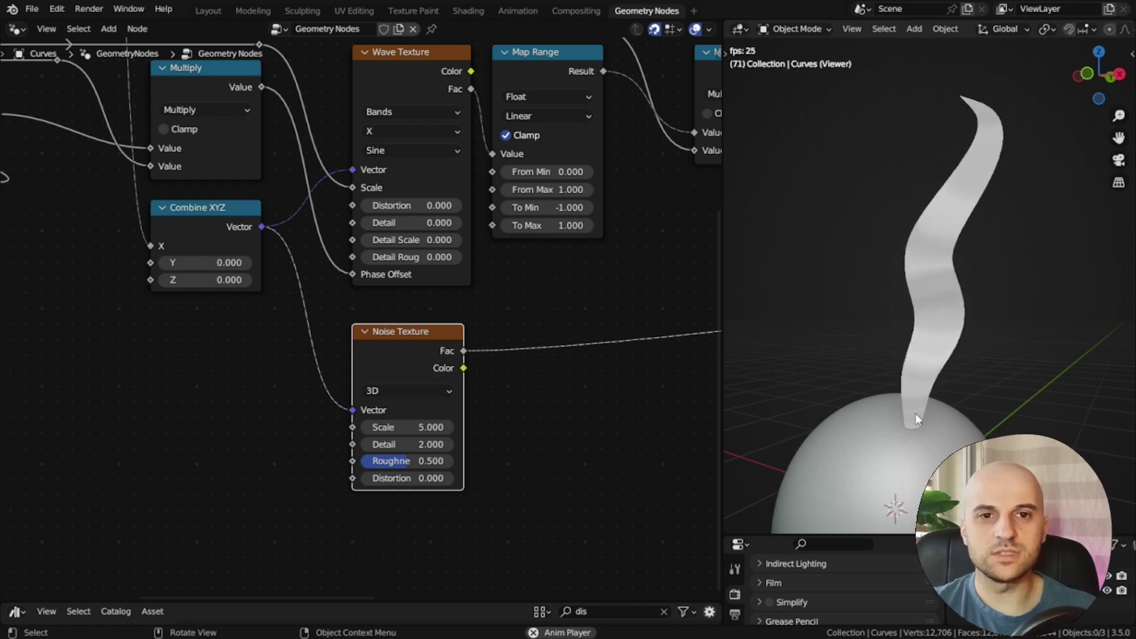
Insert a Map Range node on the Noise Texture's Fac output.
{"action": "middle_click_drag", "start_coordinate": [595, 353], "coordinate": [547, 362]}
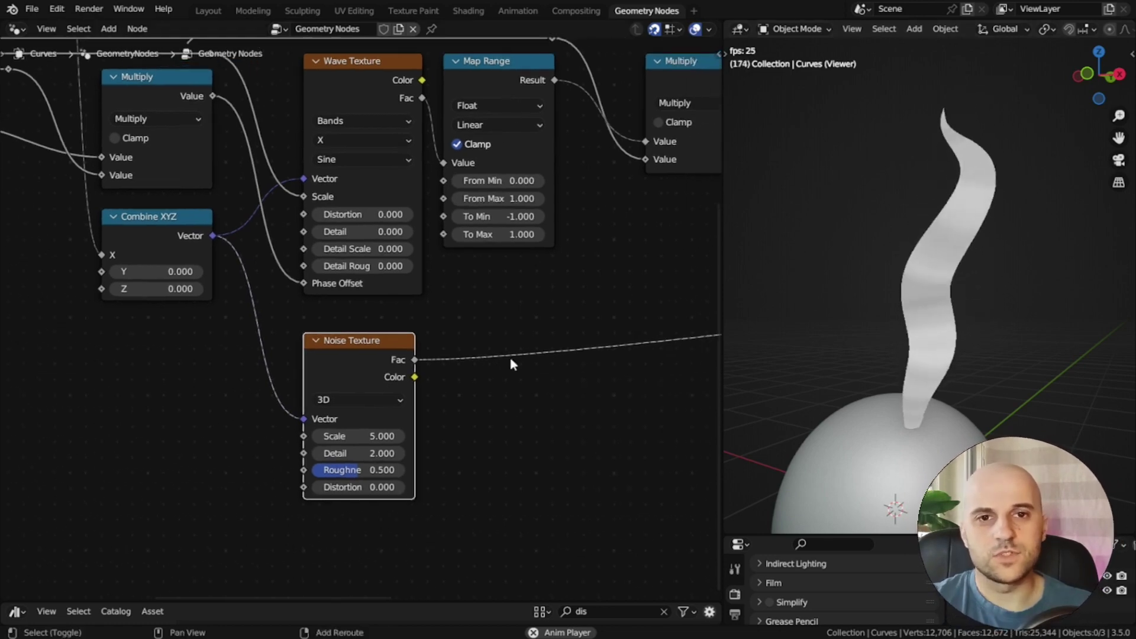
{"action": "key", "text": "shift+a"}
{"action": "type", "text": "map"}
{"action": "key", "text": "Return"}
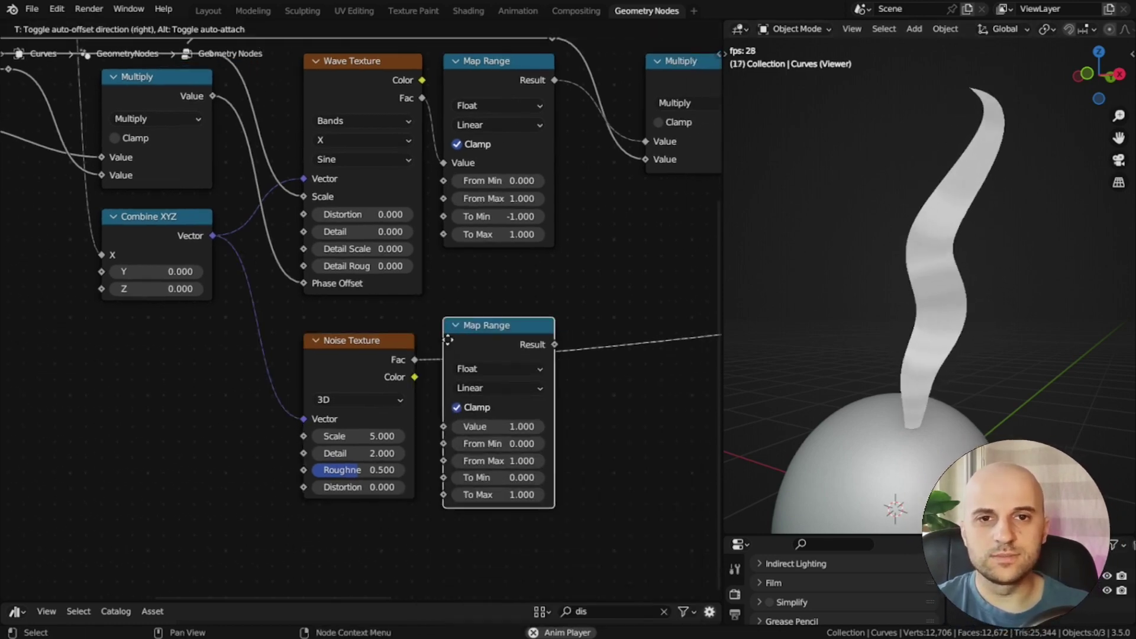
{"action": "left_click", "coordinate": [451, 352]}
Set the noise Map Range to From Min 0.410, From Max 0.530 and To Min -1.
{"action": "middle_click_drag", "start_coordinate": [507, 410], "coordinate": [498, 345]}
{"action": "scroll", "coordinate": [498, 344], "scroll_direction": "up", "scroll_amount": 8}
{"action": "middle_click_drag", "start_coordinate": [529, 429], "coordinate": [503, 346]}
{"action": "mouse_move", "coordinate": [503, 346]}
{"action": "left_mouse_down", "text": "shift"}
{"action": "mouse_move", "coordinate": [521, 345]}
{"action": "mouse_move", "coordinate": [491, 347]}
{"action": "left_mouse_up", "text": "shift"}
{"action": "left_click_drag", "start_coordinate": [450, 379], "coordinate": [410, 378]}
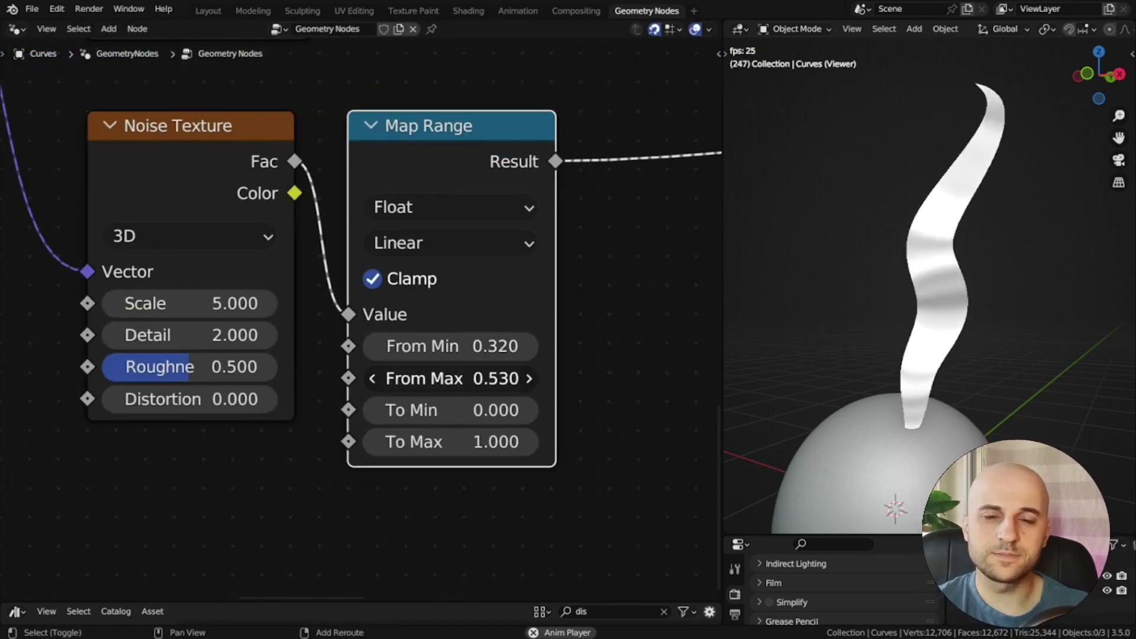
{"action": "left_click_drag", "start_coordinate": [450, 346], "coordinate": [466, 346]}
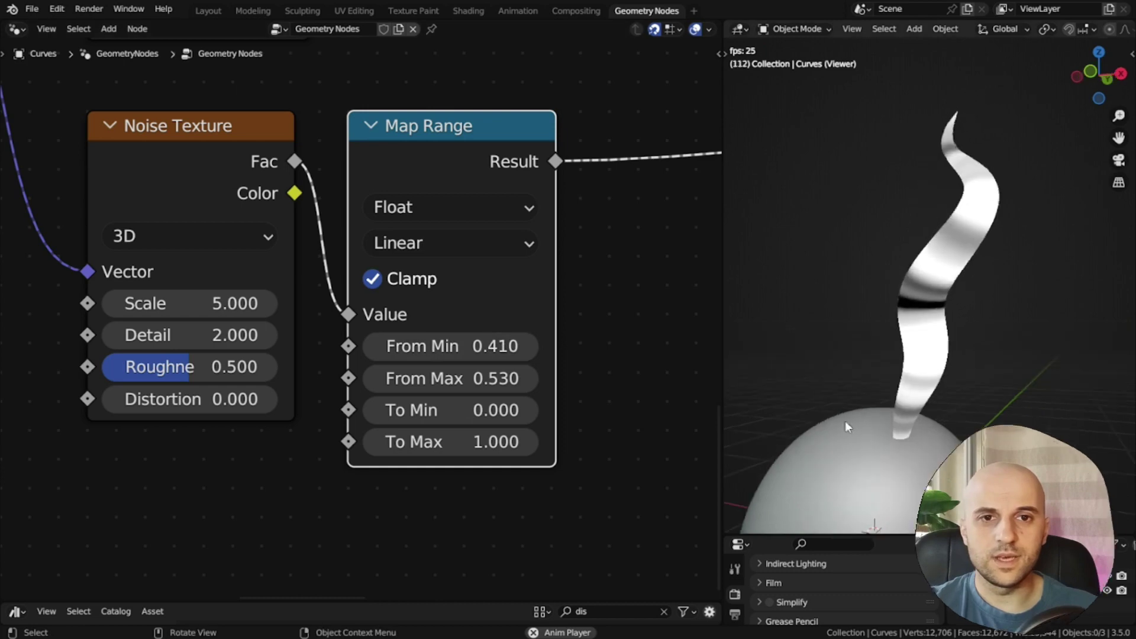
{"action": "left_click", "coordinate": [451, 413]}
{"action": "type", "text": "-1"}
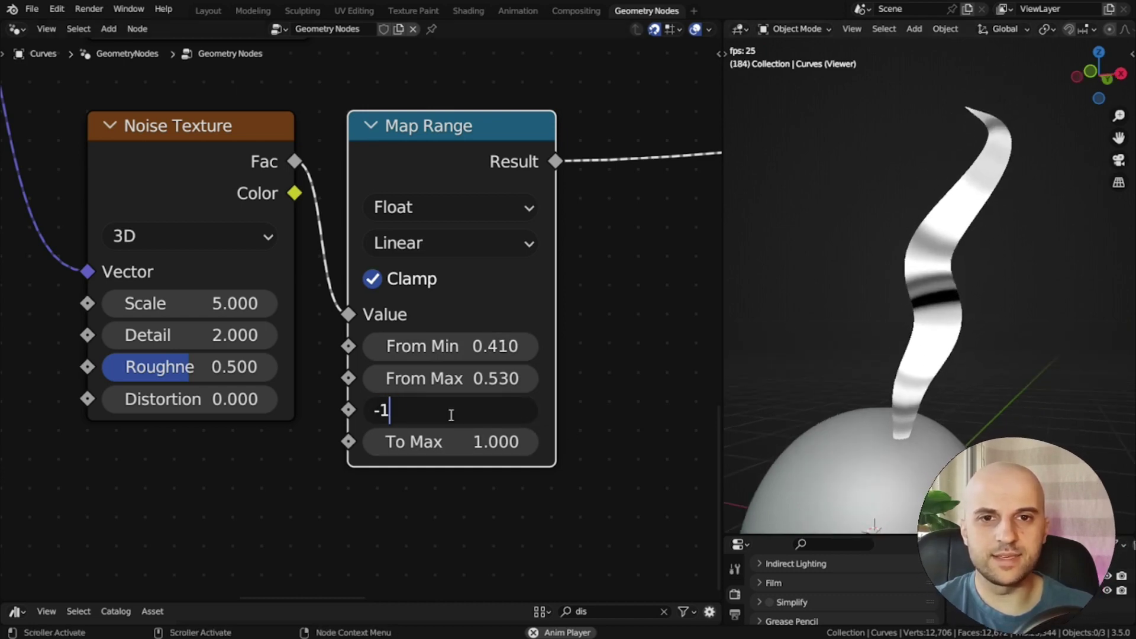
{"action": "key", "text": "Return"}
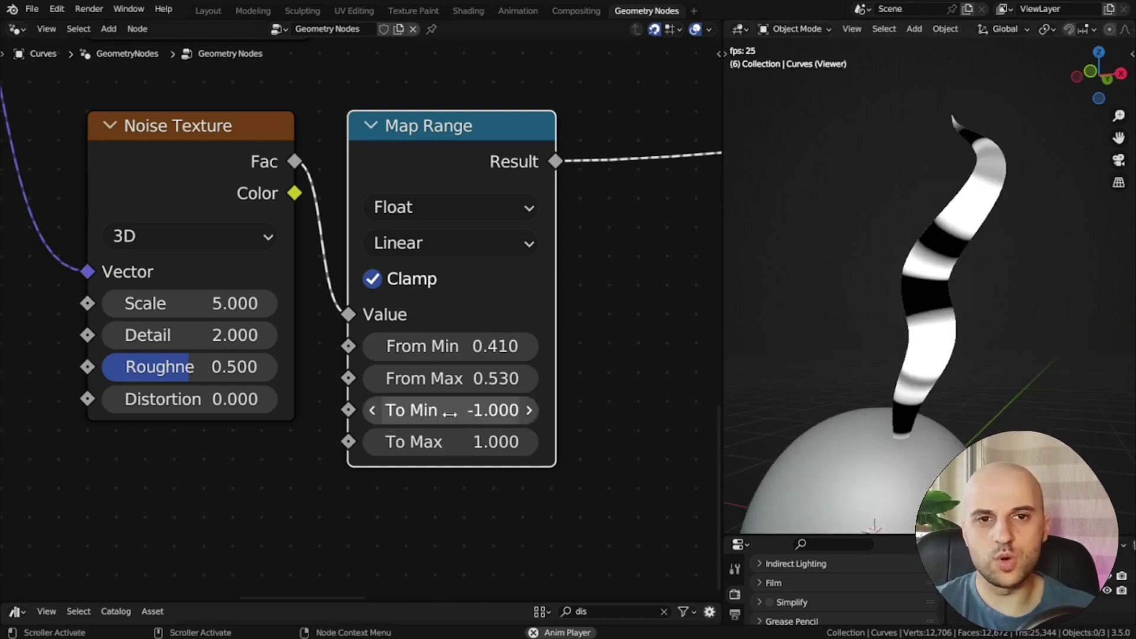
Insert a Vector Math node set to Add between Combine XYZ and the Noise Texture's Vector input.
{"action": "middle_click_drag", "start_coordinate": [310, 314], "coordinate": [490, 310]}
{"action": "scroll", "coordinate": [490, 309], "scroll_direction": "down", "scroll_amount": 2}
{"action": "middle_click_drag", "start_coordinate": [449, 269], "coordinate": [526, 252]}
{"action": "middle_click_drag", "start_coordinate": [294, 314], "coordinate": [417, 425]}
{"action": "scroll", "coordinate": [361, 306], "scroll_direction": "down", "scroll_amount": 1}
{"action": "left_click", "coordinate": [348, 482]}
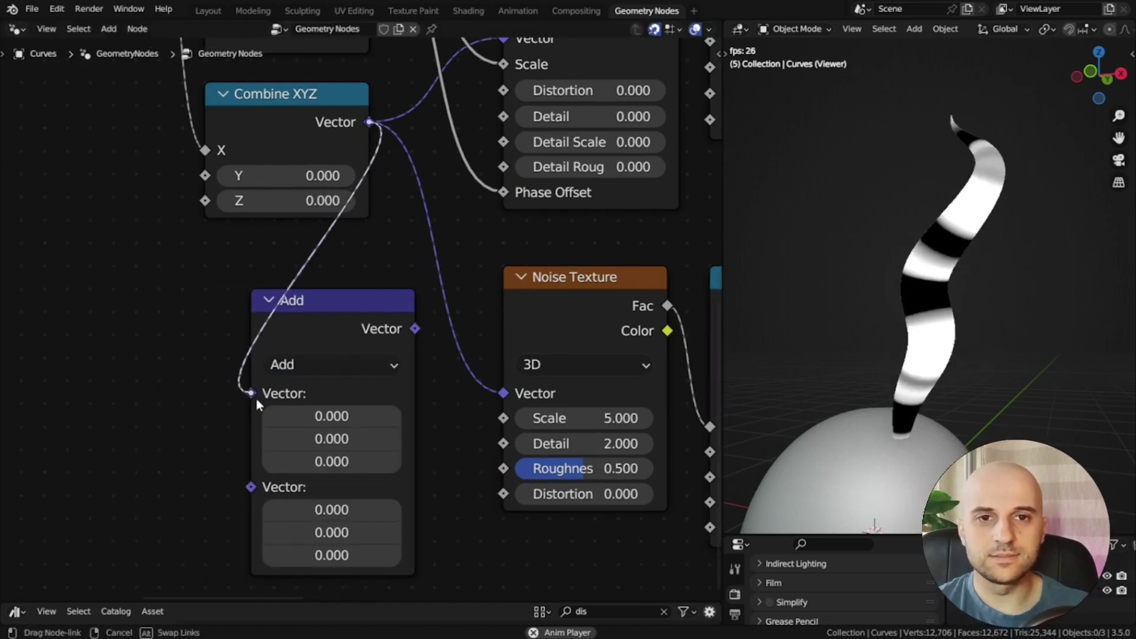
{"action": "left_click_drag", "start_coordinate": [257, 400], "coordinate": [256, 399]}
{"action": "left_click_drag", "start_coordinate": [415, 329], "coordinate": [503, 393]}
Add a Combine XYZ node feeding the second Vector input of the noise branch's vector Add node.
{"action": "middle_click_drag", "start_coordinate": [435, 432], "coordinate": [449, 349]}
{"action": "scroll", "coordinate": [450, 349], "scroll_direction": "up", "scroll_amount": 5}
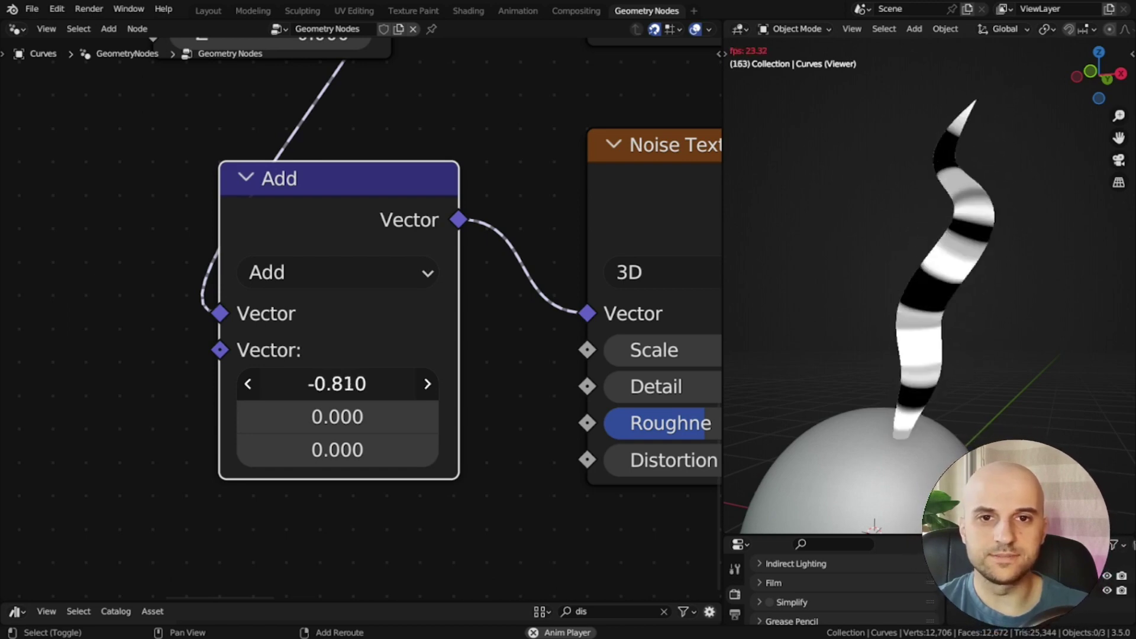
{"action": "left_click_drag", "start_coordinate": [543, 282], "coordinate": [465, 326]}
{"action": "type", "text": "comb"}
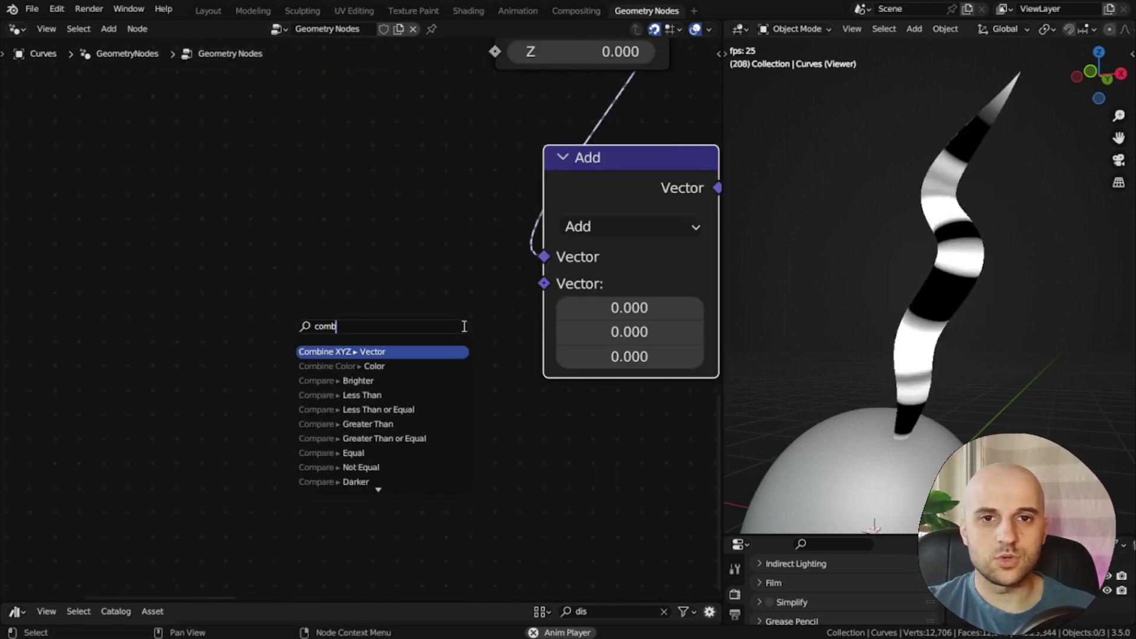
{"action": "key", "text": "Return"}
{"action": "left_click", "coordinate": [507, 186]}
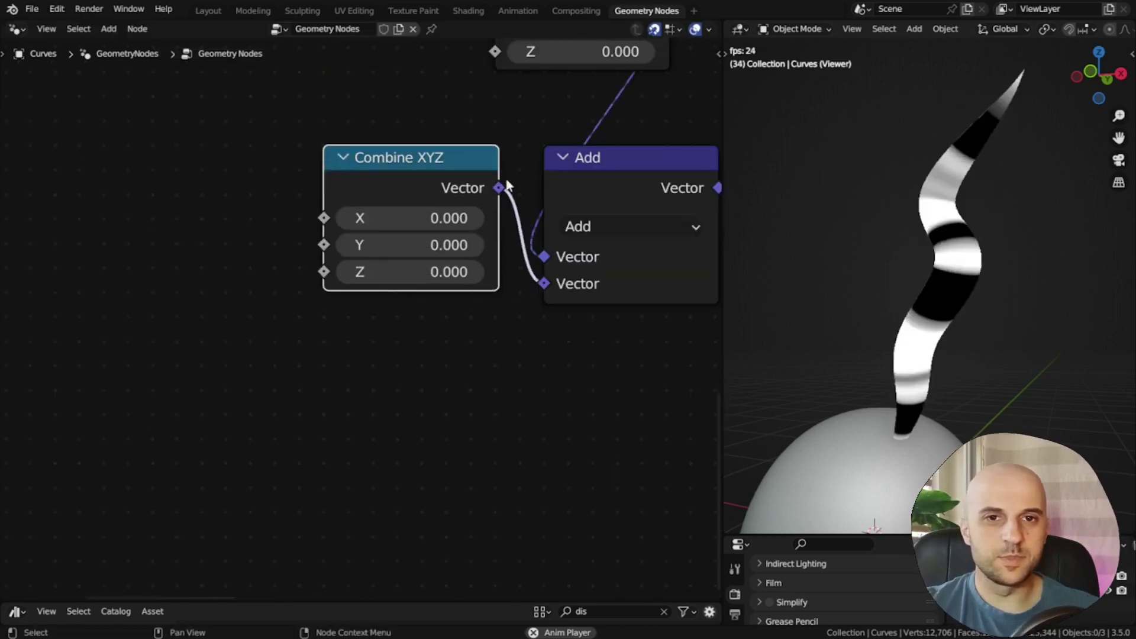
Add a Scene Time node and drive the X input of the new Combine XYZ with its Frame output.
{"action": "scroll", "coordinate": [507, 185], "scroll_direction": "down", "scroll_amount": 4}
{"action": "middle_click_drag", "start_coordinate": [507, 186], "coordinate": [575, 205]}
{"action": "left_click_drag", "start_coordinate": [441, 229], "coordinate": [336, 274]}
{"action": "type", "text": "frame"}
{"action": "key", "text": "Return"}
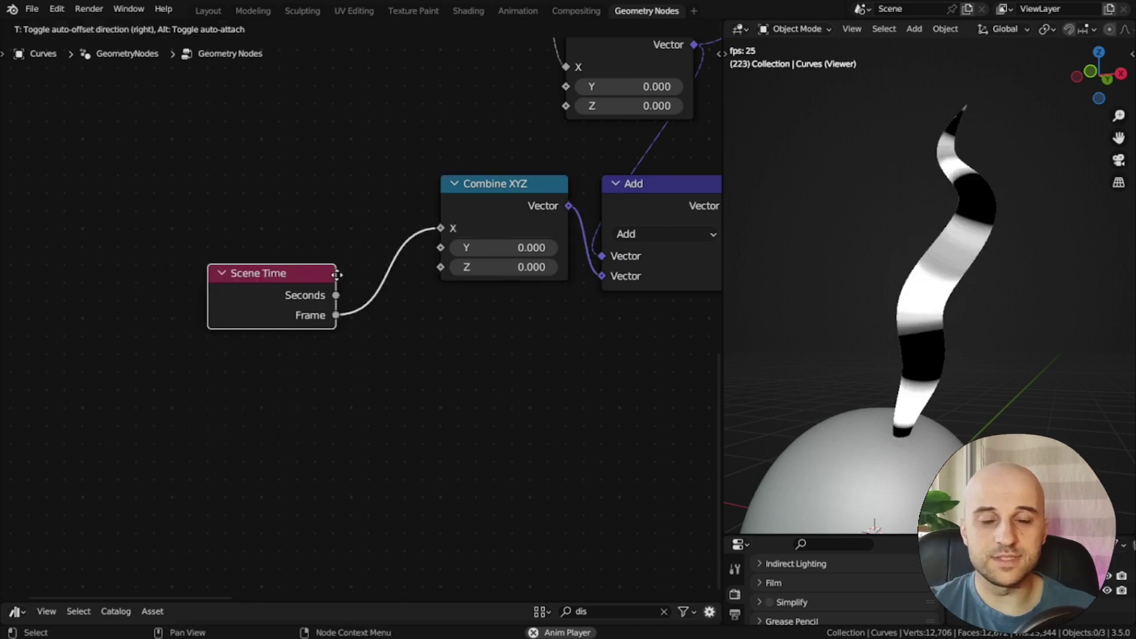
Insert a Math node set to Multiply between Scene Time's Frame output and the Combine XYZ X input.
{"action": "middle_click_drag", "start_coordinate": [255, 264], "coordinate": [331, 269]}
{"action": "left_click_drag", "start_coordinate": [232, 248], "coordinate": [273, 308]}
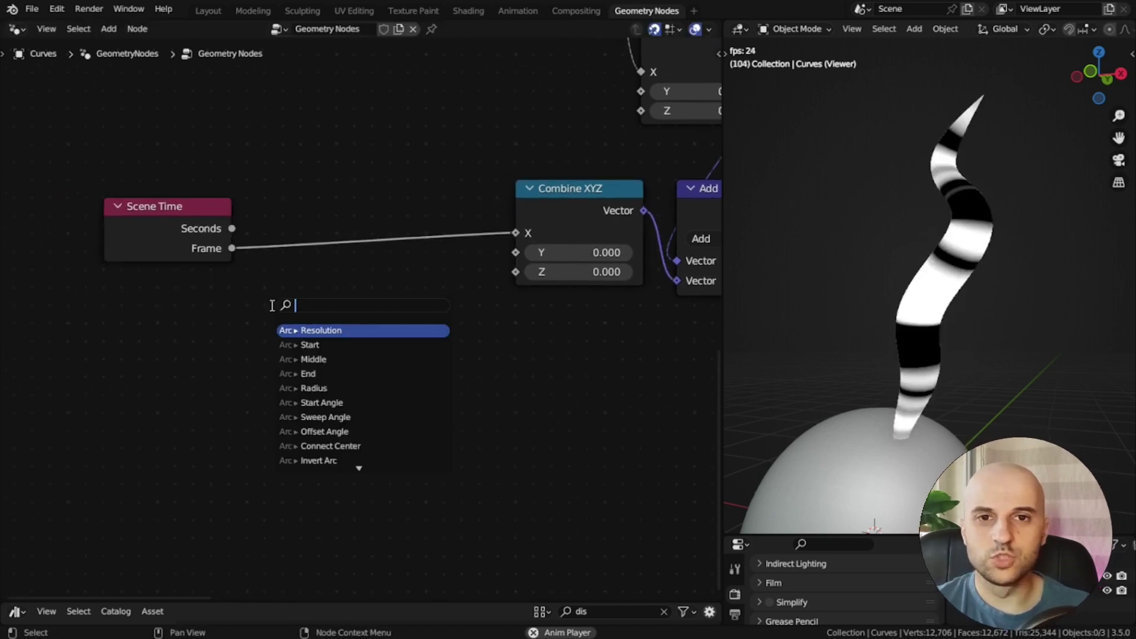
{"action": "type", "text": "mul"}
{"action": "key", "text": "Return"}
{"action": "left_click", "coordinate": [323, 290]}
{"action": "left_click_drag", "start_coordinate": [388, 274], "coordinate": [388, 217]}
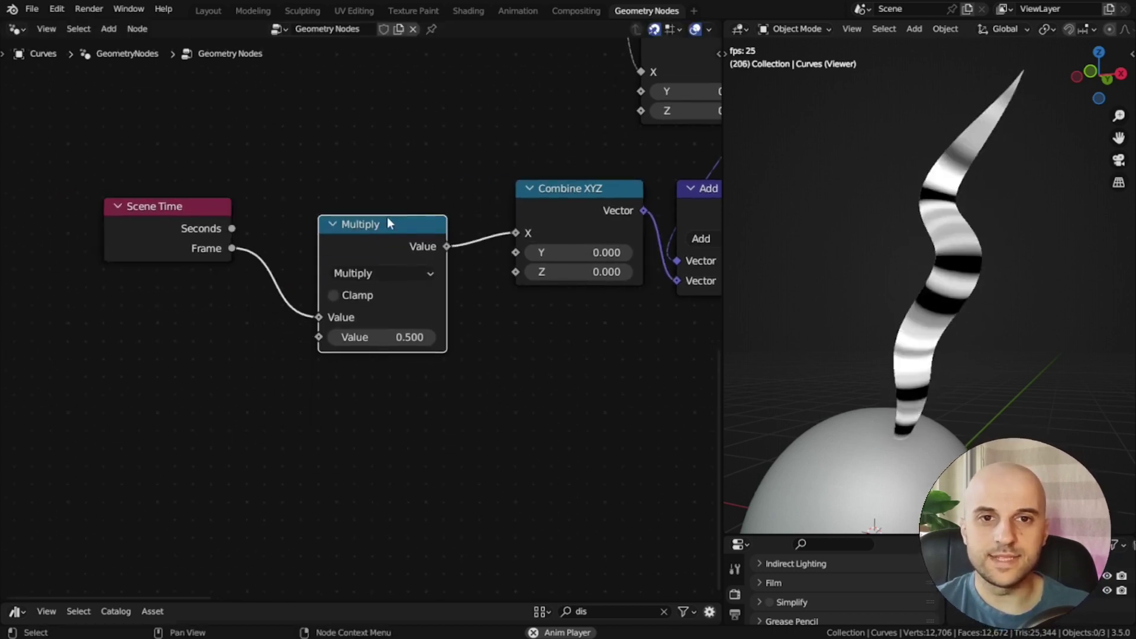
Set the multiplier of the Scene Time Multiply node to -0.01.
{"action": "scroll", "coordinate": [387, 216], "scroll_direction": "up", "scroll_amount": 2}
{"action": "left_click", "coordinate": [419, 351]}
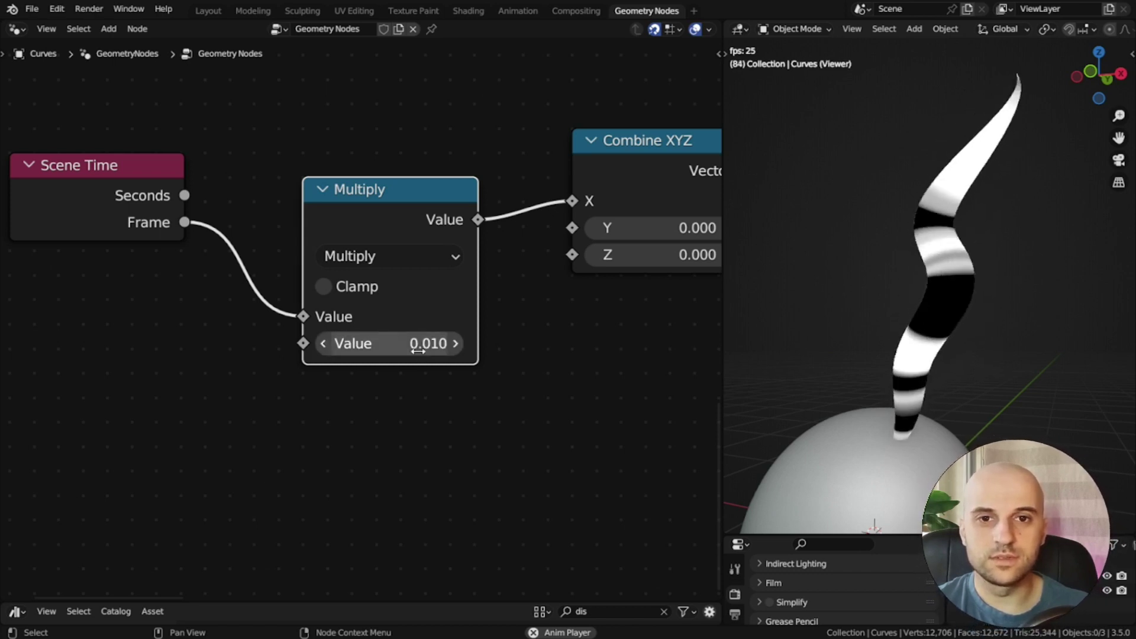
{"action": "type", "text": "-0.01"}
{"action": "key", "text": "Return"}
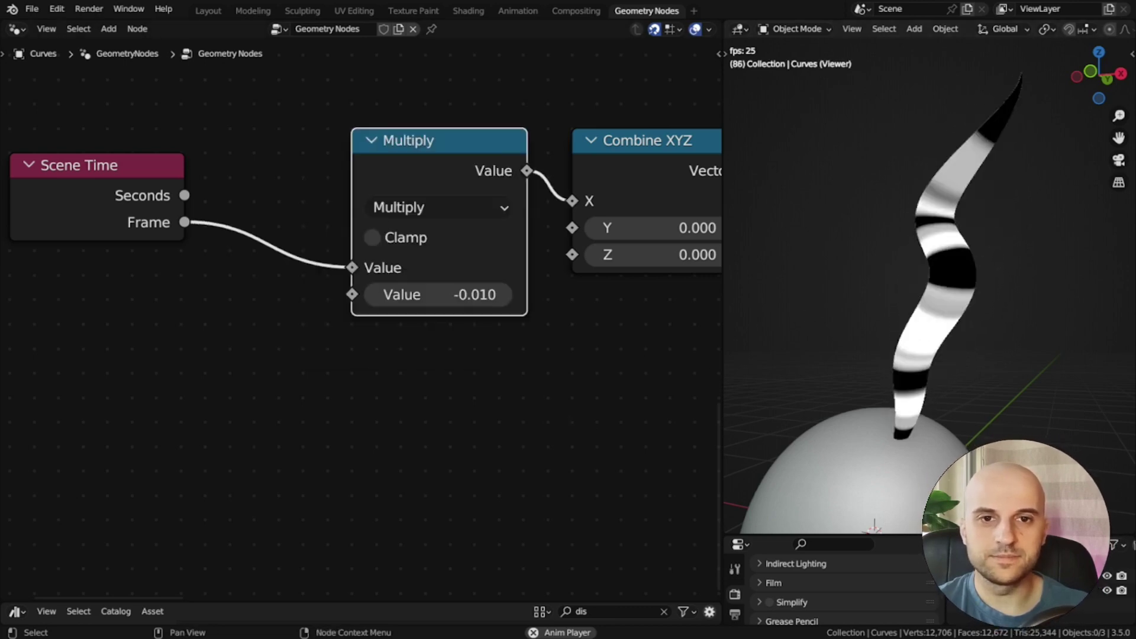
Duplicate the Multiply node and insert the copy between Scene Time's Frame output and the -0.010 Multiply.
{"action": "middle_click_drag", "start_coordinate": [326, 375], "coordinate": [462, 375]}
{"action": "scroll", "coordinate": [379, 319], "scroll_direction": "down", "scroll_amount": 2}
{"action": "left_click_drag", "start_coordinate": [293, 264], "coordinate": [161, 248]}
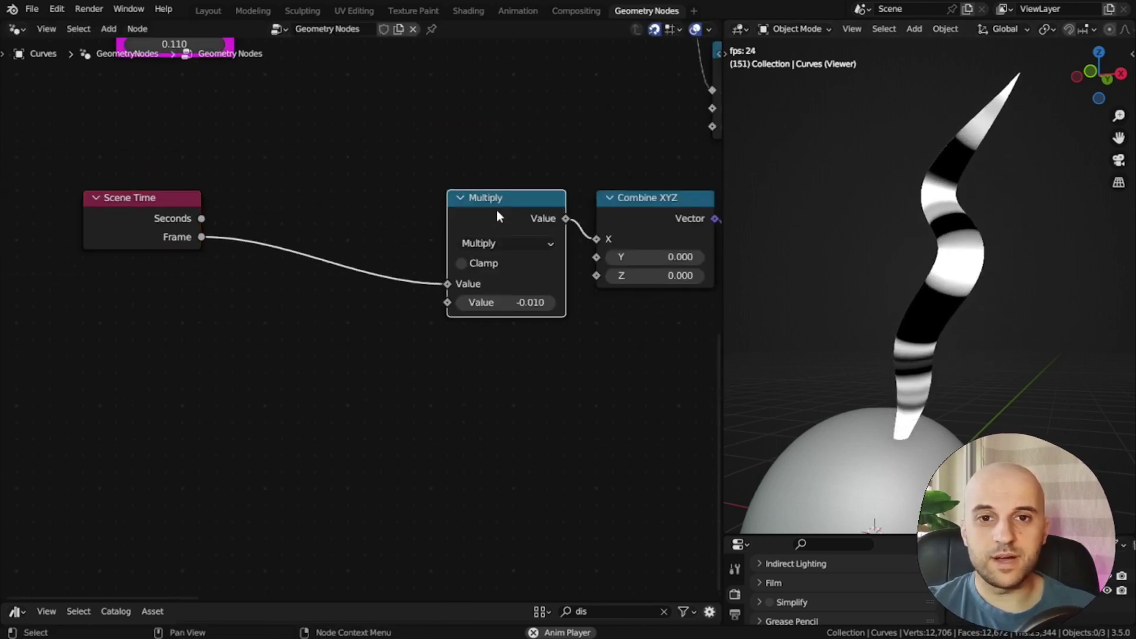
{"action": "key", "text": "shift+d"}
{"action": "left_click", "coordinate": [365, 214]}
Add a Value node to the copied Multiply's second input and label it Noise Speed.
{"action": "left_click_drag", "start_coordinate": [531, 259], "coordinate": [458, 325]}
{"action": "type", "text": "value"}
{"action": "key", "text": "Return"}
{"action": "left_click", "coordinate": [457, 325]}
{"action": "key", "text": "F2"}
{"action": "type", "text": "Noise Speed"}
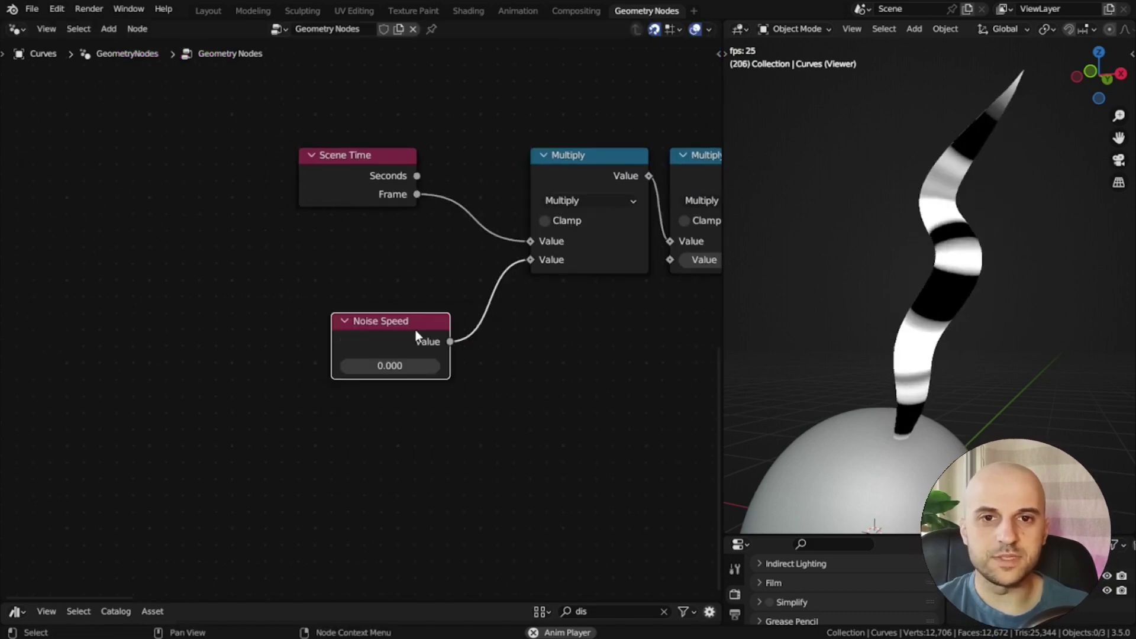
{"action": "type", "text": "n"}
{"action": "left_click", "coordinate": [592, 137]}
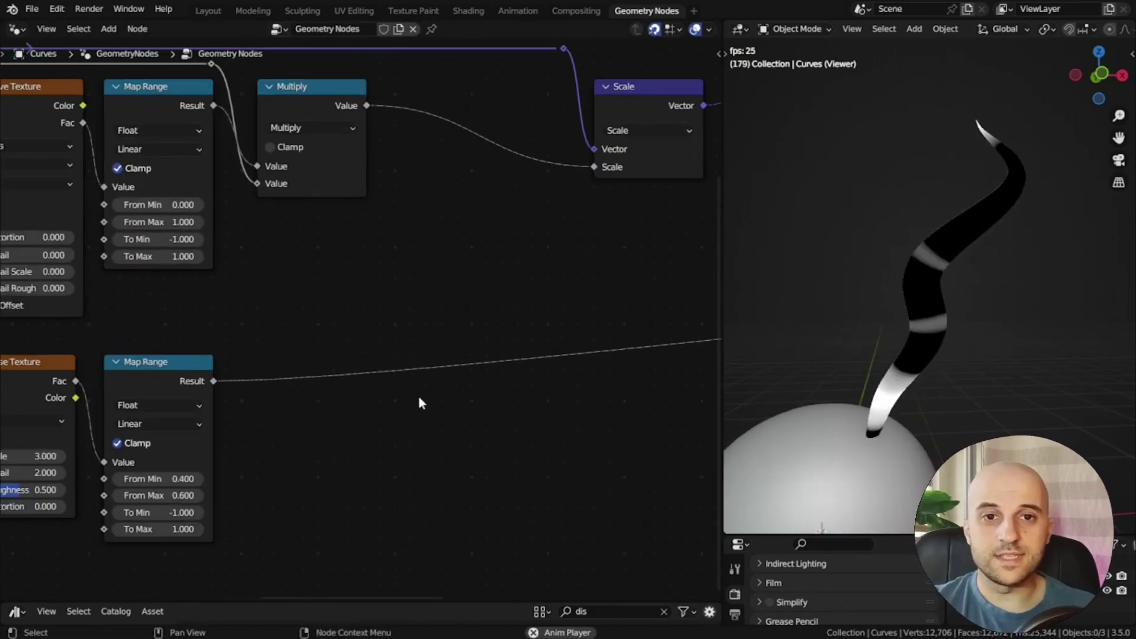
Combine the noise Map Range result with the wave Multiply output in an Add math node feeding the Scale node.
{"action": "left_click", "coordinate": [194, 441]}
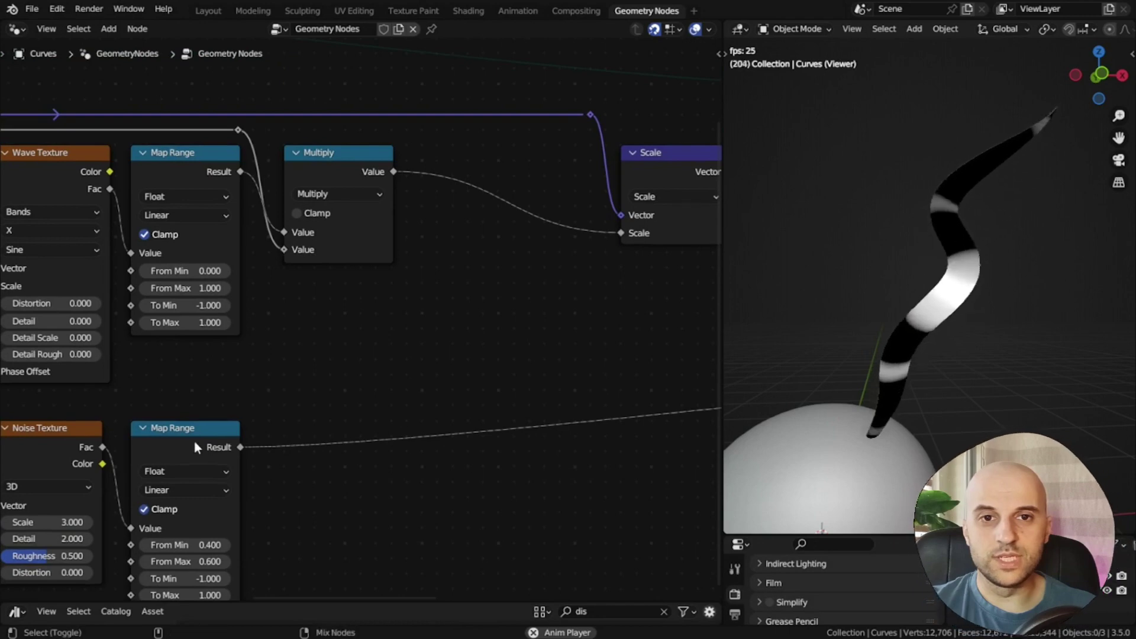
{"action": "left_click", "coordinate": [317, 238], "text": "shift"}
{"action": "key", "text": "ctrl+equal"}
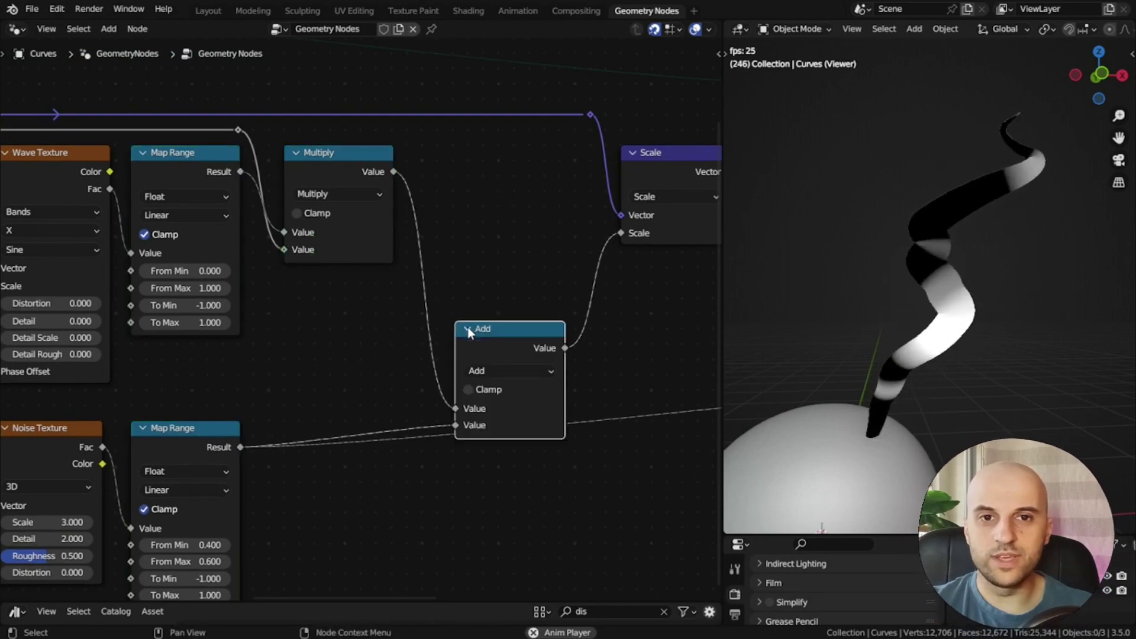
{"action": "left_click_drag", "start_coordinate": [468, 332], "coordinate": [465, 279]}
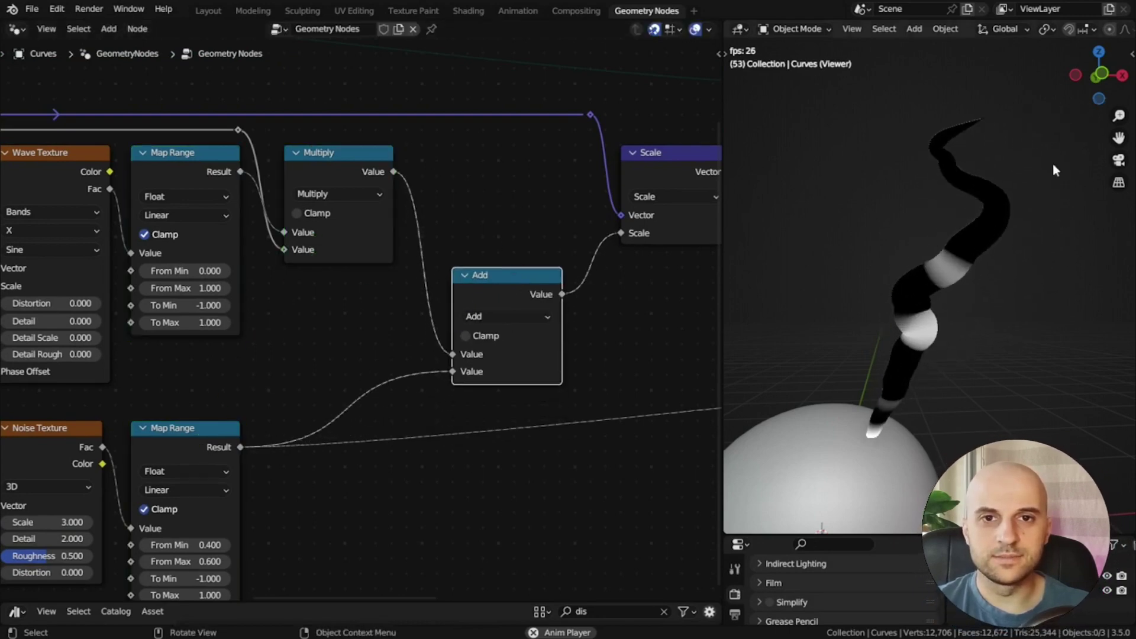
Duplicate the wave Multiply node and insert the copy between the noise Map Range and the Add node.
{"action": "middle_click_drag", "start_coordinate": [287, 533], "coordinate": [325, 469]}
{"action": "left_click", "coordinate": [381, 98]}
{"action": "key", "text": "shift+d"}
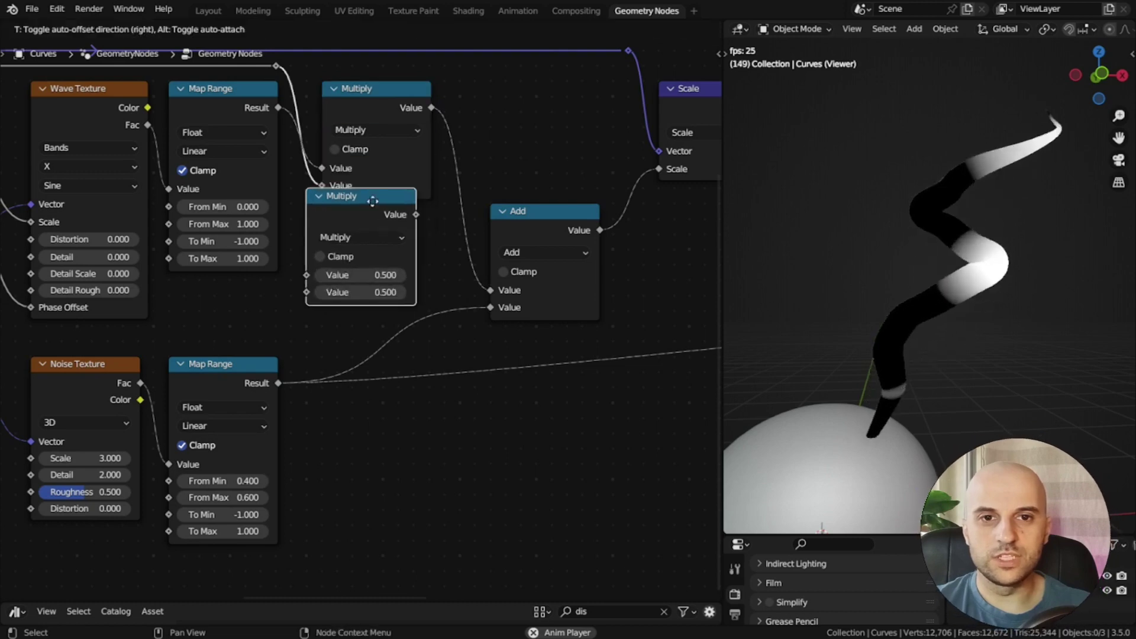
{"action": "left_click", "coordinate": [375, 279]}
{"action": "left_click_drag", "start_coordinate": [374, 277], "coordinate": [355, 365]}
Add a Value node to the noise Multiply's second input and label it Noise Strength.
{"action": "middle_click_drag", "start_coordinate": [345, 452], "coordinate": [485, 323]}
{"action": "left_click_drag", "start_coordinate": [462, 332], "coordinate": [415, 474]}
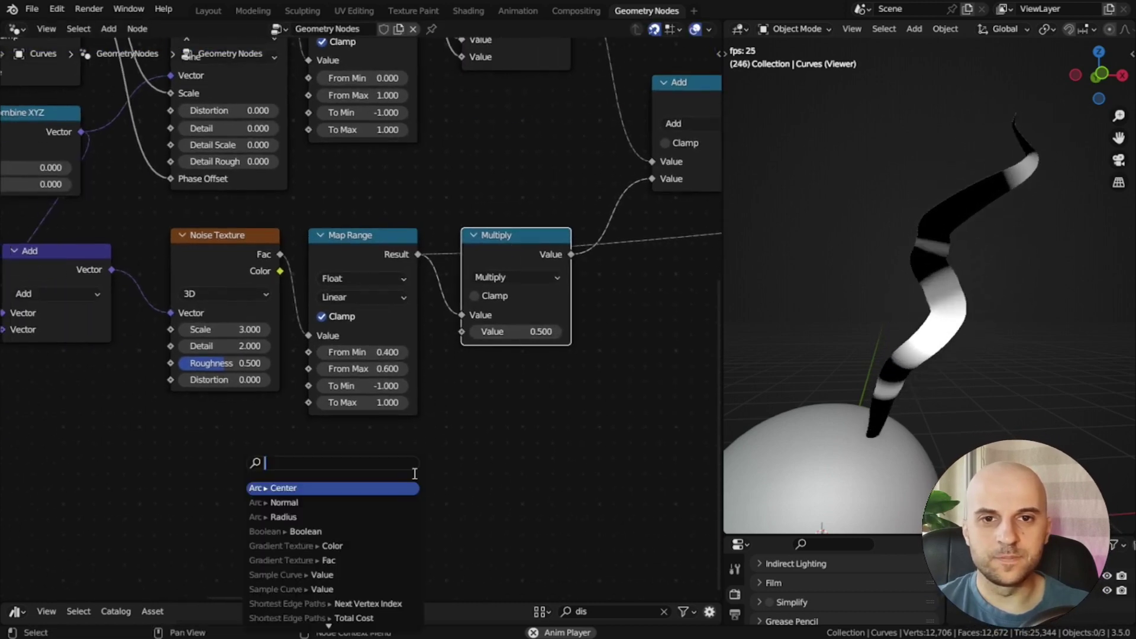
{"action": "type", "text": "val"}
{"action": "key", "text": "Return"}
{"action": "left_click", "coordinate": [414, 475]}
{"action": "scroll", "coordinate": [372, 464], "scroll_direction": "up", "scroll_amount": 4}
{"action": "middle_click_drag", "start_coordinate": [372, 460], "coordinate": [414, 292]}
{"action": "key", "text": "F2"}
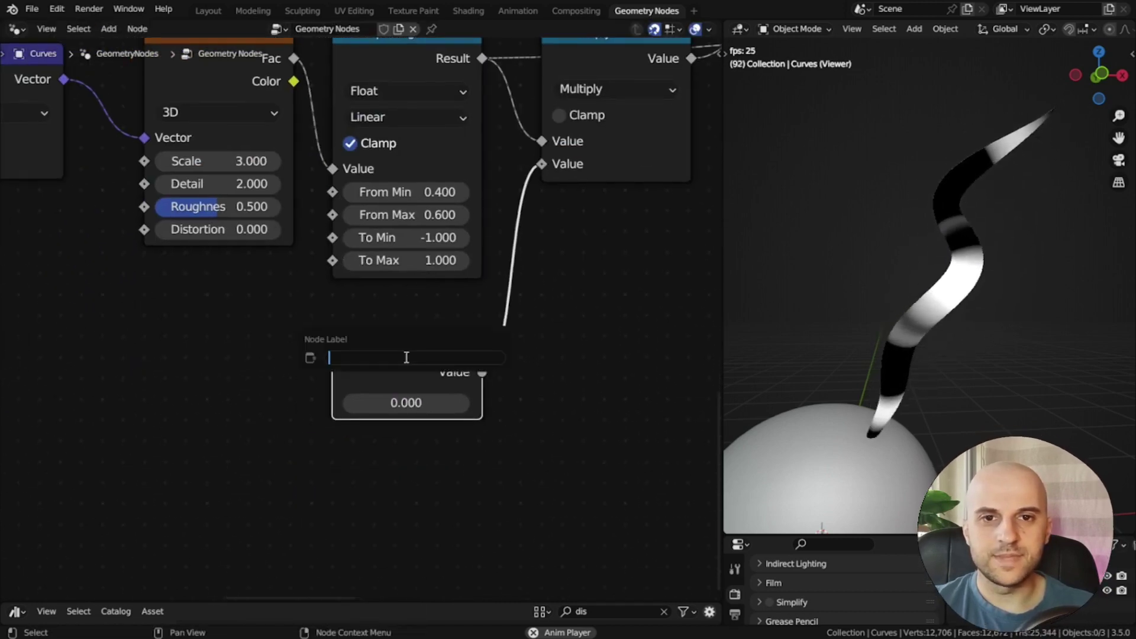
{"action": "type", "text": "Noise Streng"}
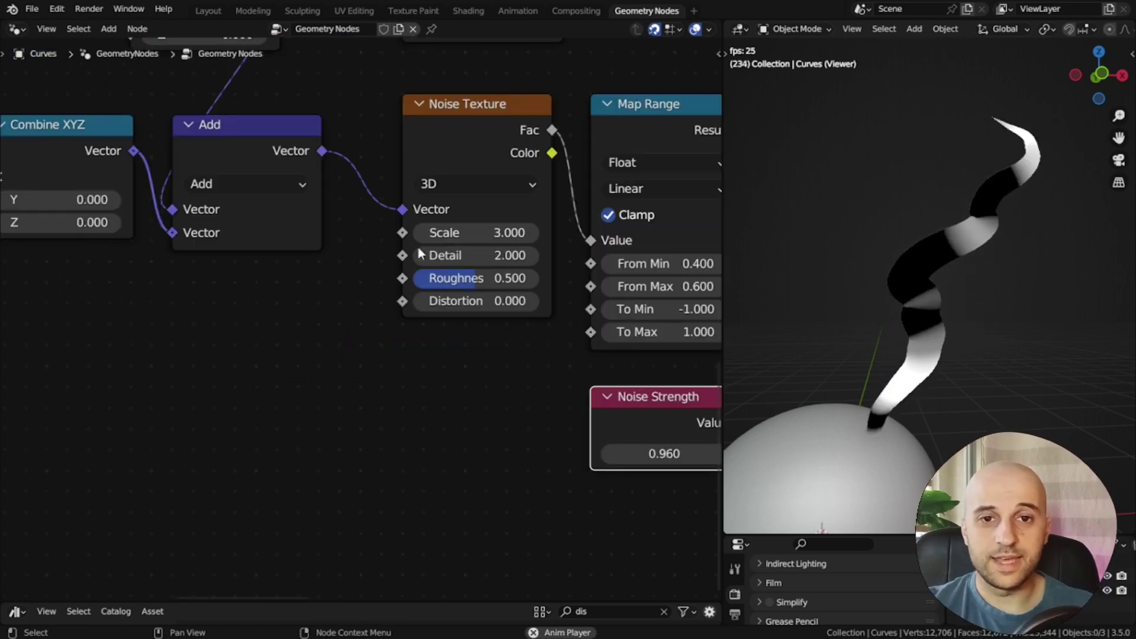
Add a Value node to the Noise Texture's Scale input and label it Noise Scale.
{"action": "left_click_drag", "start_coordinate": [400, 232], "coordinate": [307, 352]}
{"action": "type", "text": "value"}
{"action": "key", "text": "Return"}
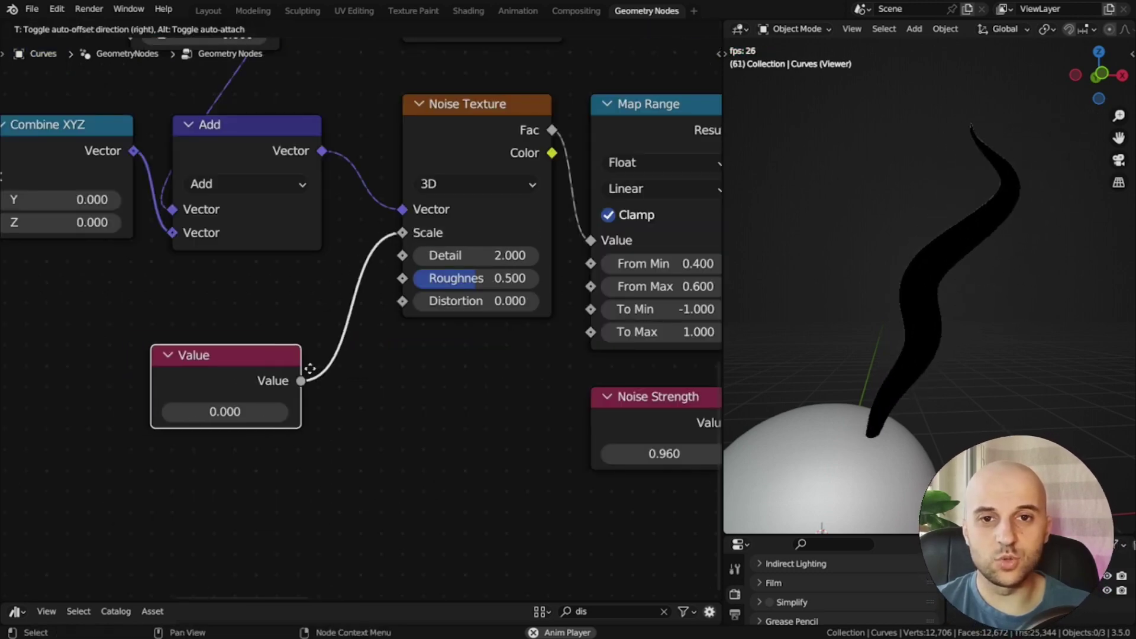
{"action": "key", "text": "F2"}
{"action": "type", "text": "Noise Scale"}
{"action": "key", "text": "Return"}
{"action": "left_click_drag", "start_coordinate": [236, 347], "coordinate": [278, 347]}
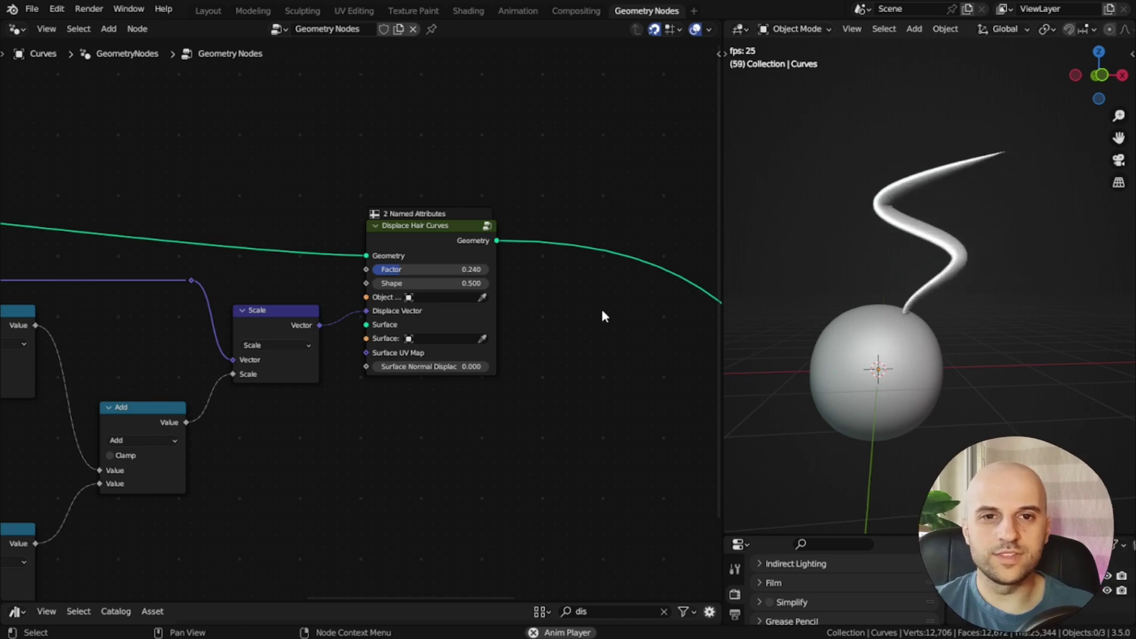
Insert a Restore Curve Segment Length node after Displace Hair Curves and widen it to show its full name.
{"action": "middle_click_drag", "start_coordinate": [602, 312], "coordinate": [356, 311]}
{"action": "middle_click_drag", "start_coordinate": [356, 311], "coordinate": [270, 323]}
{"action": "key", "text": "shift+a"}
{"action": "key", "text": "s"}
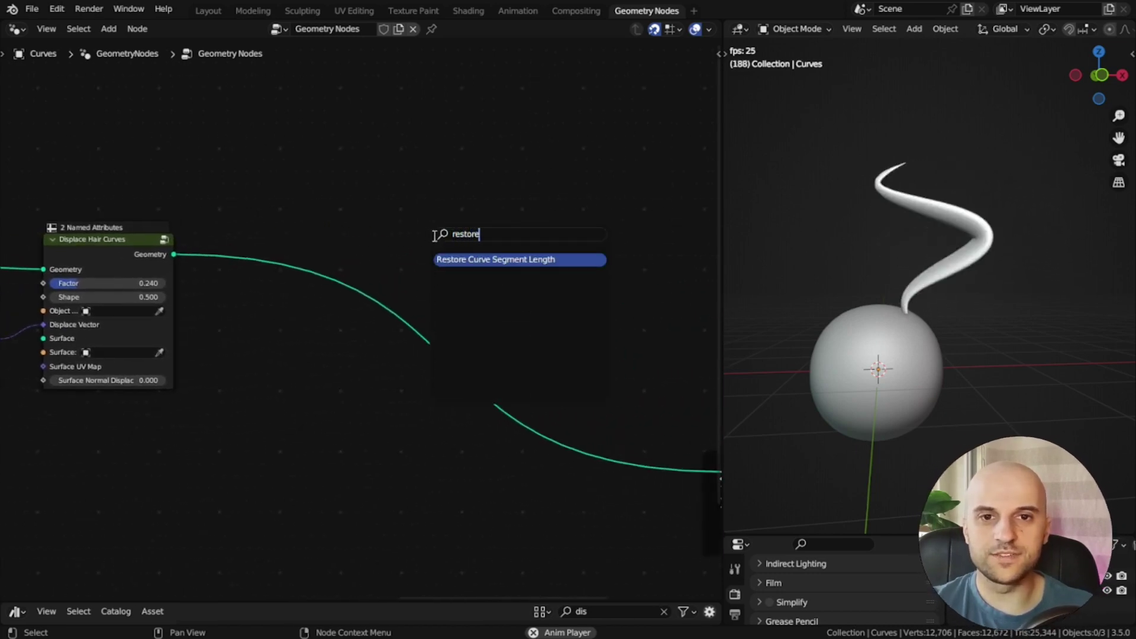
{"action": "left_click", "coordinate": [461, 262]}
{"action": "left_click", "coordinate": [349, 263]}
{"action": "scroll", "coordinate": [354, 264], "scroll_direction": "up", "scroll_amount": 3}
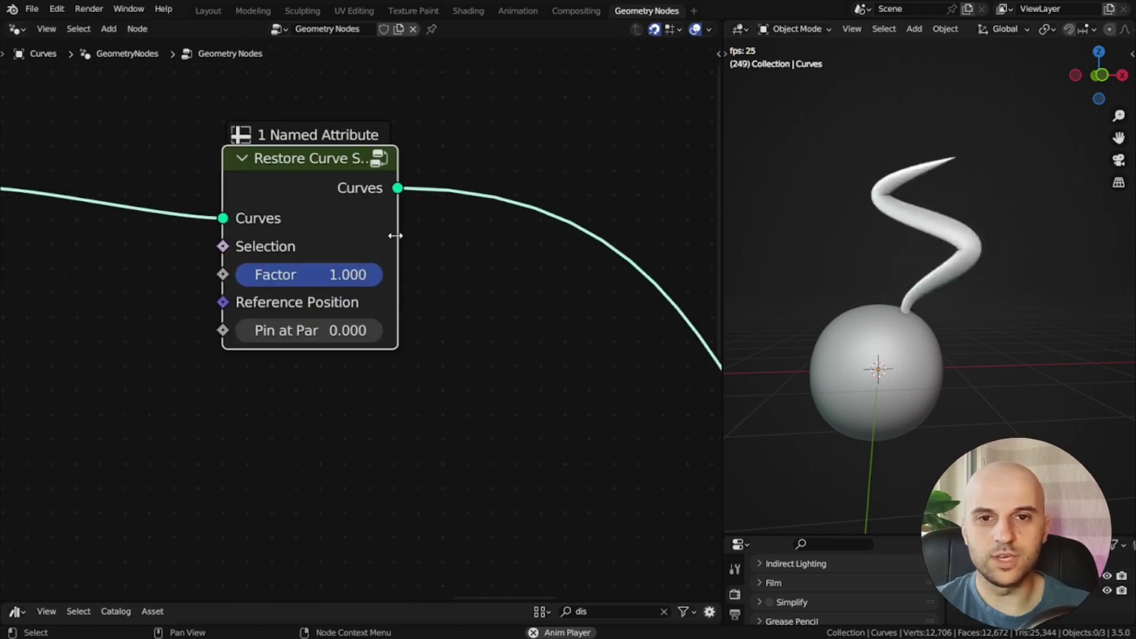
{"action": "left_click_drag", "start_coordinate": [398, 236], "coordinate": [522, 243]}
Add a reroute on the geometry link before Displace Hair Curves and insert a Capture Attribute node ahead of it.
{"action": "middle_click_drag", "start_coordinate": [309, 195], "coordinate": [589, 180]}
{"action": "scroll", "coordinate": [541, 232], "scroll_direction": "up", "scroll_amount": 1}
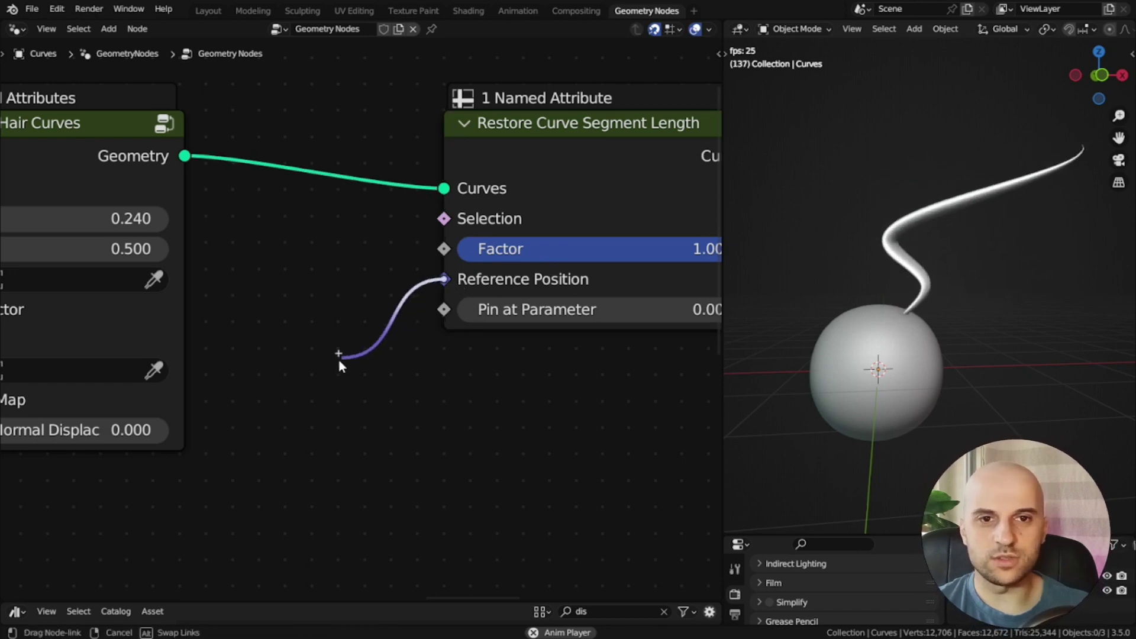
{"action": "scroll", "coordinate": [330, 375], "scroll_direction": "down", "scroll_amount": 4}
{"action": "middle_click_drag", "start_coordinate": [335, 419], "coordinate": [691, 466]}
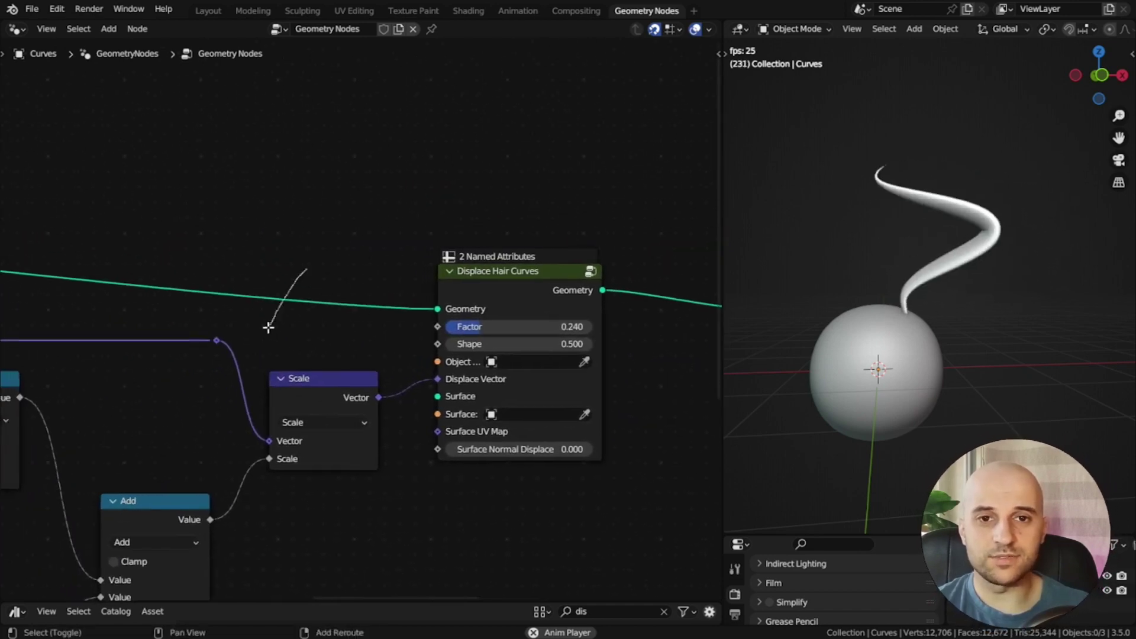
{"action": "middle_click_drag", "start_coordinate": [102, 250], "coordinate": [296, 241]}
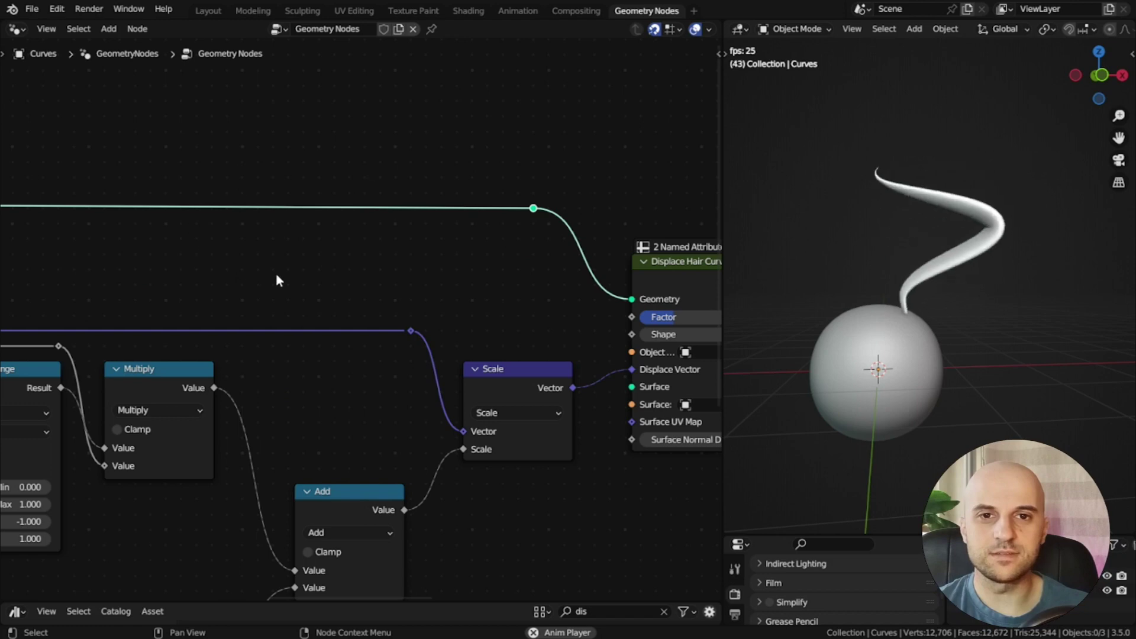
{"action": "type", "text": "cap"}
{"action": "key", "text": "Return"}
{"action": "left_click", "coordinate": [269, 134]}
{"action": "middle_click_drag", "start_coordinate": [297, 140], "coordinate": [461, 169]}
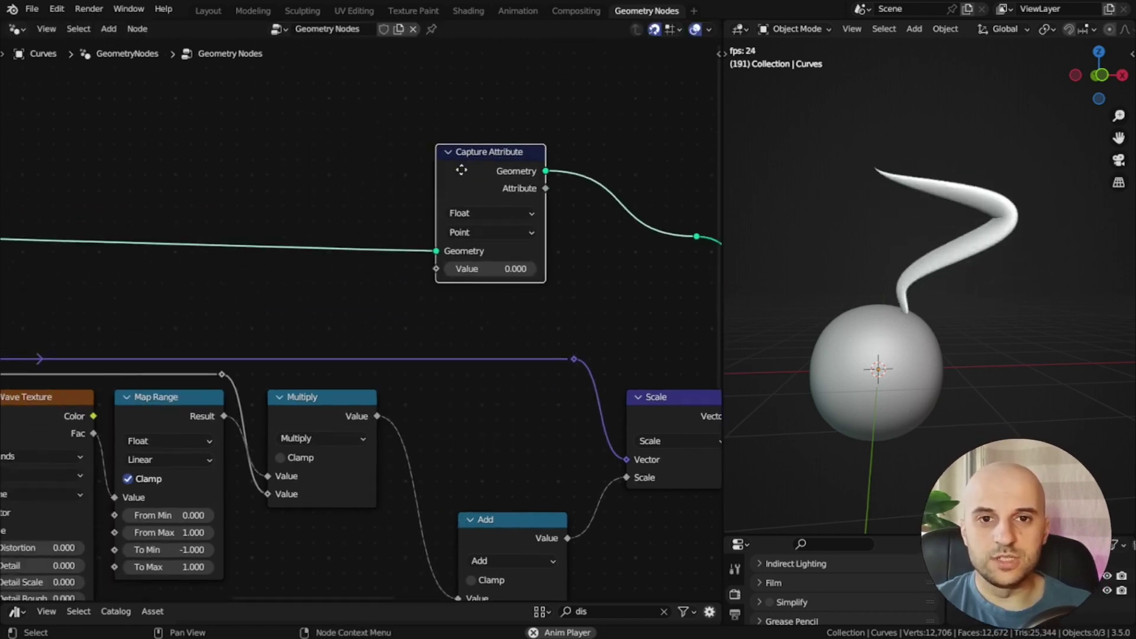
{"action": "scroll", "coordinate": [437, 232], "scroll_direction": "up", "scroll_amount": 3}
Set the Capture Attribute data type to Vector and connect a new Position node to its Value input.
{"action": "left_click_drag", "start_coordinate": [440, 285], "coordinate": [375, 312]}
{"action": "key", "text": "Return"}
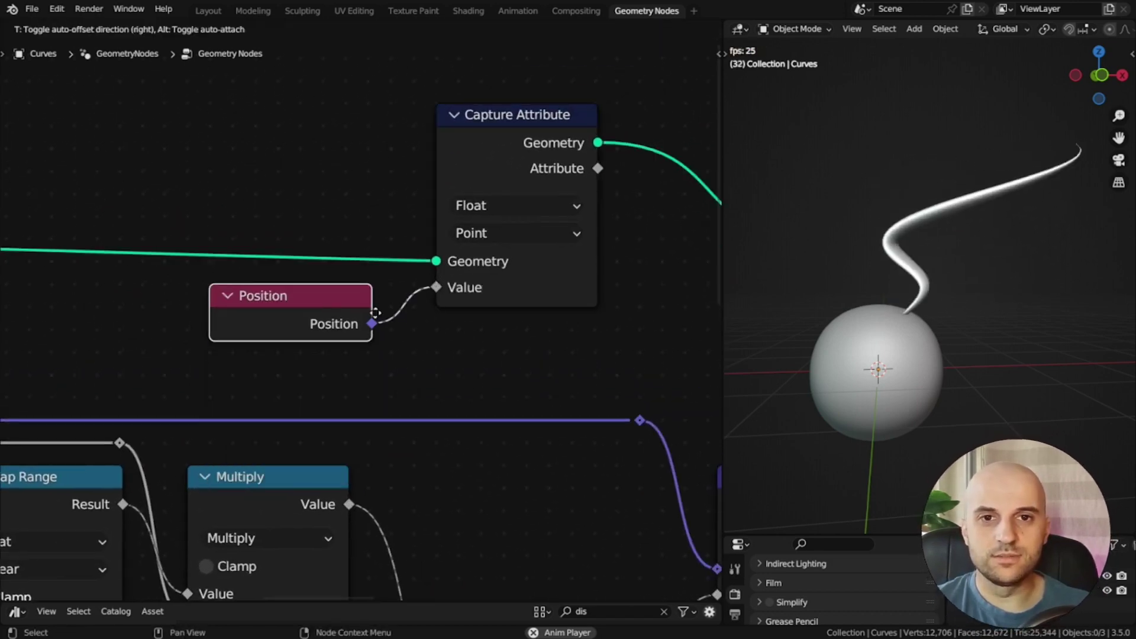
{"action": "middle_click_drag", "start_coordinate": [385, 327], "coordinate": [361, 351]}
{"action": "left_click_drag", "start_coordinate": [460, 144], "coordinate": [483, 144]}
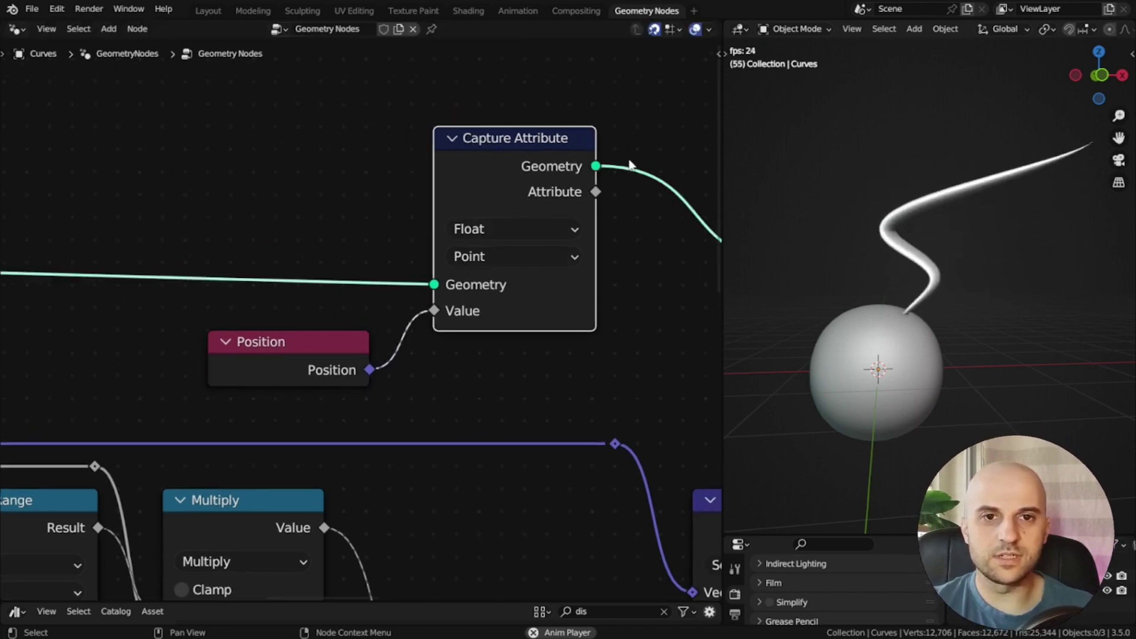
{"action": "left_click", "coordinate": [502, 227]}
{"action": "left_click", "coordinate": [478, 303]}
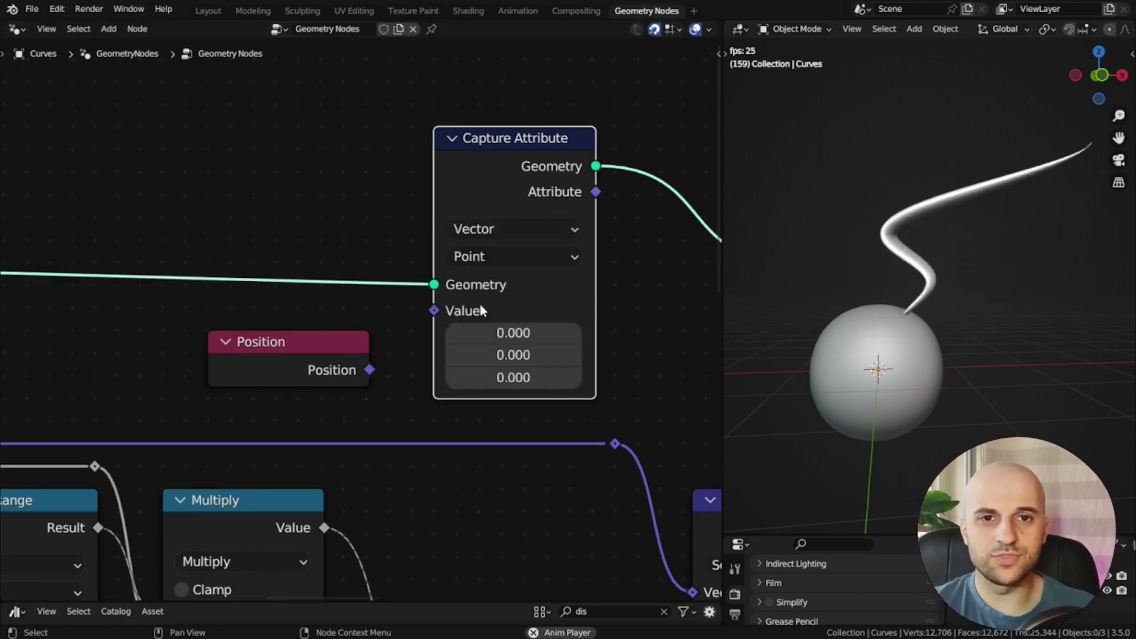
{"action": "left_click_drag", "start_coordinate": [396, 335], "coordinate": [447, 314]}
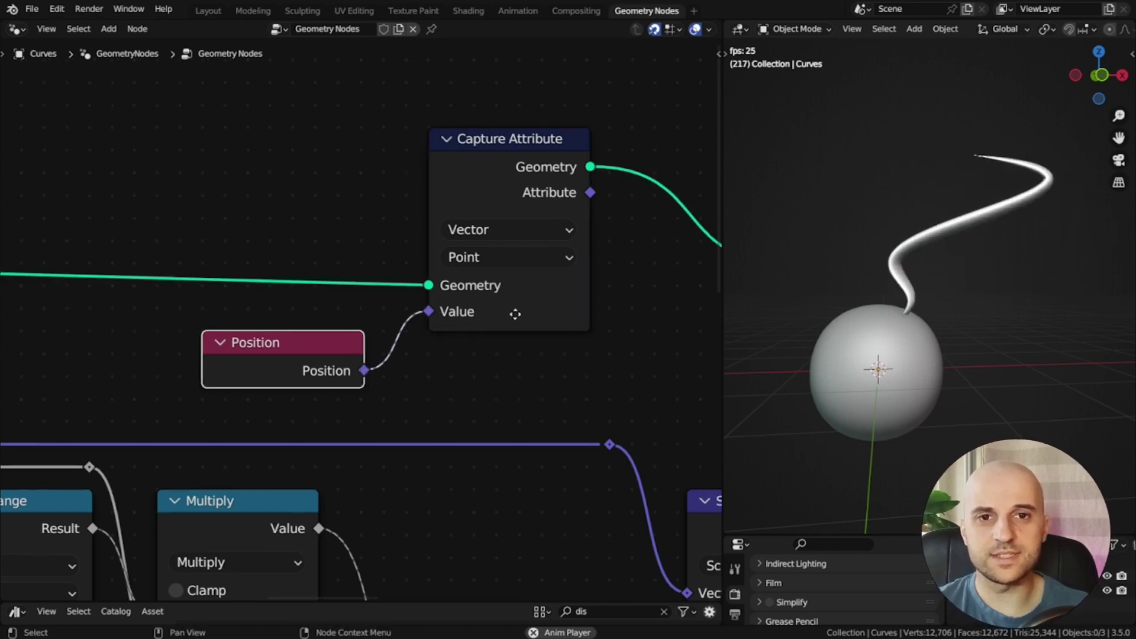
Connect the captured Attribute output to the Reference Position input of Restore Curve Segment Length.
{"action": "middle_click_drag", "start_coordinate": [515, 315], "coordinate": [413, 306]}
{"action": "scroll", "coordinate": [413, 306], "scroll_direction": "down", "scroll_amount": 7}
{"action": "middle_click_drag", "start_coordinate": [484, 314], "coordinate": [241, 240]}
{"action": "left_click_drag", "start_coordinate": [179, 174], "coordinate": [614, 325]}
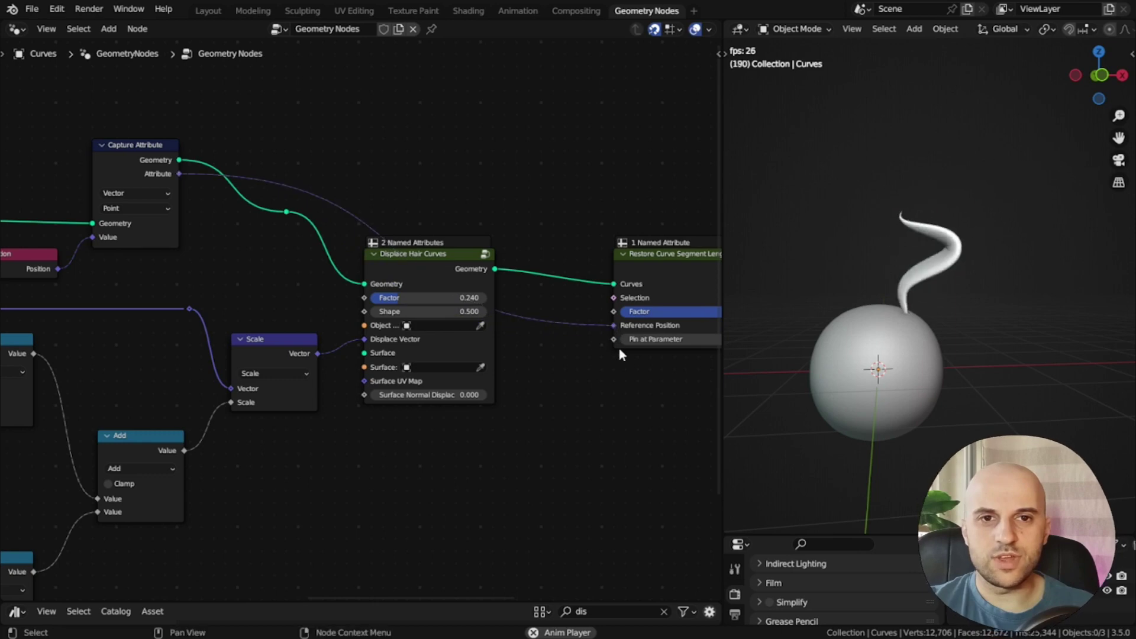
Try varying the Factor of Restore Curve Segment Length while watching the strand, ending at 1.000.
{"action": "middle_click_drag", "start_coordinate": [618, 346], "coordinate": [413, 333]}
{"action": "scroll", "coordinate": [439, 340], "scroll_direction": "up", "scroll_amount": 3}
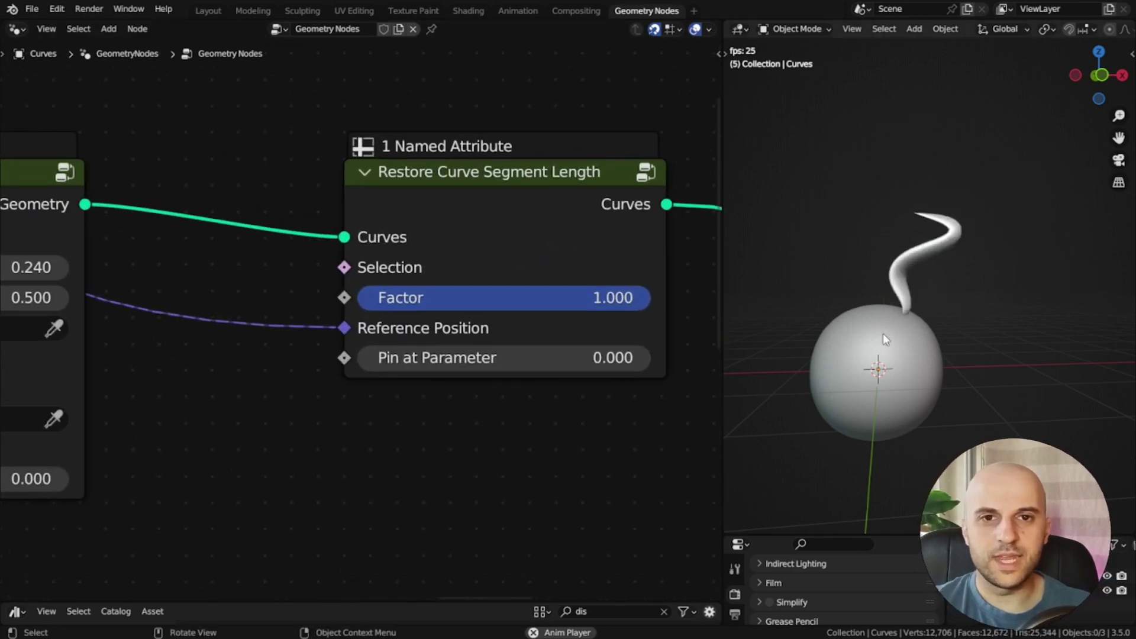
{"action": "scroll", "coordinate": [884, 334], "scroll_direction": "up", "scroll_amount": 2}
{"action": "middle_click_drag", "start_coordinate": [927, 337], "coordinate": [962, 330], "text": "shift"}
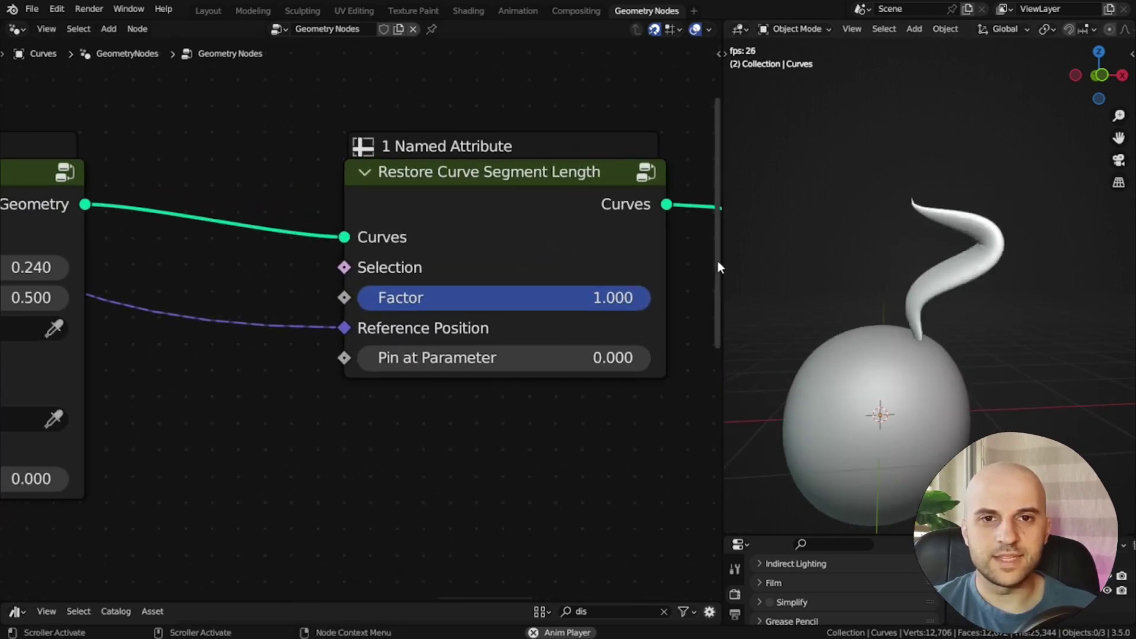
{"action": "mouse_move", "coordinate": [640, 297]}
{"action": "left_mouse_down"}
{"action": "mouse_move", "coordinate": [650, 298]}
{"action": "mouse_move", "coordinate": [391, 297]}
{"action": "mouse_move", "coordinate": [651, 298]}
{"action": "mouse_move", "coordinate": [358, 297]}
{"action": "mouse_move", "coordinate": [651, 297]}
{"action": "left_mouse_up"}
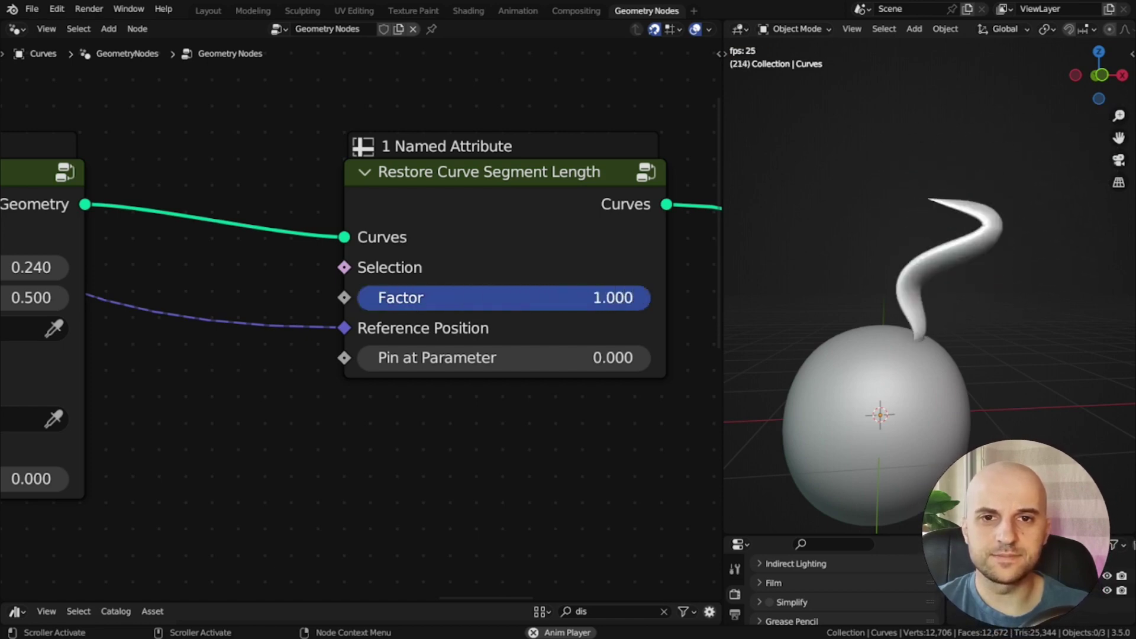
Review the node tree from the Wave and Noise Texture branches through Add and Scale to Displace Hair Curves.
{"action": "scroll", "coordinate": [488, 475], "scroll_direction": "down", "scroll_amount": 15}
{"action": "middle_click_drag", "start_coordinate": [487, 474], "coordinate": [721, 380]}
{"action": "scroll", "coordinate": [306, 272], "scroll_direction": "up", "scroll_amount": 10}
{"action": "middle_click_drag", "start_coordinate": [313, 277], "coordinate": [524, 283]}
{"action": "scroll", "coordinate": [524, 283], "scroll_direction": "up", "scroll_amount": 3}
{"action": "middle_click_drag", "start_coordinate": [477, 302], "coordinate": [473, 354]}
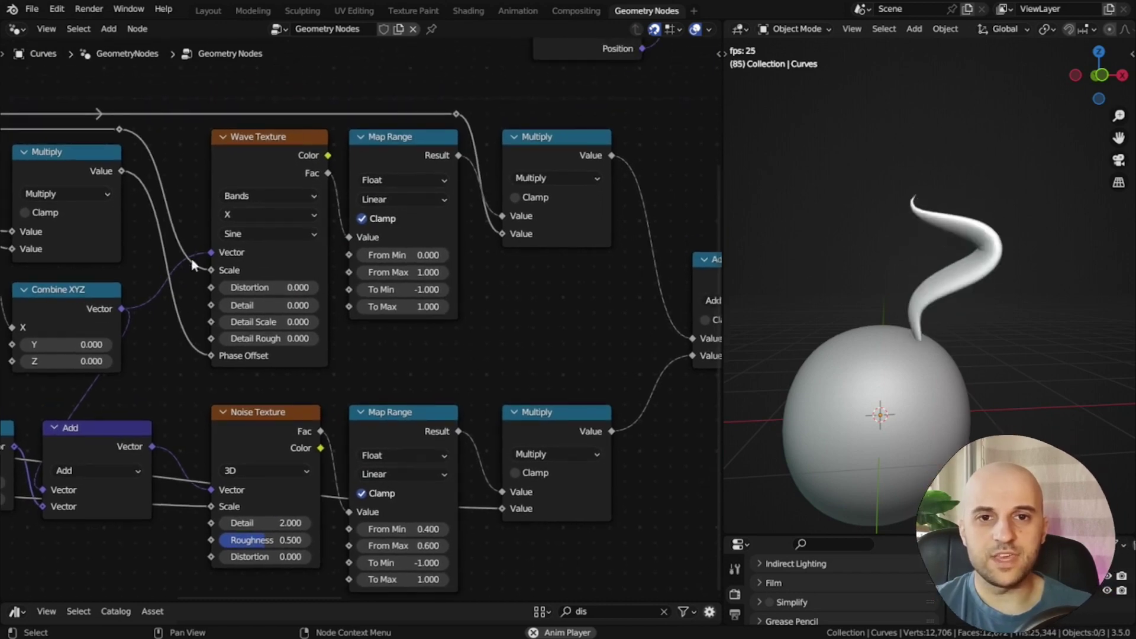
{"action": "middle_click_drag", "start_coordinate": [416, 347], "coordinate": [324, 290]}
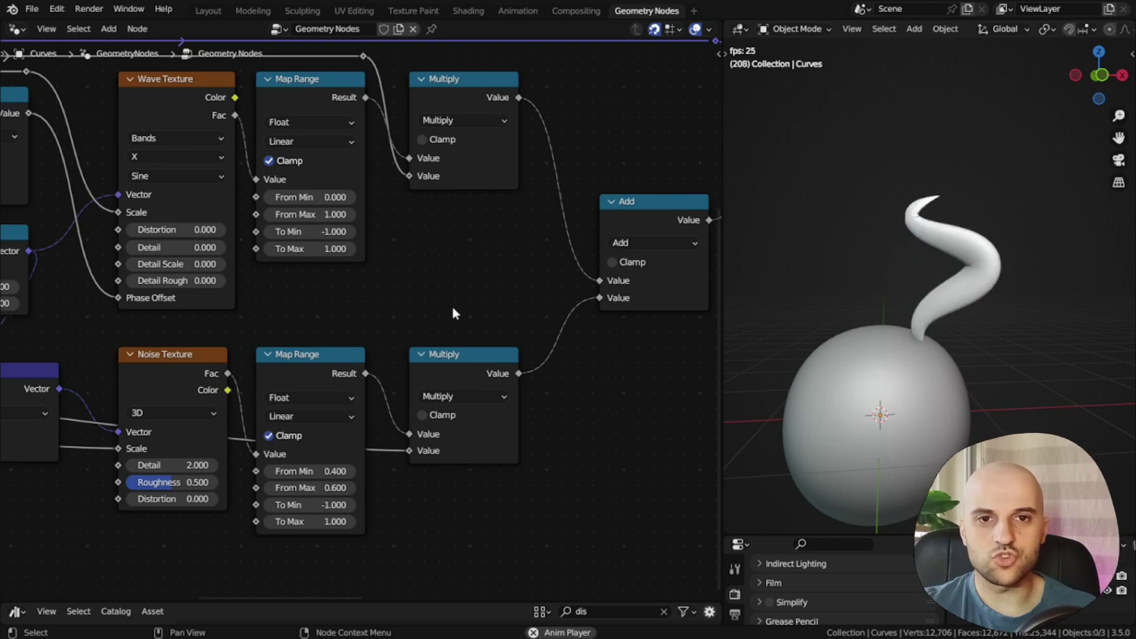
{"action": "middle_click_drag", "start_coordinate": [431, 285], "coordinate": [223, 396]}
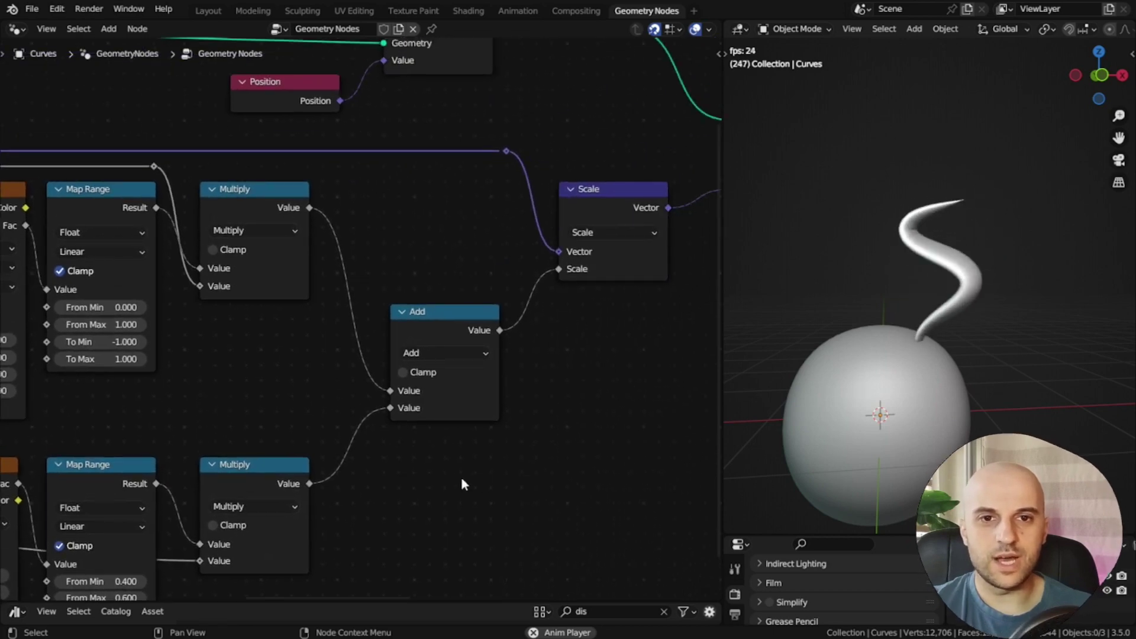
{"action": "middle_click_drag", "start_coordinate": [483, 404], "coordinate": [370, 454]}
{"action": "scroll", "coordinate": [441, 343], "scroll_direction": "up", "scroll_amount": 2}
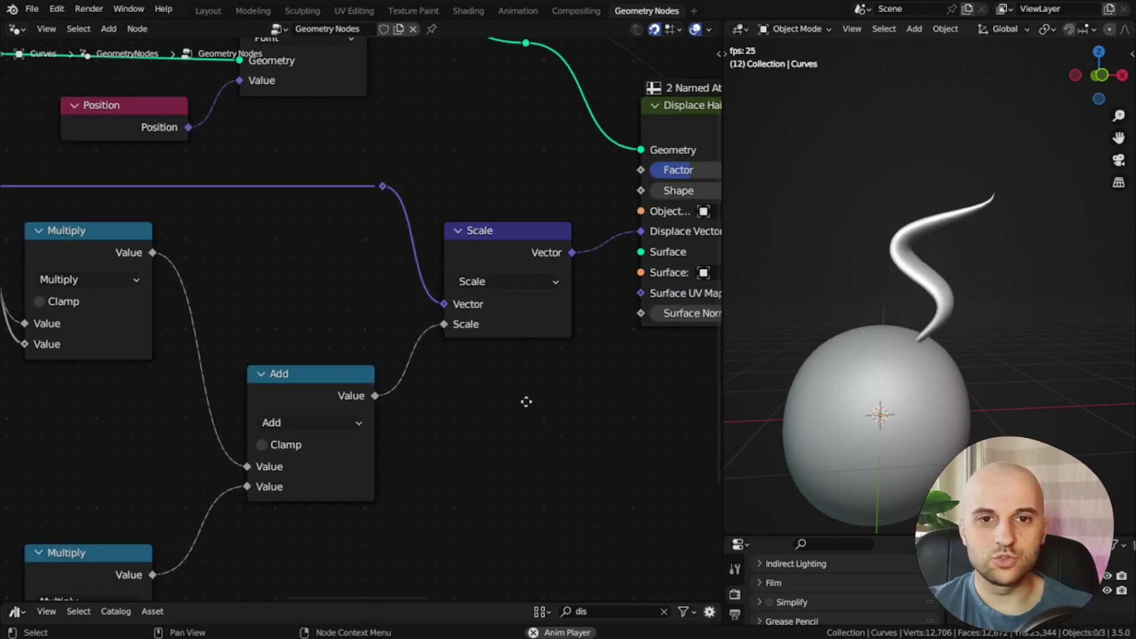
{"action": "middle_click_drag", "start_coordinate": [527, 401], "coordinate": [506, 411]}
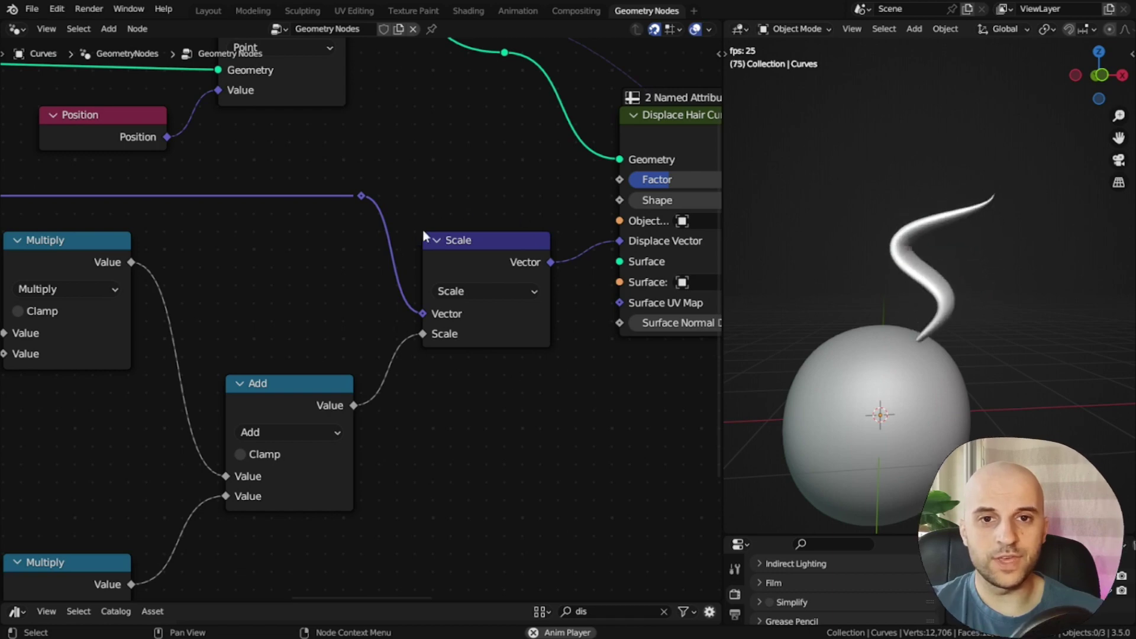
{"action": "middle_click_drag", "start_coordinate": [423, 232], "coordinate": [243, 317]}
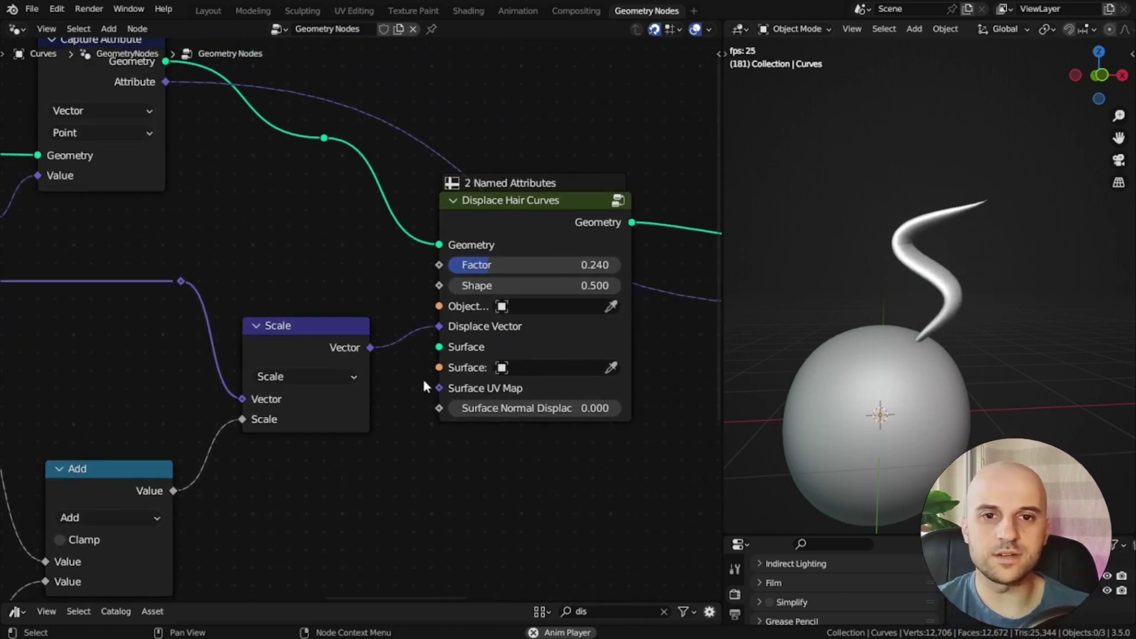
Set the Strength value node to 4.110 and lower the Frequency value to about 0.140.
{"action": "scroll", "coordinate": [507, 458], "scroll_direction": "down", "scroll_amount": 8}
{"action": "middle_click_drag", "start_coordinate": [386, 541], "coordinate": [721, 400]}
{"action": "middle_click_drag", "start_coordinate": [120, 270], "coordinate": [494, 227]}
{"action": "scroll", "coordinate": [493, 227], "scroll_direction": "up", "scroll_amount": 8}
{"action": "scroll", "coordinate": [461, 231], "scroll_direction": "up", "scroll_amount": 2}
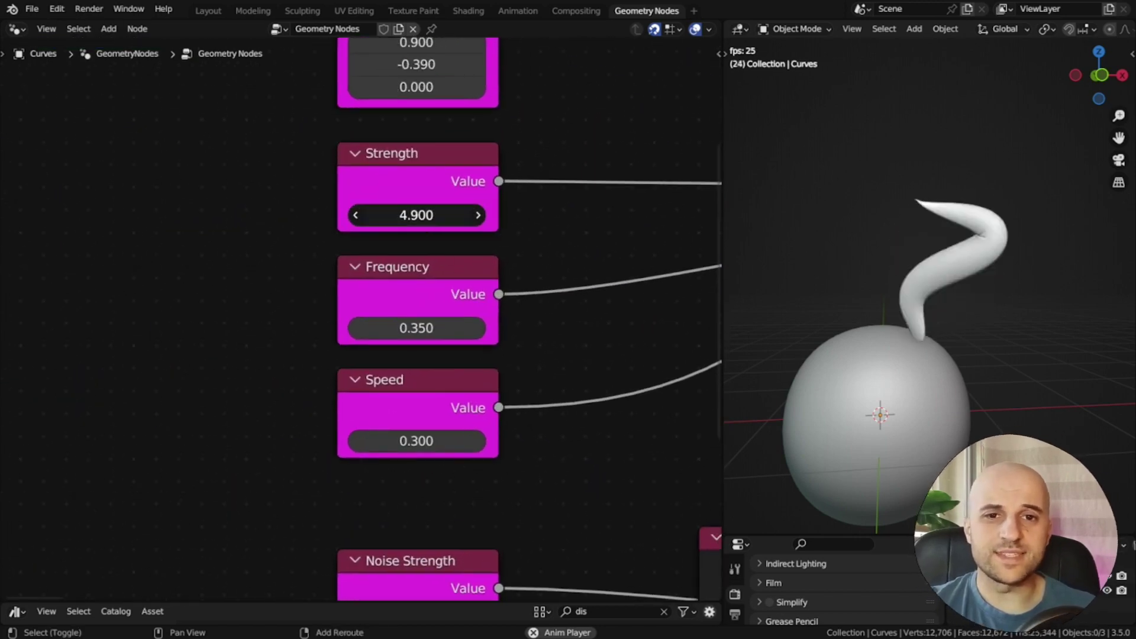
{"action": "left_click_drag", "start_coordinate": [416, 215], "coordinate": [403, 214]}
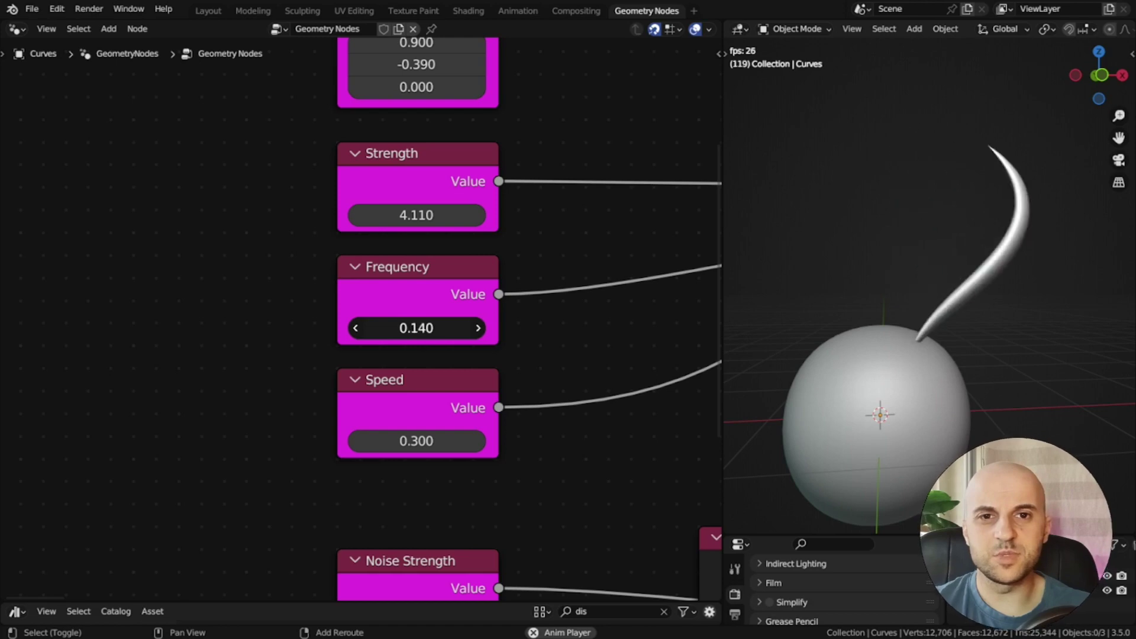
{"action": "left_click_drag", "start_coordinate": [416, 328], "coordinate": [417, 328]}
Raise the Noise Strength value and the Noise Scale value while the strand animation plays.
{"action": "middle_click_drag", "start_coordinate": [496, 373], "coordinate": [487, 137]}
{"action": "left_click_drag", "start_coordinate": [422, 389], "coordinate": [438, 388]}
{"action": "middle_click_drag", "start_coordinate": [422, 396], "coordinate": [413, 276]}
{"action": "left_click_drag", "start_coordinate": [416, 379], "coordinate": [441, 378]}
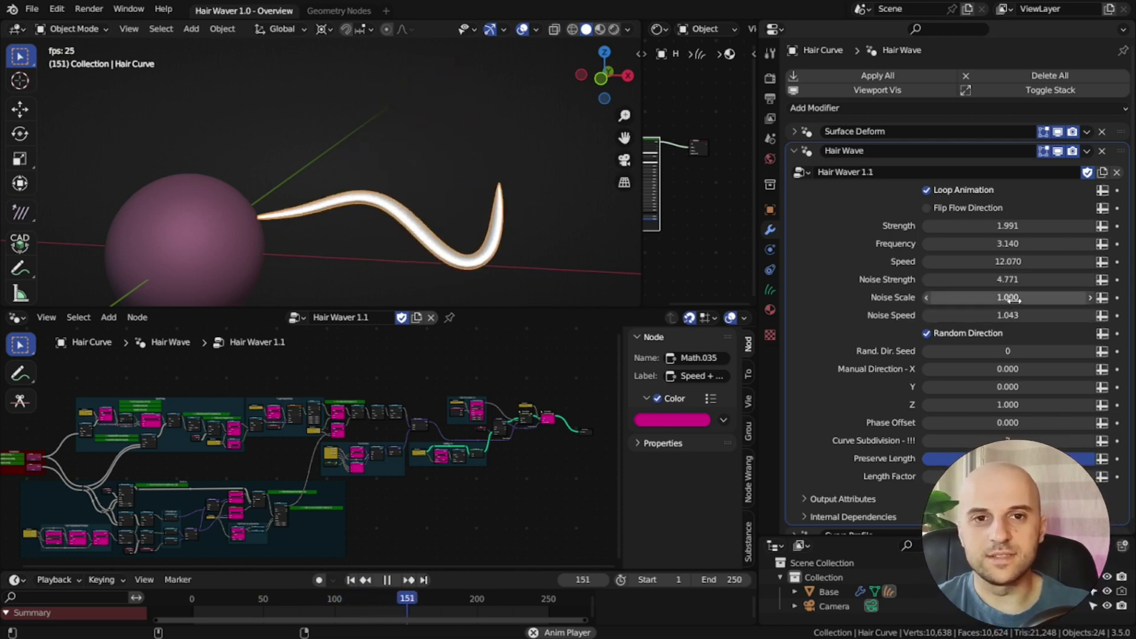
In the finished Hair Wave modifier, set Noise Strength to 4.654, Frequency to 2.790 and Speed to 10.940.
{"action": "left_click_drag", "start_coordinate": [1019, 280], "coordinate": [1011, 280]}
{"action": "middle_click_drag", "start_coordinate": [493, 212], "coordinate": [538, 228]}
{"action": "left_click_drag", "start_coordinate": [1013, 244], "coordinate": [1012, 244]}
{"action": "left_click_drag", "start_coordinate": [1015, 262], "coordinate": [947, 261]}
Lower the Hair Wave modifier's Strength to about 0.141 and raise its Noise Scale.
{"action": "left_click_drag", "start_coordinate": [1037, 226], "coordinate": [1025, 226]}
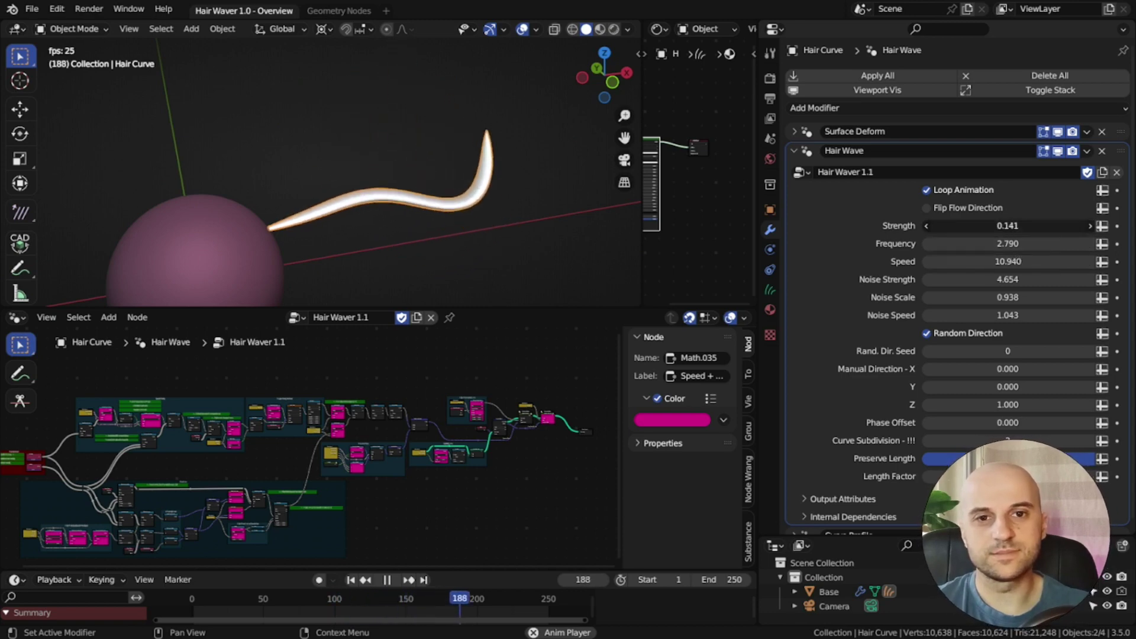
{"action": "left_click_drag", "start_coordinate": [927, 226], "coordinate": [931, 226]}
{"action": "middle_click_drag", "start_coordinate": [503, 215], "coordinate": [487, 201]}
{"action": "left_click_drag", "start_coordinate": [1018, 297], "coordinate": [1095, 298]}
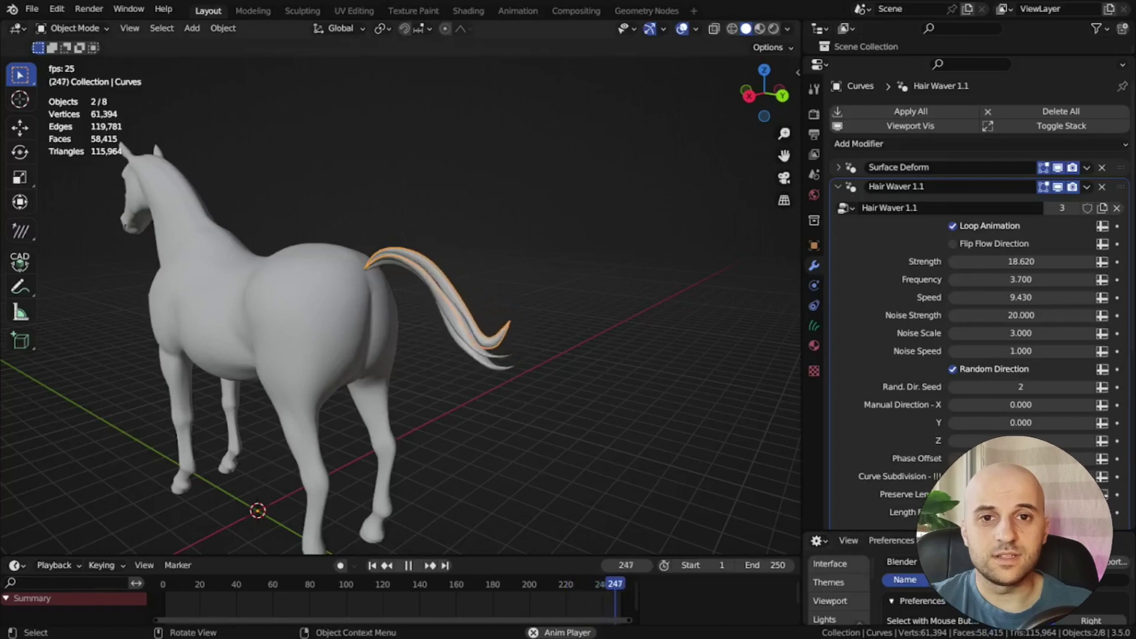
Examine the Hair Waver animation on the horse tail, fern leaves, tentacles and hoodie strings.
{"action": "middle_click_drag", "start_coordinate": [526, 470], "coordinate": [606, 461]}
{"action": "scroll", "coordinate": [549, 450], "scroll_direction": "up", "scroll_amount": 2}
{"action": "scroll", "coordinate": [606, 461], "scroll_direction": "up", "scroll_amount": 1}
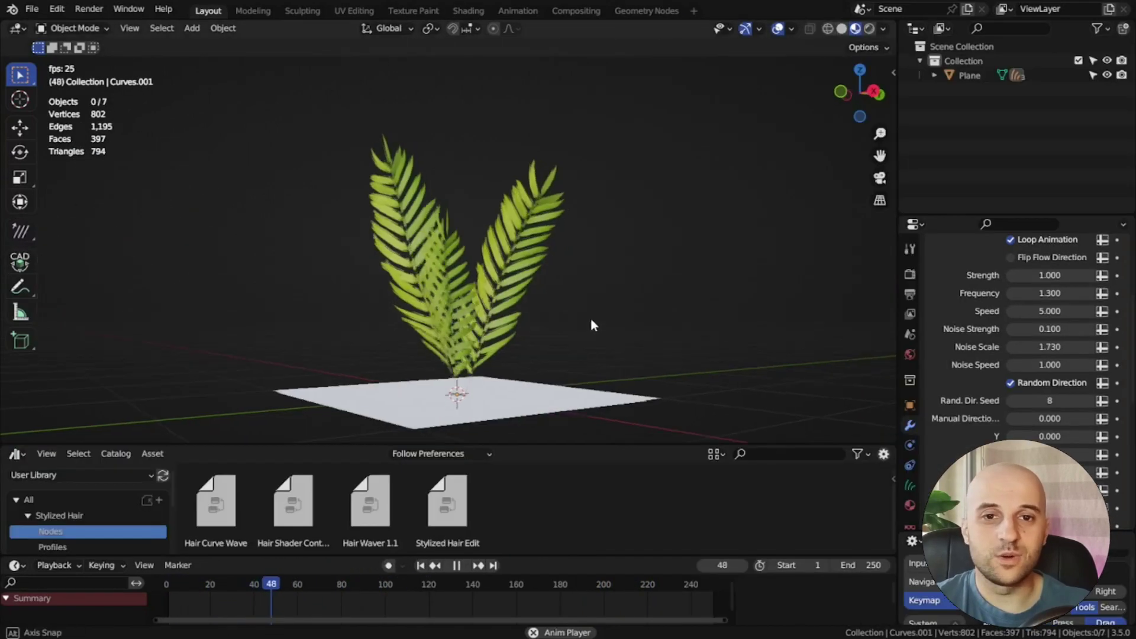
{"action": "middle_click_drag", "start_coordinate": [592, 325], "coordinate": [627, 332]}
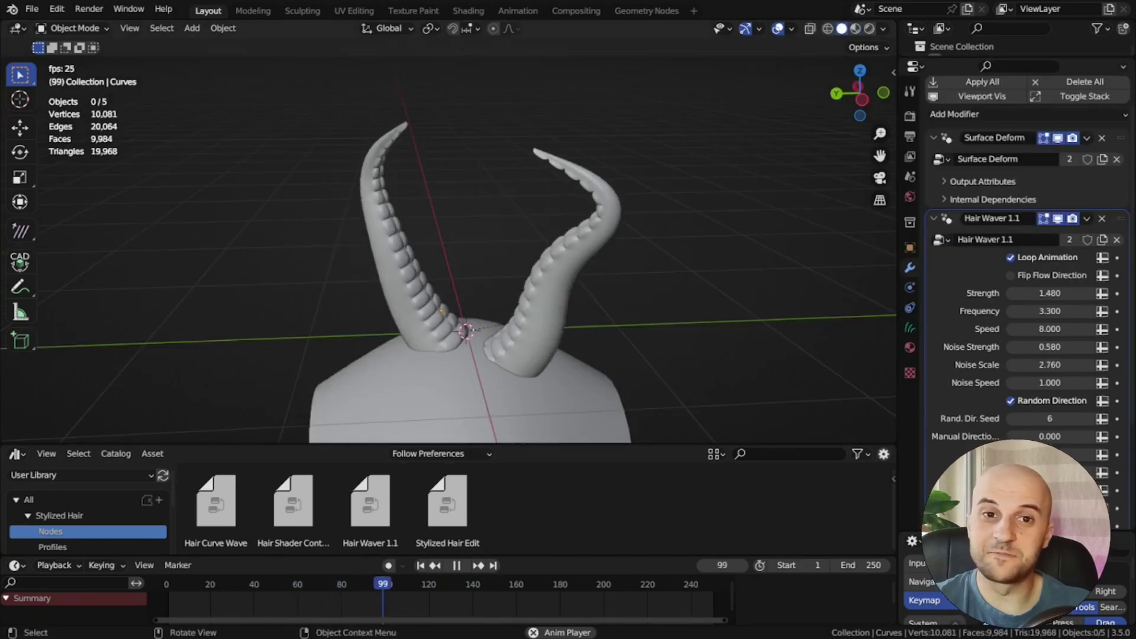
{"action": "middle_click_drag", "start_coordinate": [637, 379], "coordinate": [740, 350]}
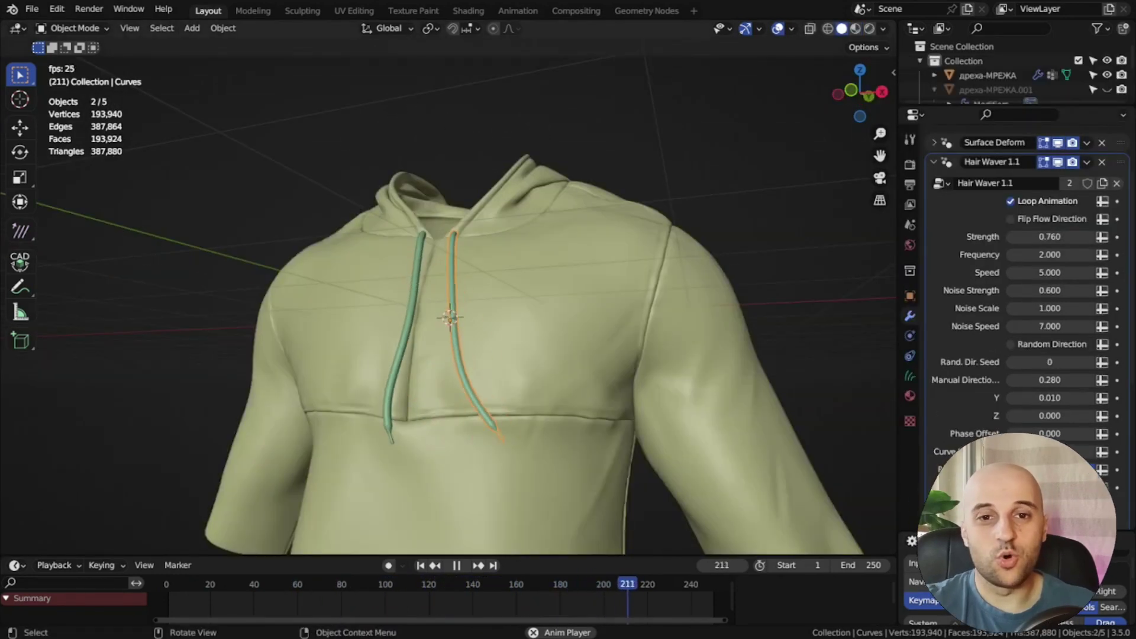
{"action": "scroll", "coordinate": [497, 368], "scroll_direction": "up", "scroll_amount": 3}
{"action": "middle_click_drag", "start_coordinate": [497, 368], "coordinate": [462, 290], "text": "shift"}
{"action": "scroll", "coordinate": [543, 309], "scroll_direction": "down", "scroll_amount": 3}
{"action": "scroll", "coordinate": [462, 290], "scroll_direction": "up", "scroll_amount": 1}
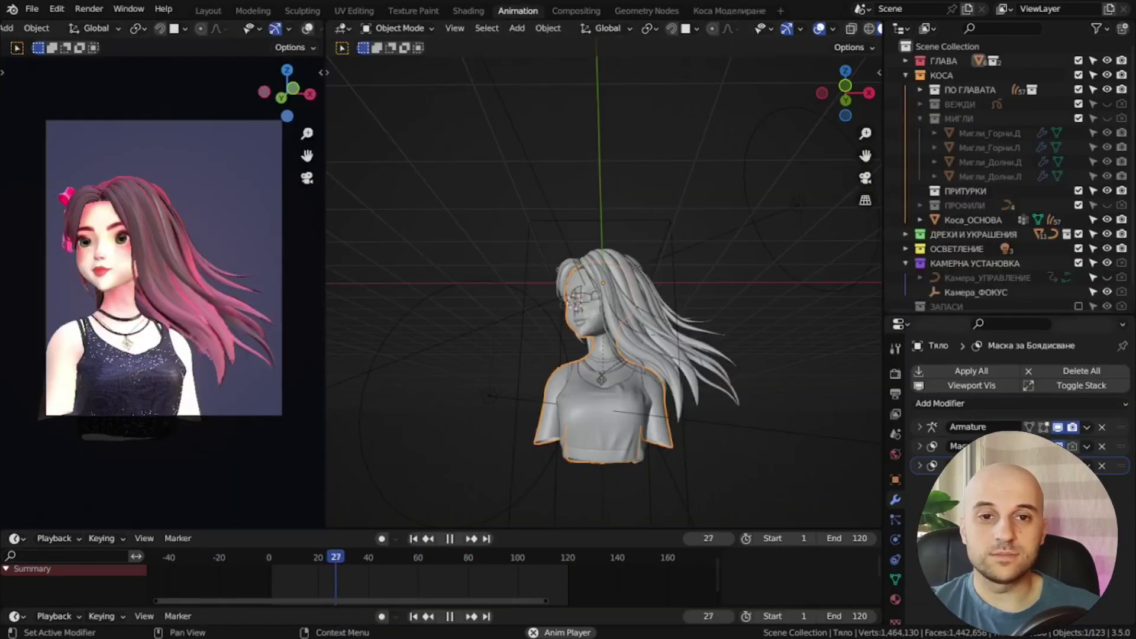
Inspect the girl character's waving hair, select a front strand and enlarge the properties area to show its wave modifier settings.
{"action": "middle_click_drag", "start_coordinate": [520, 322], "coordinate": [642, 410]}
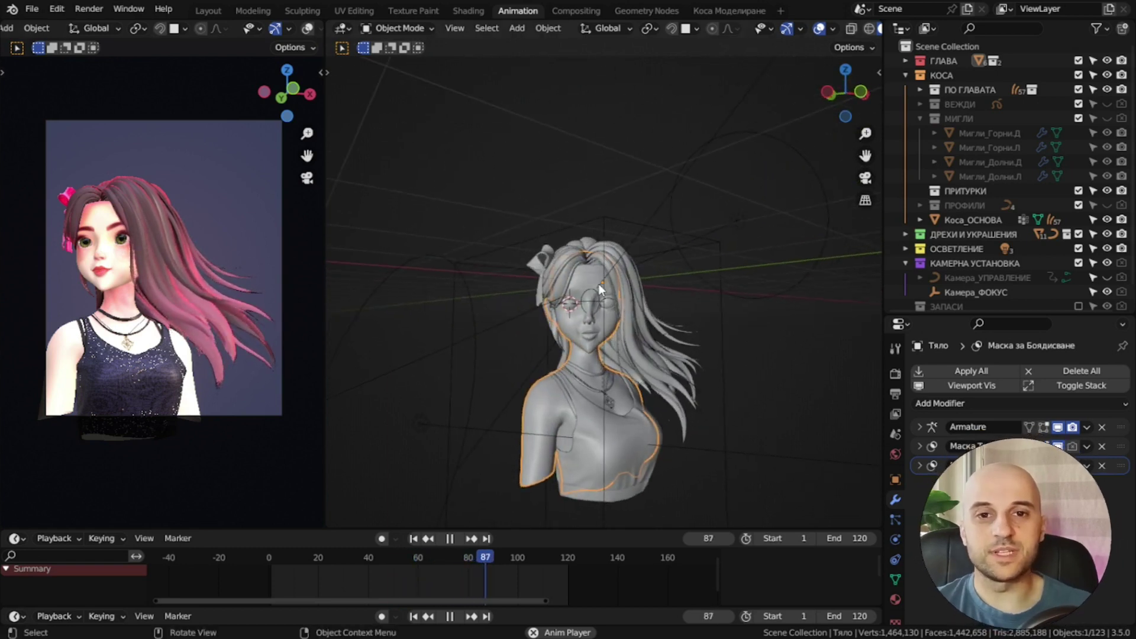
{"action": "scroll", "coordinate": [601, 286], "scroll_direction": "up", "scroll_amount": 1}
{"action": "middle_click_drag", "start_coordinate": [621, 299], "coordinate": [655, 320]}
{"action": "left_click", "coordinate": [656, 319]}
{"action": "left_click_drag", "start_coordinate": [923, 317], "coordinate": [965, 48]}
{"action": "middle_click_drag", "start_coordinate": [731, 350], "coordinate": [712, 349]}
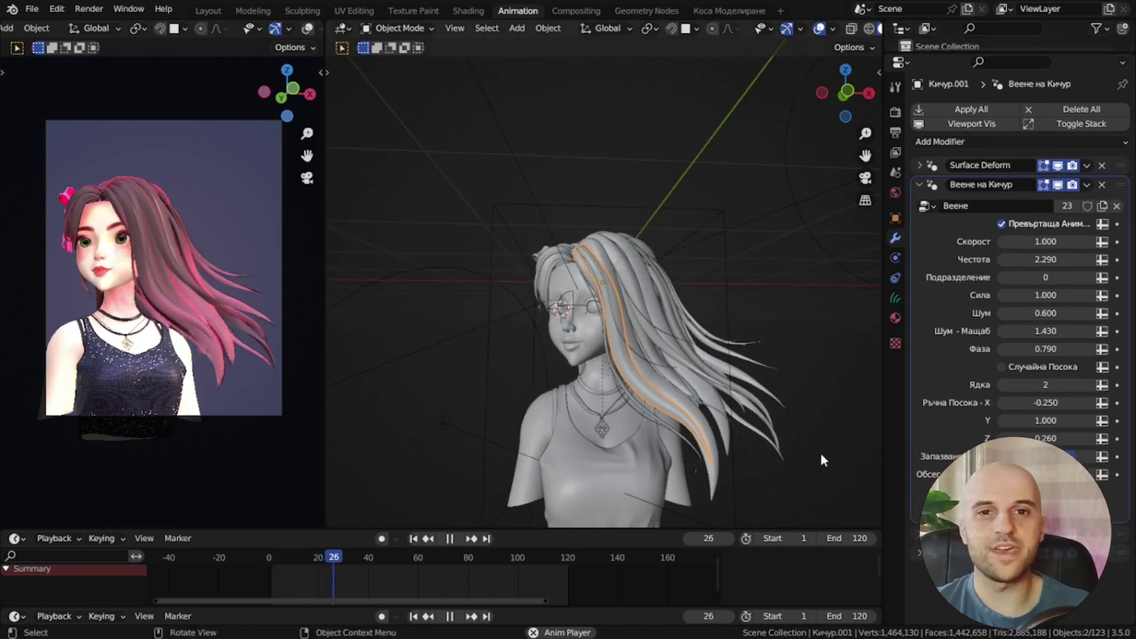